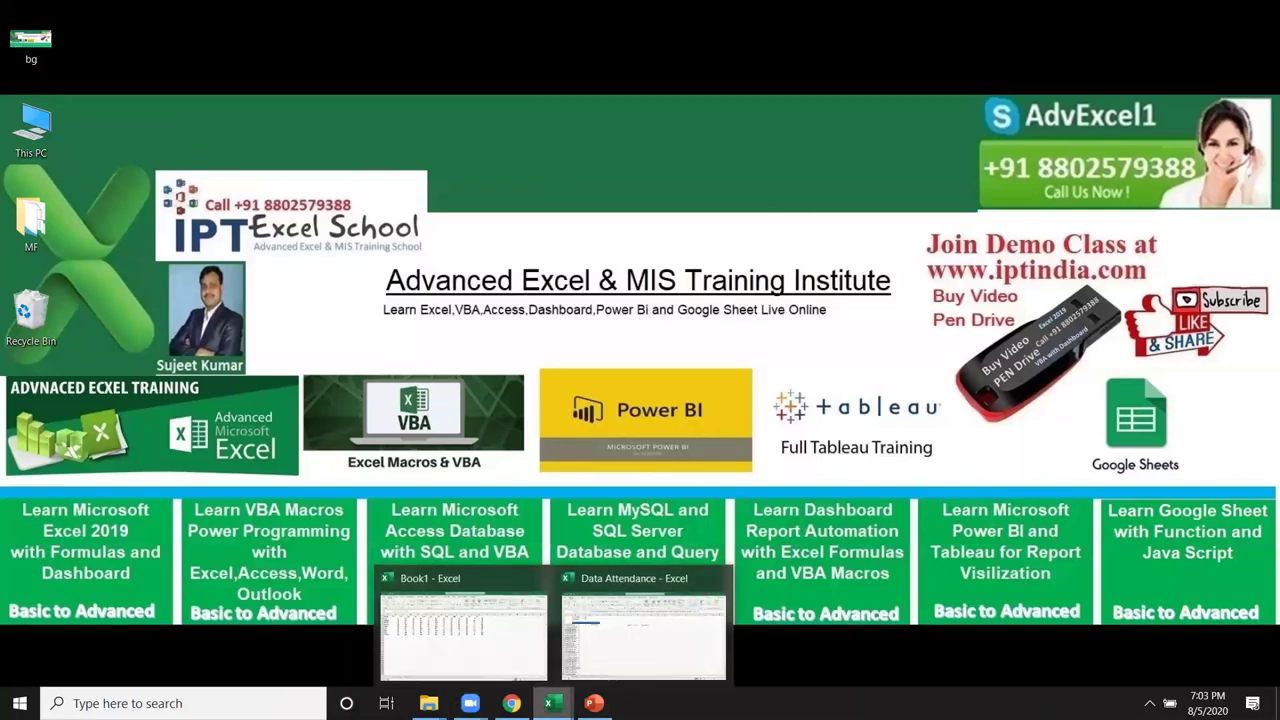
- Switch to the Book1 workbook, showing Sheet2's Jan–Dec score table for ten names
{"action": "left_click", "coordinate": [532, 638]}
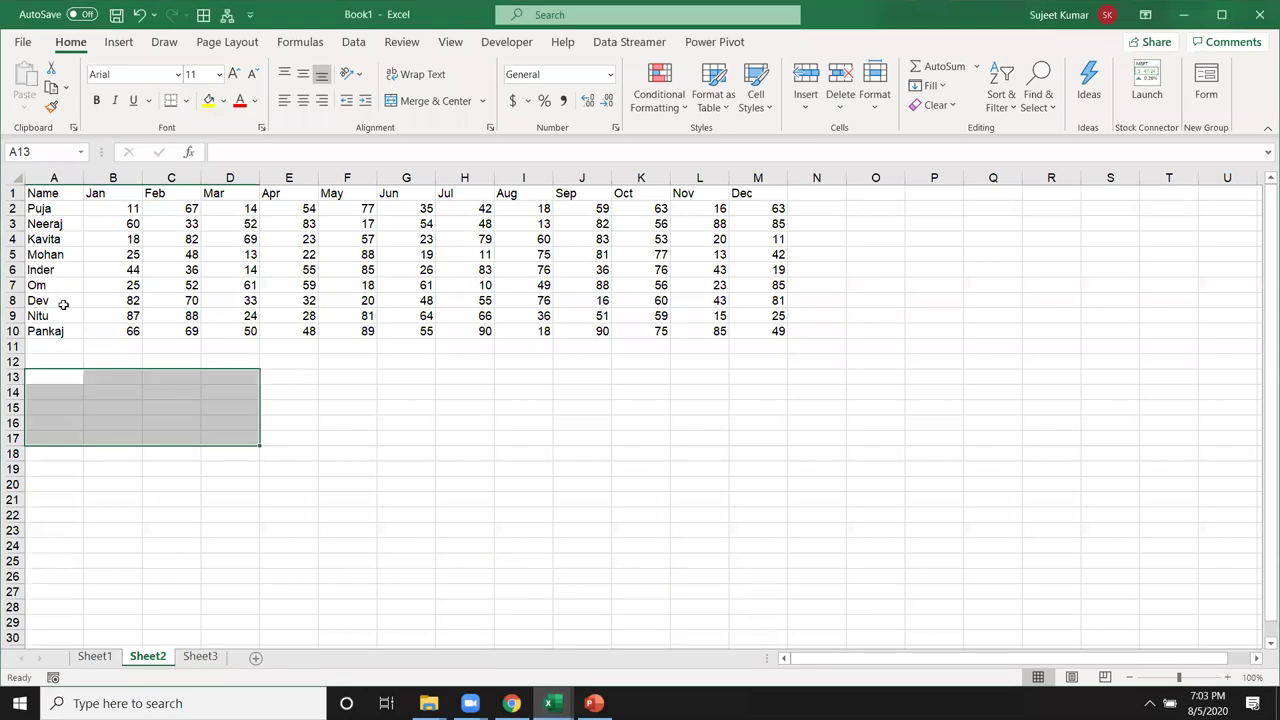
- Copy the A2:M10 name-and-score rows and paste them at A11, A20 and A29
{"action": "left_click_drag", "start_coordinate": [45, 208], "coordinate": [745, 333]}
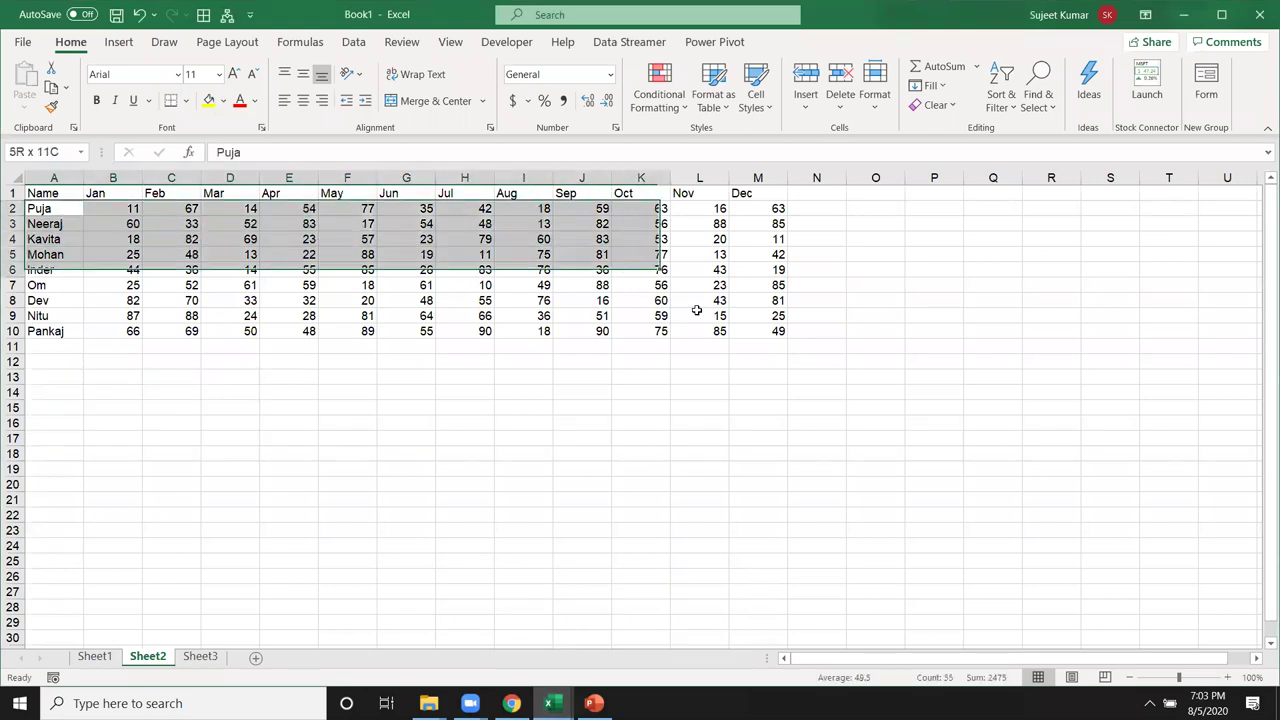
{"action": "key", "text": "ctrl+c"}
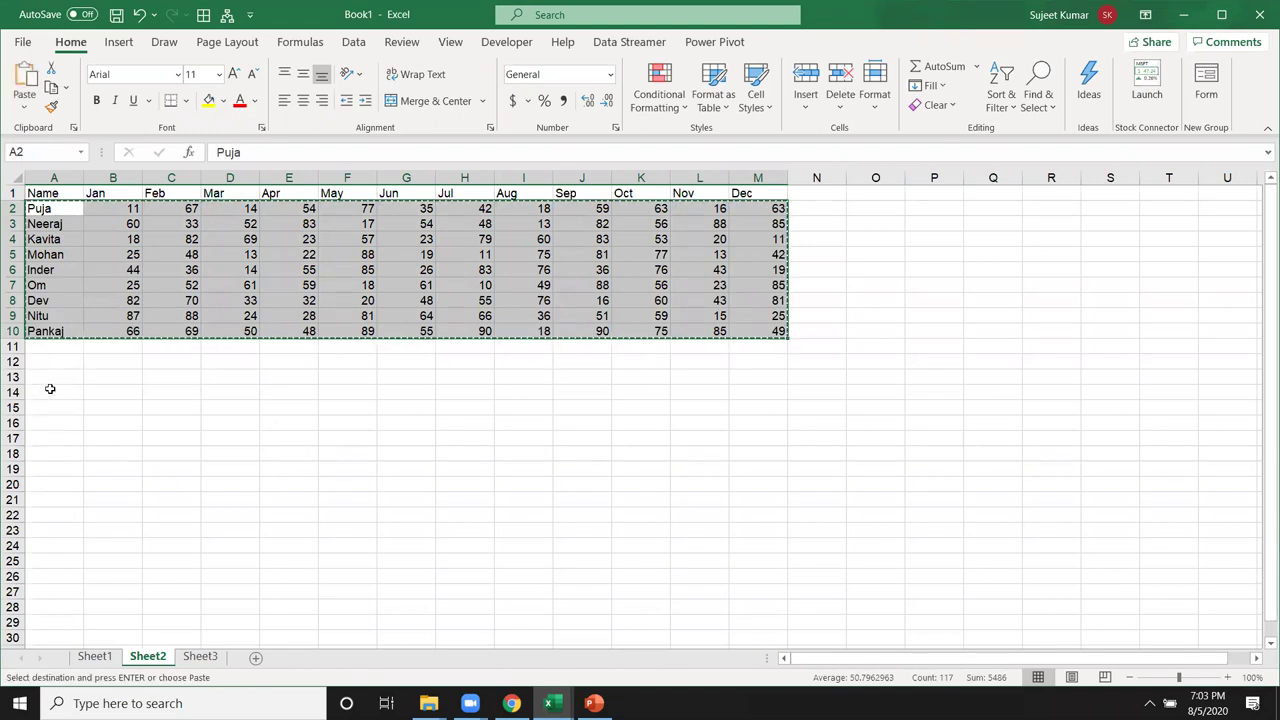
{"action": "left_click", "coordinate": [55, 350]}
{"action": "key", "text": "ctrl+v"}
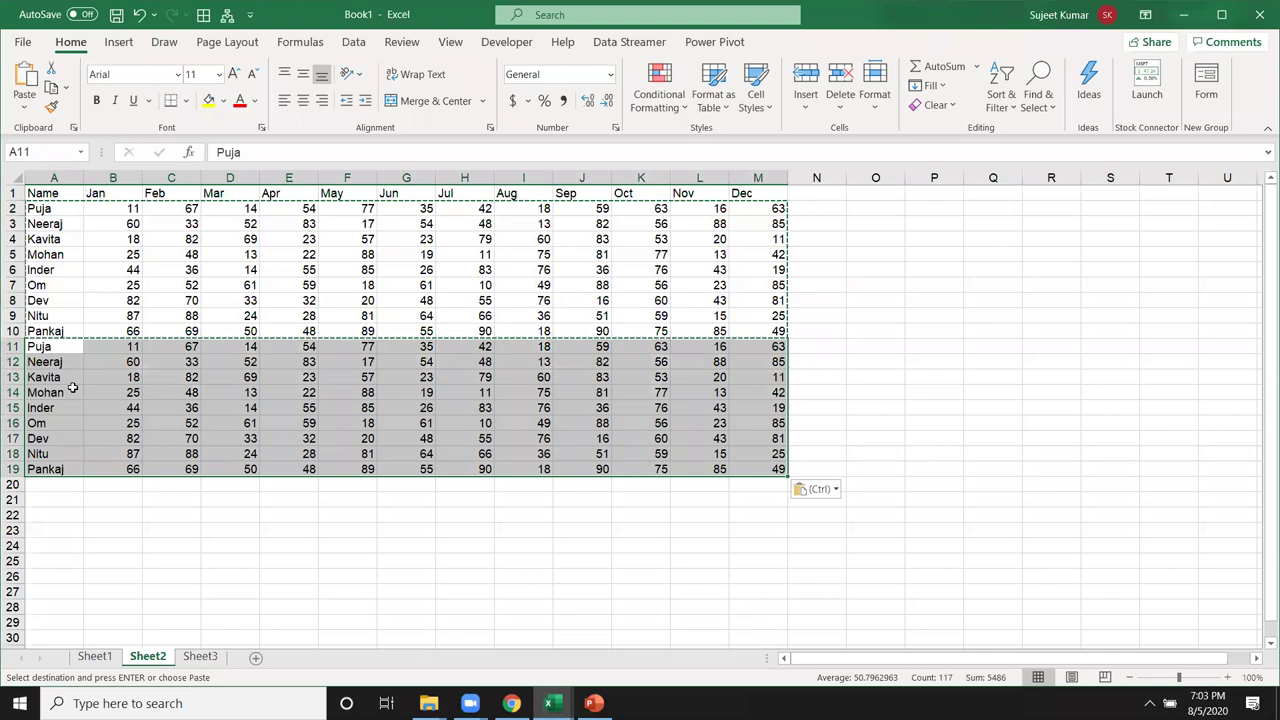
{"action": "left_click", "coordinate": [64, 489]}
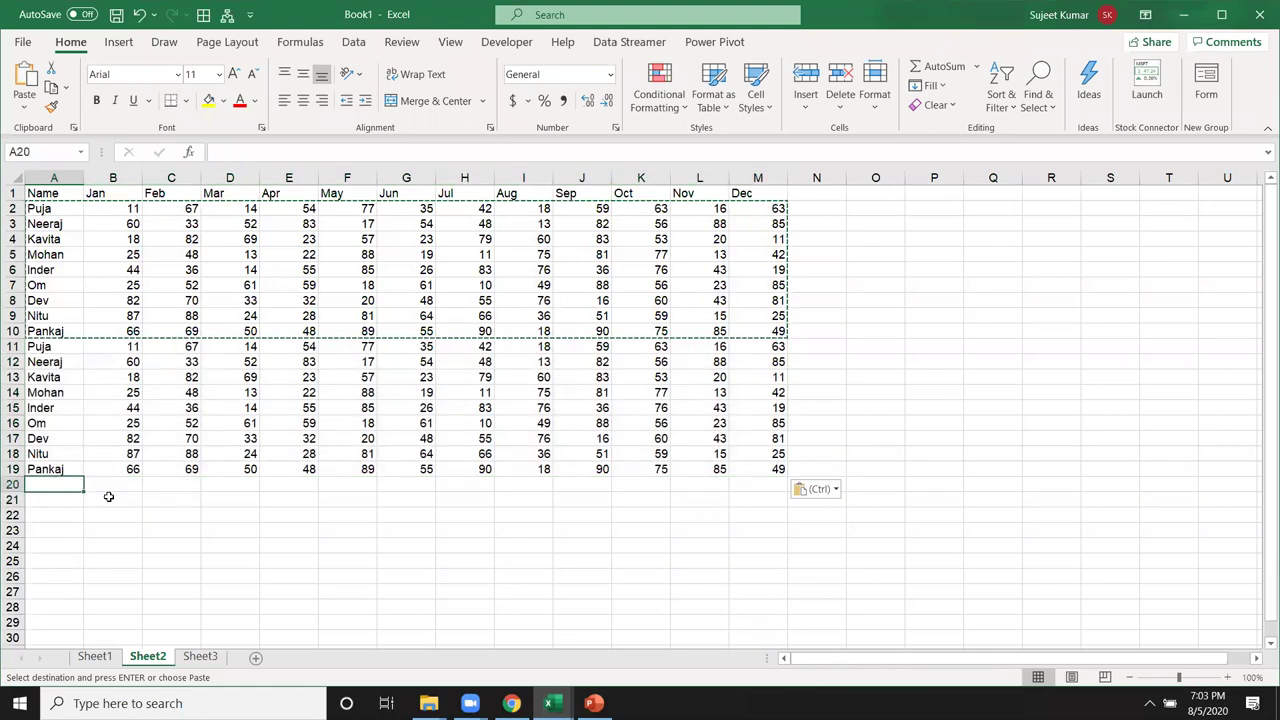
{"action": "key", "text": "ctrl+v"}
{"action": "scroll", "coordinate": [170, 527], "scroll_direction": "down", "scroll_amount": 3}
{"action": "left_click", "coordinate": [78, 485]}
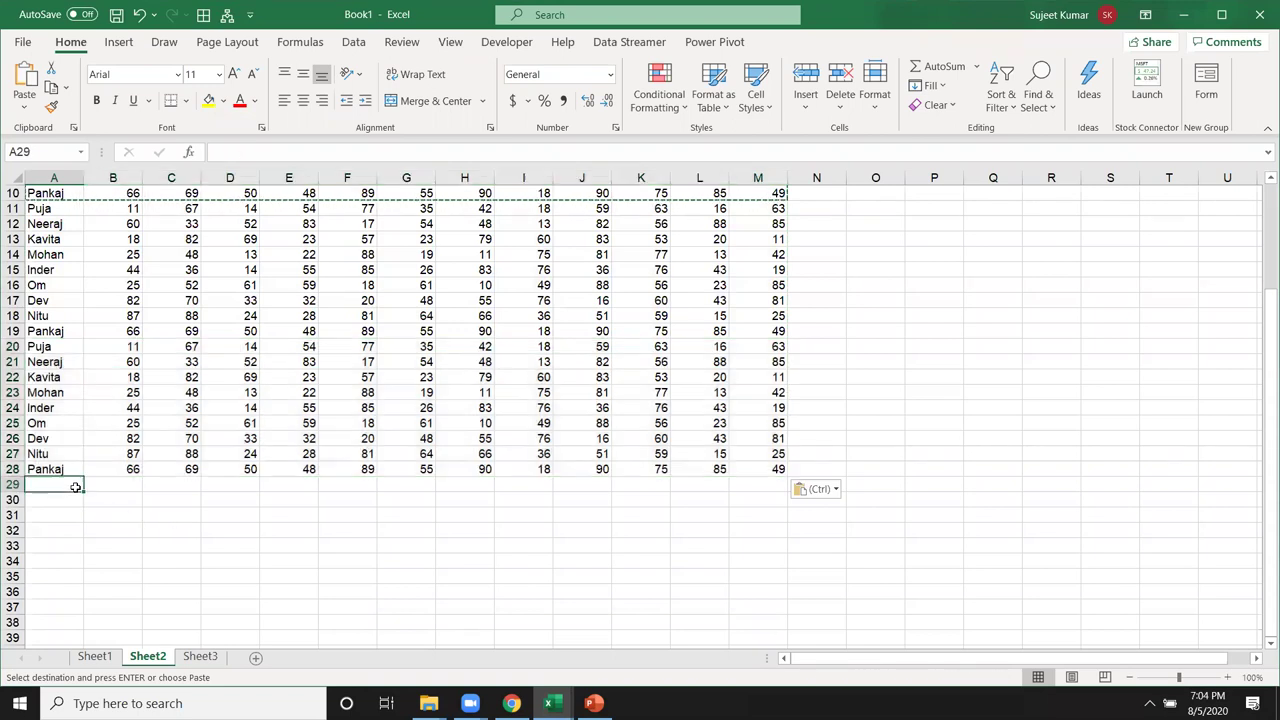
{"action": "key", "text": "ctrl+v"}
{"action": "scroll", "coordinate": [80, 400], "scroll_direction": "up", "scroll_amount": 3}
{"action": "key", "text": "Escape"}
- Select the whole table from A1 down to row 37, then deselect it
{"action": "left_click", "coordinate": [57, 197]}
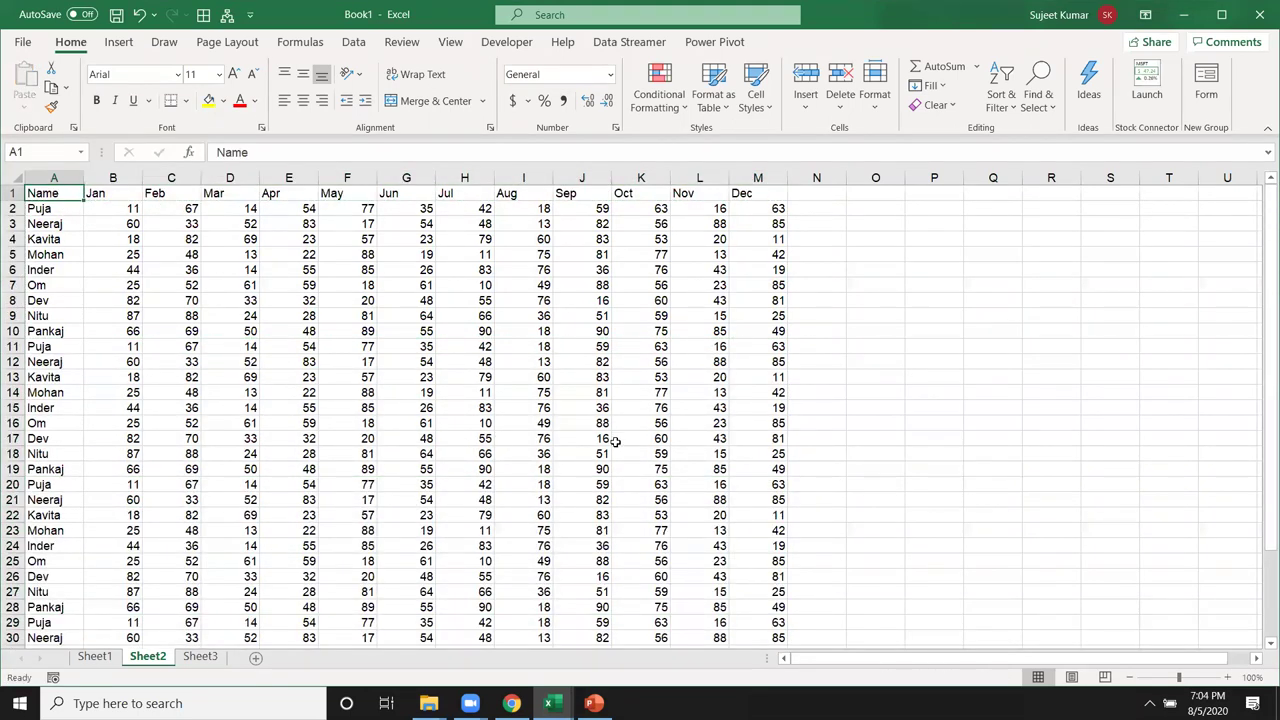
{"action": "scroll", "coordinate": [810, 590], "scroll_direction": "down", "scroll_amount": 2}
{"action": "scroll", "coordinate": [767, 510], "scroll_direction": "down", "scroll_amount": 4}
{"action": "left_click", "coordinate": [766, 469], "text": "shift"}
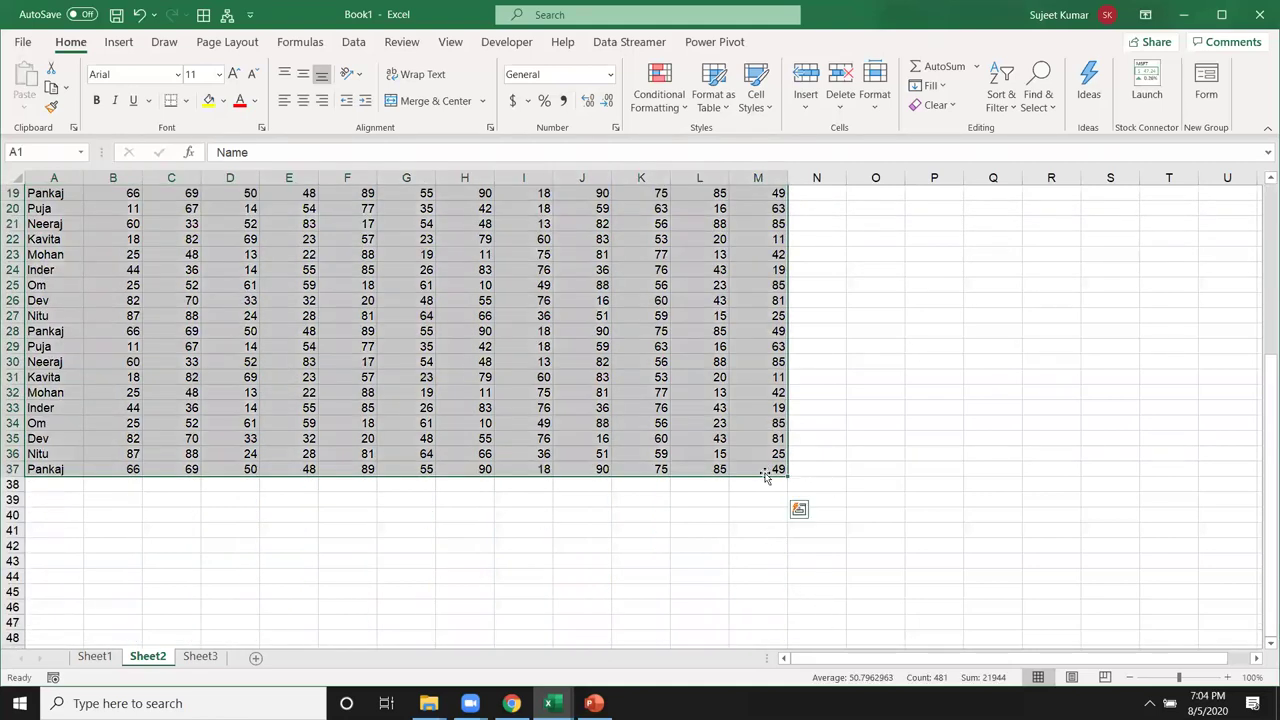
{"action": "scroll", "coordinate": [272, 425], "scroll_direction": "up", "scroll_amount": 6}
{"action": "left_click", "coordinate": [50, 214]}
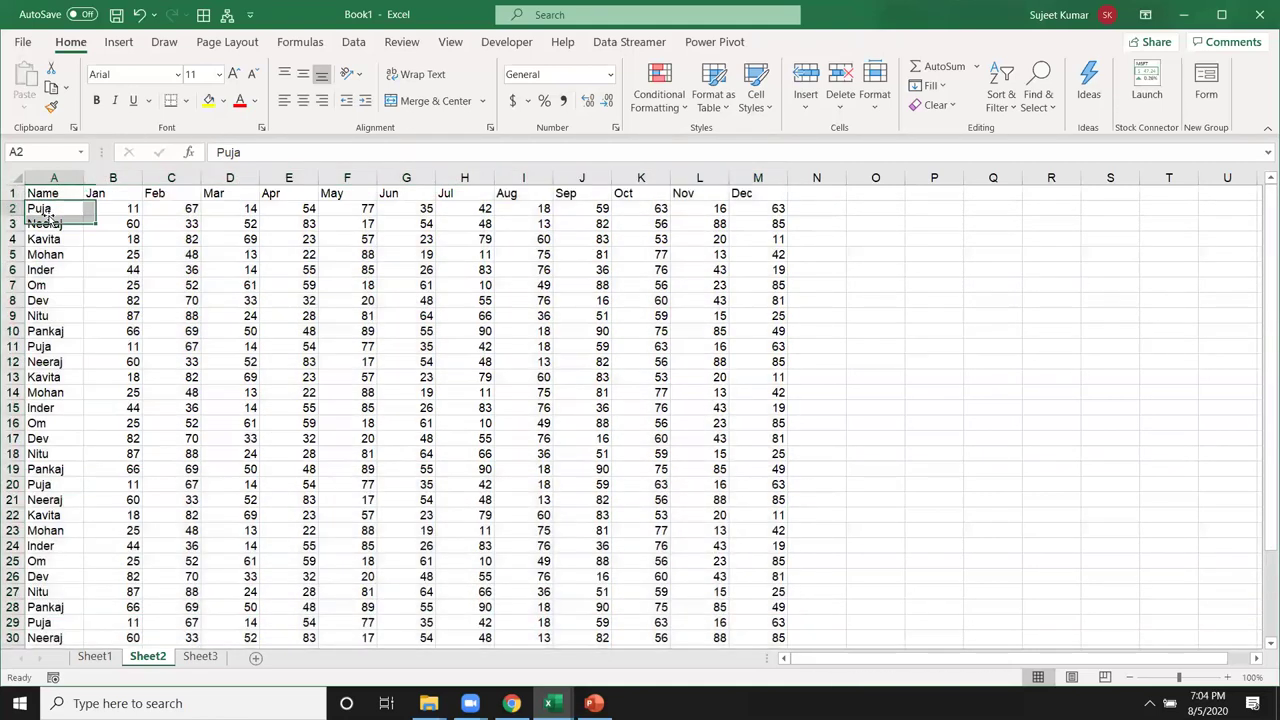
{"action": "scroll", "coordinate": [300, 458], "scroll_direction": "down", "scroll_amount": 4}
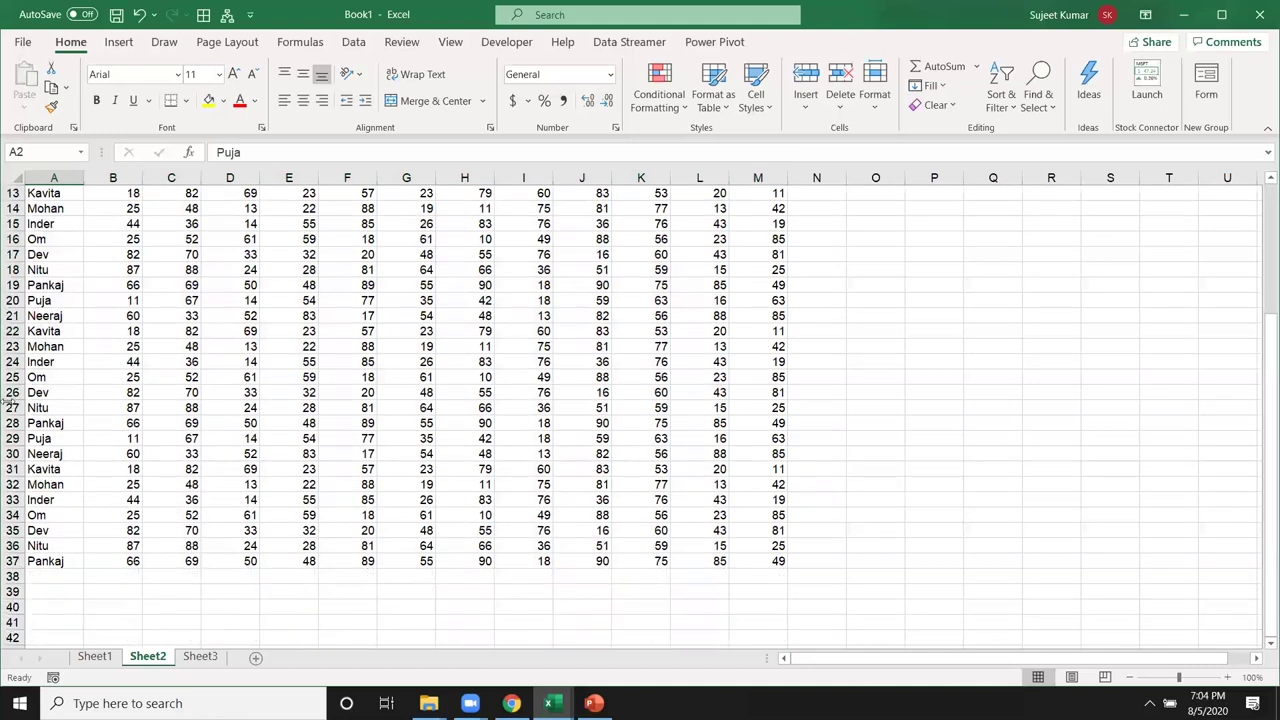
- Clear the contents of rows 29–37, leaving three nine-name blocks ending at row 28
{"action": "left_click_drag", "start_coordinate": [12, 438], "coordinate": [9, 562]}
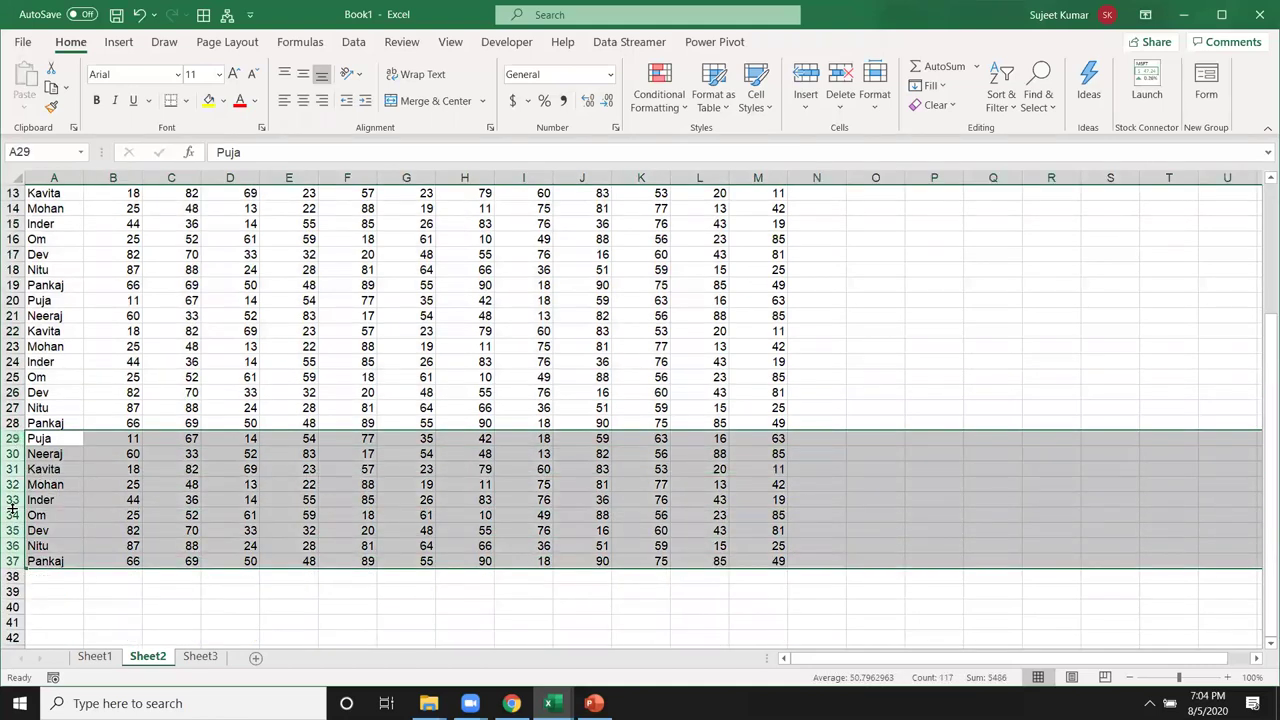
{"action": "key", "text": "Delete"}
{"action": "scroll", "coordinate": [29, 481], "scroll_direction": "up", "scroll_amount": 4}
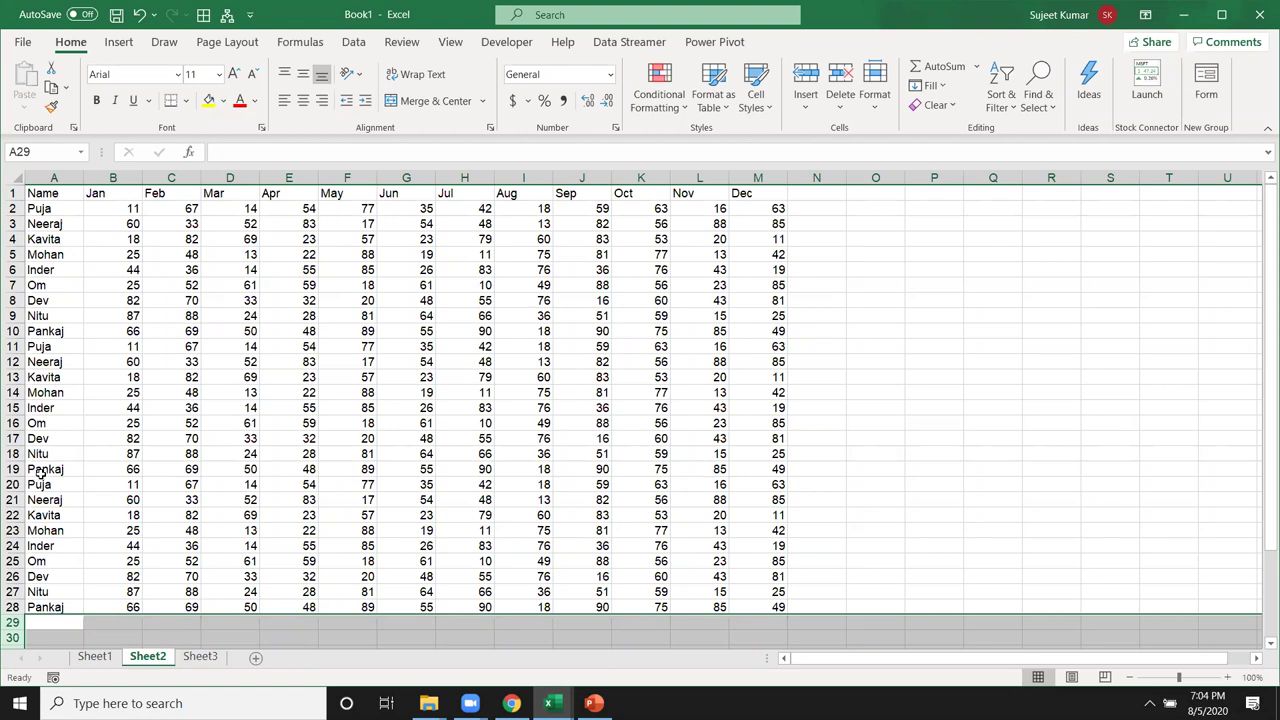
{"action": "left_click", "coordinate": [158, 269]}
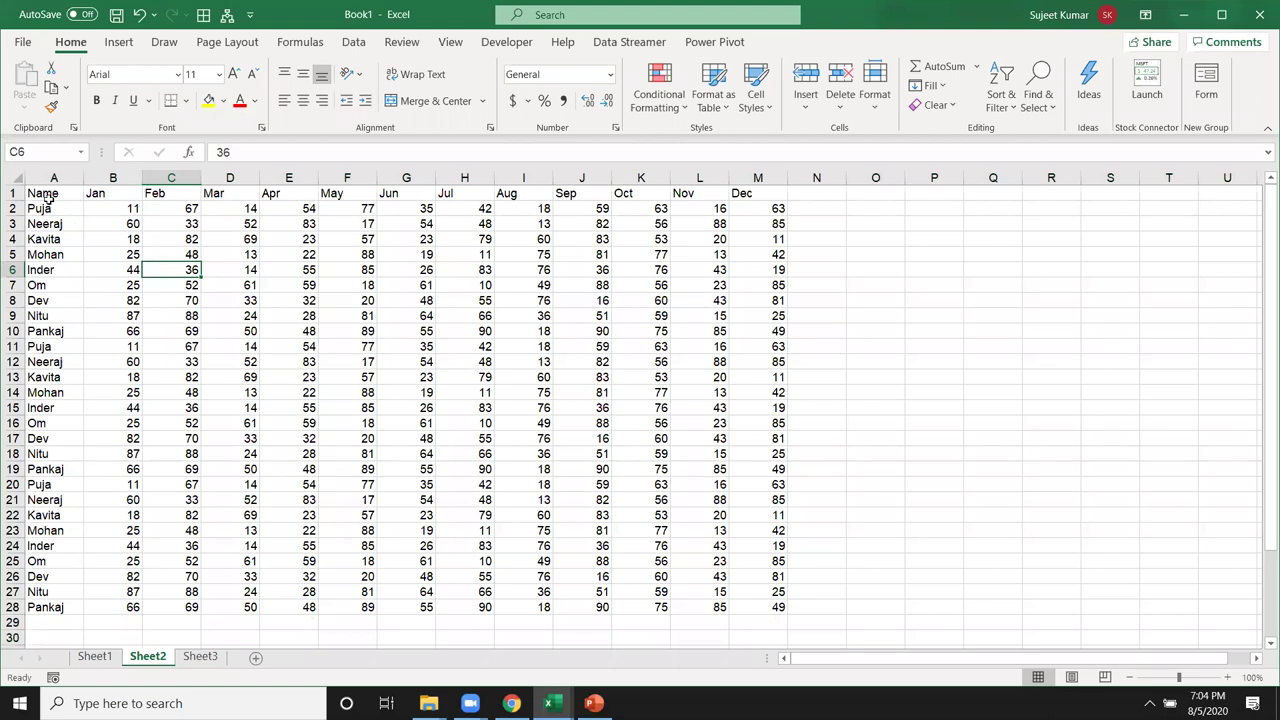
{"action": "mouse_move", "coordinate": [52, 192]}
{"action": "left_mouse_down"}
{"action": "mouse_move", "coordinate": [591, 561]}
{"action": "mouse_move", "coordinate": [757, 607]}
{"action": "left_mouse_up"}
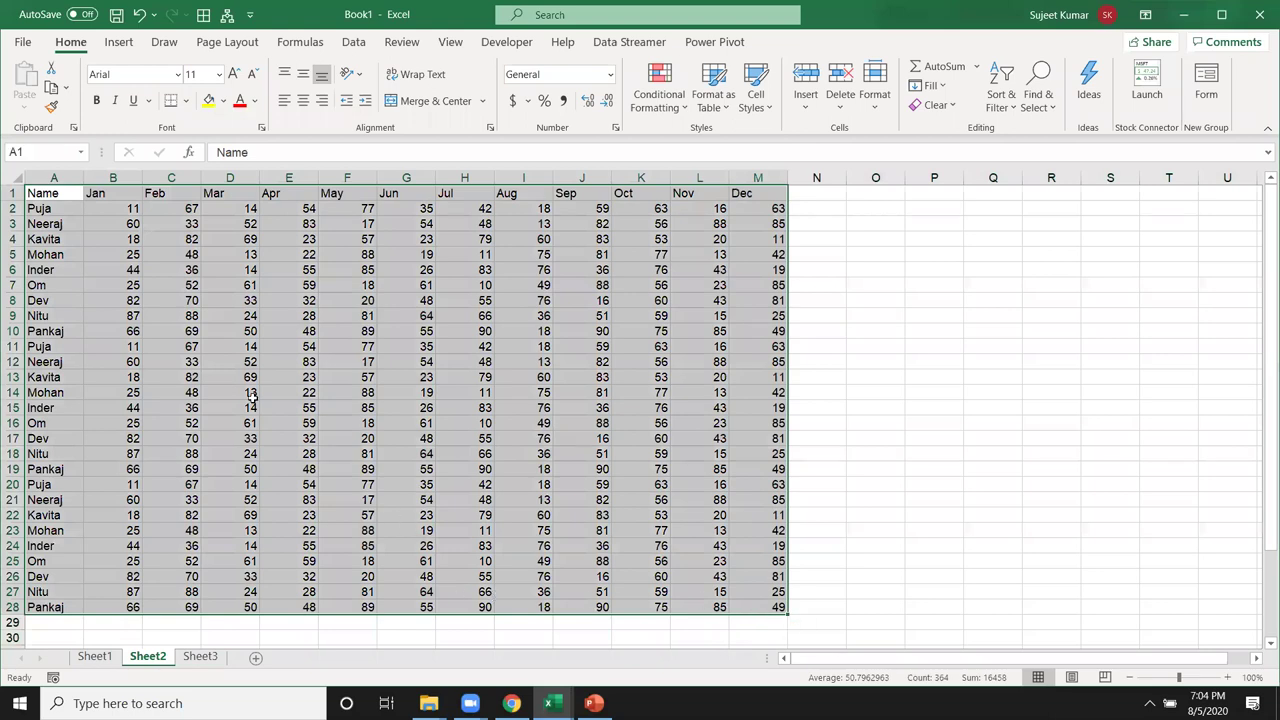
{"action": "left_click", "coordinate": [228, 375]}
{"action": "left_click", "coordinate": [42, 197]}
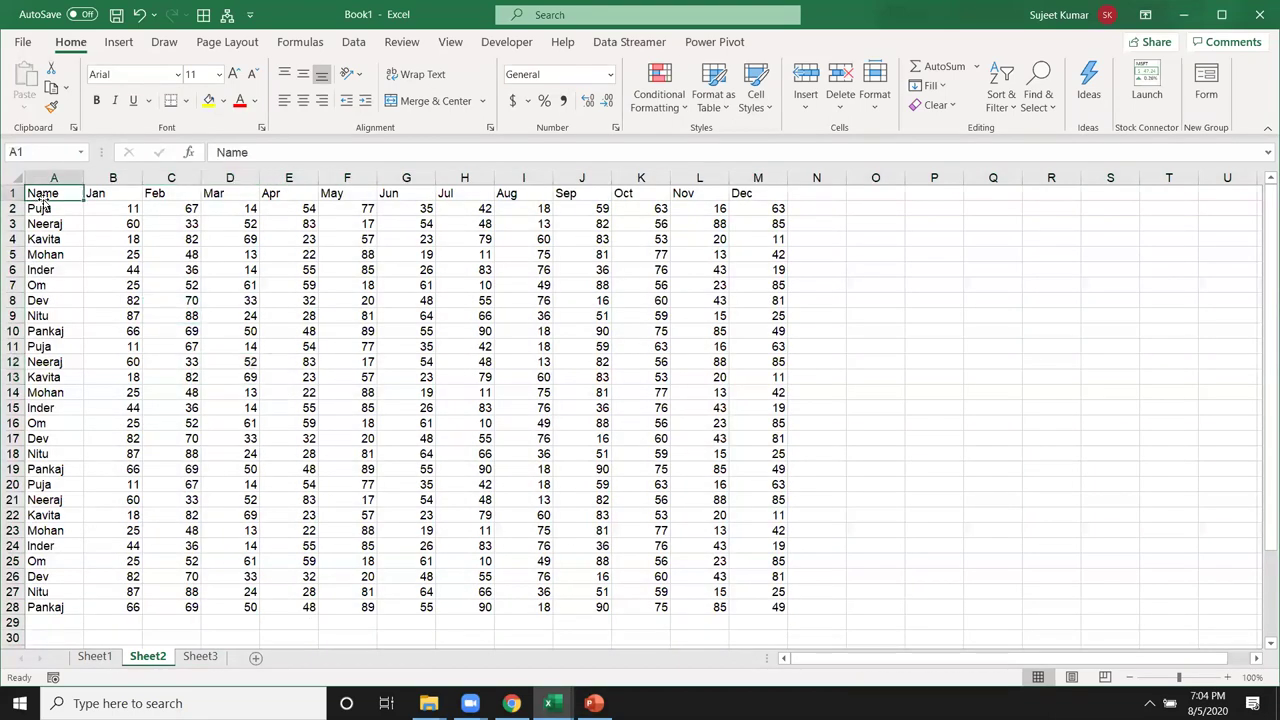
{"action": "key", "text": "shift+Right"}
{"action": "key", "text": "shift+Right"}
{"action": "key", "text": "shift+Right"}
{"action": "key", "text": "shift+Right"}
{"action": "key", "text": "shift+Right"}
{"action": "key", "text": "shift+Right"}
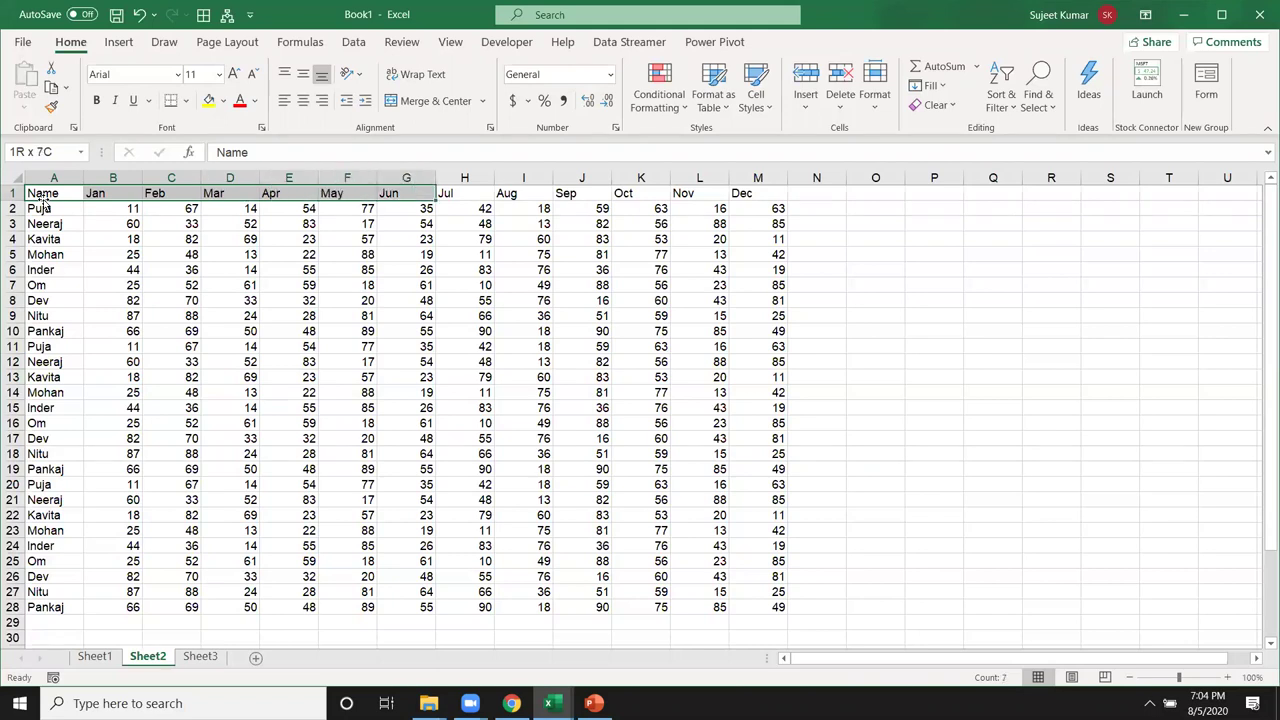
{"action": "key", "text": "shift+Right"}
{"action": "key", "text": "shift+Right"}
{"action": "key", "text": "shift+Right"}
{"action": "key", "text": "shift+Right"}
{"action": "key", "text": "shift+Right"}
{"action": "key", "text": "shift+Right"}
{"action": "key", "text": "shift+Down"}
{"action": "key", "text": "shift+Down"}
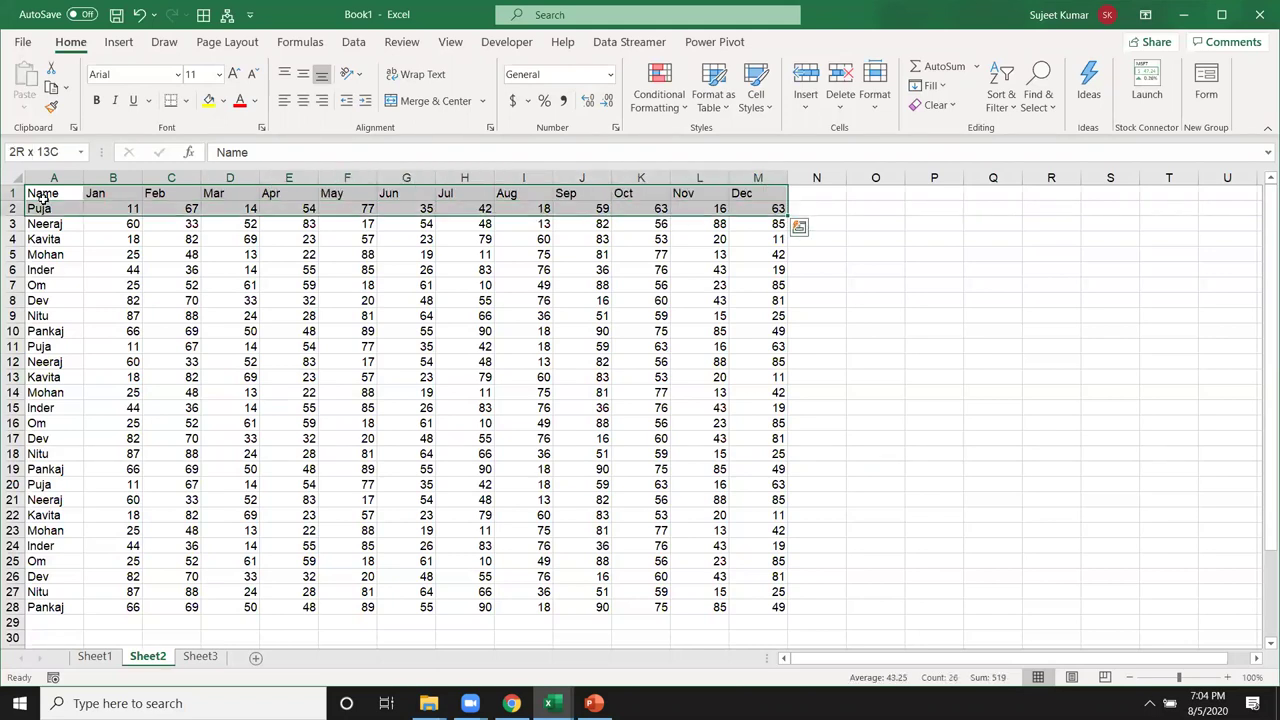
{"action": "key", "text": "shift+Down"}
{"action": "key", "text": "shift+Down"}
{"action": "key", "text": "shift+Down"}
{"action": "key", "text": "shift+Down"}
{"action": "key", "text": "shift+Down"}
{"action": "key", "text": "shift+Down"}
{"action": "key", "text": "shift+Down"}
{"action": "key", "text": "shift+Down"}
{"action": "key", "text": "shift+Down"}
{"action": "key", "text": "shift+Down"}
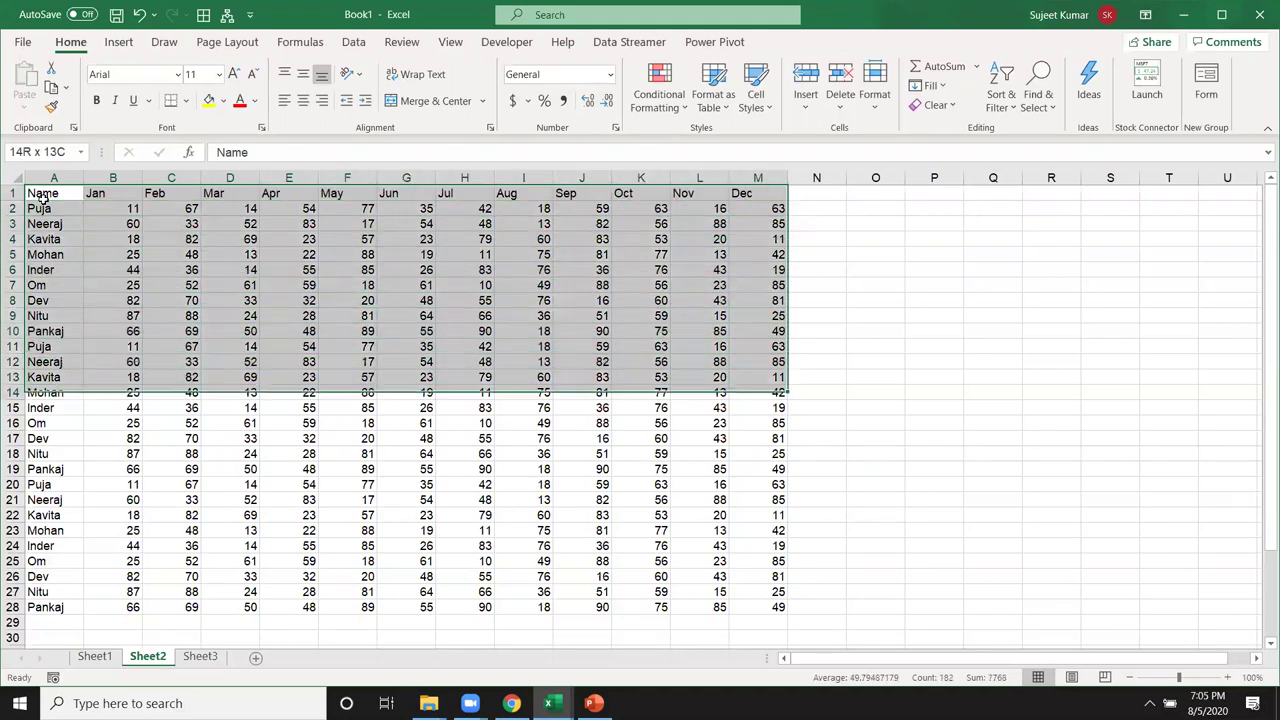
{"action": "key", "text": "shift+Down"}
{"action": "key", "text": "shift+Down"}
{"action": "key", "text": "shift+Down"}
{"action": "key", "text": "shift+Down"}
{"action": "key", "text": "shift+Down"}
{"action": "key", "text": "shift+Down"}
{"action": "key", "text": "shift+Down"}
{"action": "key", "text": "shift+Down"}
{"action": "key", "text": "shift+Down"}
{"action": "key", "text": "shift+Down"}
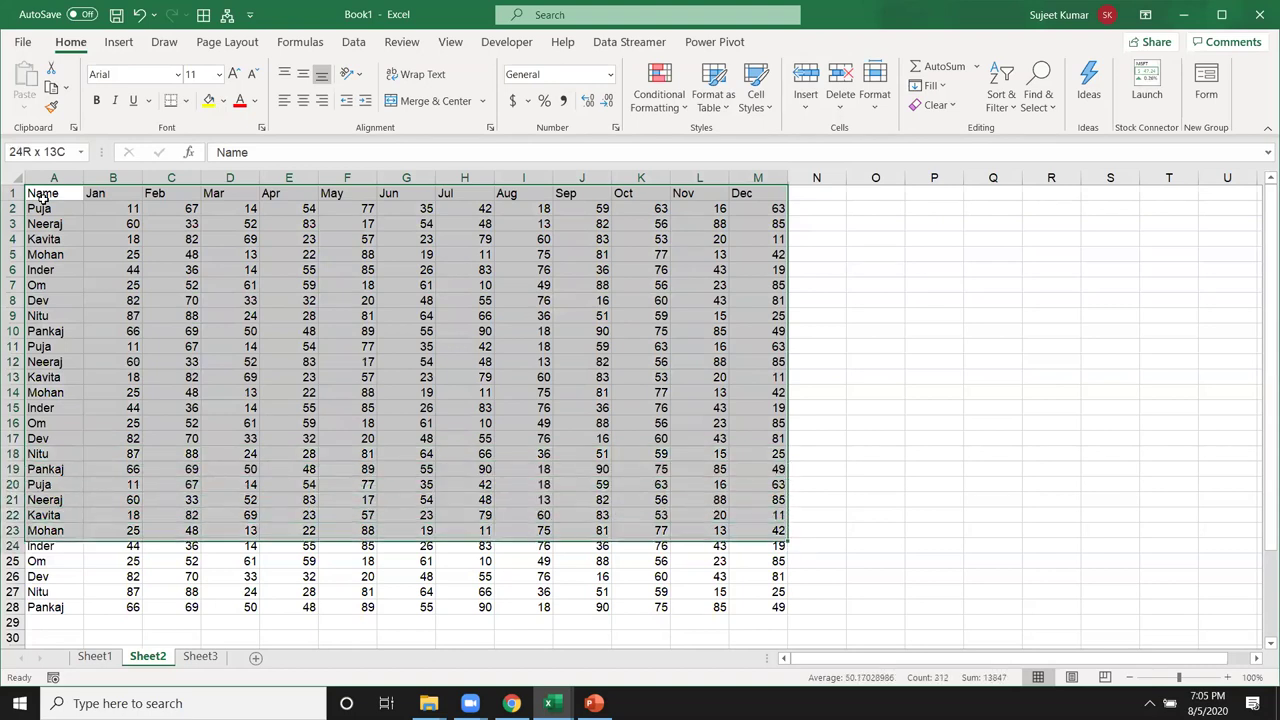
{"action": "key", "text": "shift+Down"}
{"action": "key", "text": "shift+Down"}
{"action": "key", "text": "shift+Down"}
{"action": "key", "text": "shift+Down"}
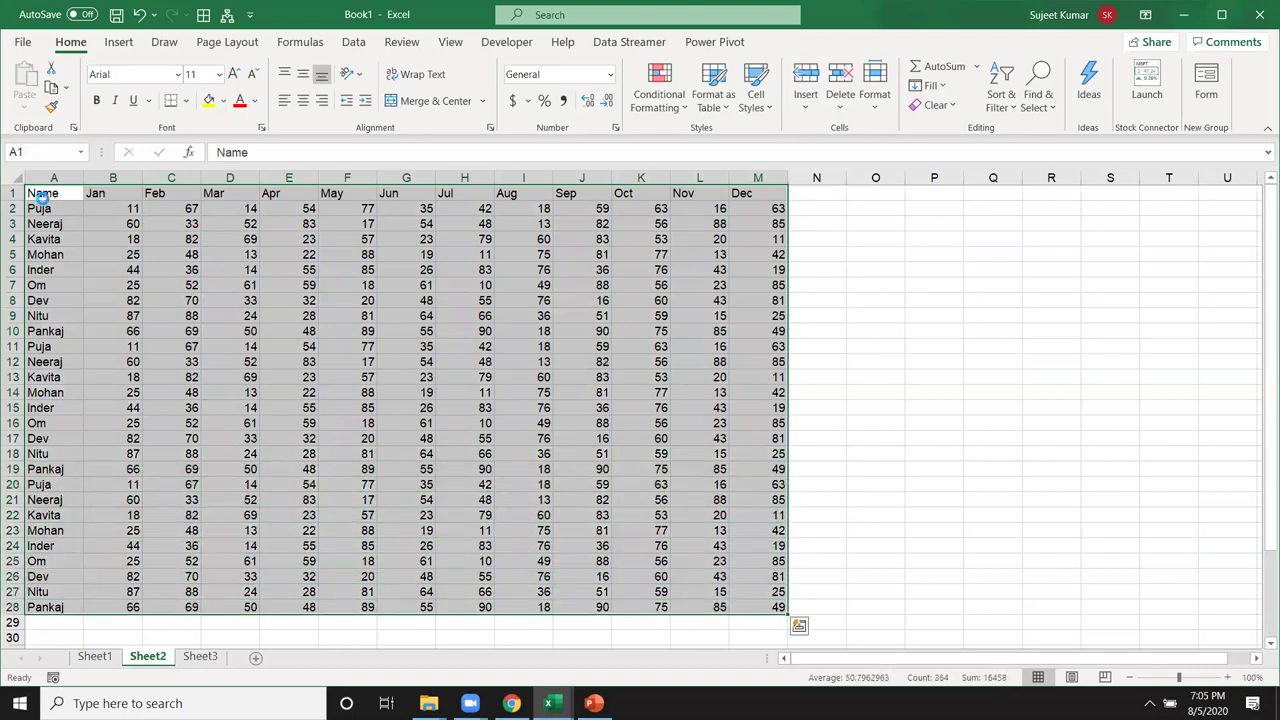
{"action": "key", "text": "ctrl+c"}
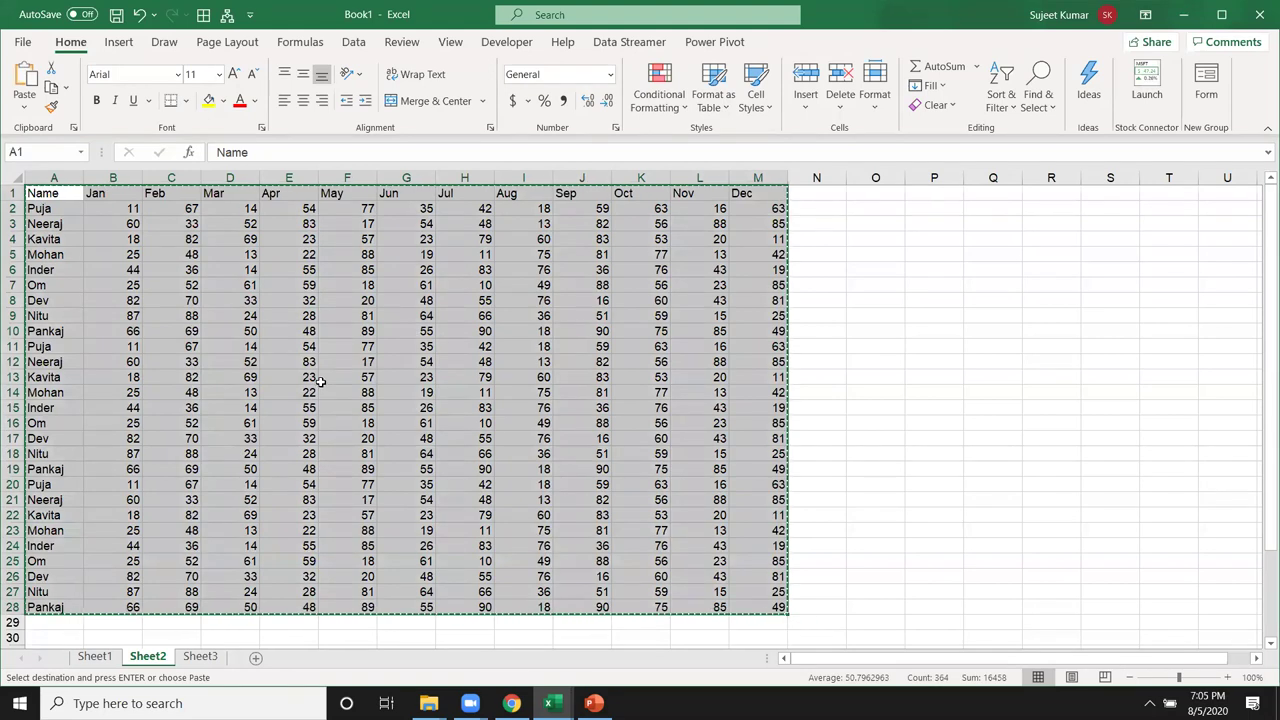
{"action": "key", "text": "Escape"}
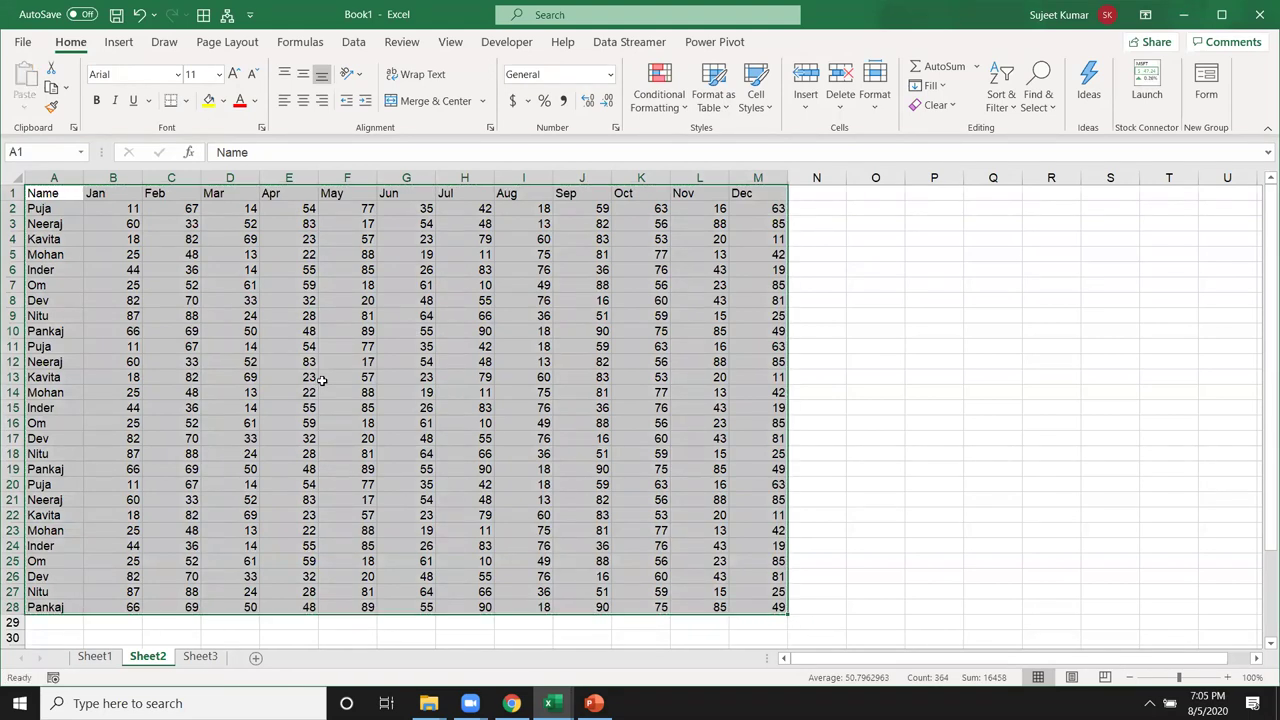
{"action": "left_click", "coordinate": [325, 378]}
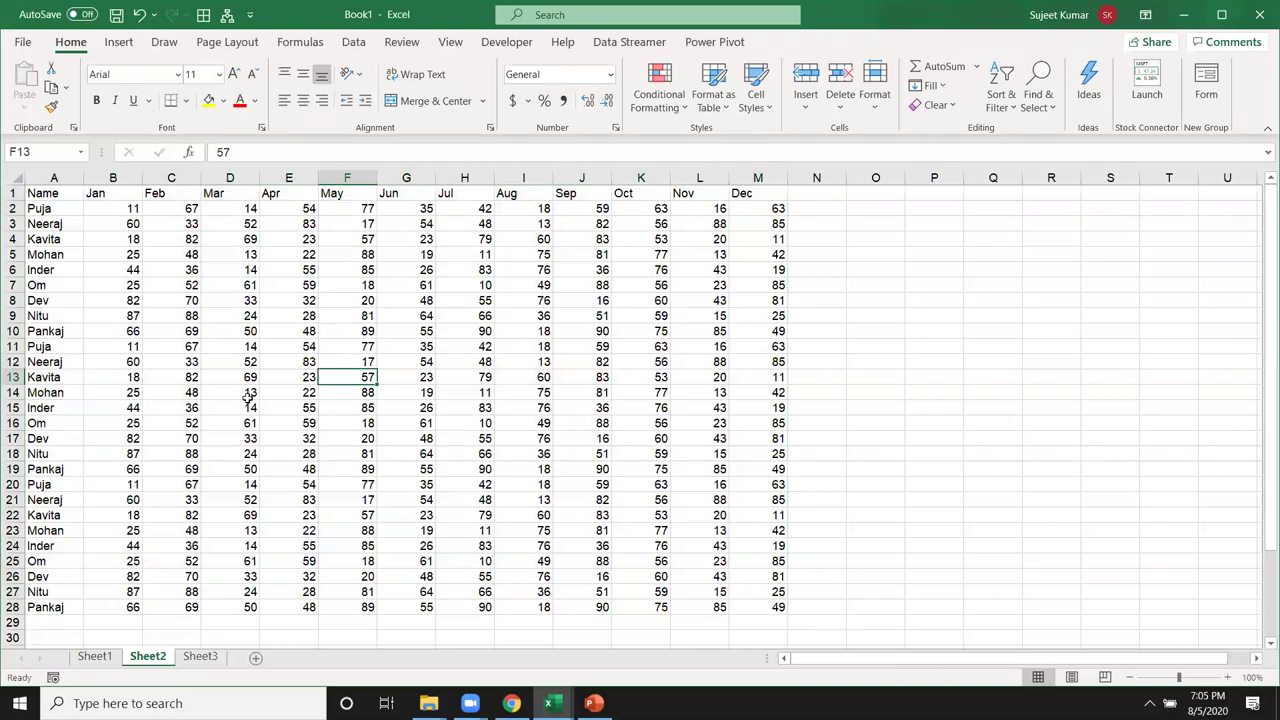
{"action": "left_click_drag", "start_coordinate": [50, 193], "coordinate": [389, 442]}
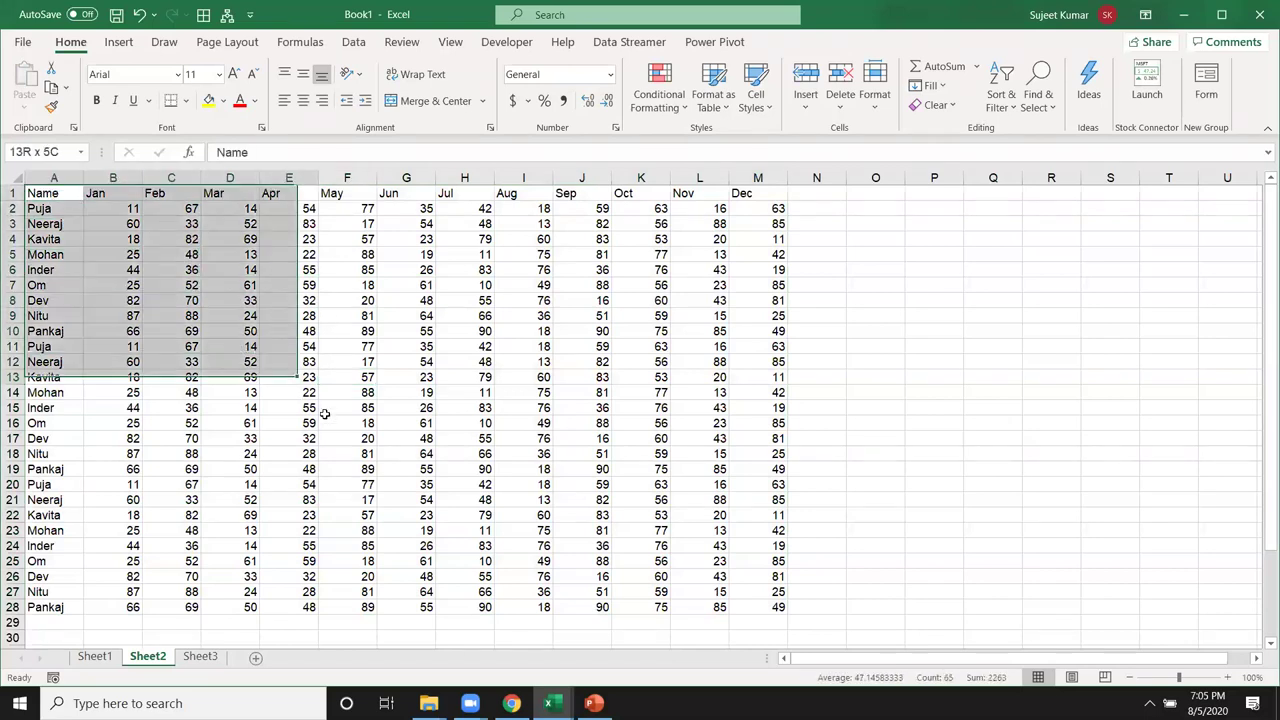
{"action": "left_click", "coordinate": [289, 377]}
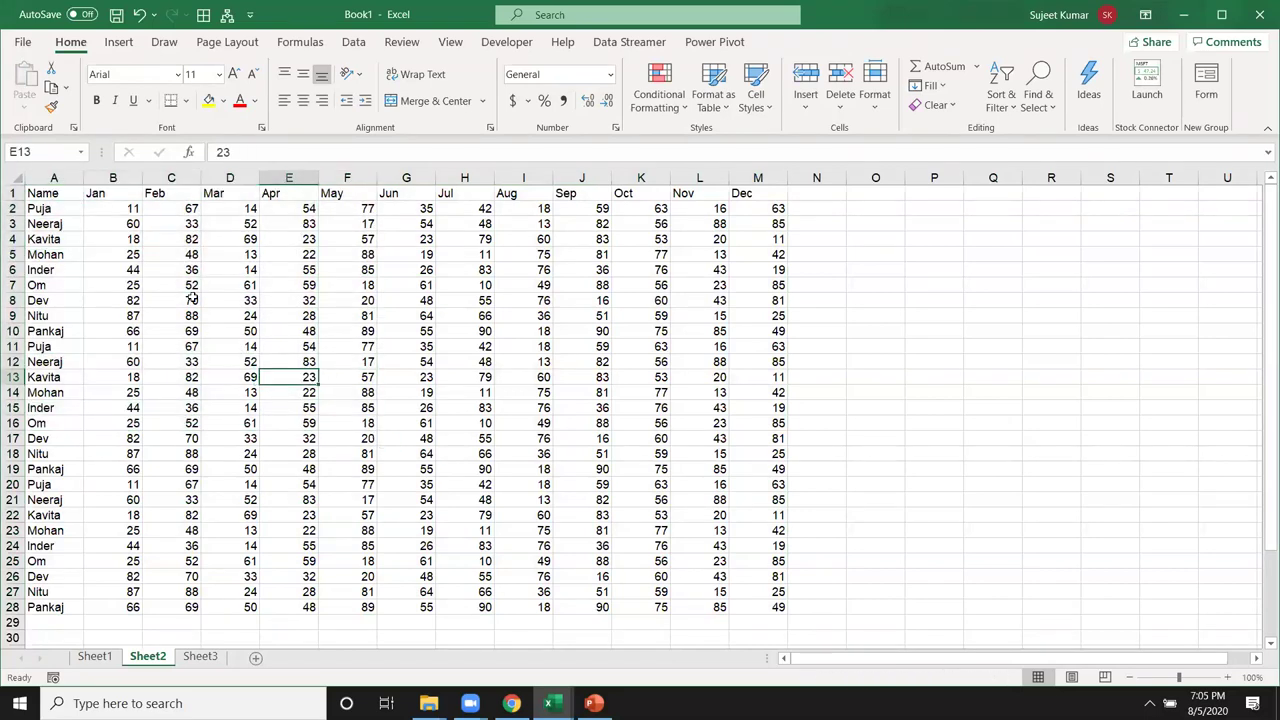
{"action": "left_click", "coordinate": [57, 195]}
{"action": "left_click_drag", "start_coordinate": [57, 195], "coordinate": [235, 198]}
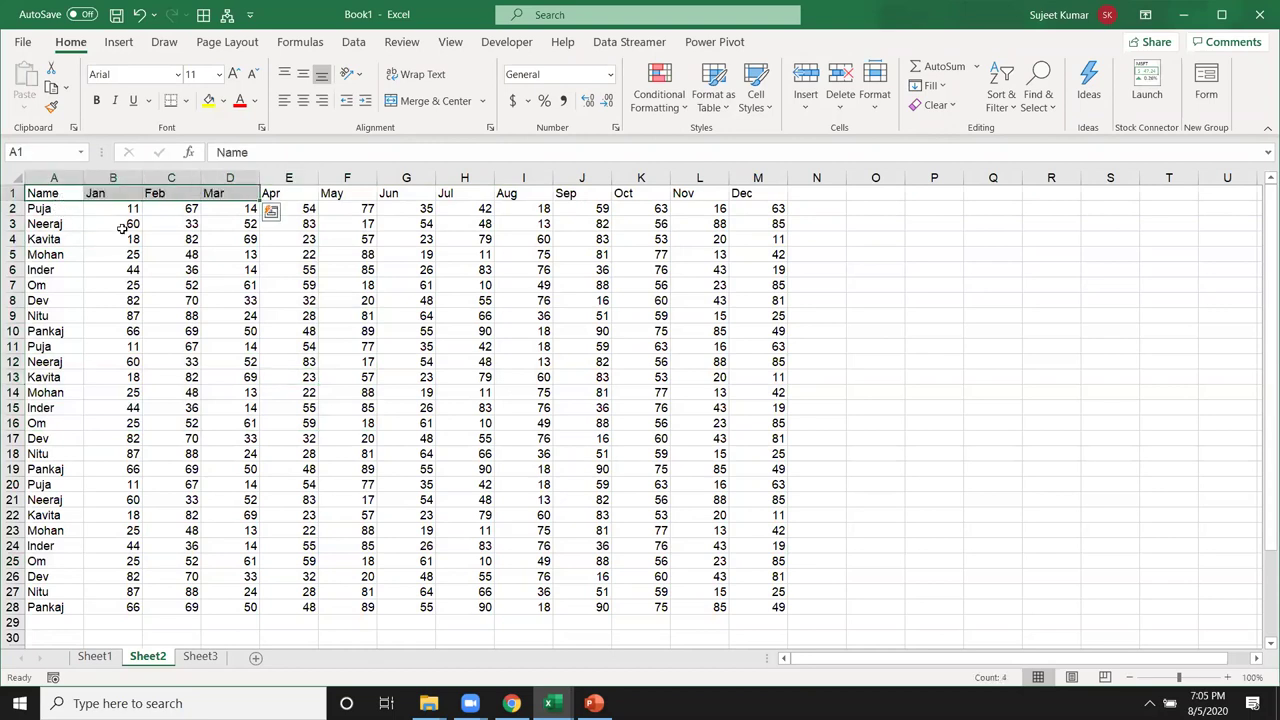
{"action": "left_click", "coordinate": [148, 256]}
{"action": "left_click", "coordinate": [62, 198]}
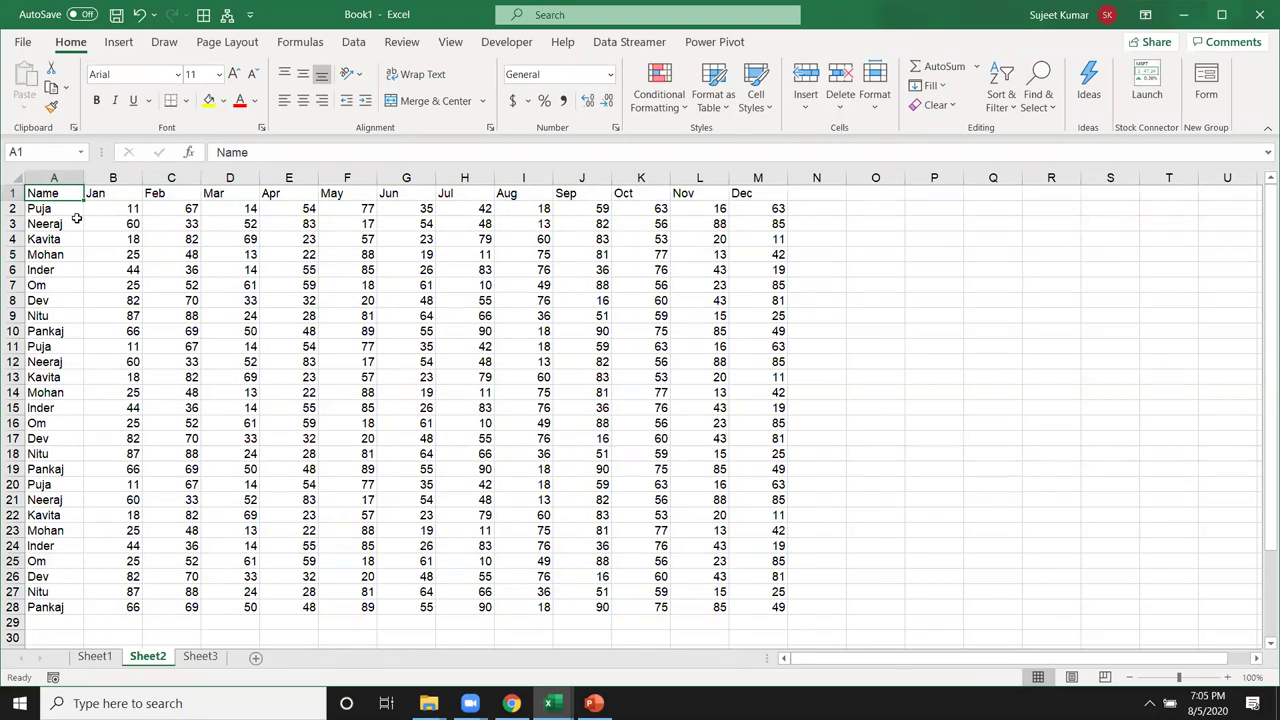
- Select the A1:M28 score table, ending with Ctrl+A from inside the table
{"action": "left_click", "coordinate": [772, 607], "text": "shift"}
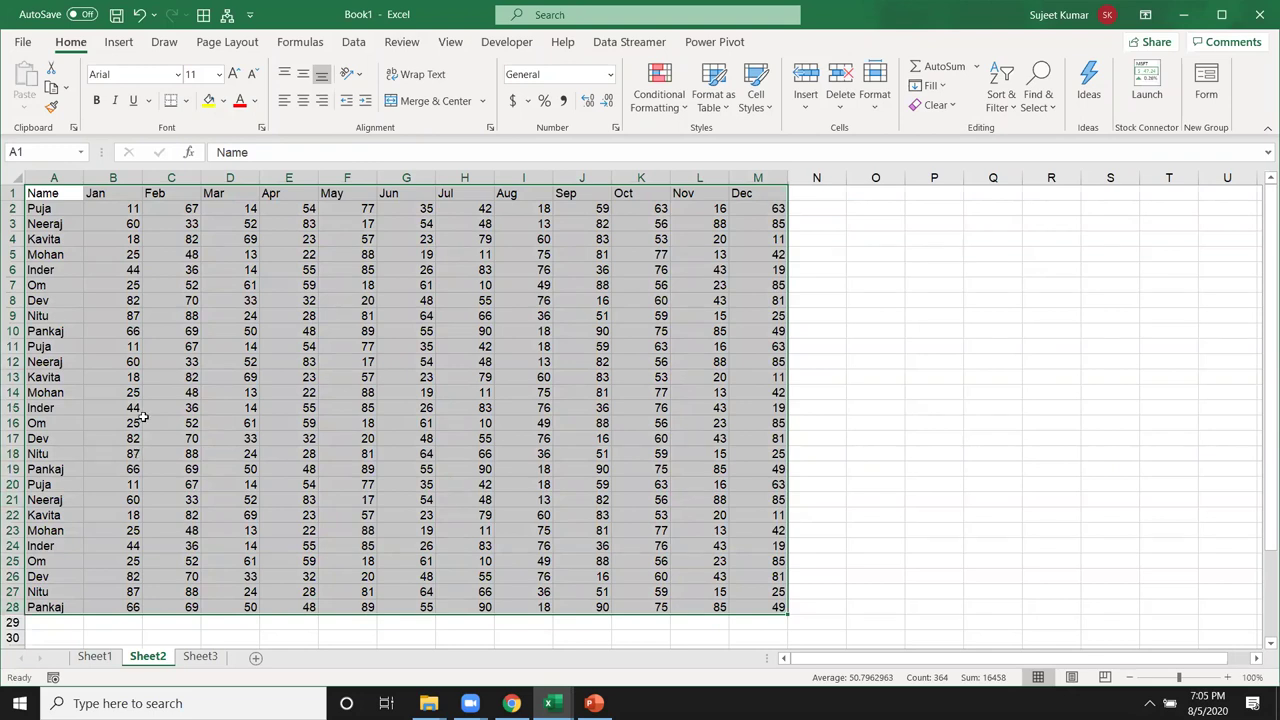
{"action": "left_click", "coordinate": [126, 302]}
{"action": "left_click", "coordinate": [40, 195]}
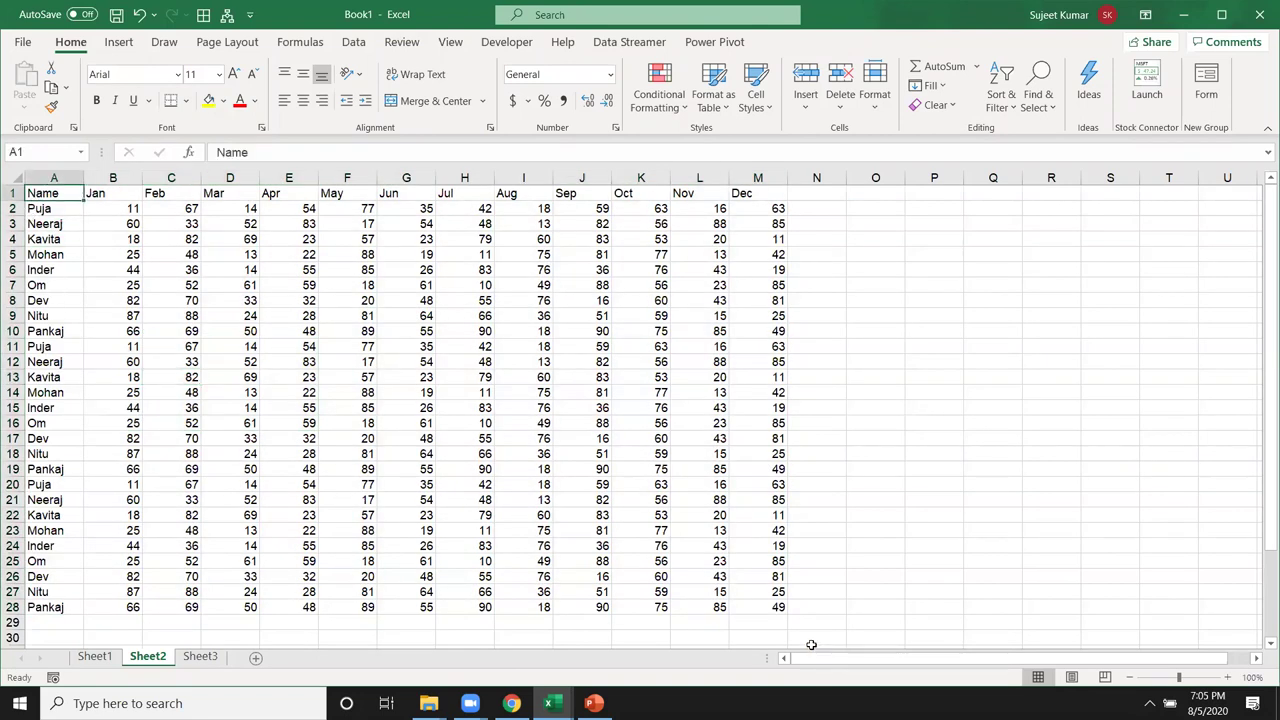
{"action": "left_click", "coordinate": [777, 608], "text": "shift"}
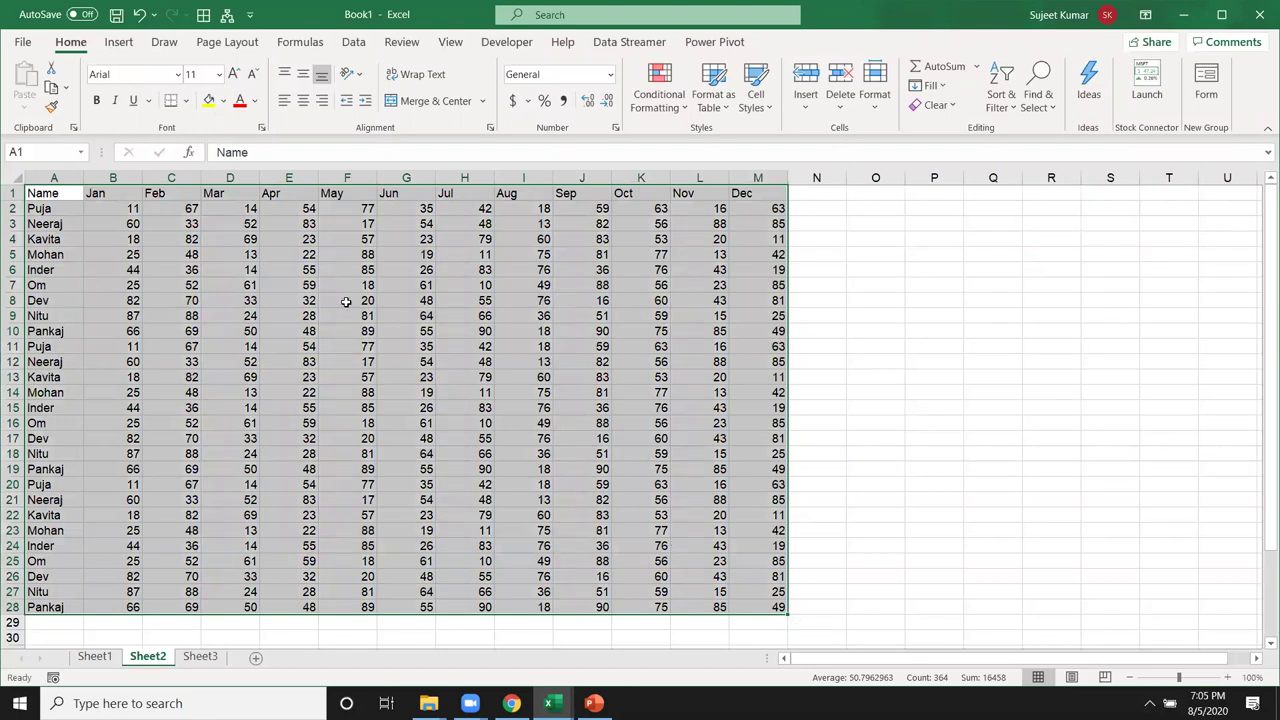
{"action": "left_click", "coordinate": [168, 255]}
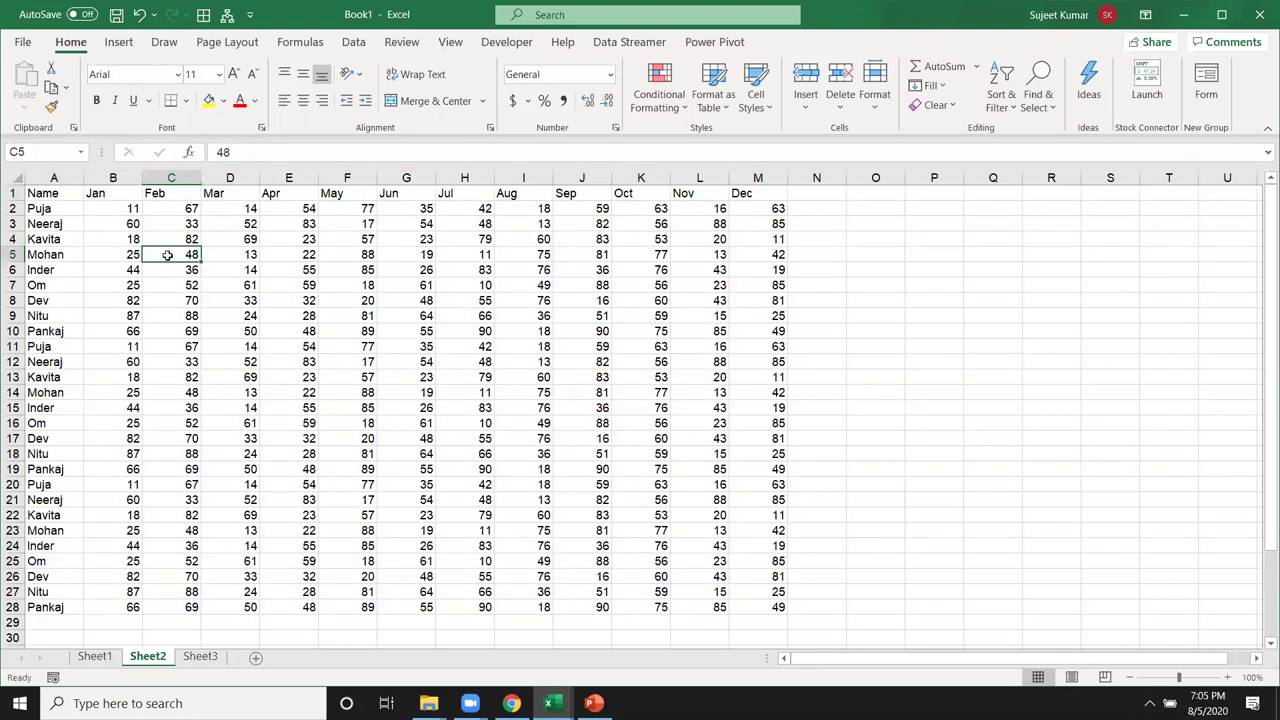
{"action": "key", "text": "ctrl+a"}
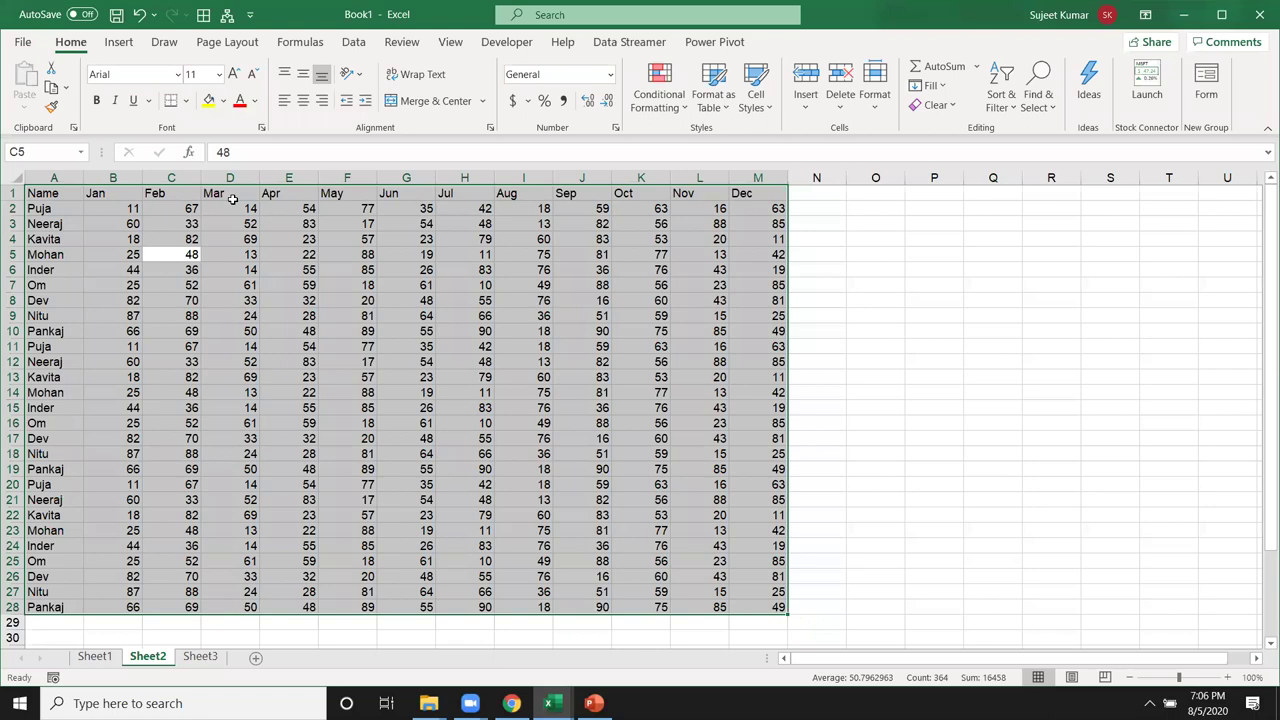
- Select the table's current region via Go To Special, then deselect by picking K10
{"action": "left_click", "coordinate": [1012, 114]}
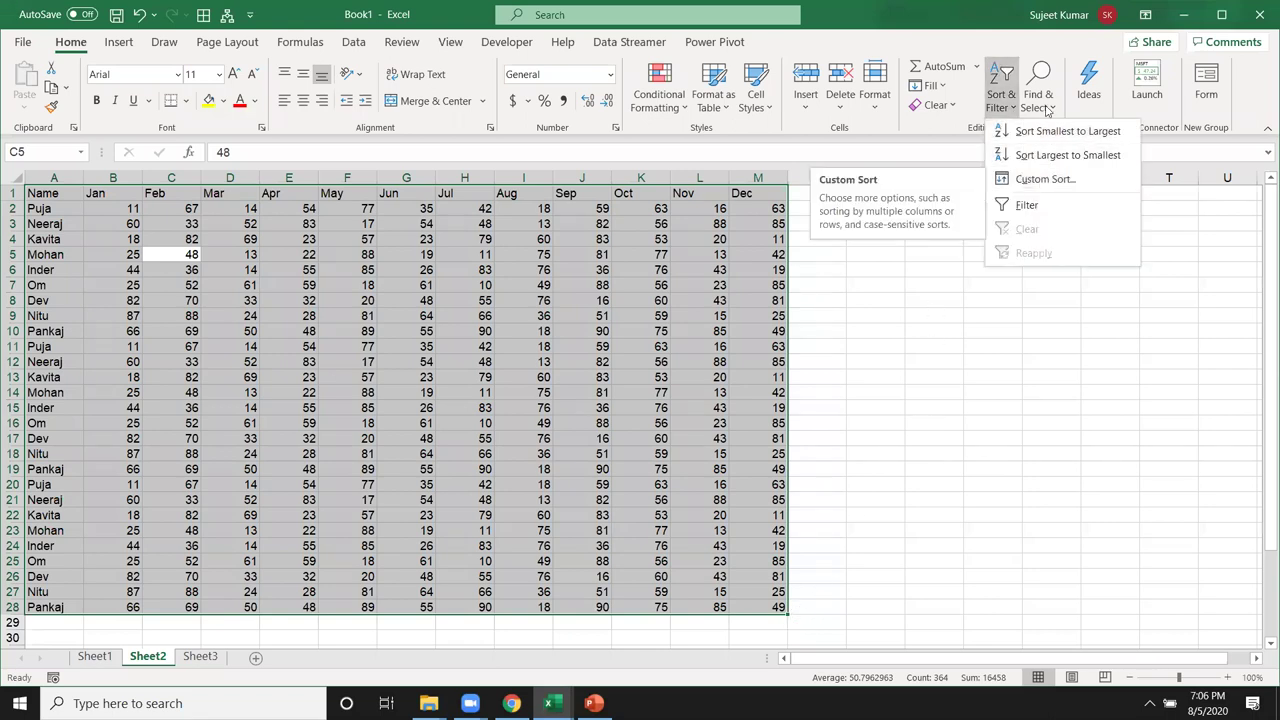
{"action": "left_click", "coordinate": [1047, 100]}
{"action": "left_click", "coordinate": [1047, 100]}
{"action": "left_click", "coordinate": [1073, 204]}
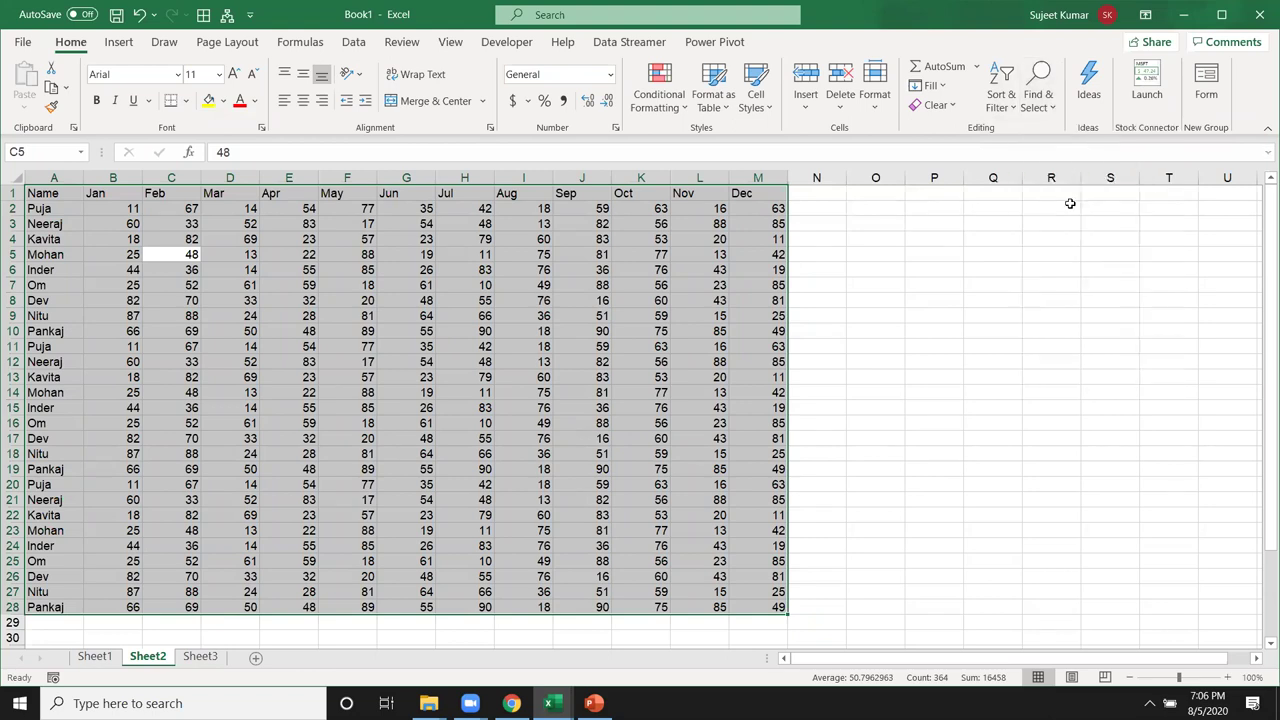
{"action": "left_click", "coordinate": [680, 418]}
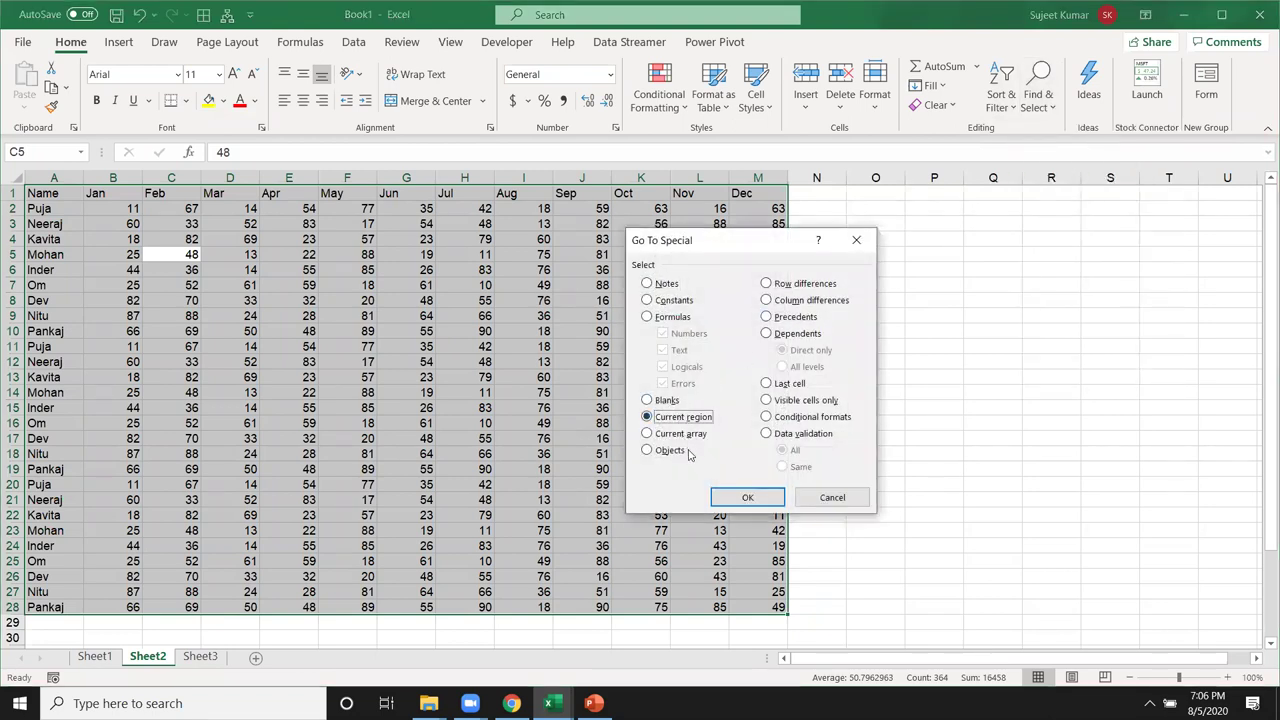
{"action": "left_click", "coordinate": [730, 492]}
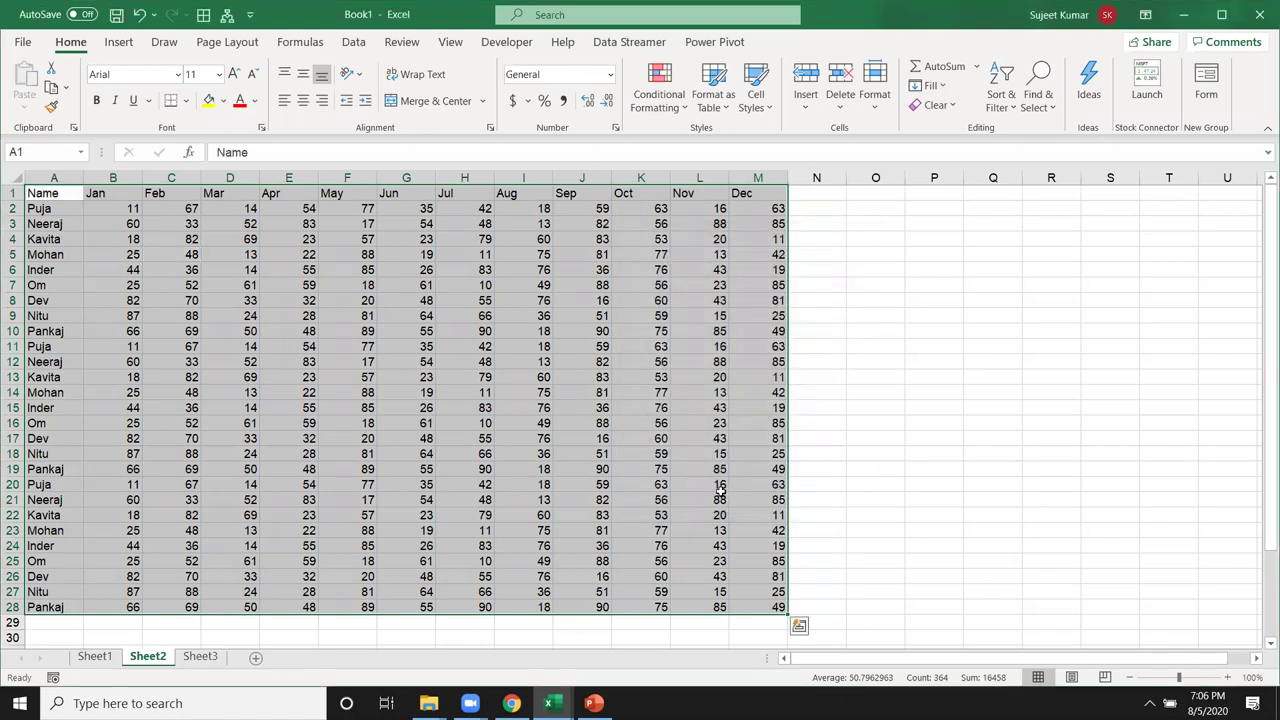
{"action": "left_click", "coordinate": [648, 335]}
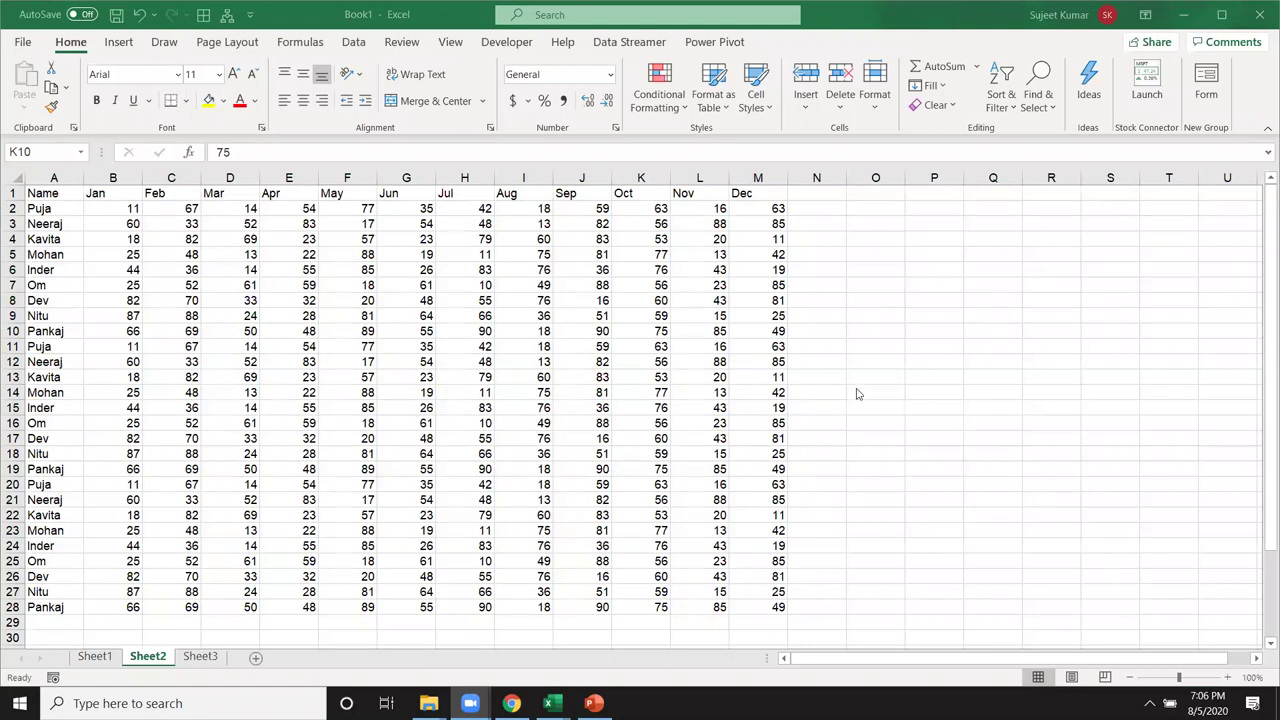
- Select block A1:D8, then the A1:M28 data table with Ctrl+A, and deselect
{"action": "scroll", "coordinate": [850, 395], "scroll_direction": "down", "scroll_amount": 3}
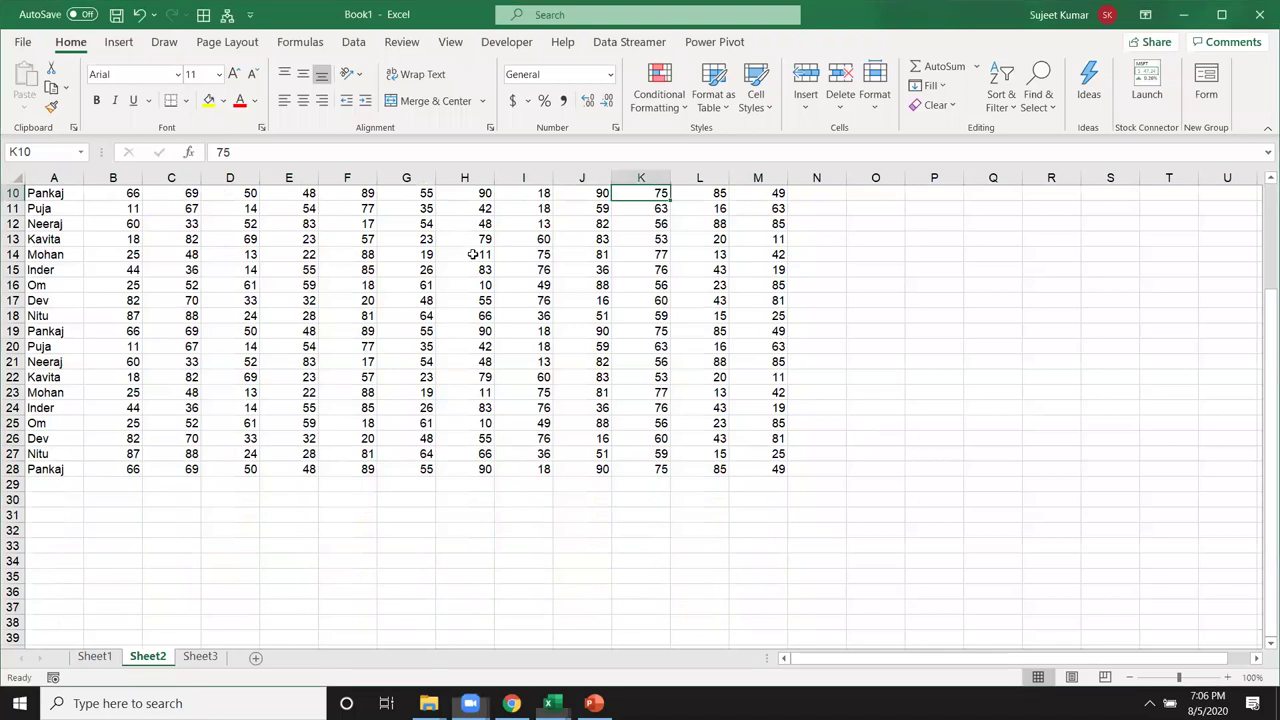
{"action": "scroll", "coordinate": [500, 323], "scroll_direction": "up", "scroll_amount": 3}
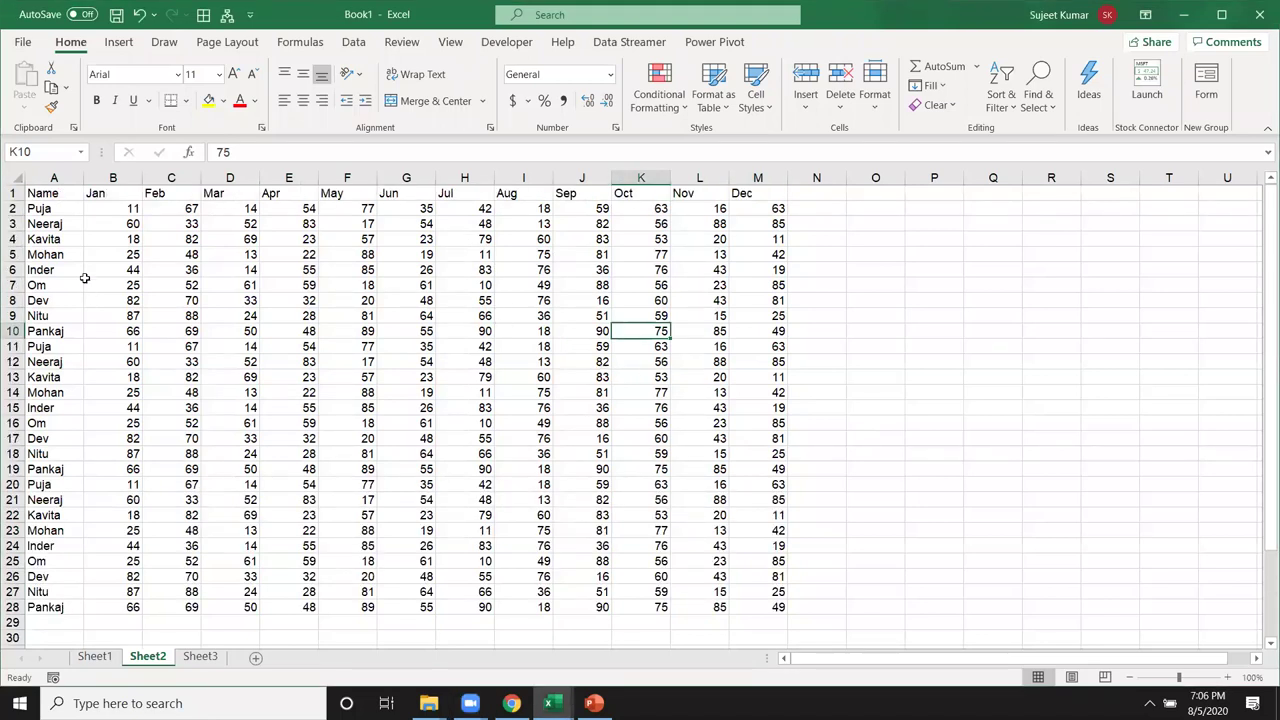
{"action": "left_click", "coordinate": [53, 193]}
{"action": "left_click_drag", "start_coordinate": [53, 193], "coordinate": [212, 305]}
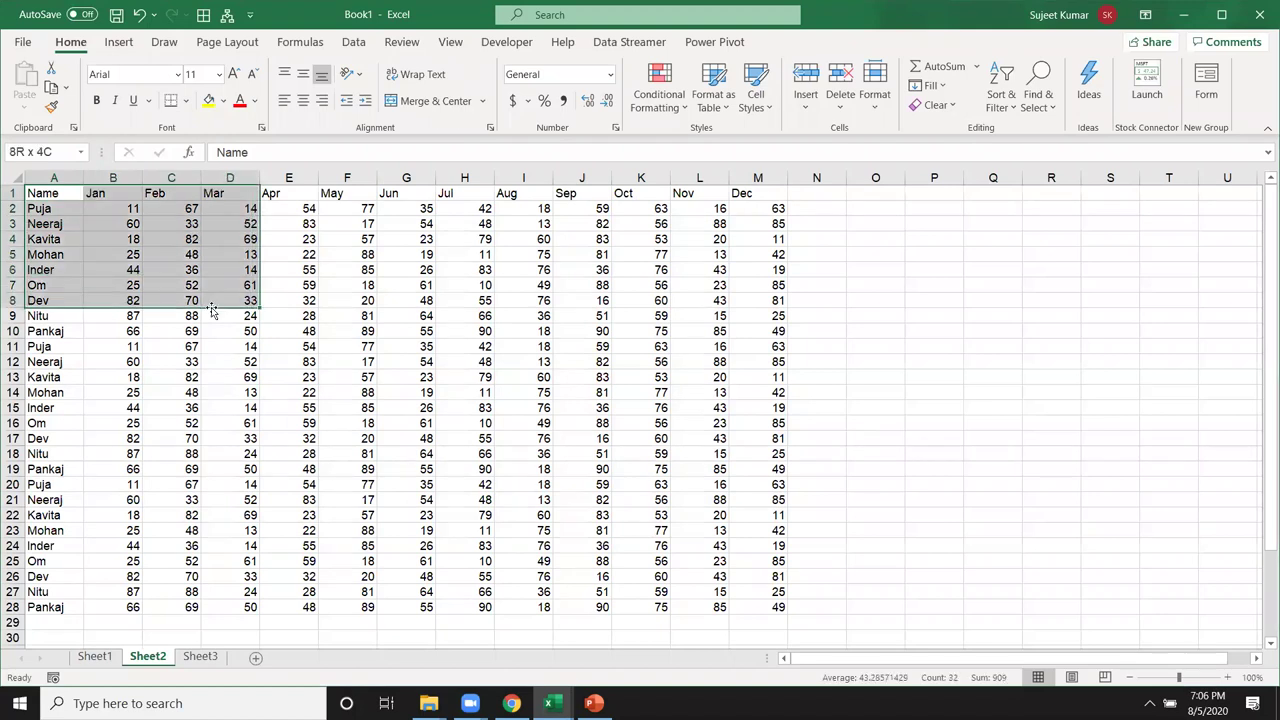
{"action": "left_click", "coordinate": [42, 193]}
{"action": "key", "text": "ctrl+a"}
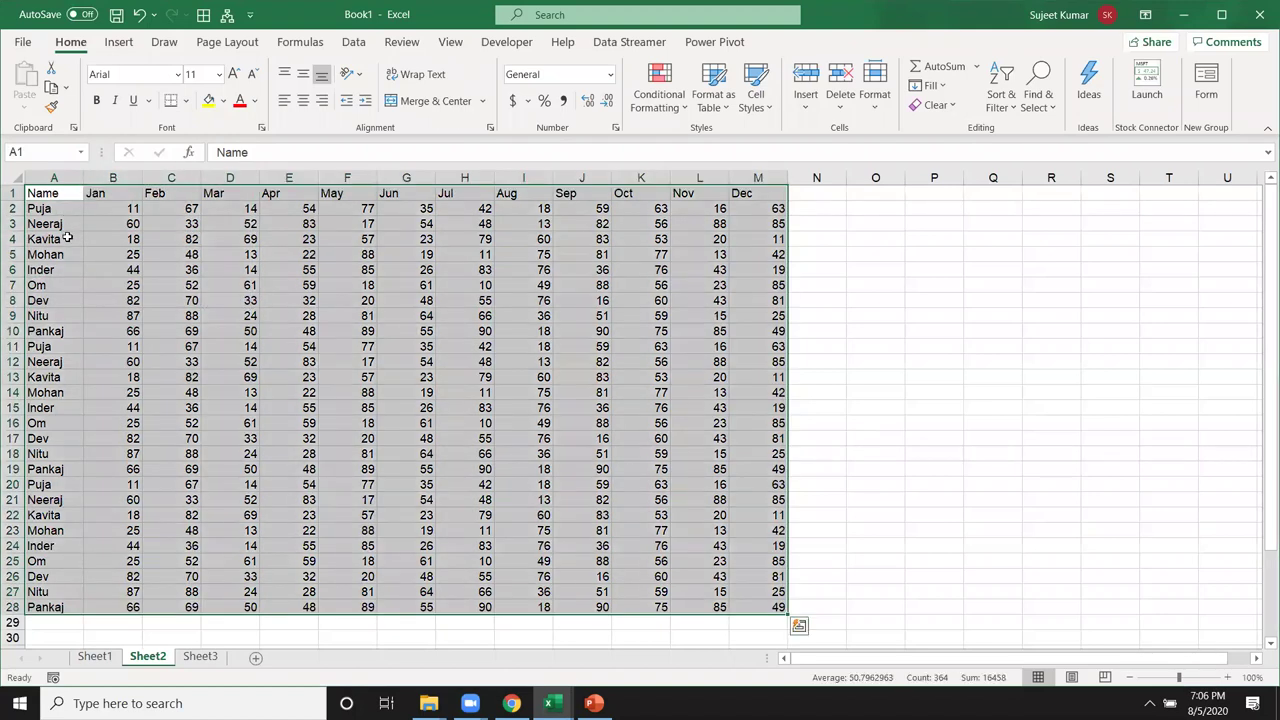
{"action": "left_click", "coordinate": [280, 298]}
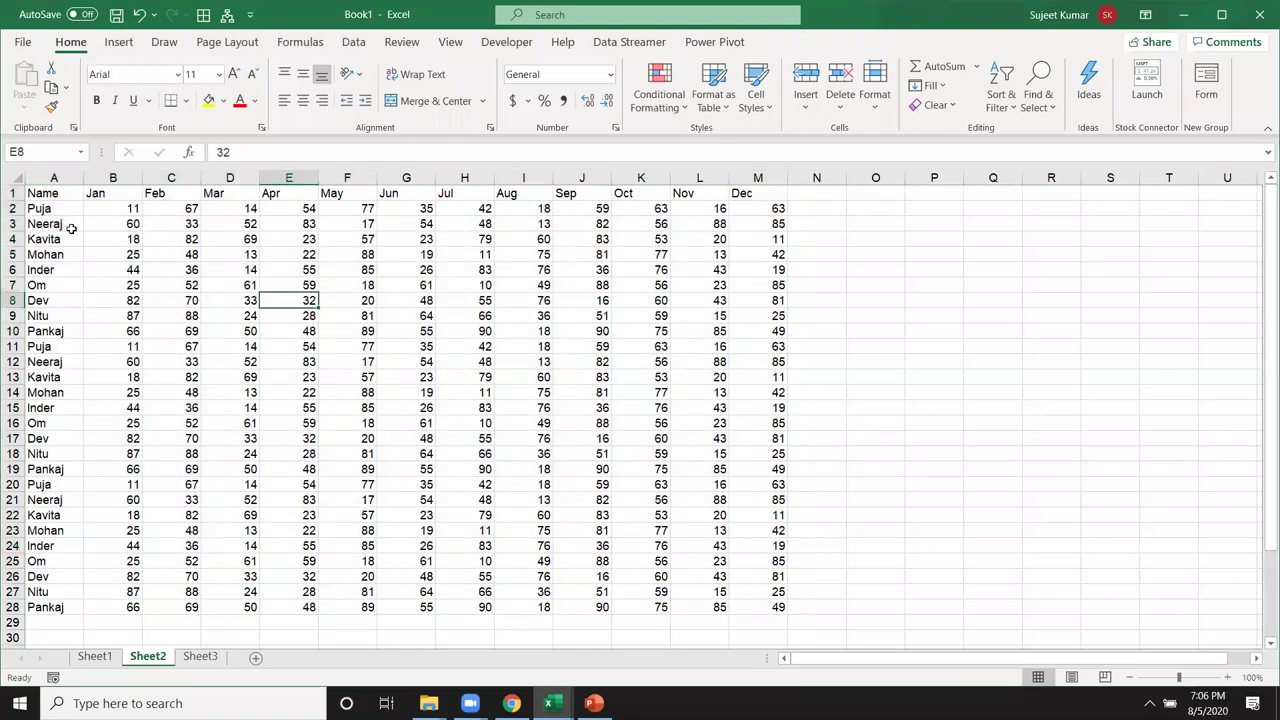
- From A1, press Ctrl+A twice to select the entire worksheet, then use the Select All corner
{"action": "key", "text": "ctrl+Home"}
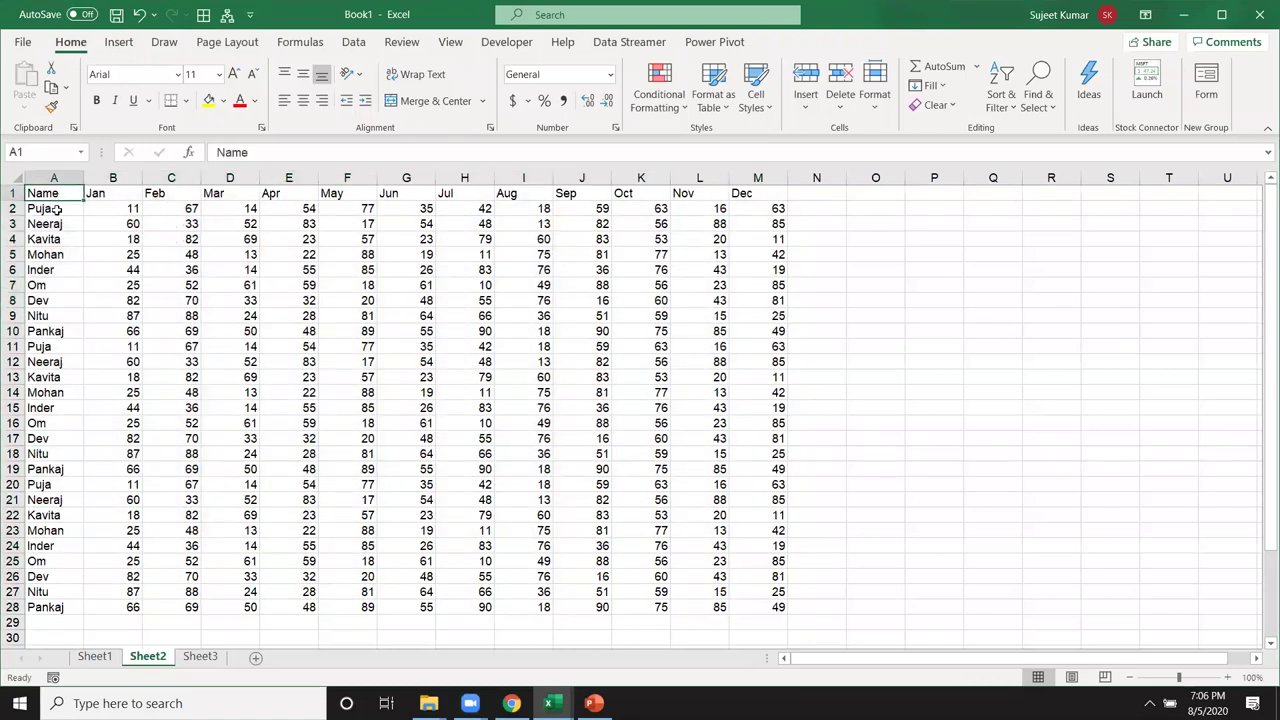
{"action": "key", "text": "ctrl+a"}
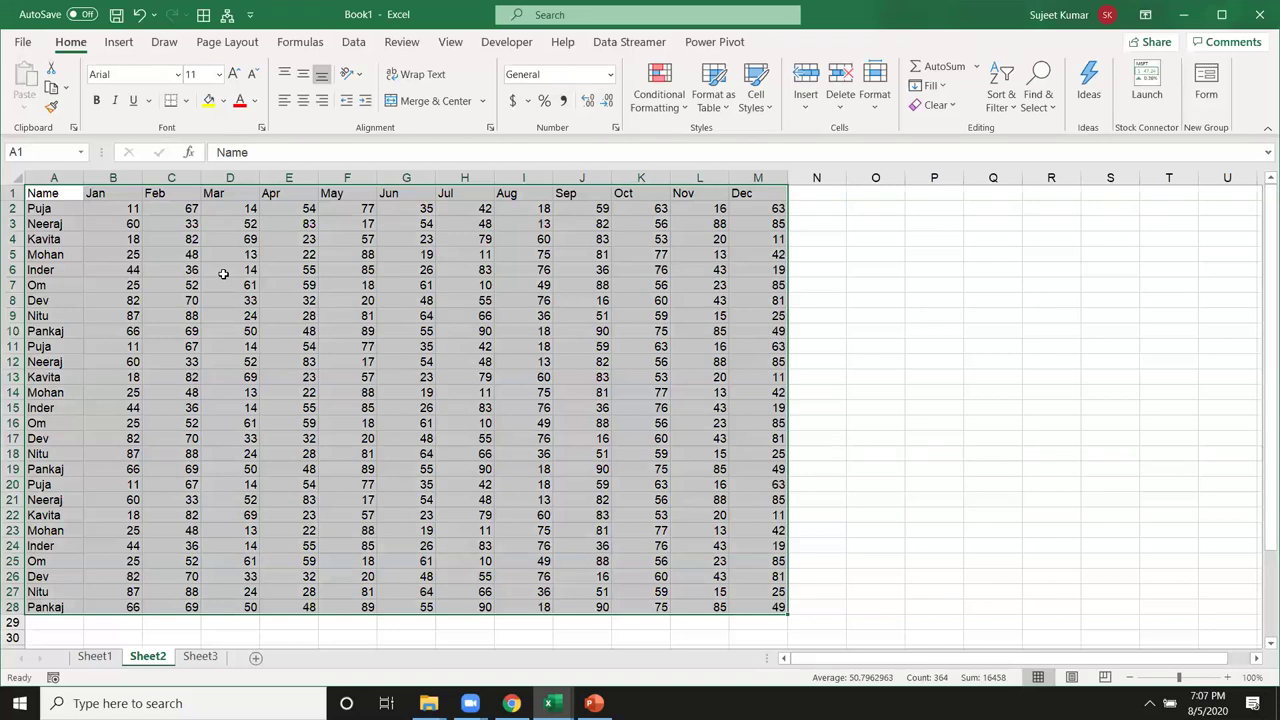
{"action": "key", "text": "ctrl+a"}
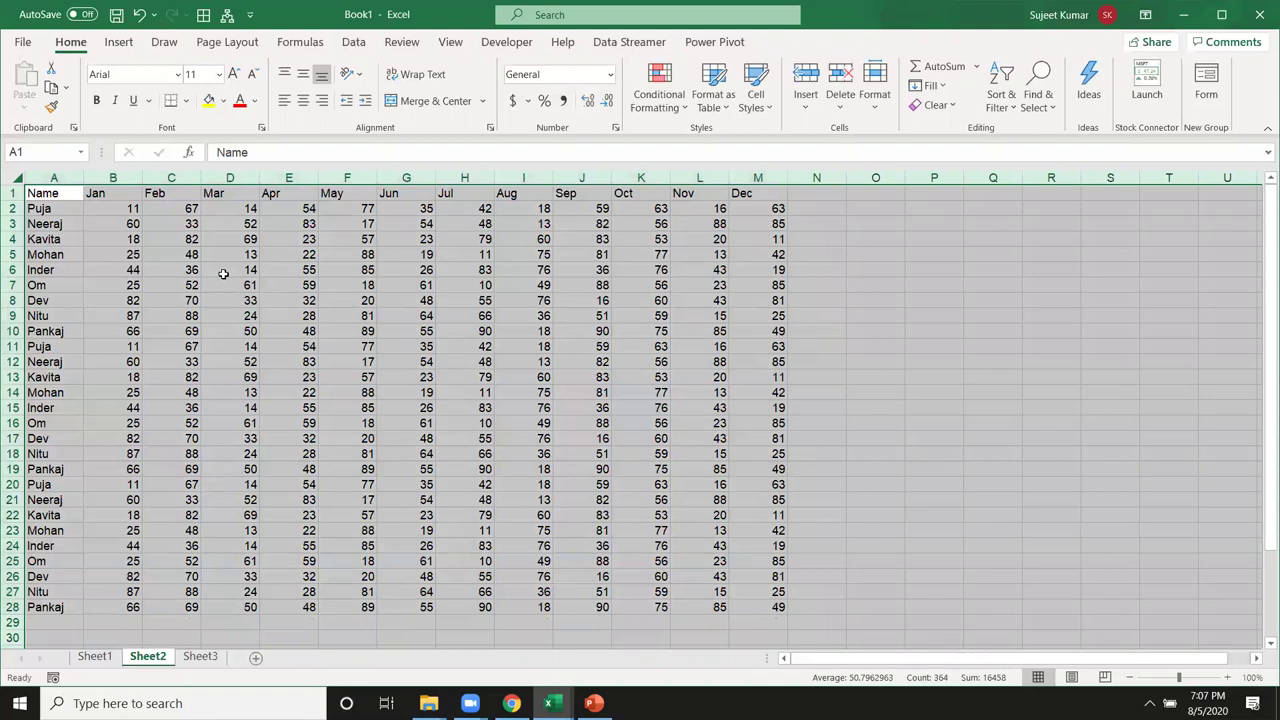
{"action": "left_click", "coordinate": [224, 272]}
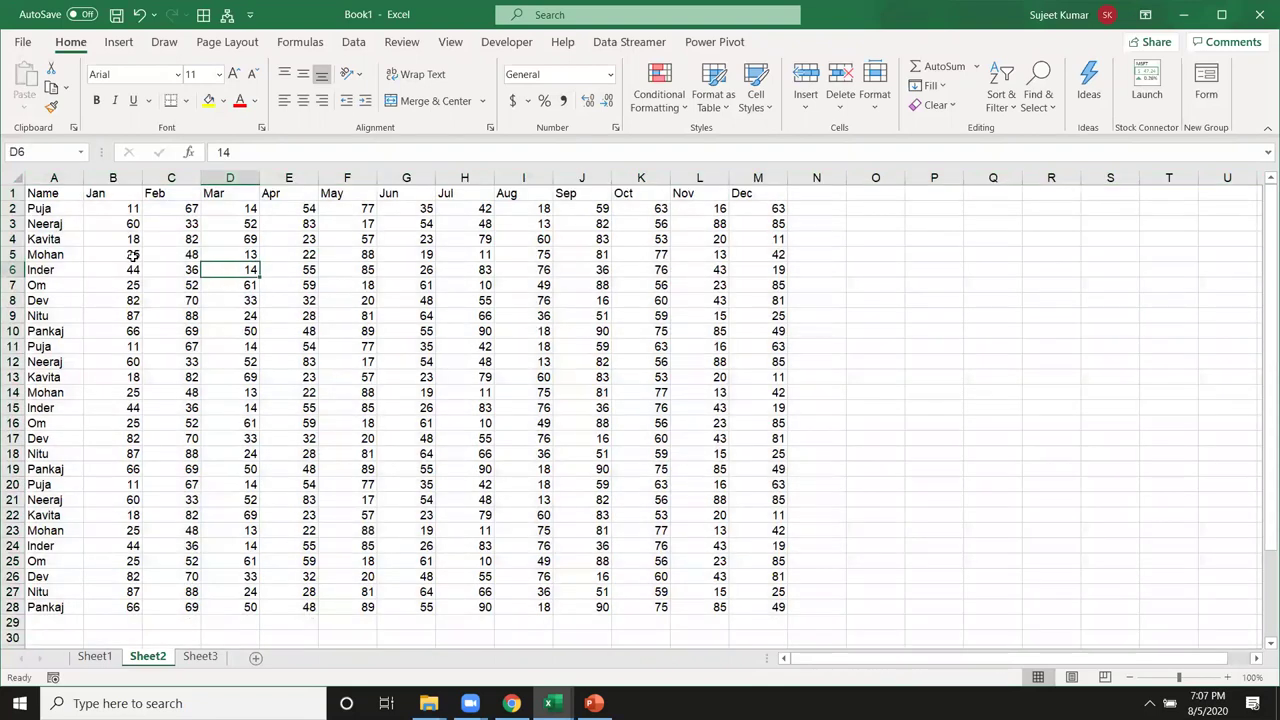
{"action": "left_click", "coordinate": [18, 177]}
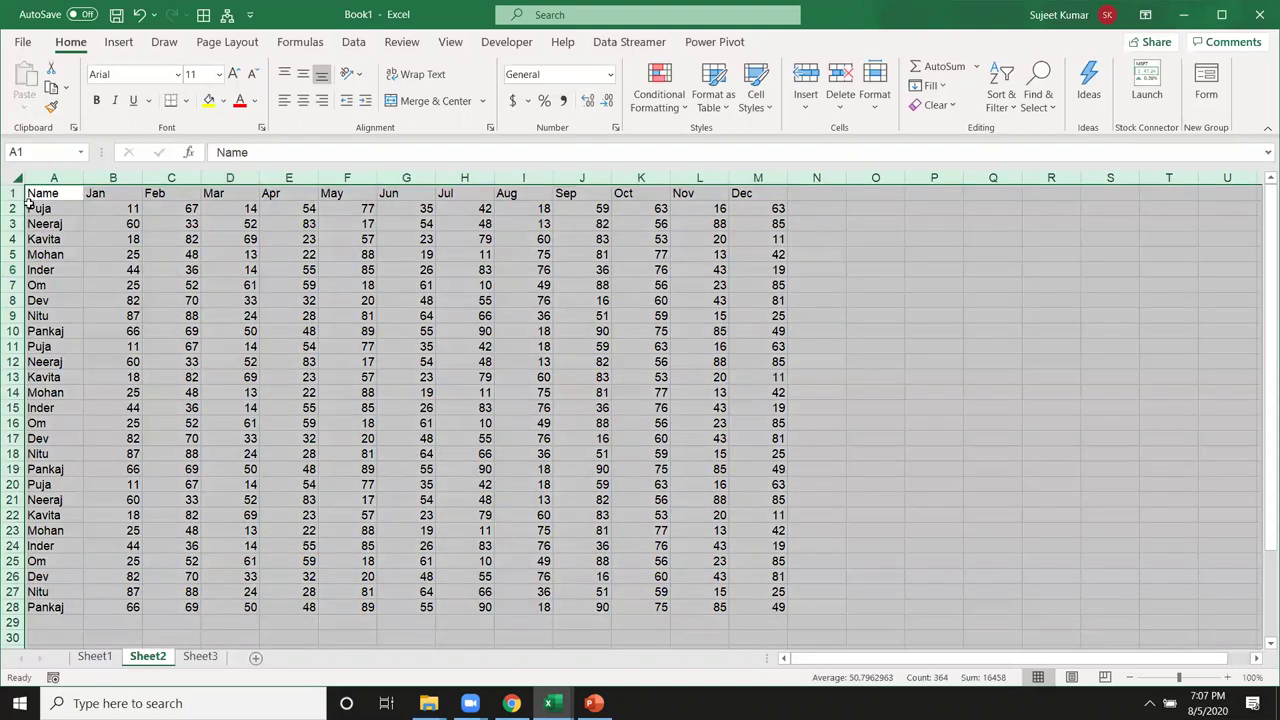
- Type the letter 'a' into cells N11, O9, P7 and Q11 beside the table
{"action": "left_click", "coordinate": [428, 241]}
{"action": "key", "text": "ctrl+a"}
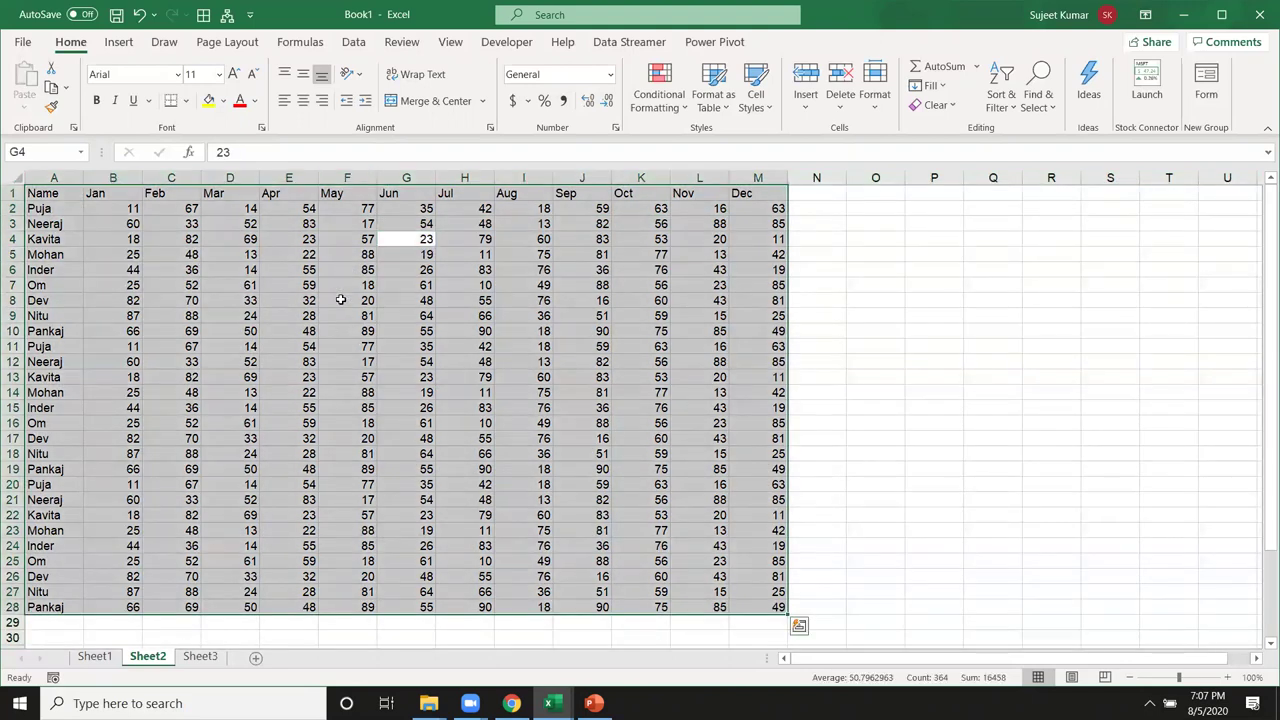
{"action": "left_click", "coordinate": [326, 342]}
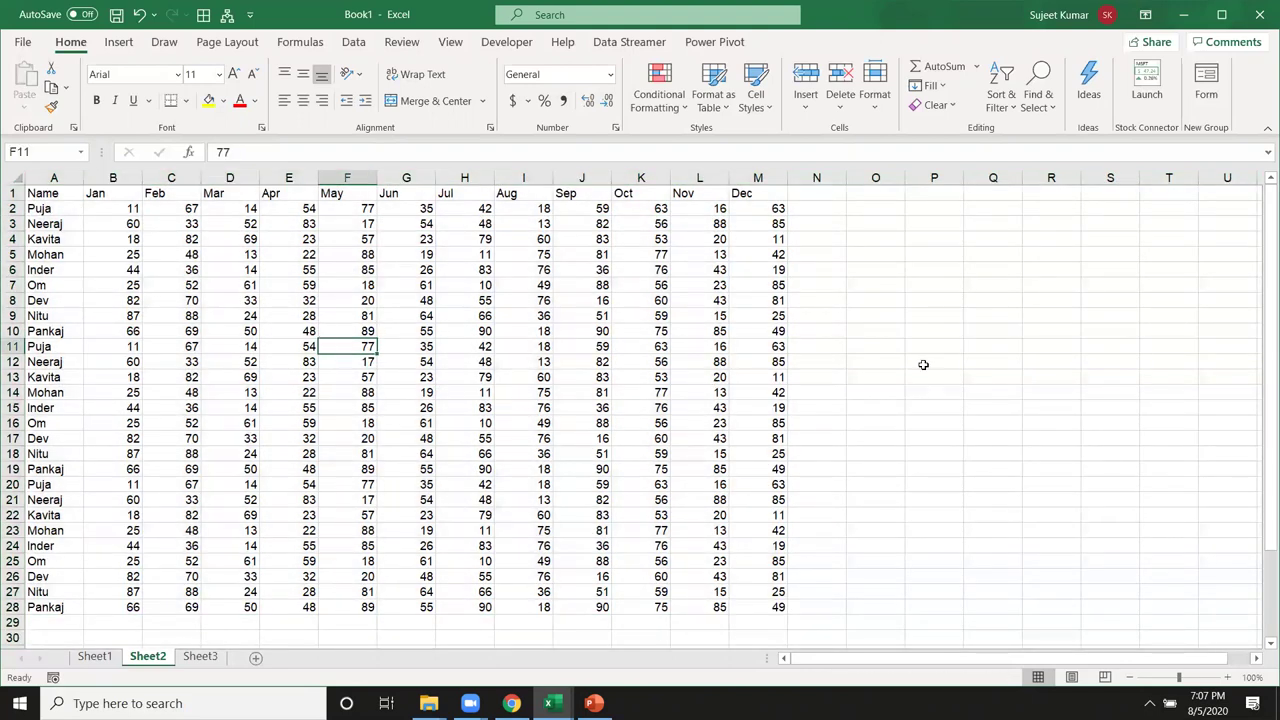
{"action": "left_click", "coordinate": [806, 352]}
{"action": "type", "text": "a"}
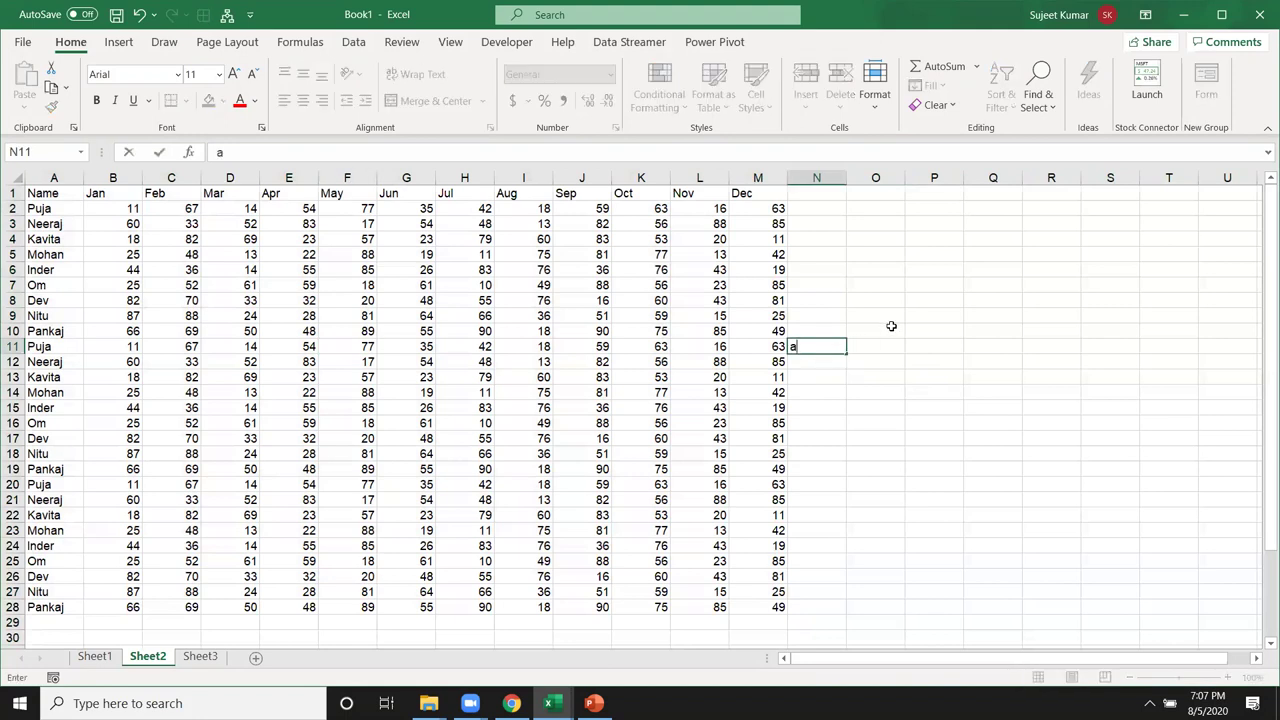
{"action": "left_click", "coordinate": [882, 320]}
{"action": "type", "text": "a"}
{"action": "left_click", "coordinate": [955, 287]}
{"action": "type", "text": "a"}
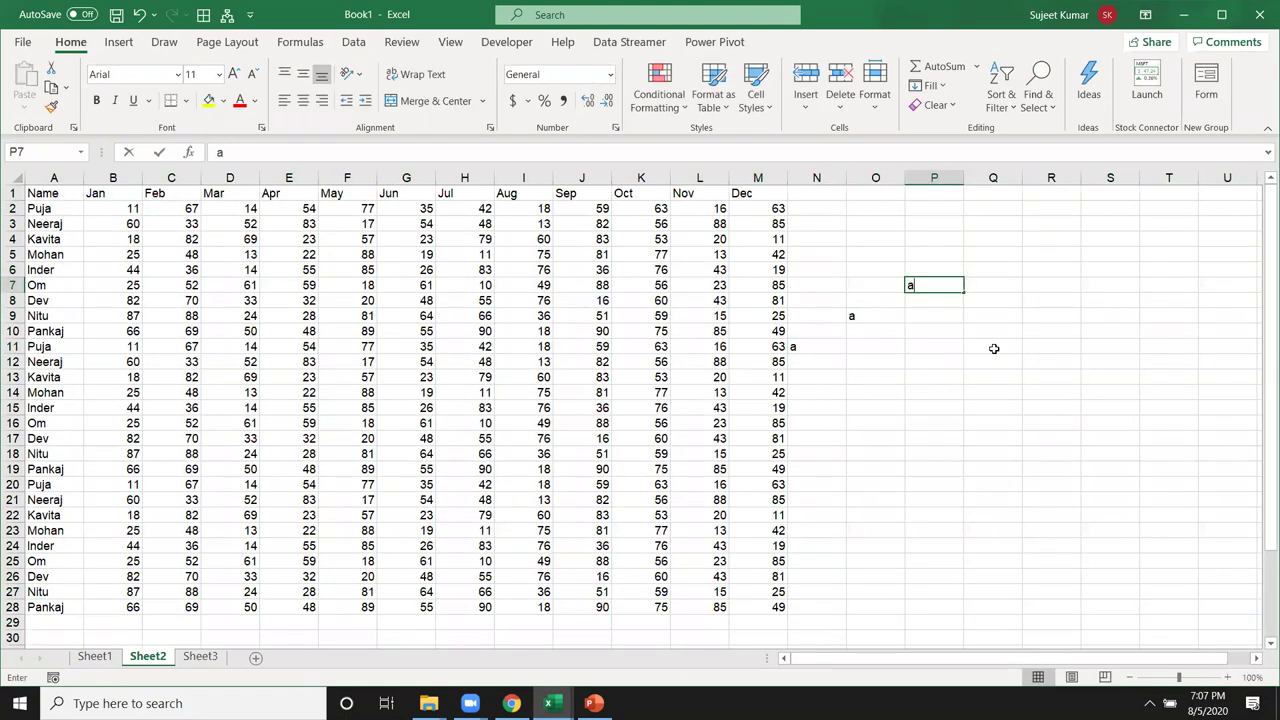
{"action": "left_click", "coordinate": [990, 347]}
{"action": "type", "text": "a"}
- Select the table region from C12, now reaching column Q, then select P3:P15
{"action": "left_click", "coordinate": [168, 364]}
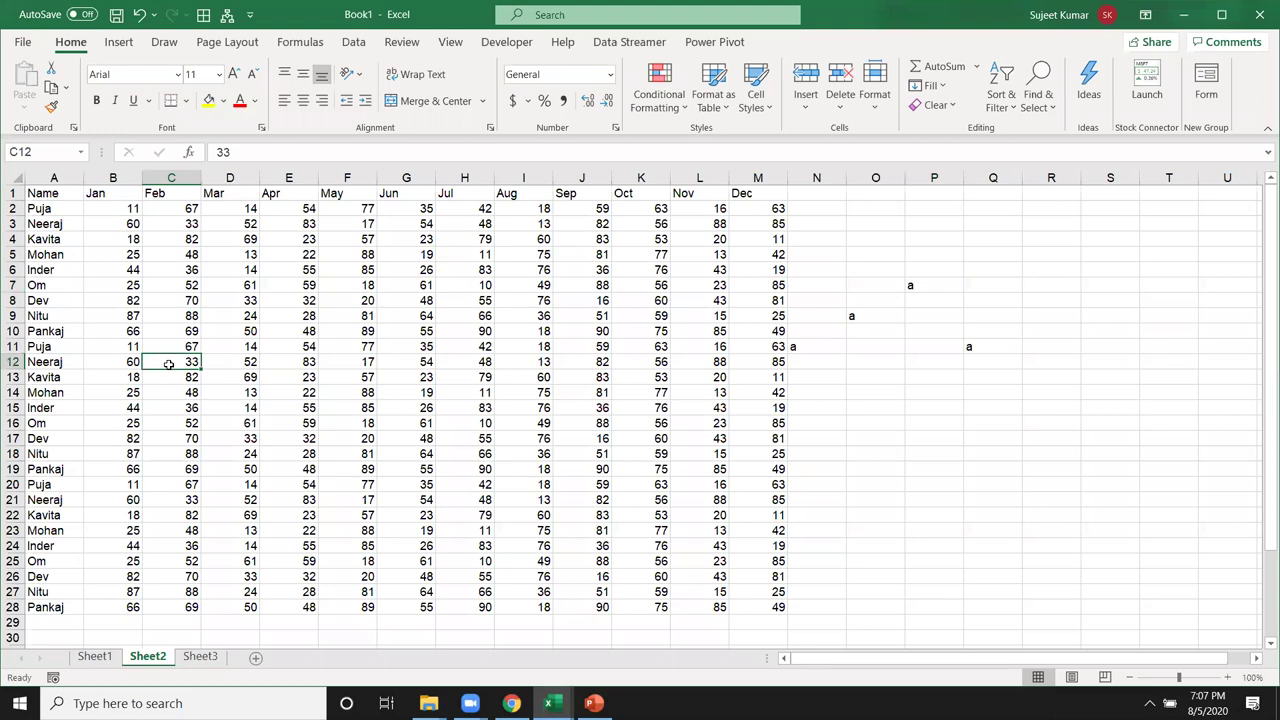
{"action": "key", "text": "ctrl+a"}
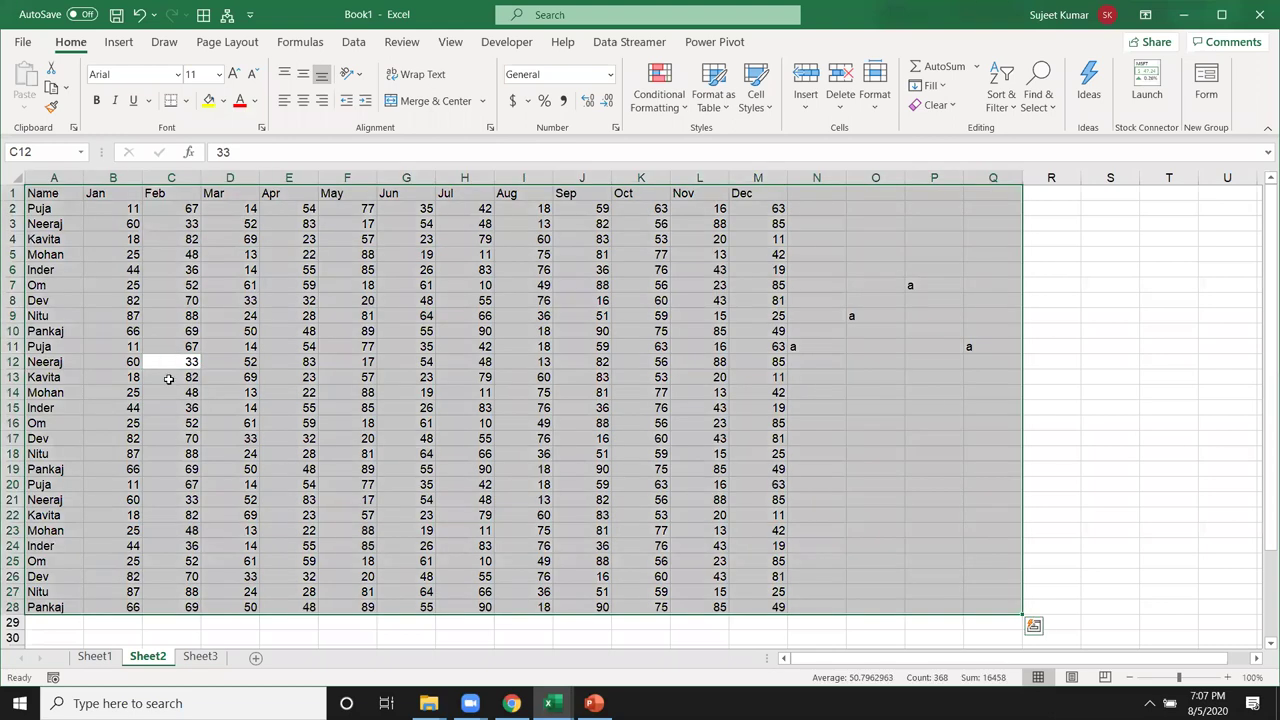
{"action": "left_click", "coordinate": [212, 340]}
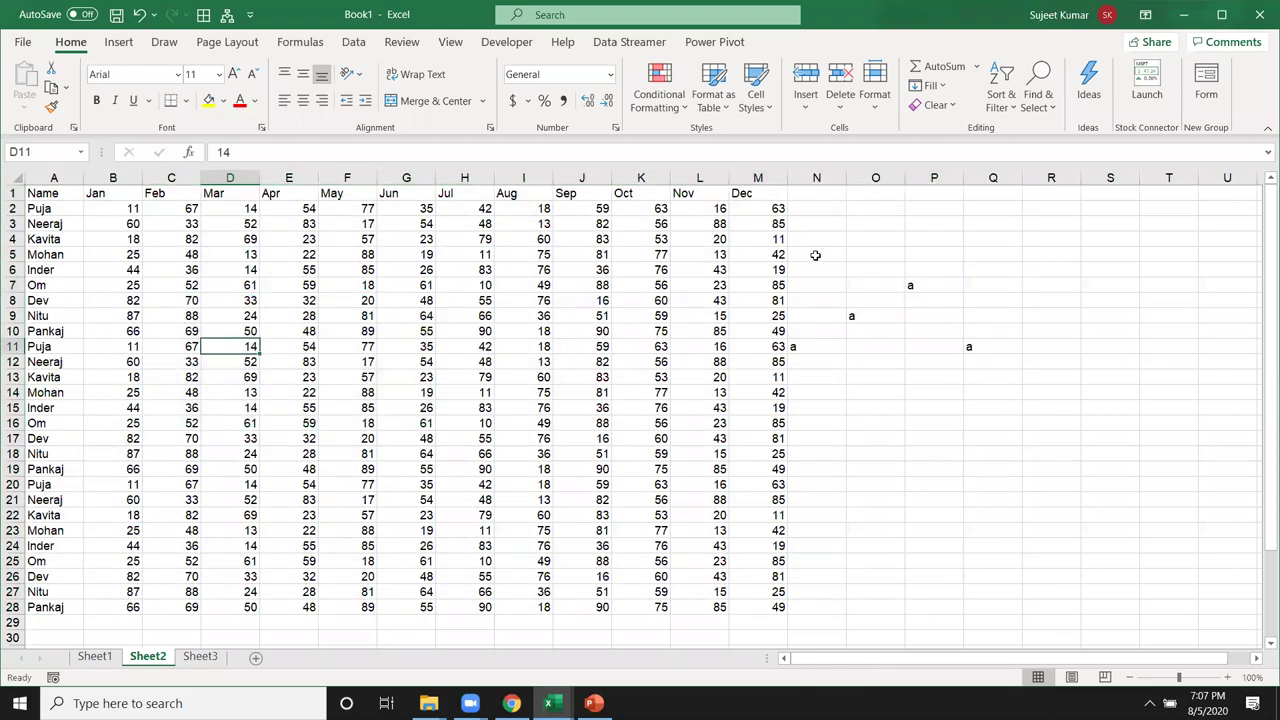
{"action": "left_click_drag", "start_coordinate": [940, 226], "coordinate": [928, 404]}
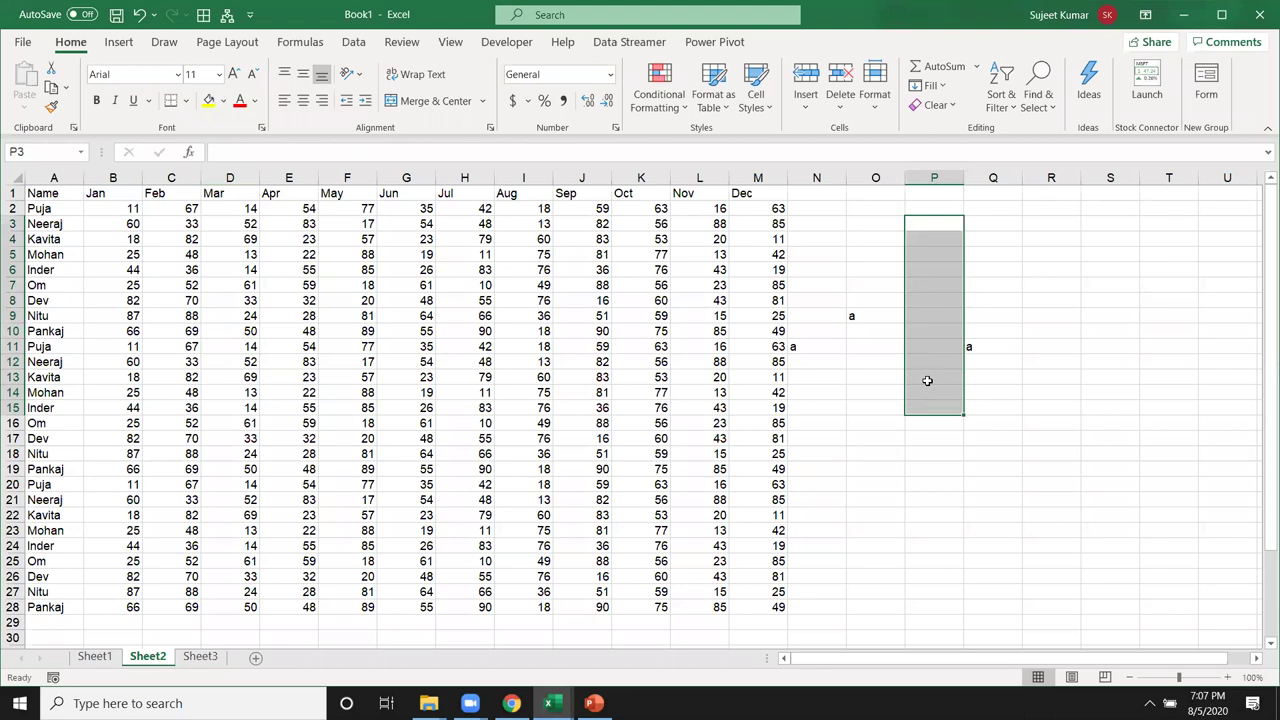
- Clear the stray 'a' entries in the N7:P13 block
{"action": "left_click", "coordinate": [368, 331]}
{"action": "key", "text": "ctrl+a"}
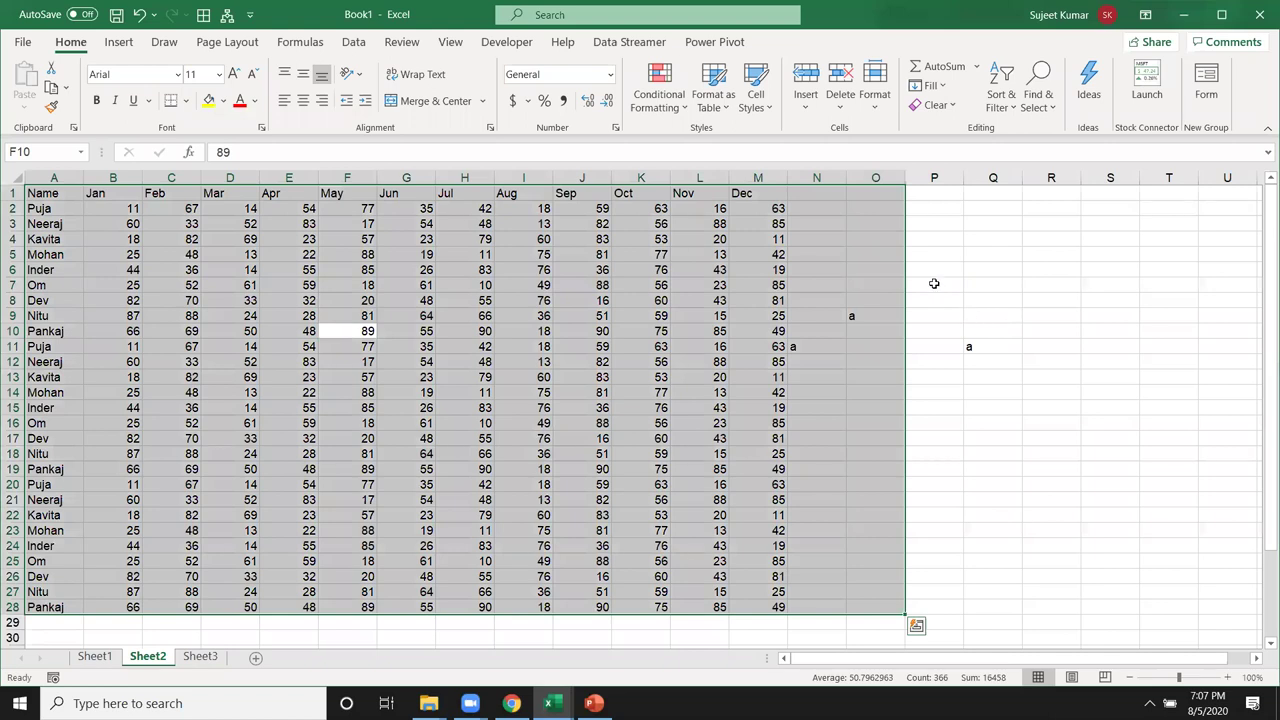
{"action": "left_click", "coordinate": [935, 177]}
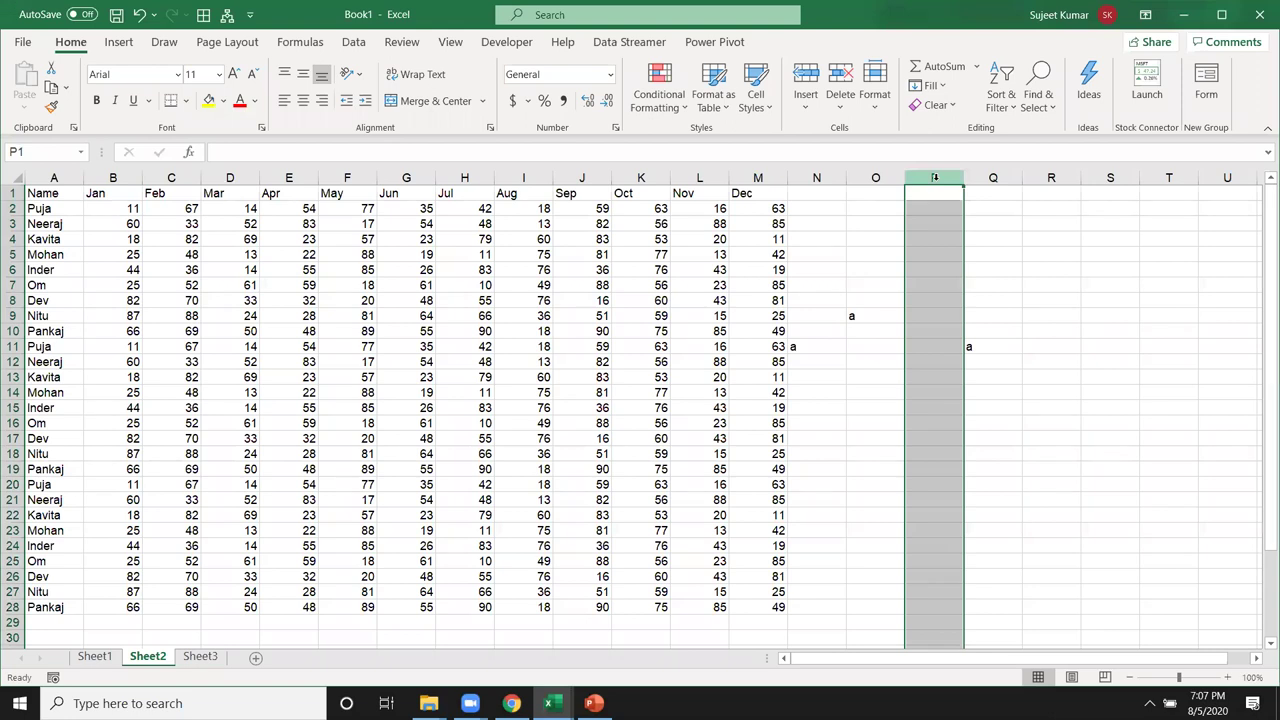
{"action": "left_click_drag", "start_coordinate": [806, 281], "coordinate": [971, 380]}
{"action": "key", "text": "Delete"}
- Insert a blank column G before Jun, undo it, then select row 12
{"action": "left_click", "coordinate": [348, 394]}
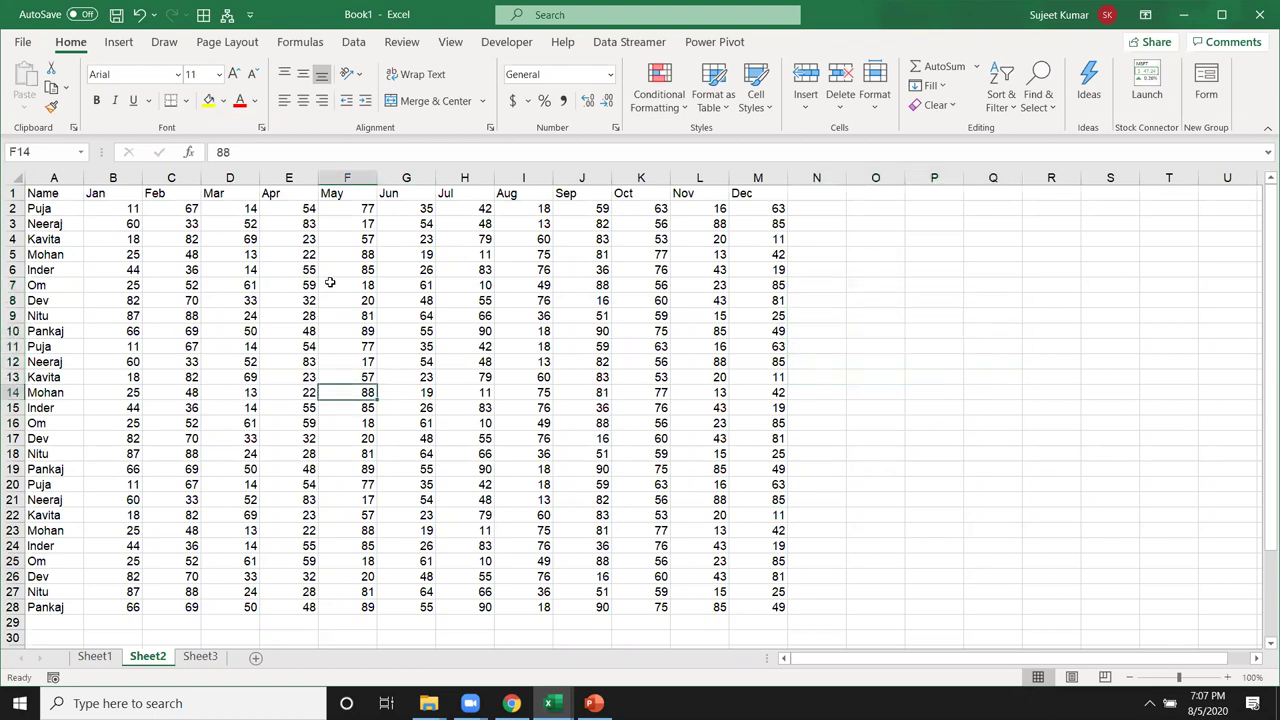
{"action": "left_click", "coordinate": [422, 176]}
{"action": "key", "text": "ctrl+shift+plus"}
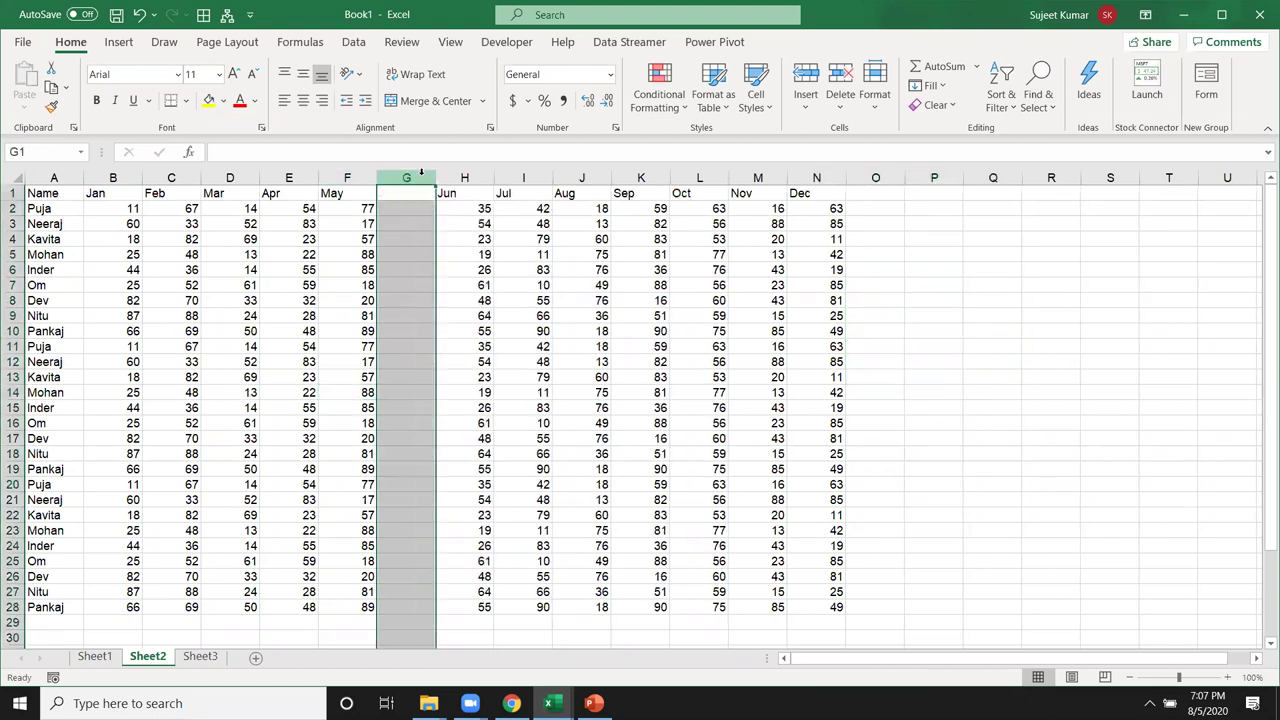
{"action": "left_click", "coordinate": [70, 224]}
{"action": "key", "text": "ctrl+a"}
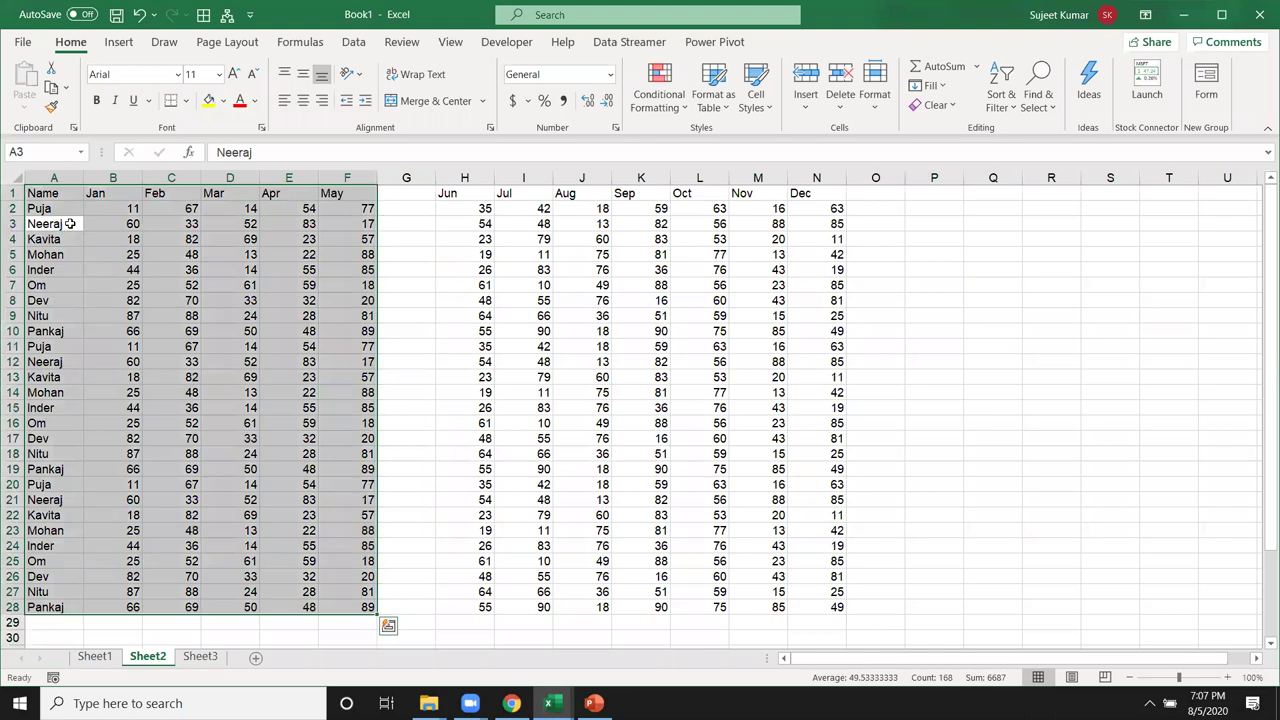
{"action": "key", "text": "ctrl+z"}
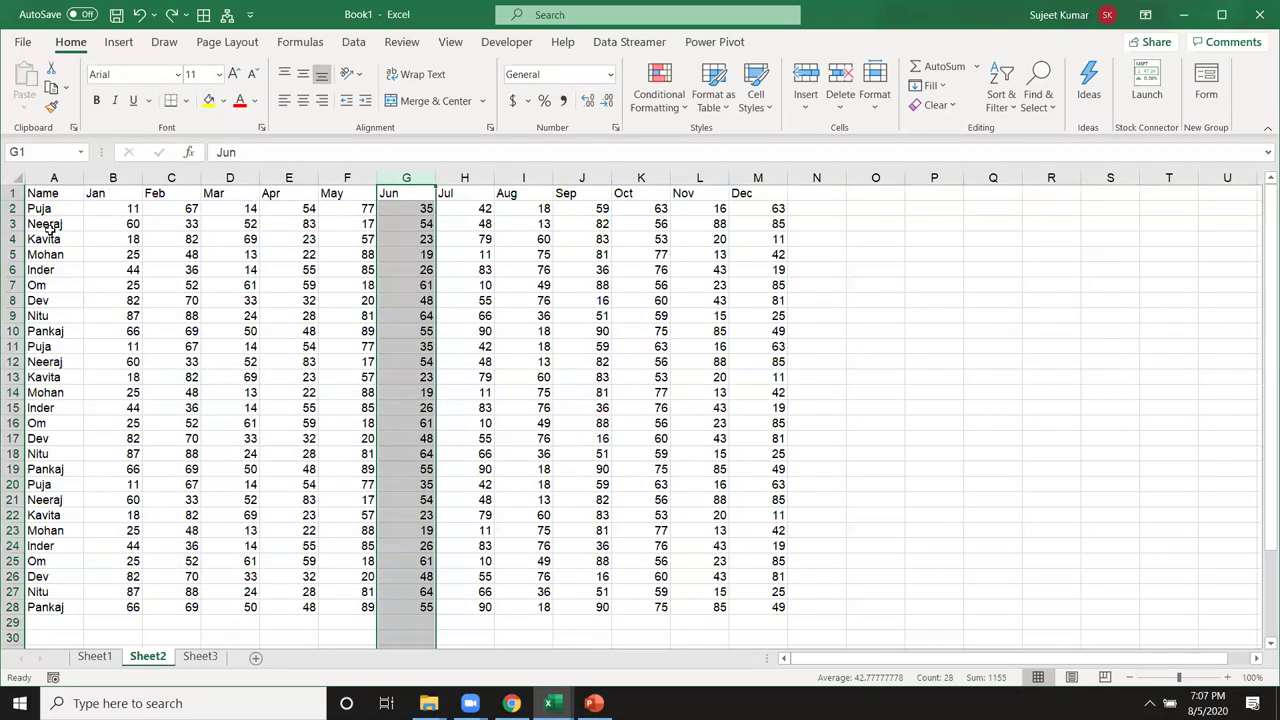
{"action": "left_click", "coordinate": [12, 361]}
{"action": "key", "text": "ctrl+shift+plus"}
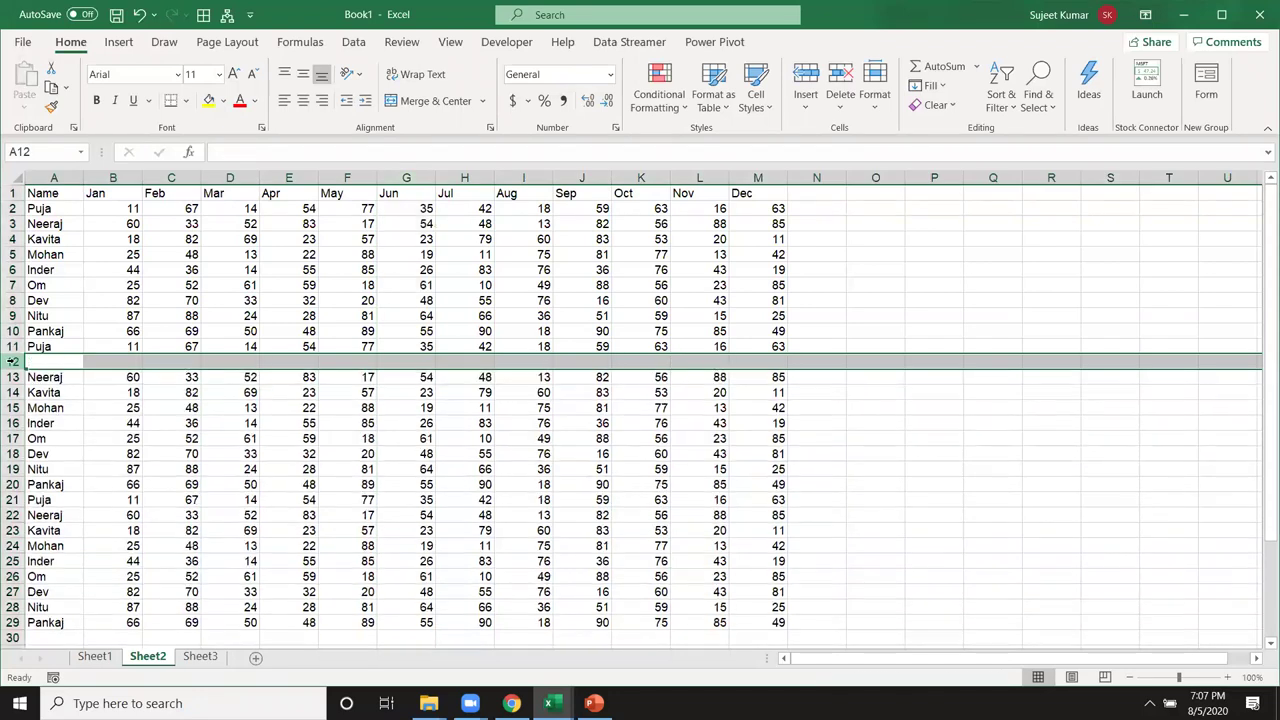
{"action": "left_click", "coordinate": [160, 438]}
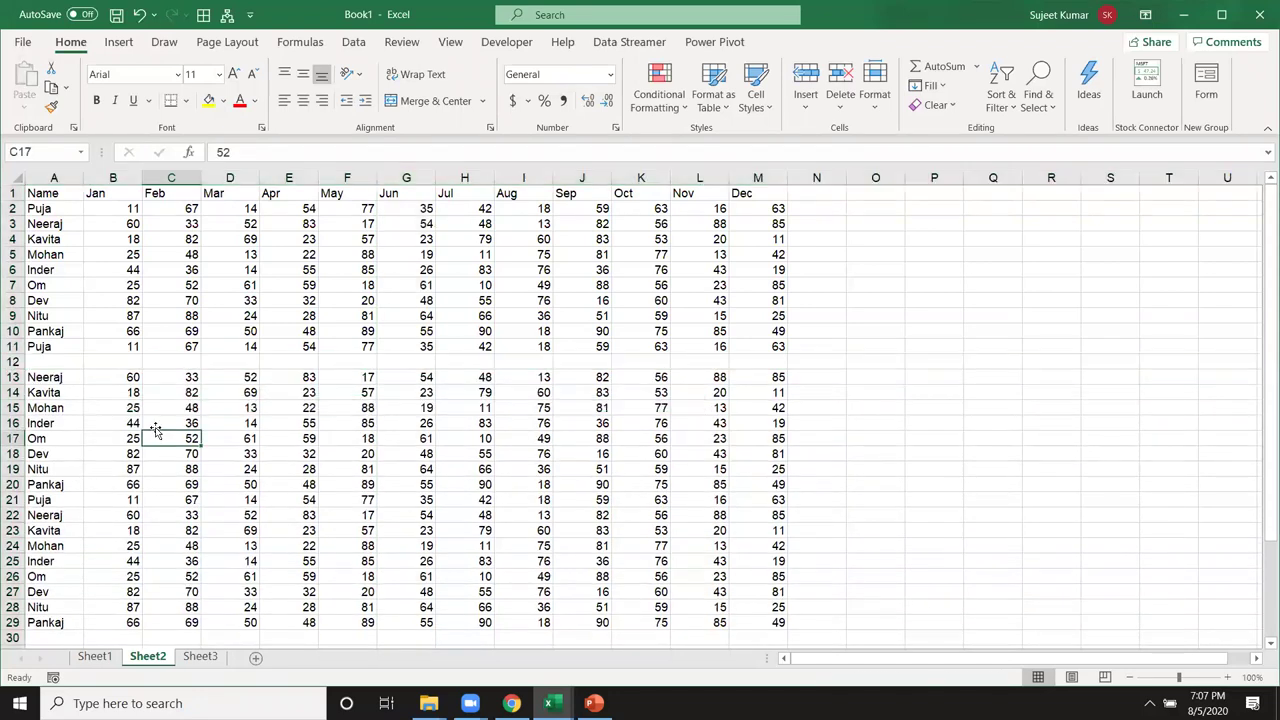
{"action": "left_click", "coordinate": [55, 192]}
{"action": "key", "text": "ctrl+a"}
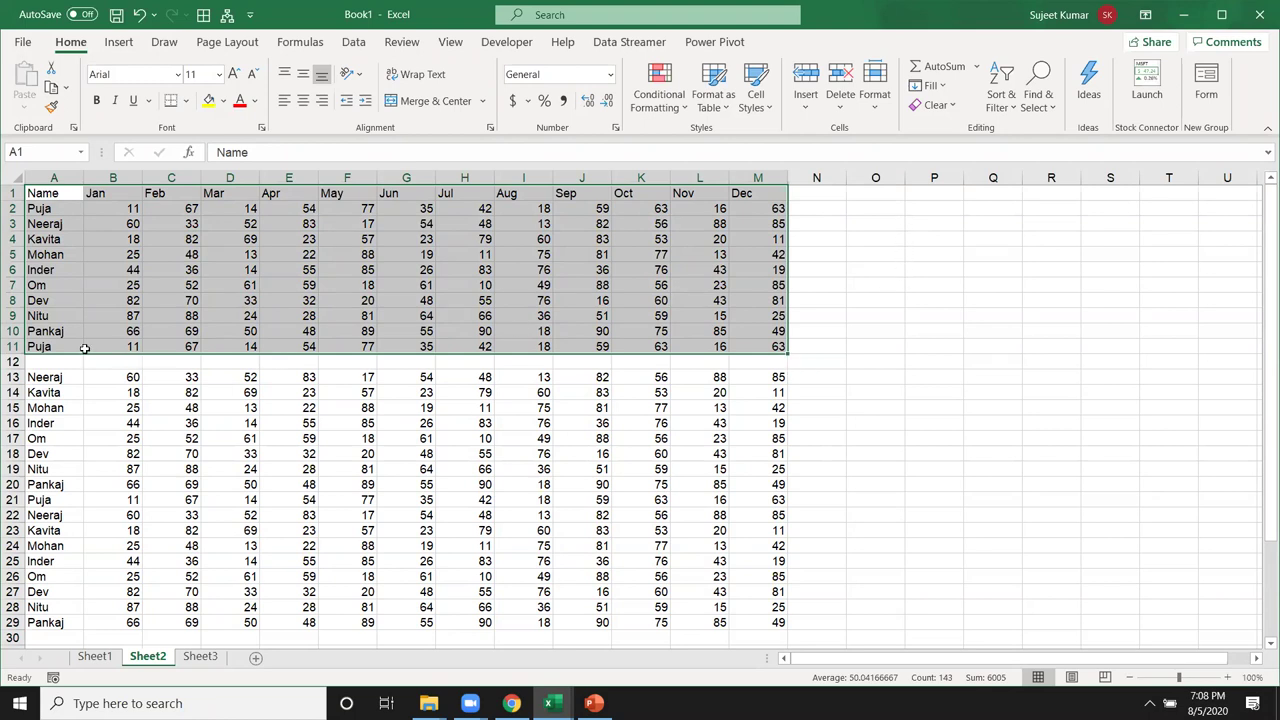
{"action": "left_click_drag", "start_coordinate": [106, 438], "coordinate": [324, 514]}
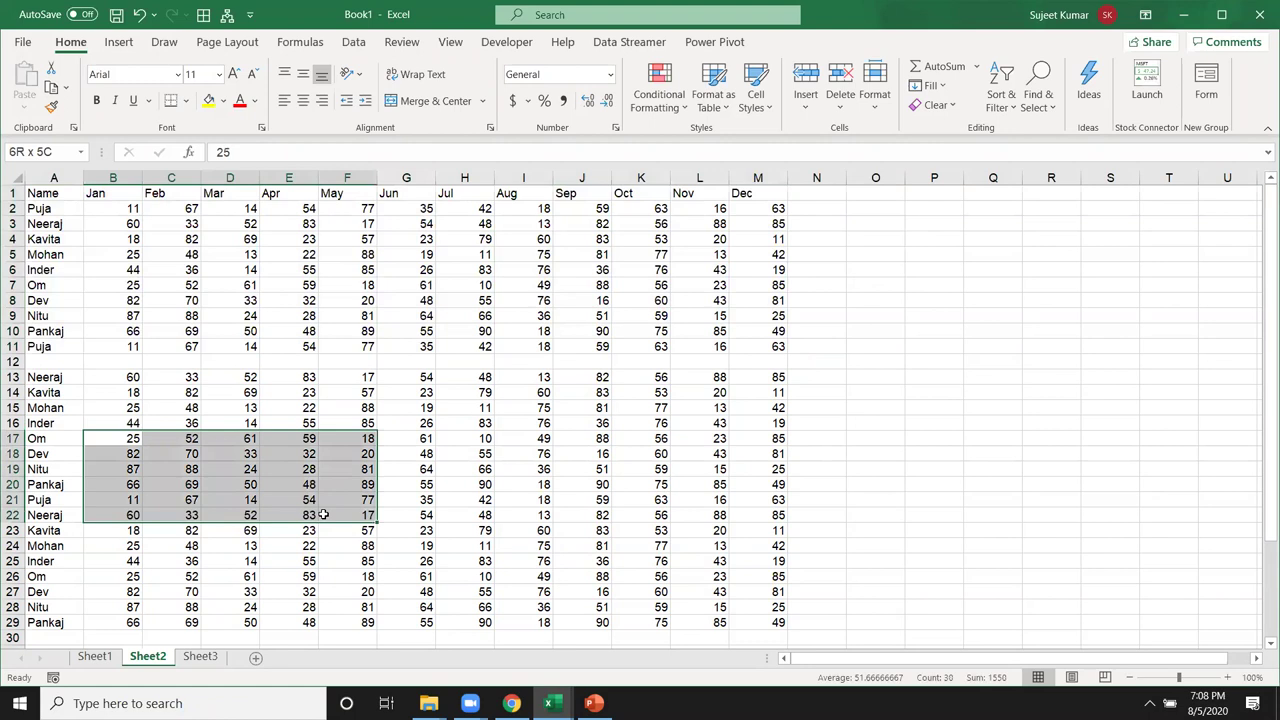
{"action": "left_click_drag", "start_coordinate": [459, 370], "coordinate": [340, 328]}
{"action": "left_click", "coordinate": [481, 300]}
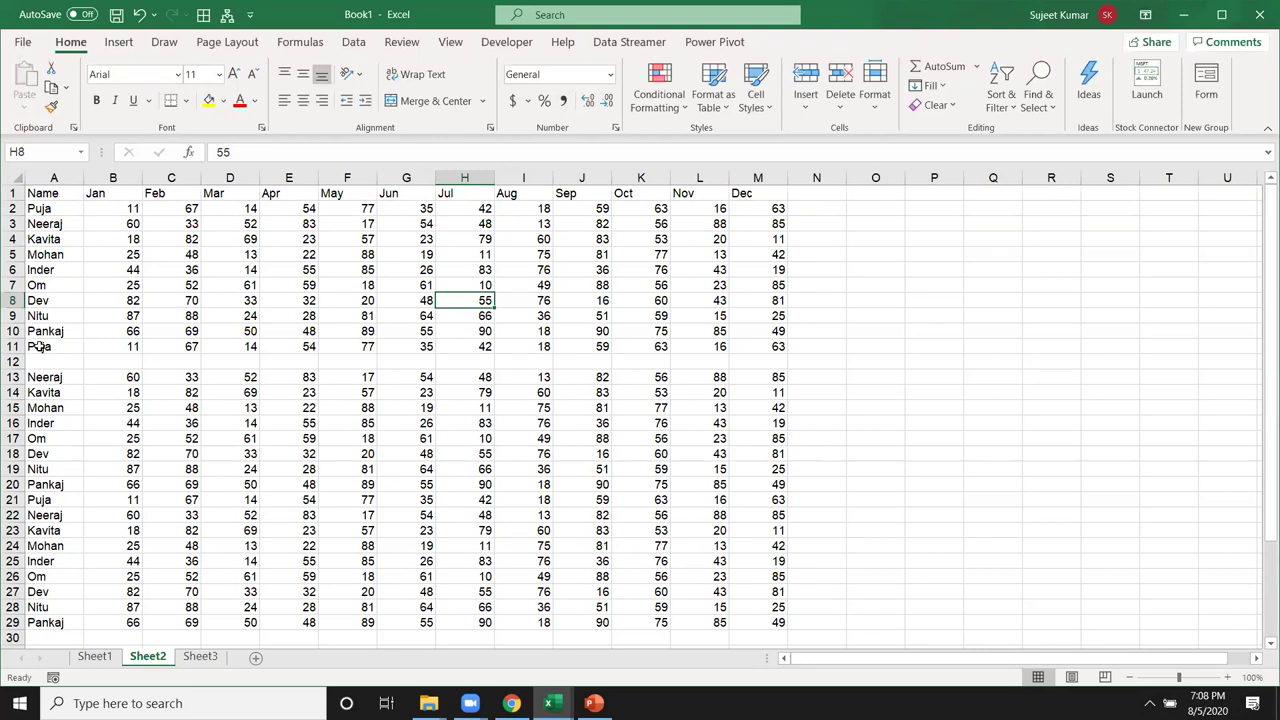
{"action": "left_click_drag", "start_coordinate": [50, 377], "coordinate": [44, 620]}
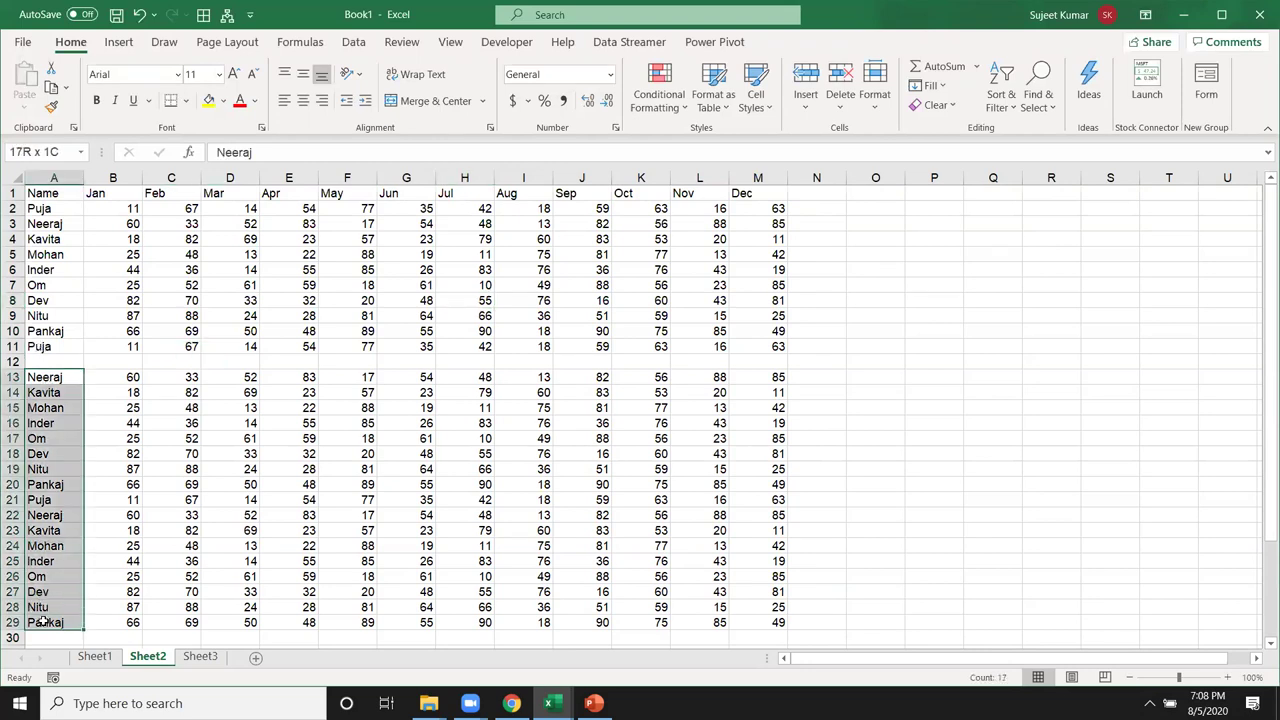
{"action": "left_click", "coordinate": [58, 196]}
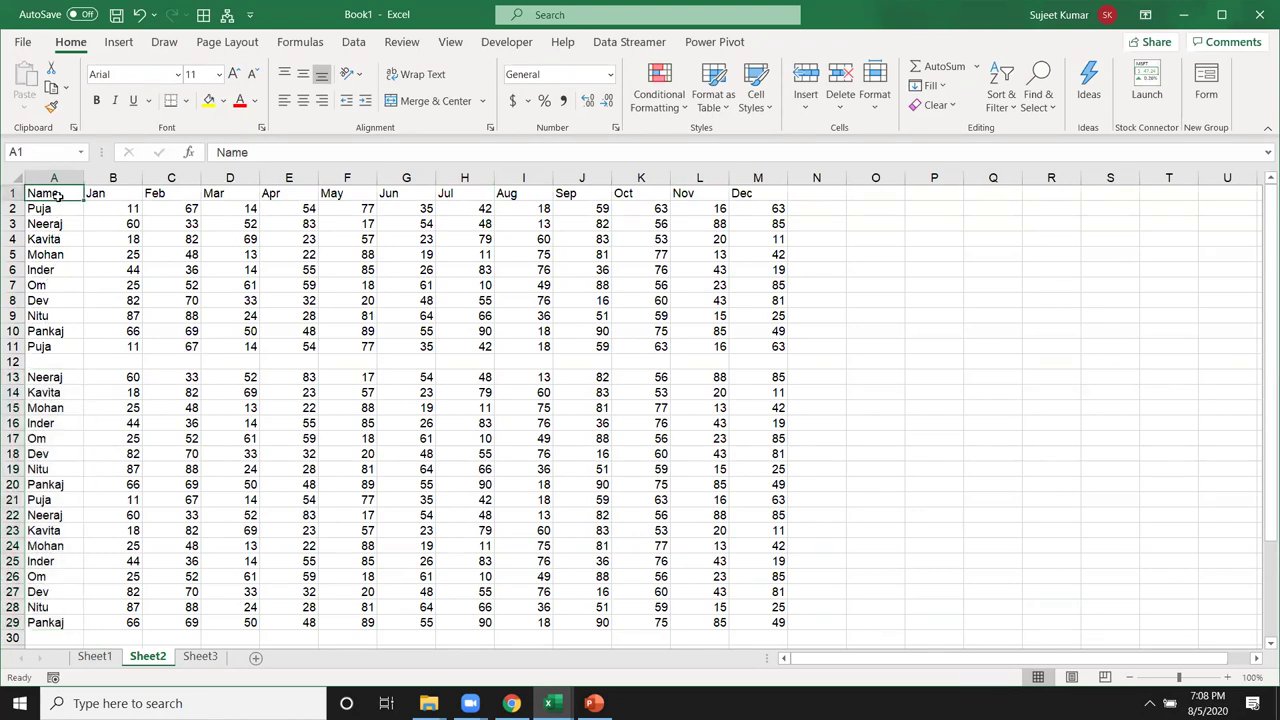
{"action": "key", "text": "ctrl+a"}
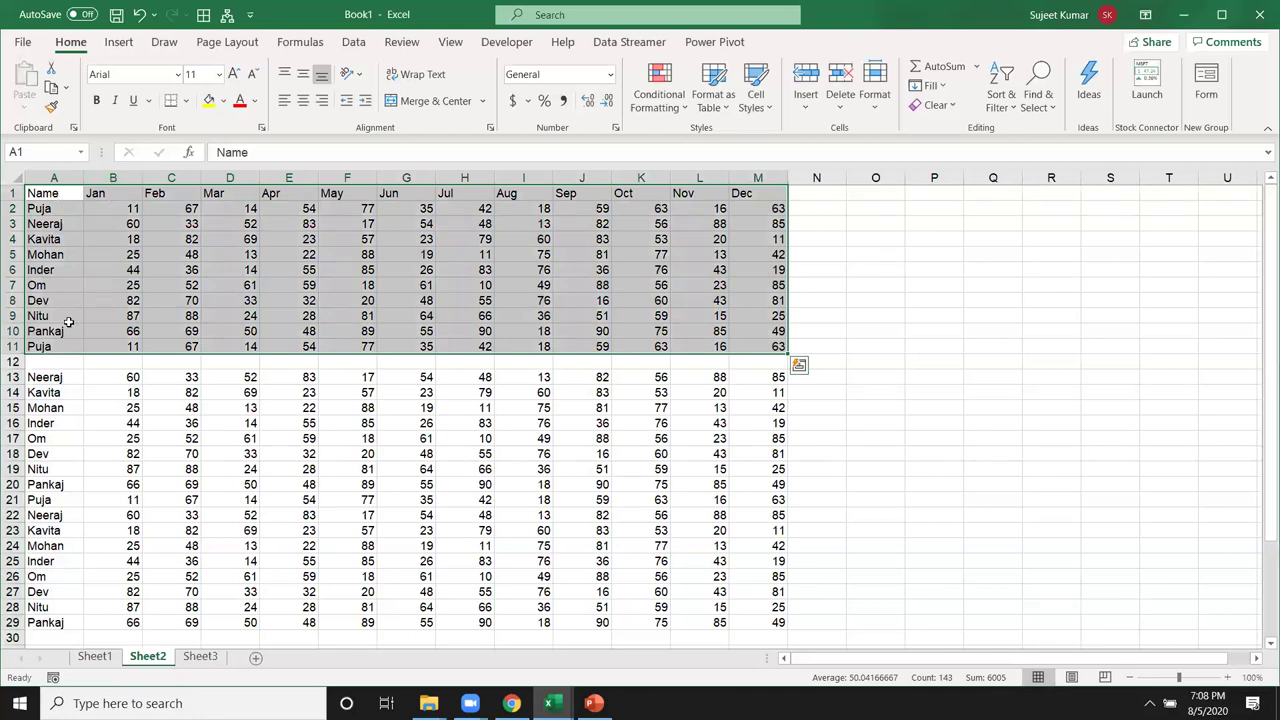
{"action": "left_click", "coordinate": [14, 361]}
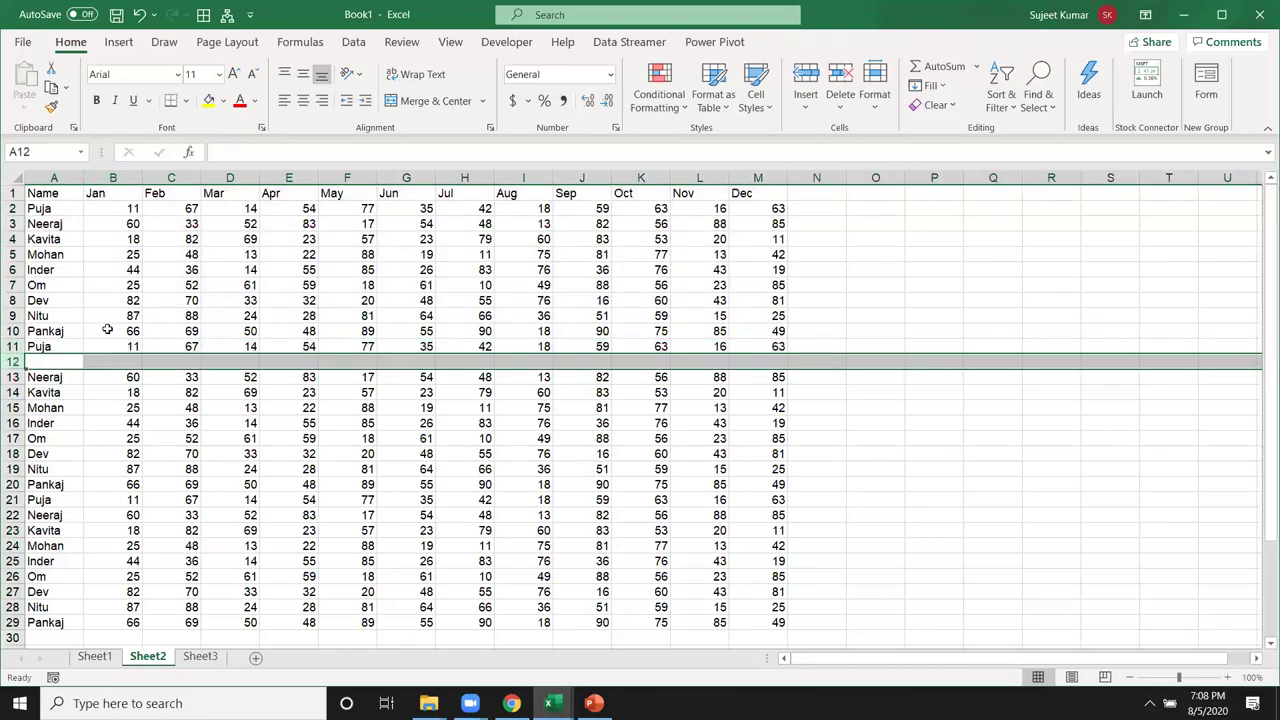
{"action": "left_click_drag", "start_coordinate": [152, 326], "coordinate": [36, 198]}
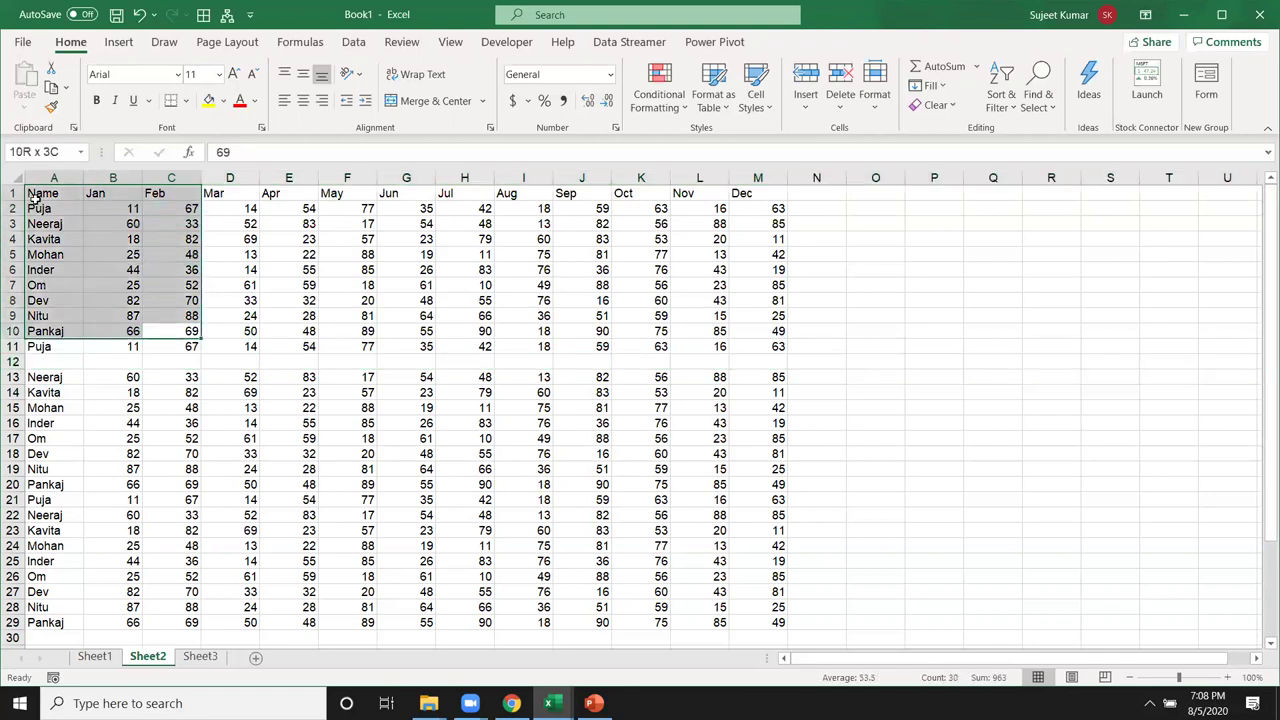
{"action": "left_click_drag", "start_coordinate": [33, 377], "coordinate": [779, 622]}
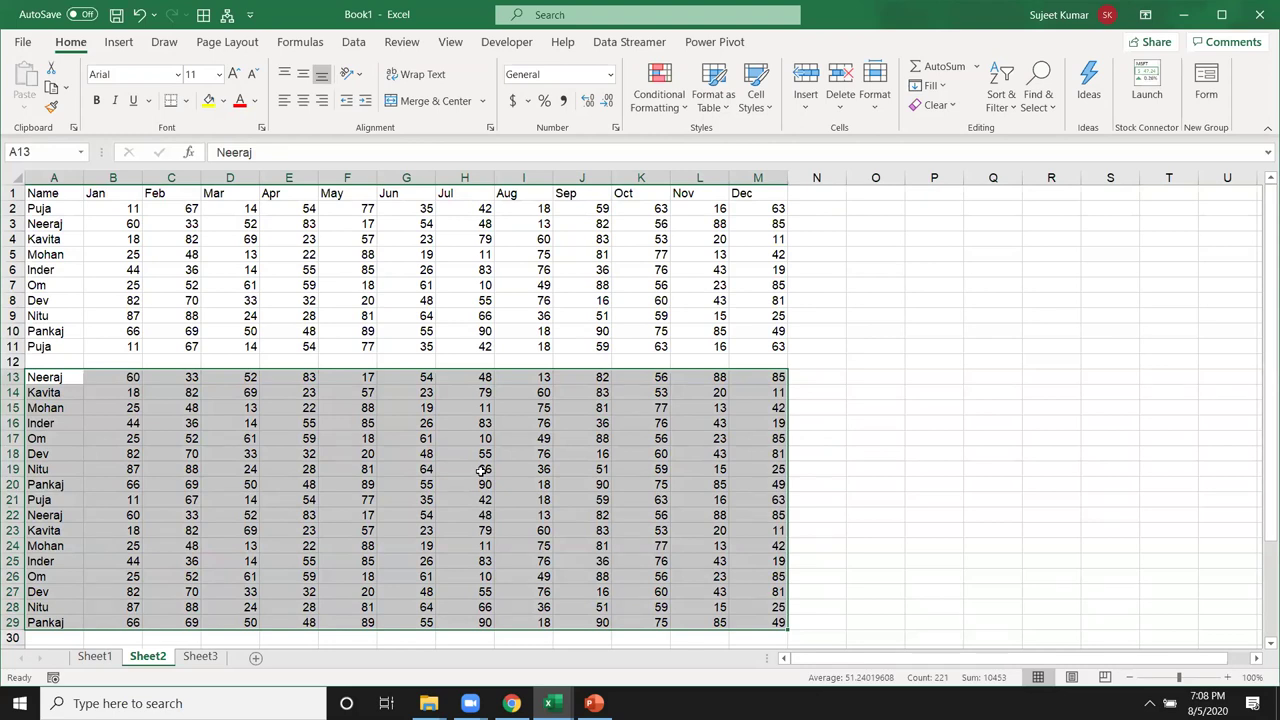
- Enter 52 in E12 and select the data range now joined through row 12
{"action": "left_click", "coordinate": [484, 469]}
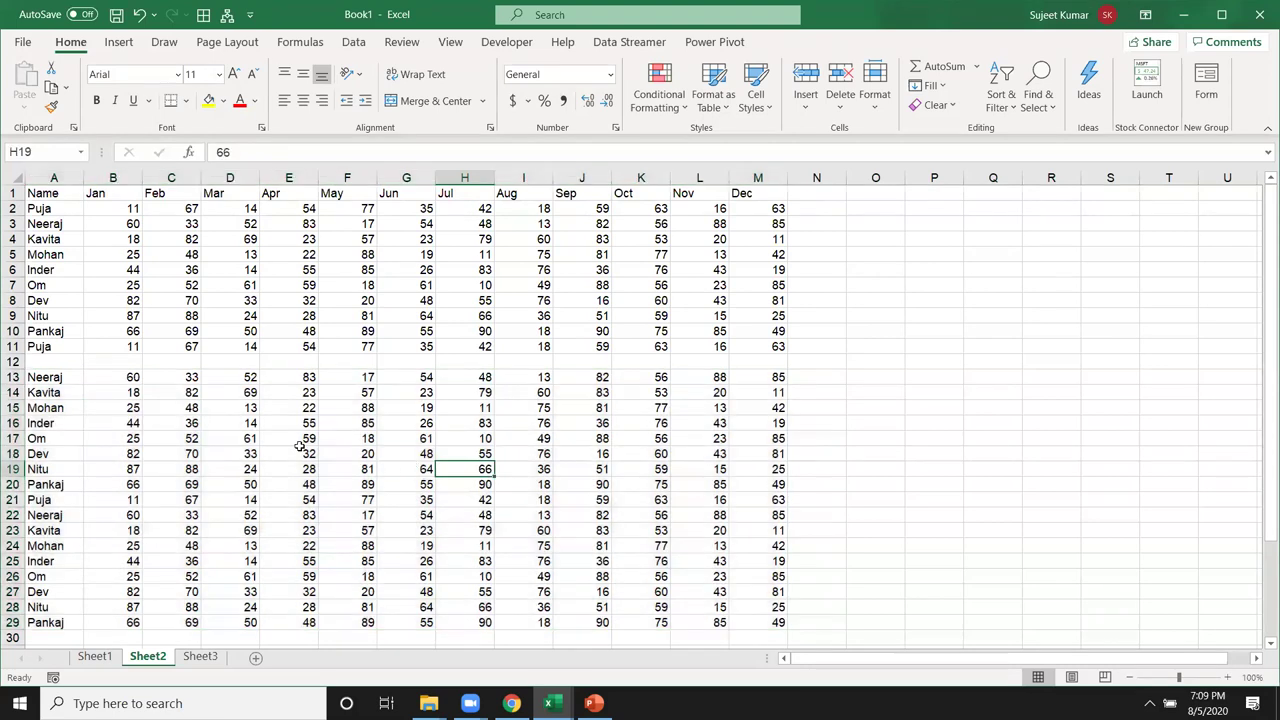
{"action": "left_click", "coordinate": [14, 362]}
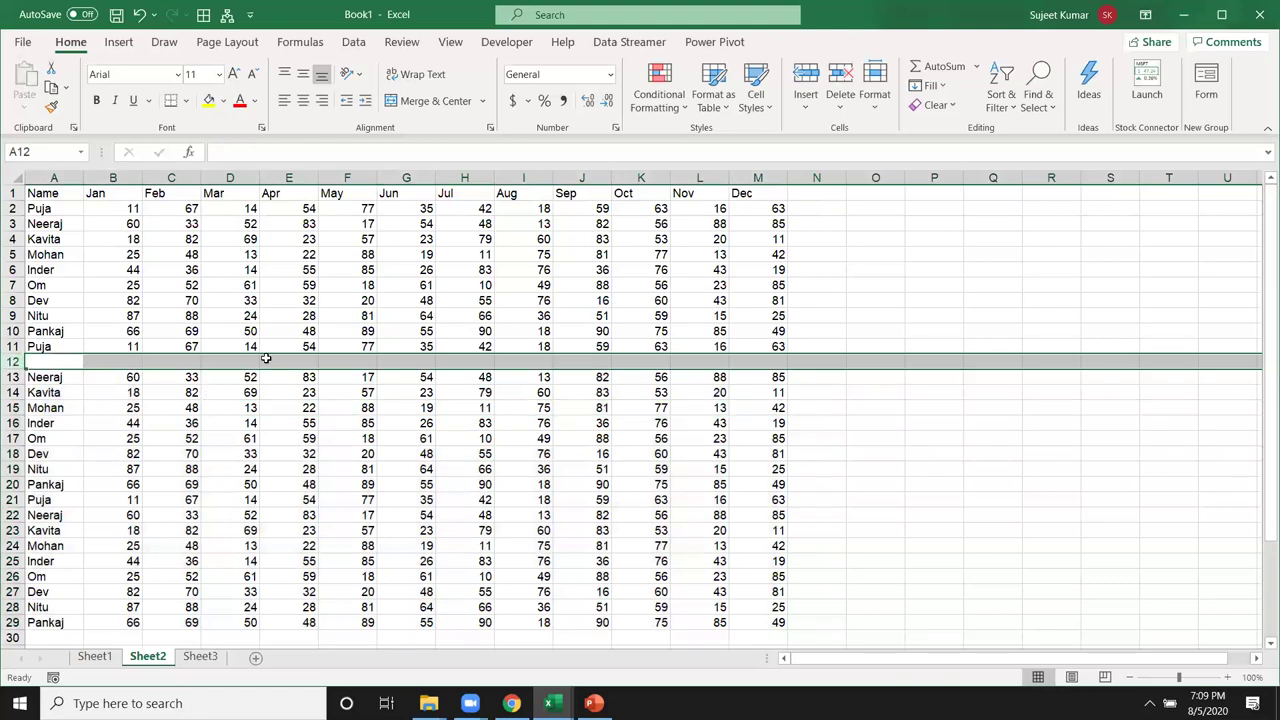
{"action": "left_click", "coordinate": [266, 362]}
{"action": "type", "text": "52"}
{"action": "left_click", "coordinate": [248, 404]}
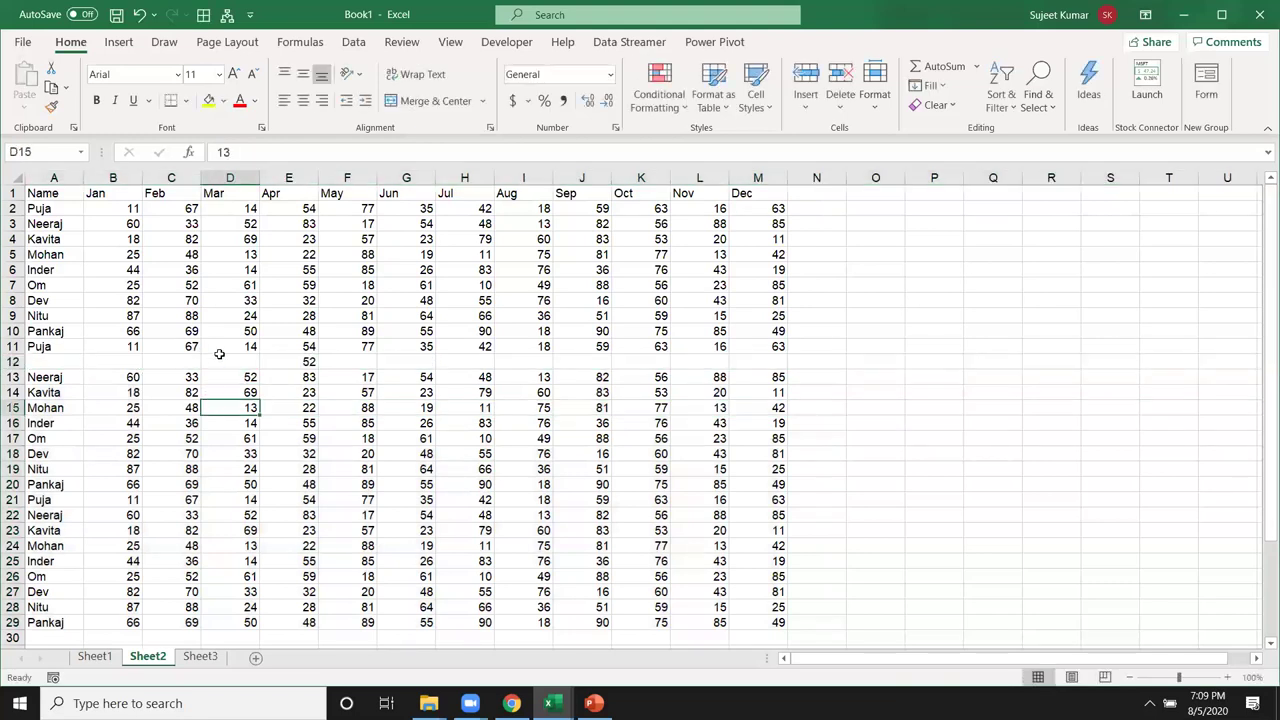
{"action": "left_click", "coordinate": [152, 257]}
{"action": "key", "text": "ctrl+a"}
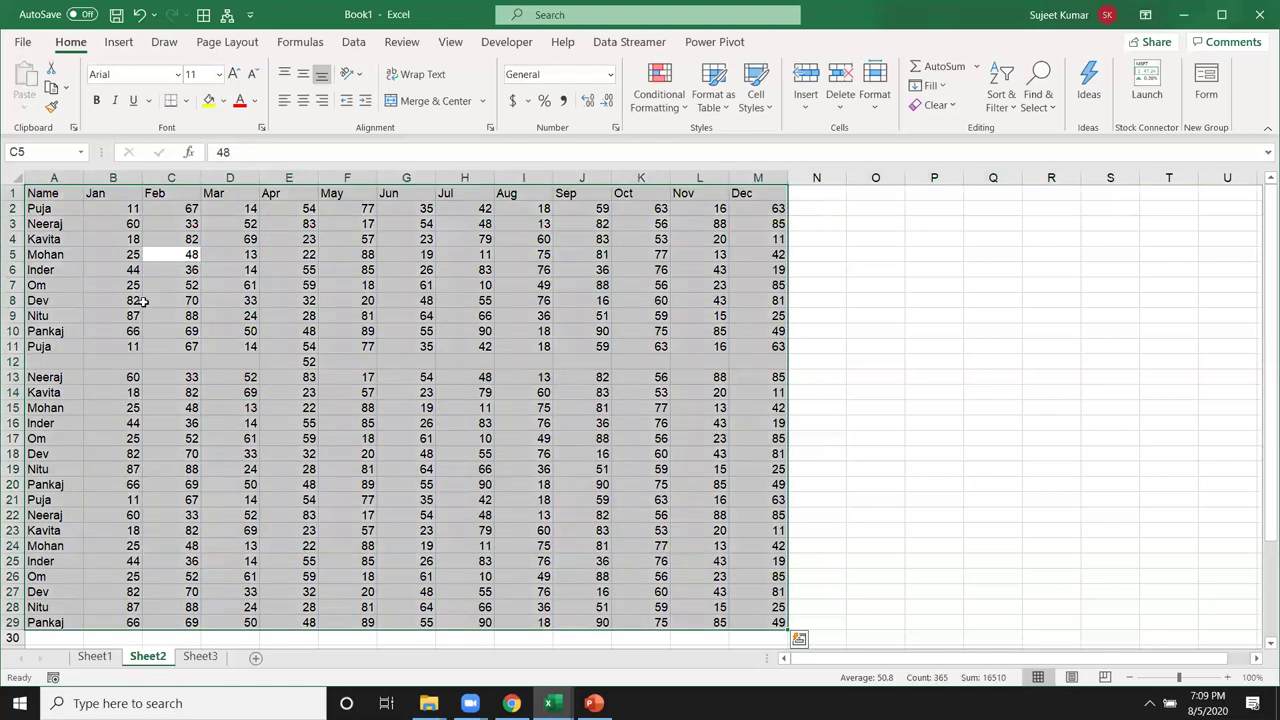
- Delete row 12, shifting the rows below up
{"action": "left_click", "coordinate": [151, 365]}
{"action": "left_click", "coordinate": [12, 362]}
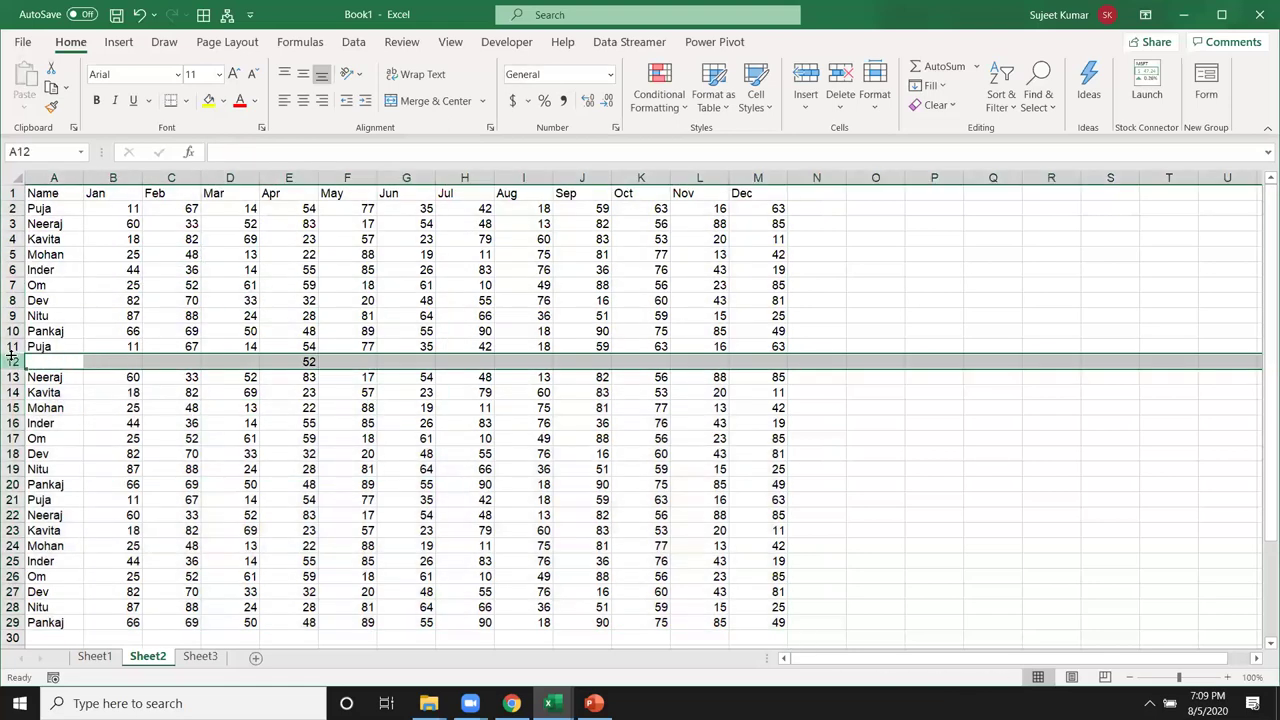
{"action": "key", "text": "ctrl+minus"}
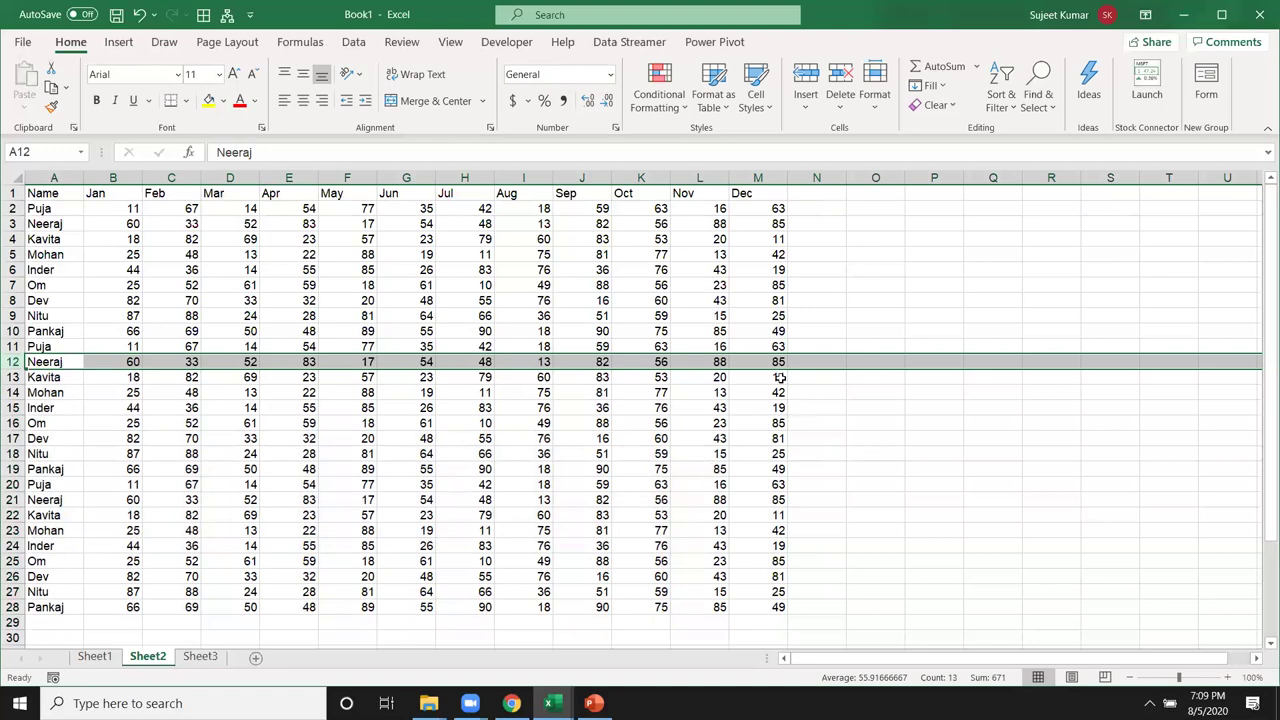
{"action": "left_click_drag", "start_coordinate": [780, 377], "coordinate": [35, 378]}
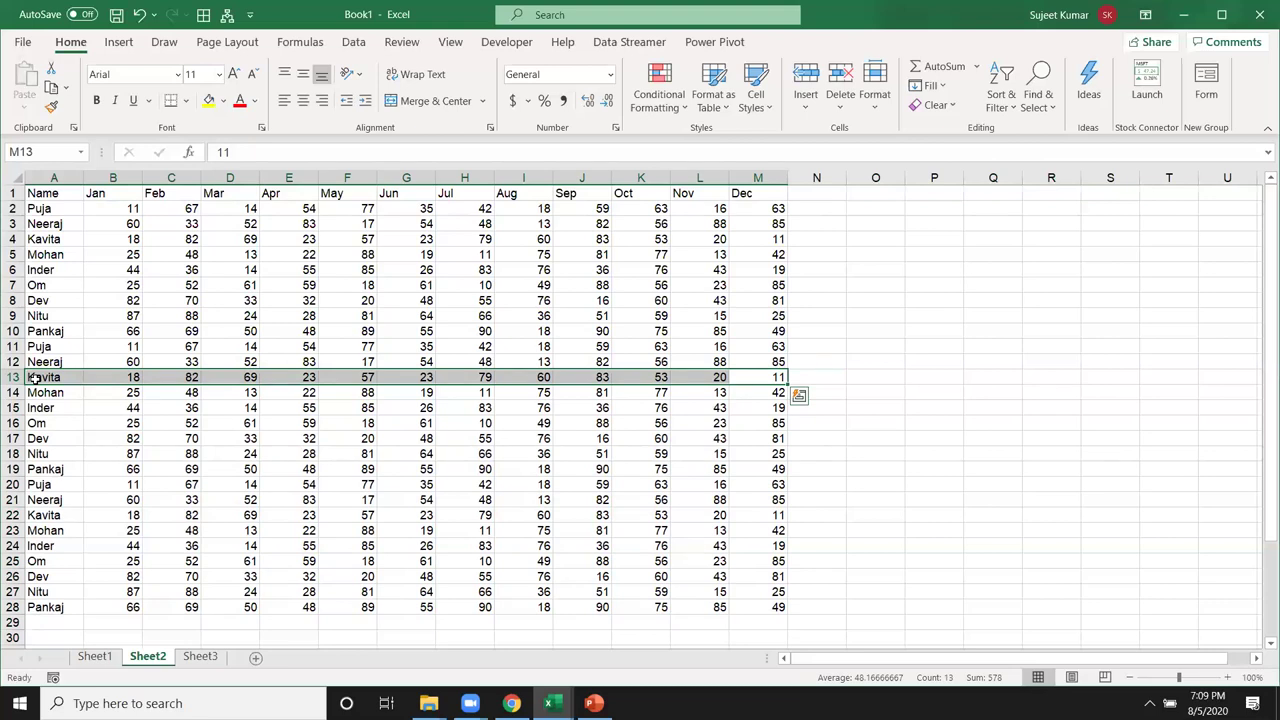
{"action": "left_click", "coordinate": [56, 394]}
{"action": "left_click", "coordinate": [57, 408]}
{"action": "left_click", "coordinate": [57, 423]}
{"action": "left_click", "coordinate": [57, 455]}
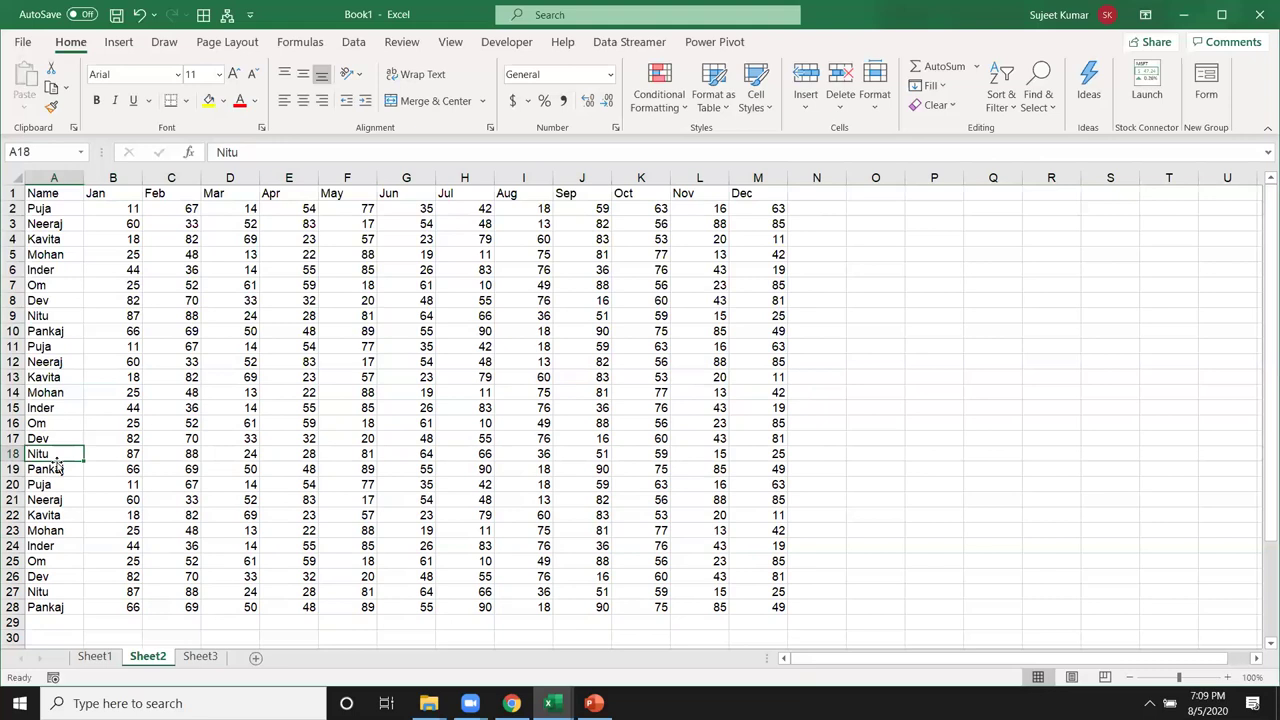
{"action": "left_click", "coordinate": [125, 265]}
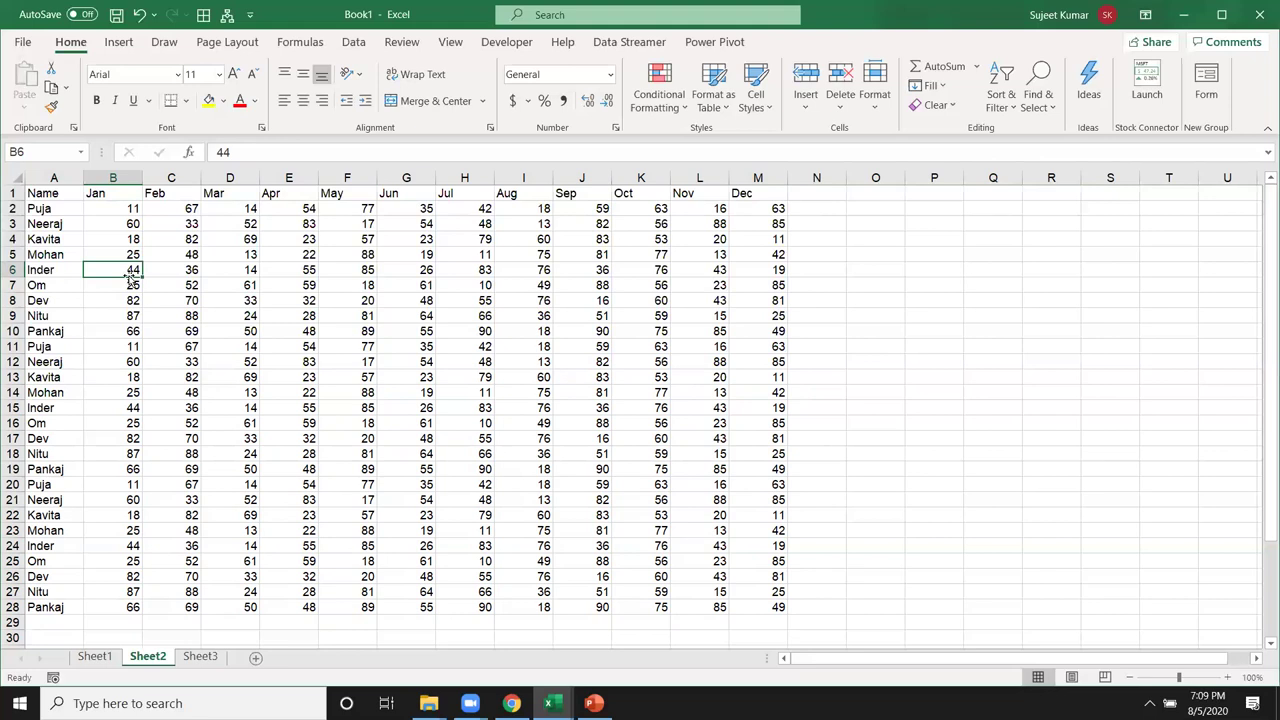
{"action": "left_click", "coordinate": [48, 196]}
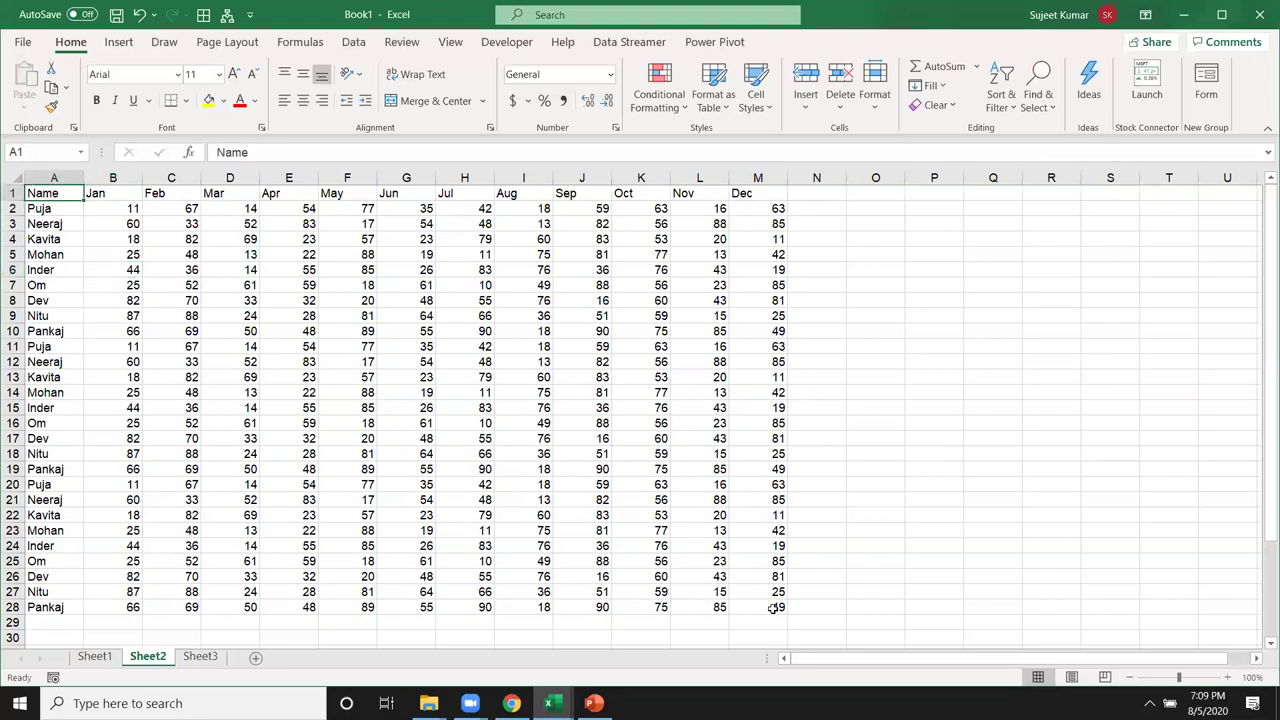
{"action": "left_click", "coordinate": [775, 608], "text": "shift"}
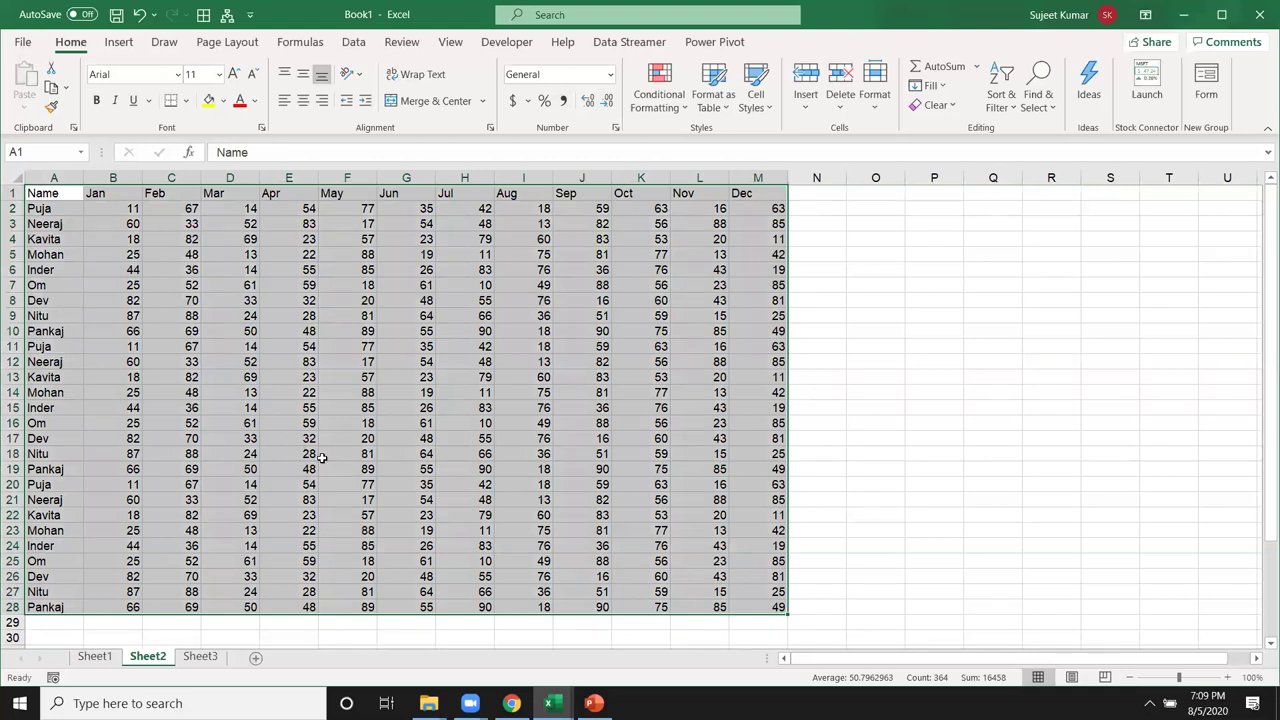
{"action": "left_click", "coordinate": [42, 199]}
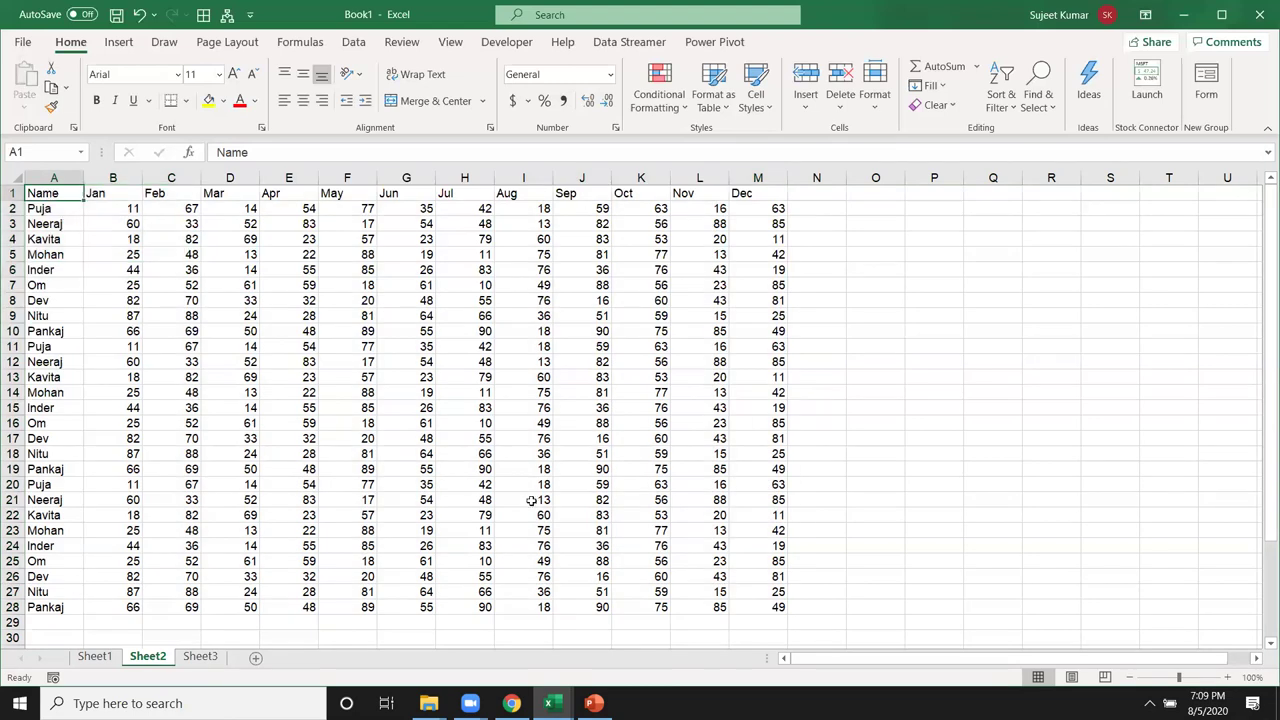
{"action": "left_click", "coordinate": [772, 607]}
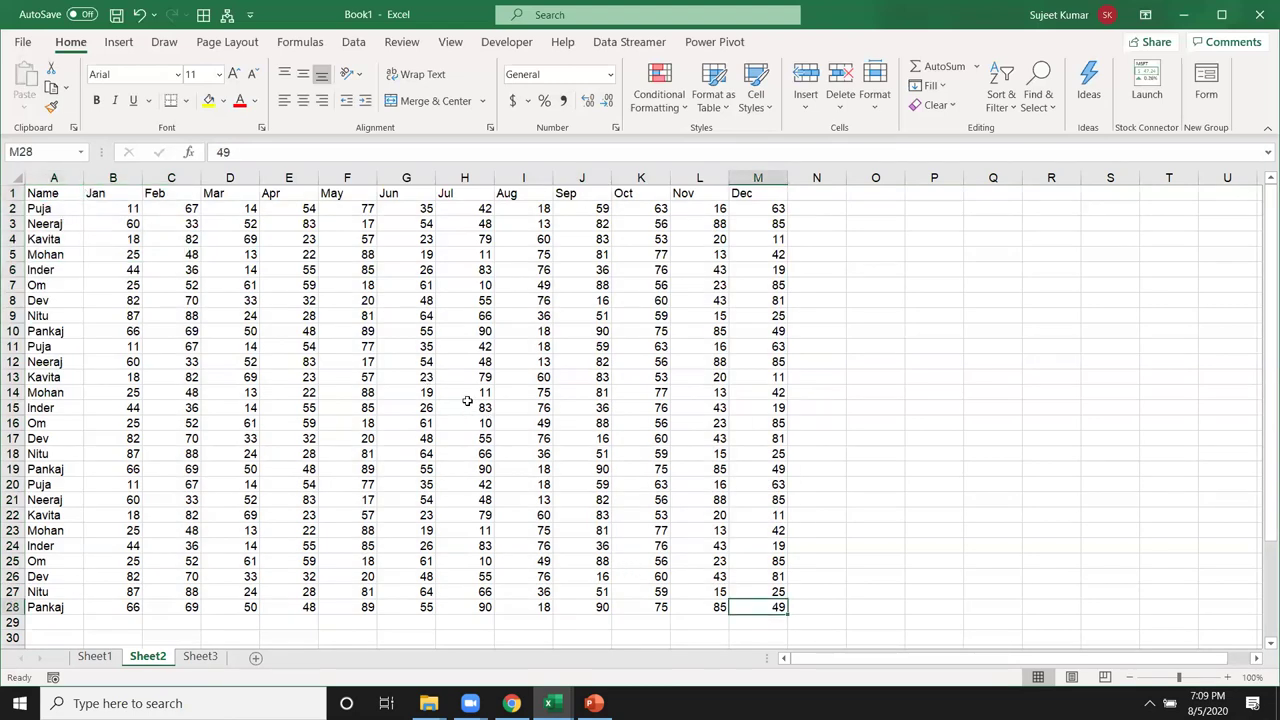
{"action": "left_click", "coordinate": [60, 192], "text": "shift"}
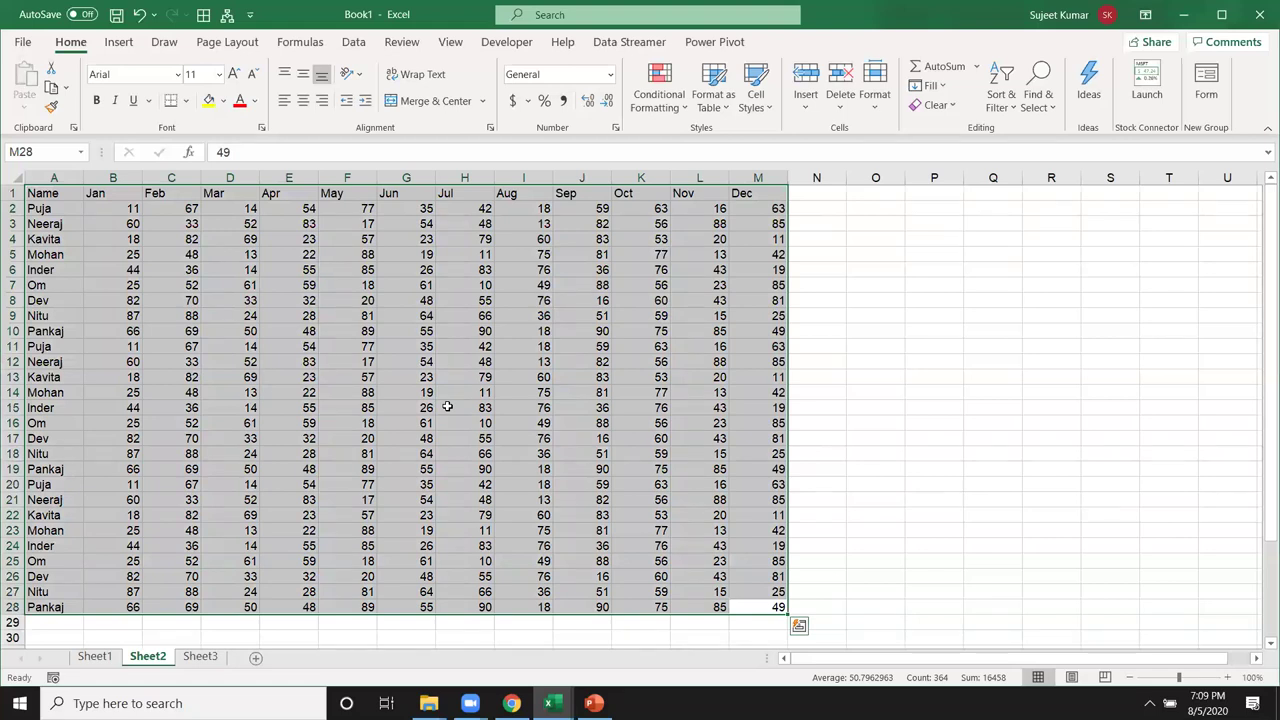
{"action": "left_click", "coordinate": [100, 272]}
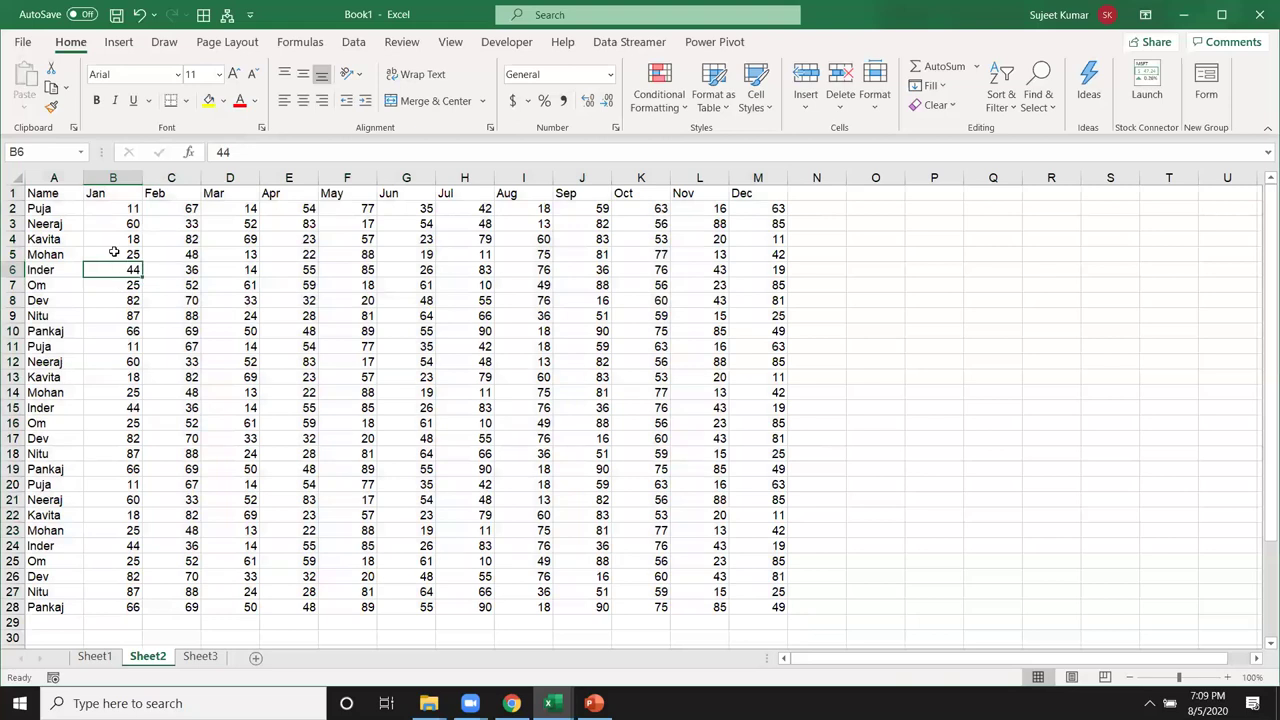
{"action": "left_click", "coordinate": [52, 194]}
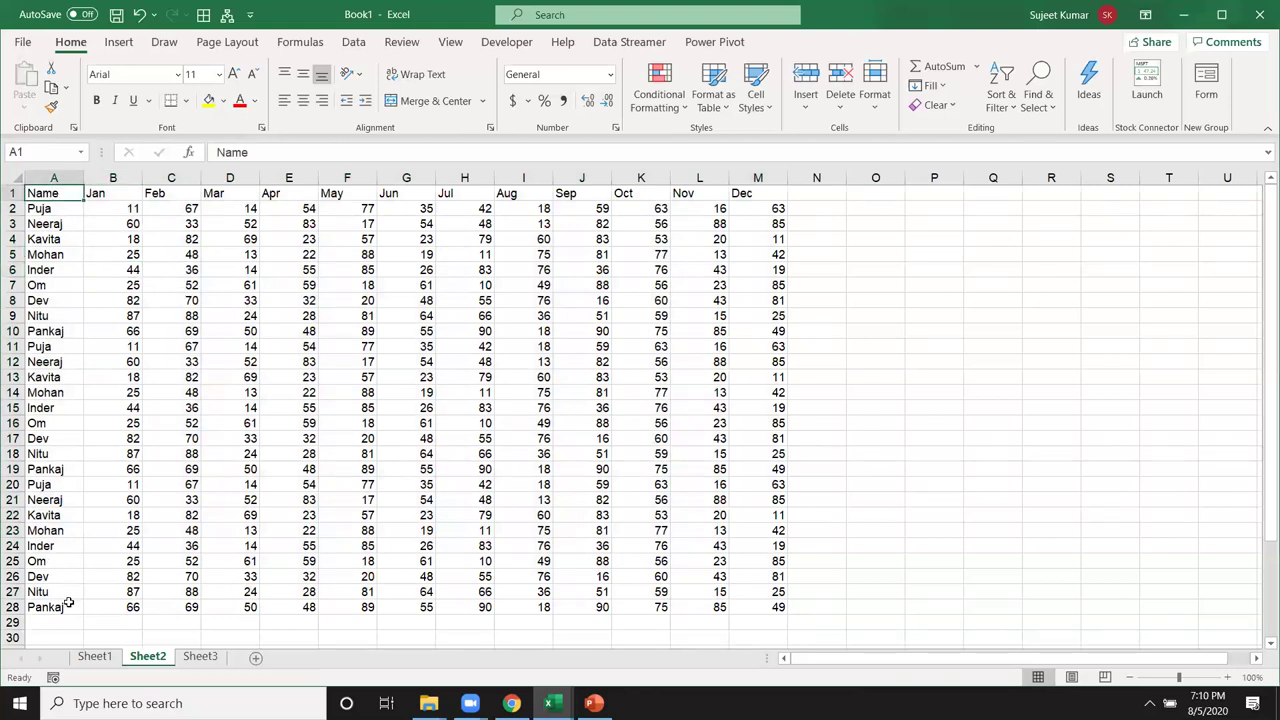
- Copy the 27 data rows A2:M28 and paste them at A29 and A56
{"action": "key", "text": "Down"}
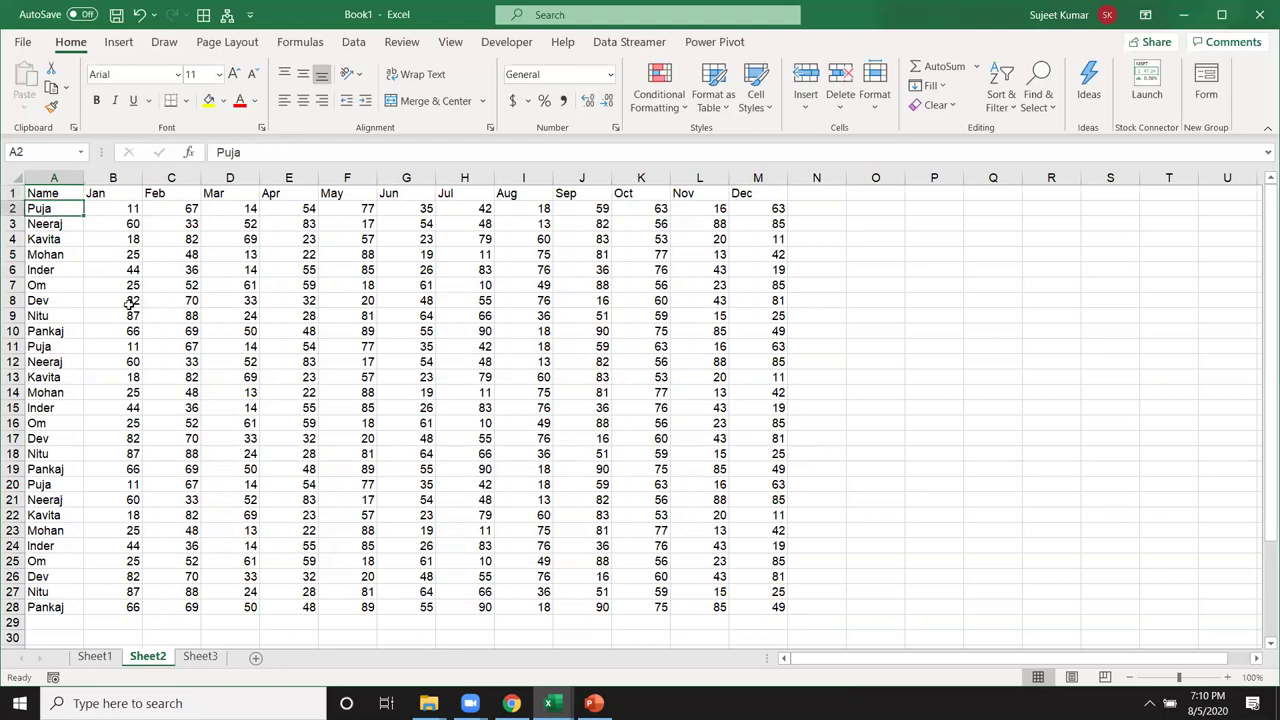
{"action": "key", "text": "ctrl+shift+Right"}
{"action": "key", "text": "ctrl+shift+Down"}
{"action": "key", "text": "ctrl+c"}
{"action": "key", "text": "ctrl+Down"}
{"action": "key", "text": "Down"}
{"action": "key", "text": "ctrl+v"}
{"action": "key", "text": "ctrl+Down"}
{"action": "key", "text": "Down"}
{"action": "key", "text": "ctrl+v"}
- Paste a third copy at A83, end copy mode, and confirm the data ends at row 109
{"action": "key", "text": "Down"}
{"action": "key", "text": "Down"}
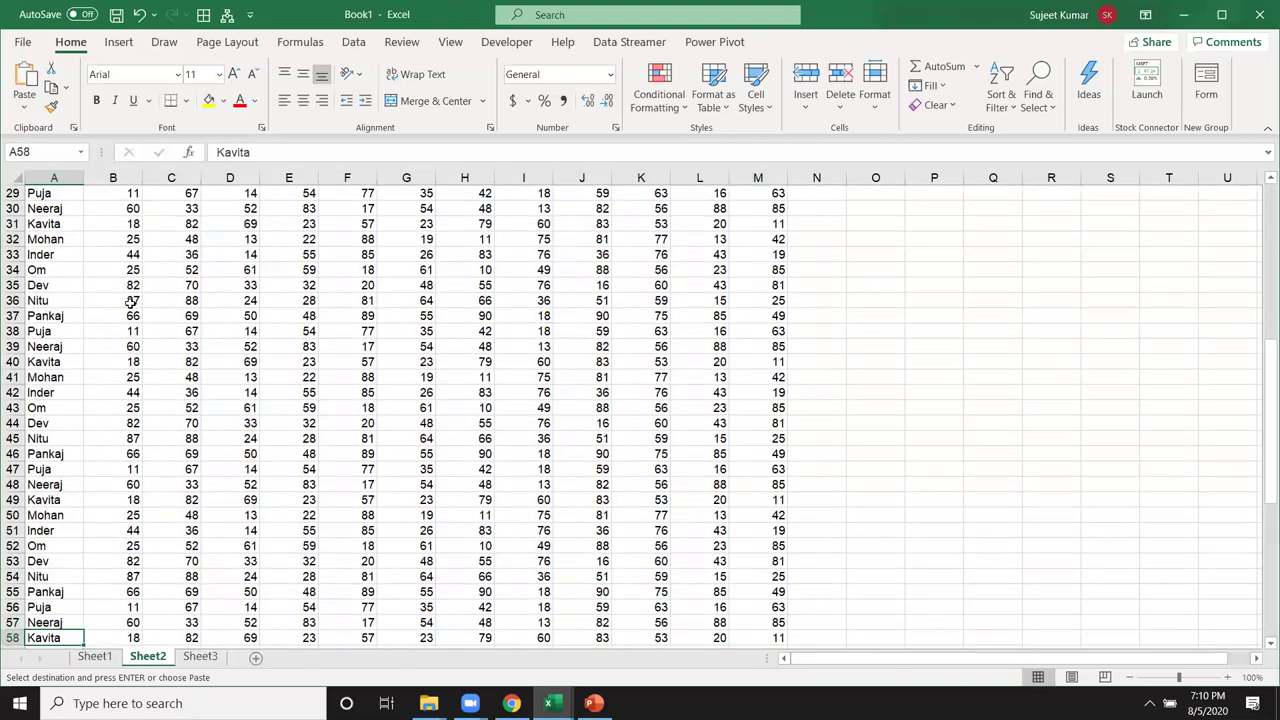
{"action": "key", "text": "ctrl+Down"}
{"action": "key", "text": "Down"}
{"action": "key", "text": "ctrl+v"}
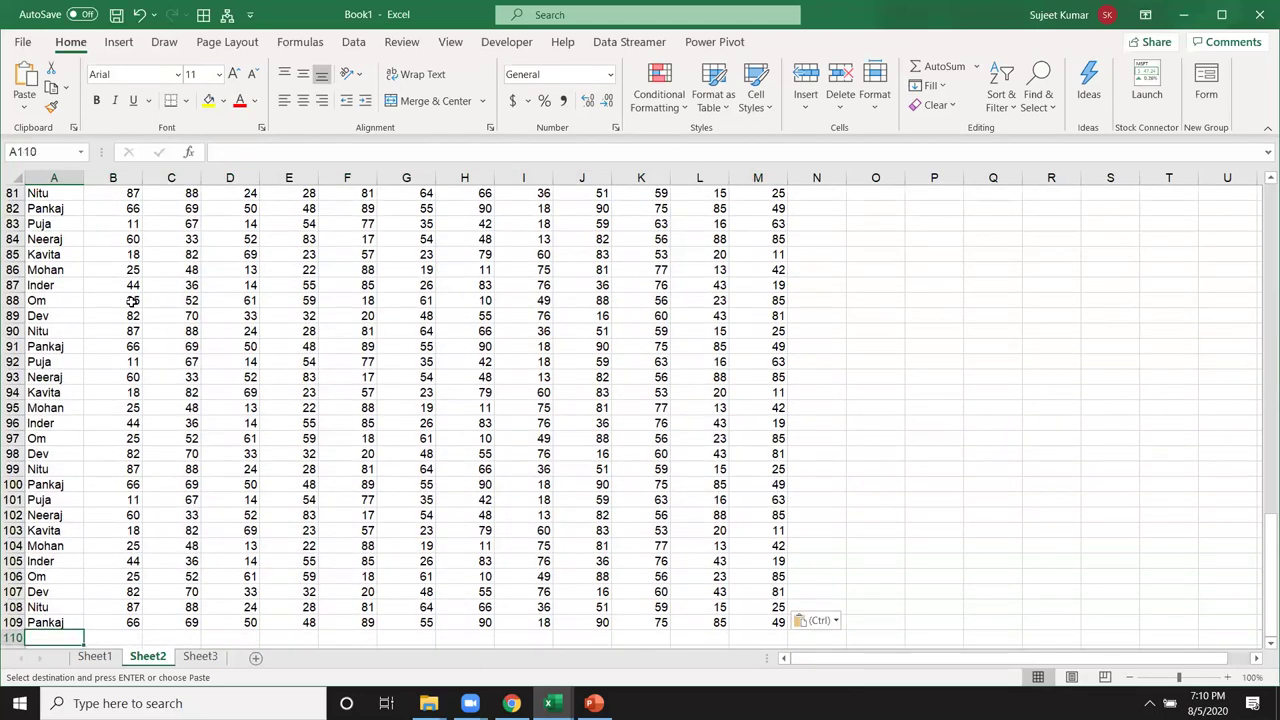
{"action": "key", "text": "ctrl+Up"}
{"action": "key", "text": "Escape"}
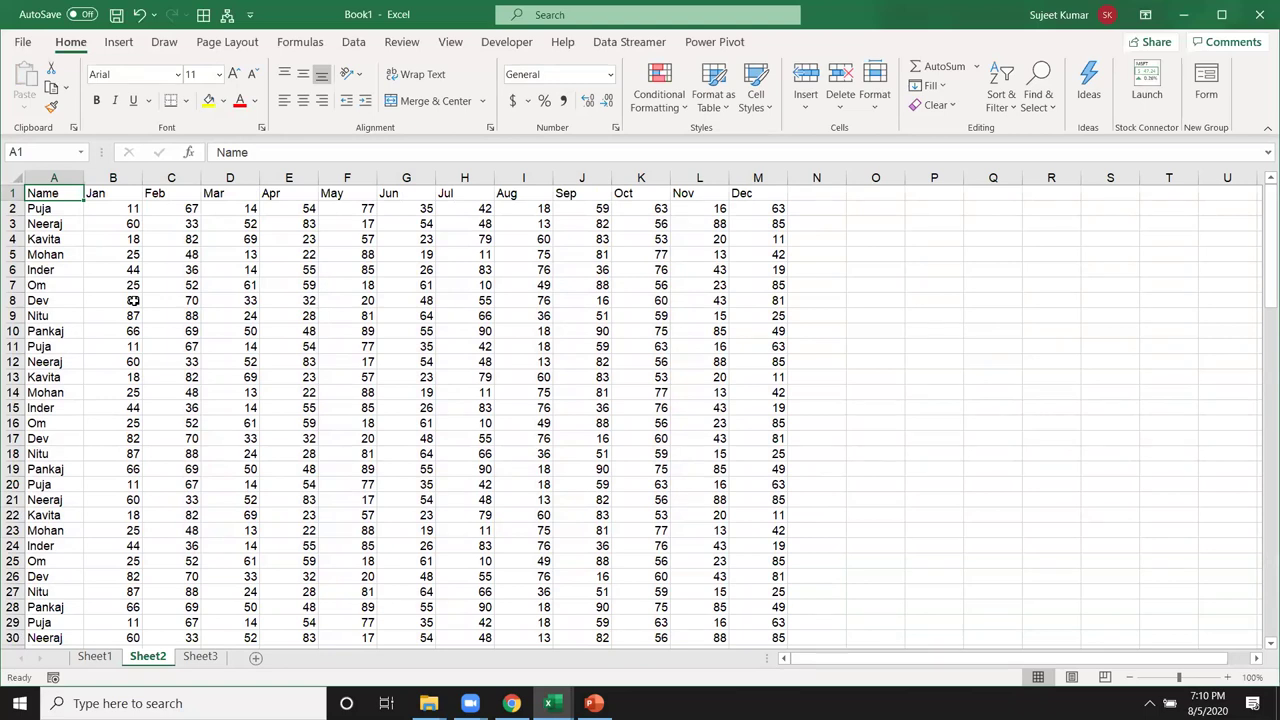
{"action": "key", "text": "ctrl+Down"}
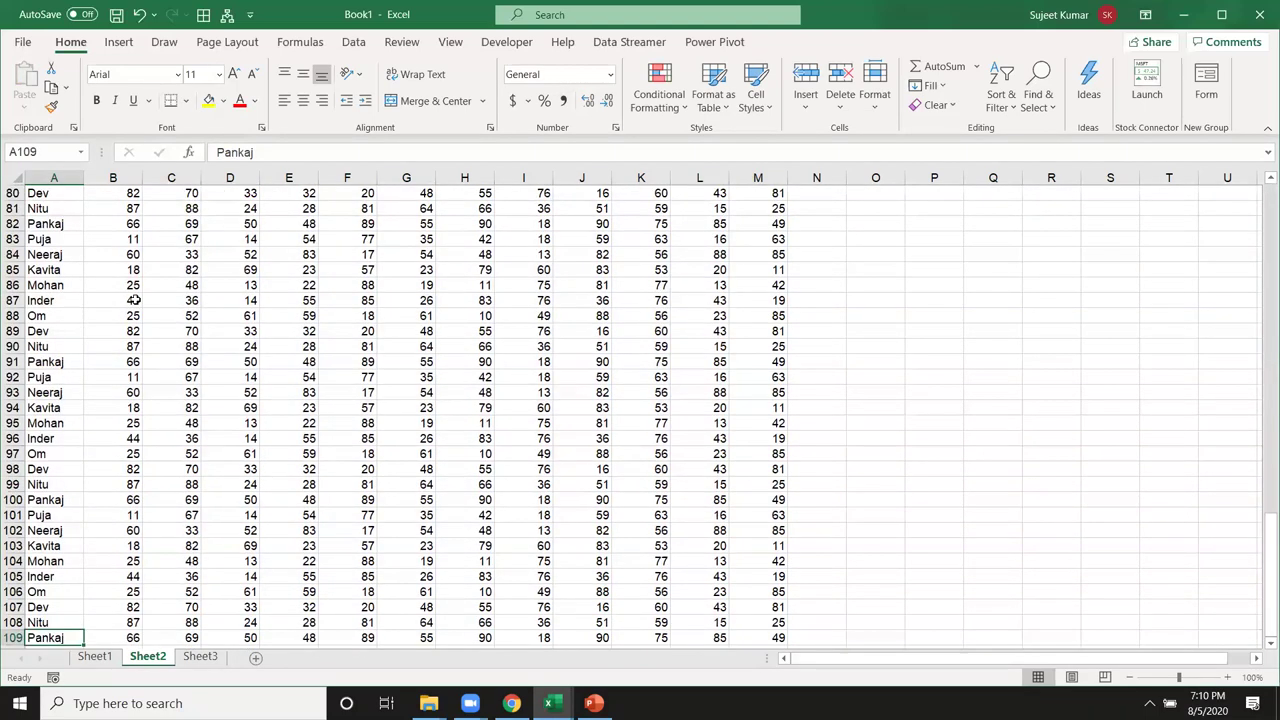
{"action": "scroll", "coordinate": [198, 338], "scroll_direction": "down", "scroll_amount": 2}
- Jump between the table's edges, A1, A109, M109 and the Dec header, using Ctrl+arrow keys
{"action": "scroll", "coordinate": [180, 360], "scroll_direction": "down", "scroll_amount": 1}
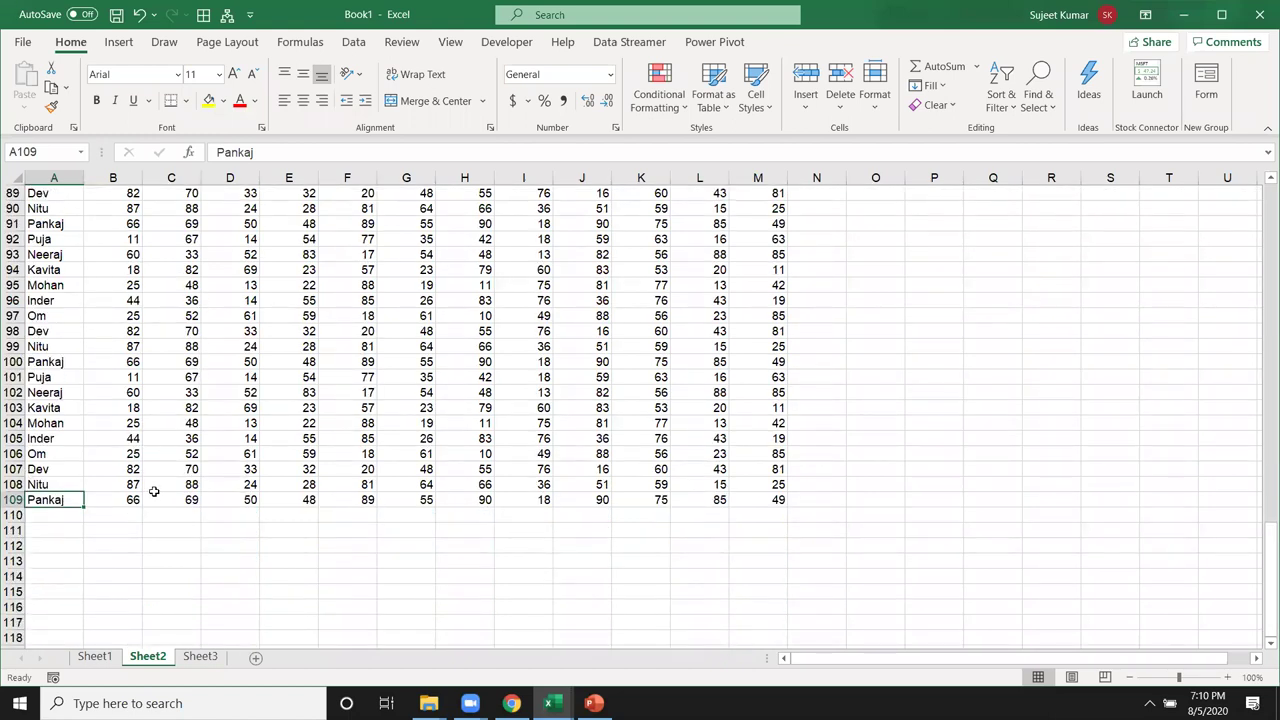
{"action": "key", "text": "ctrl+Right"}
{"action": "key", "text": "ctrl+Up"}
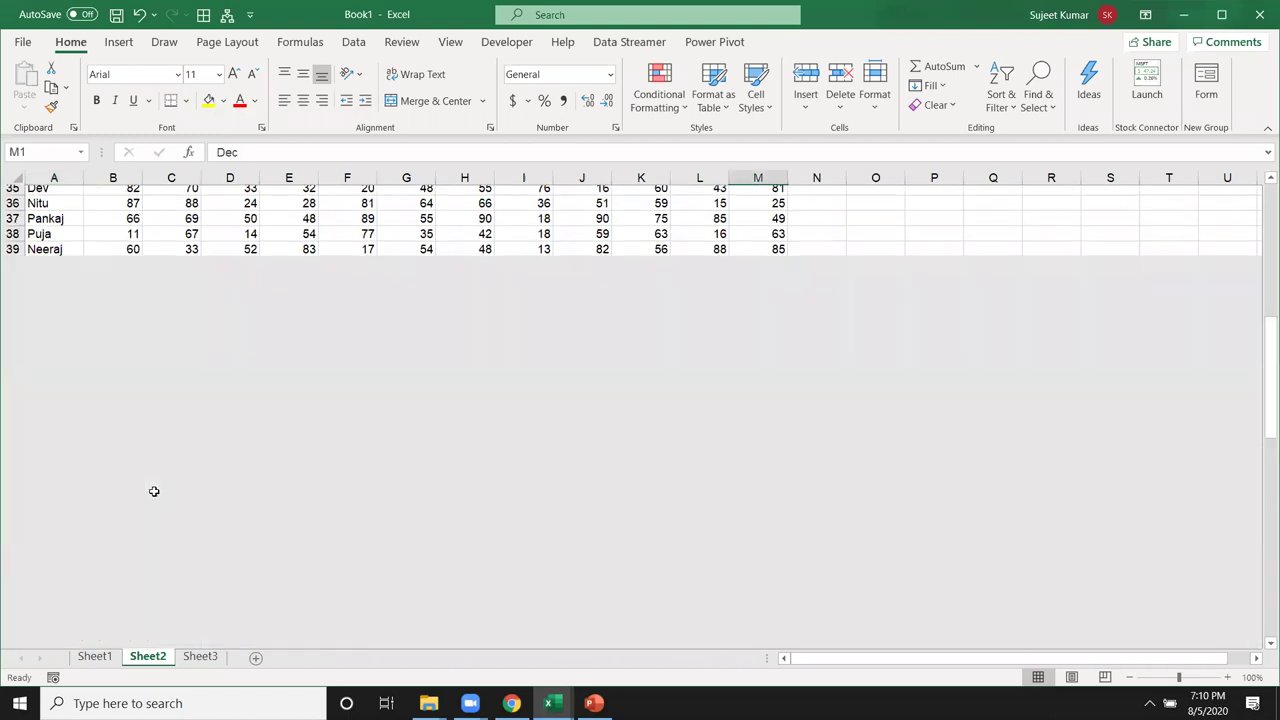
{"action": "key", "text": "ctrl+Left"}
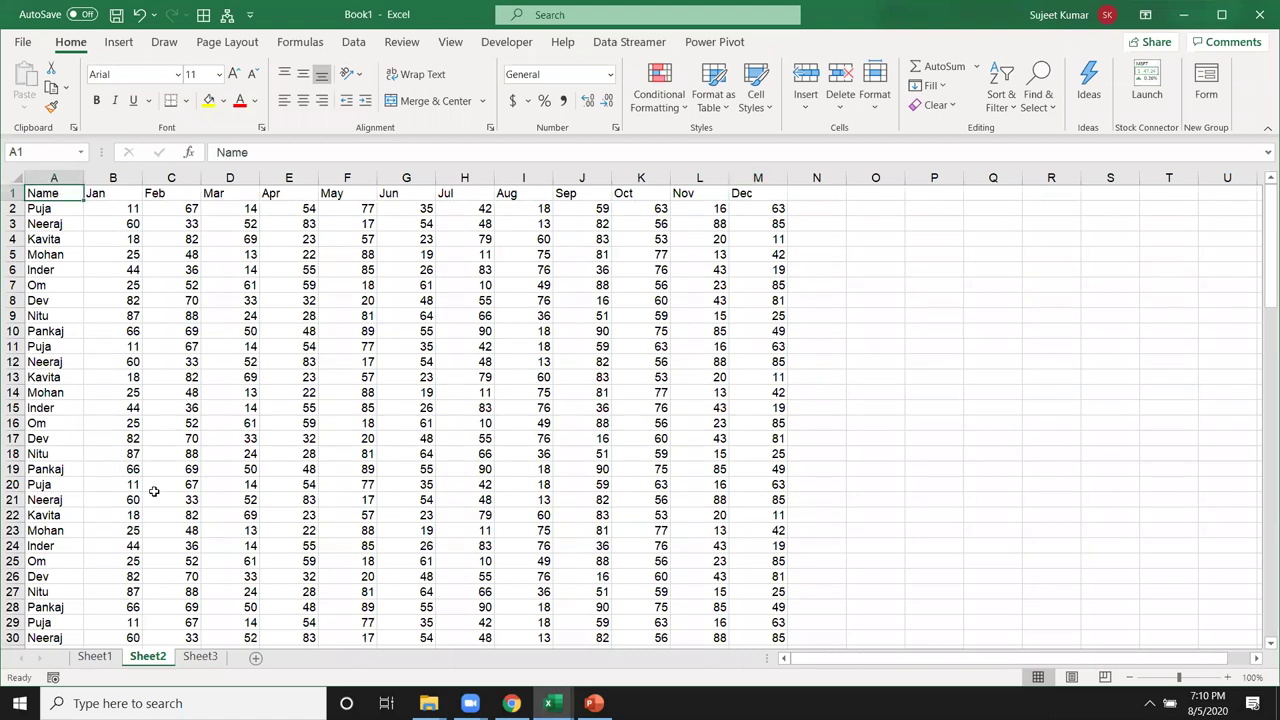
{"action": "key", "text": "ctrl+Down"}
{"action": "key", "text": "ctrl+Right"}
{"action": "key", "text": "ctrl+Up"}
{"action": "key", "text": "ctrl+Left"}
{"action": "key", "text": "ctrl+Down"}
{"action": "key", "text": "ctrl+Right"}
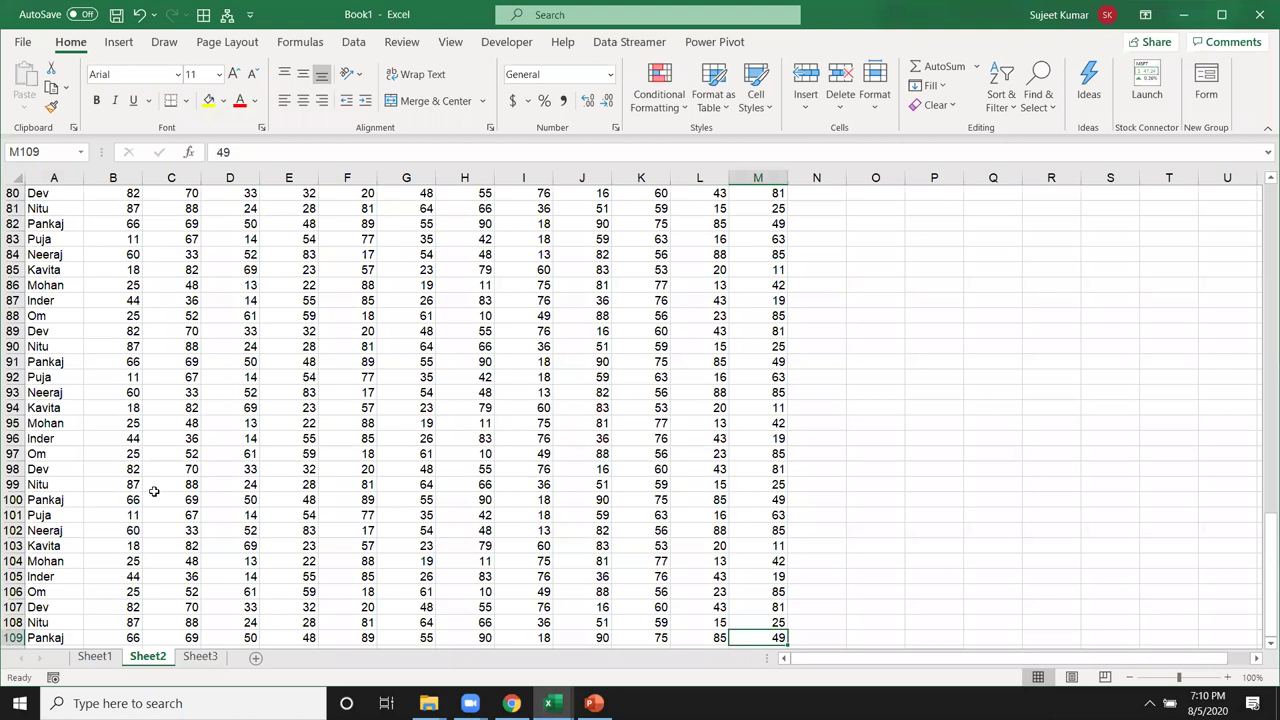
{"action": "key", "text": "ctrl+Up"}
{"action": "key", "text": "ctrl+Left"}
- Clear Neeraj from A12 and check how Ctrl+Down stops at the new gap
{"action": "left_click", "coordinate": [66, 361]}
{"action": "key", "text": "Delete"}
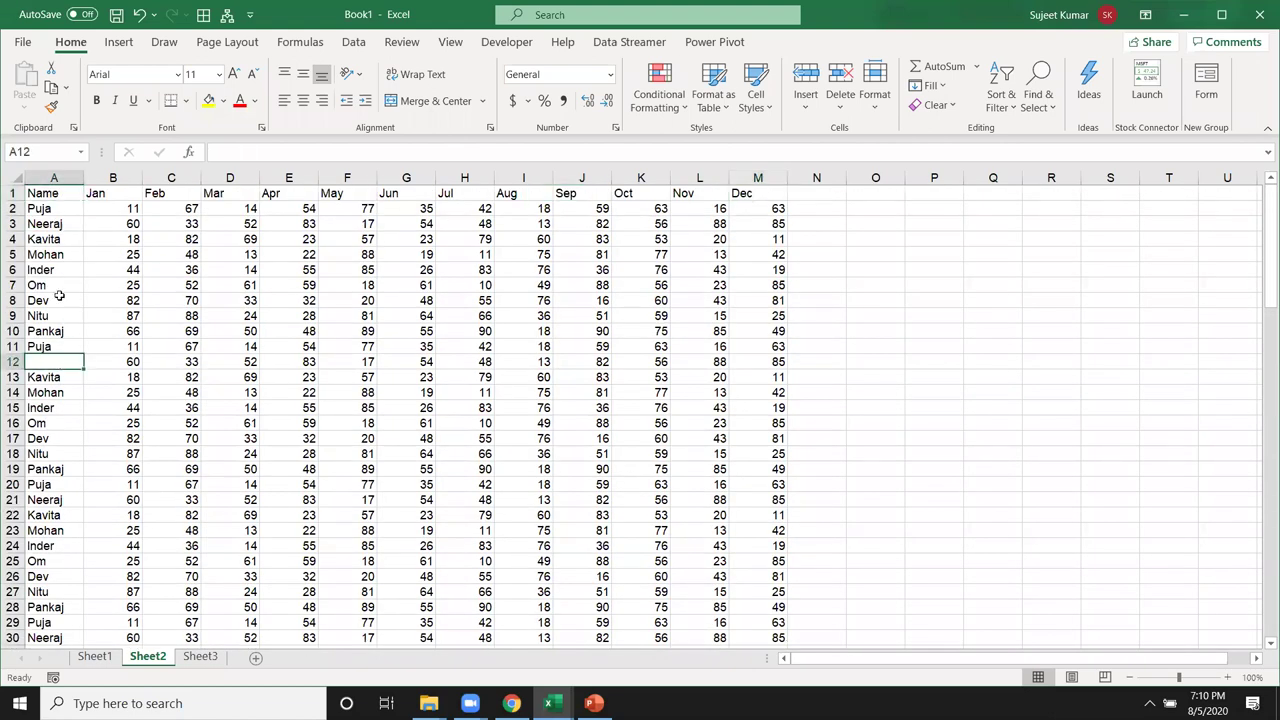
{"action": "left_click", "coordinate": [49, 193]}
{"action": "key", "text": "ctrl+Down"}
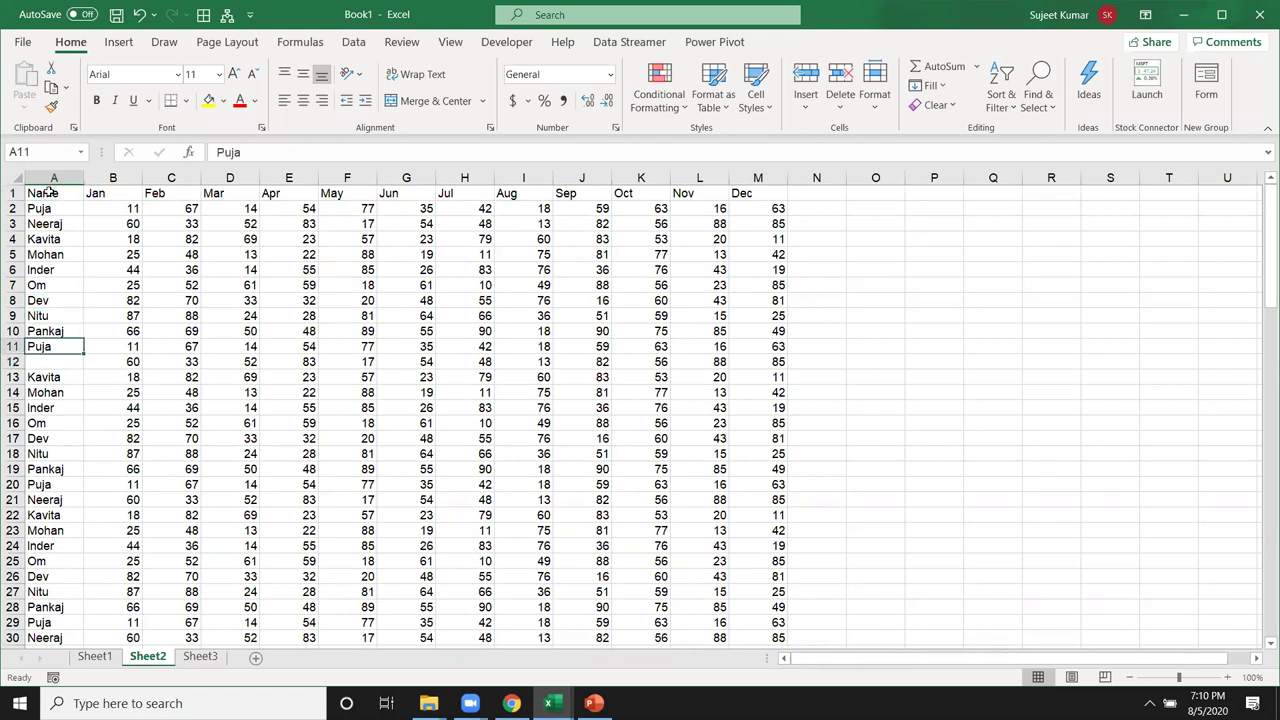
{"action": "key", "text": "Down"}
{"action": "key", "text": "Up"}
{"action": "key", "text": "ctrl+Down"}
{"action": "key", "text": "ctrl+Down"}
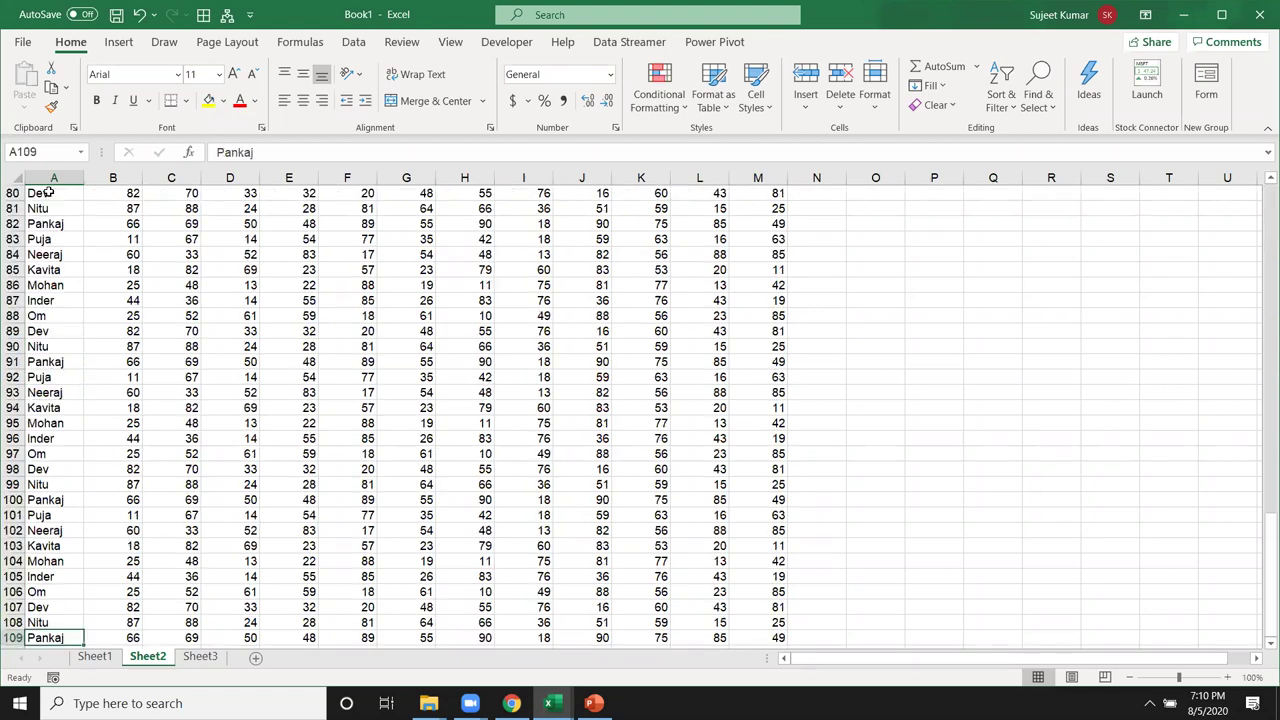
{"action": "key", "text": "ctrl+Up"}
{"action": "key", "text": "ctrl+Up"}
{"action": "key", "text": "Up"}
{"action": "key", "text": "ctrl+Up"}
{"action": "key", "text": "Down"}
{"action": "key", "text": "Down"}
{"action": "key", "text": "Down"}
{"action": "key", "text": "Down"}
{"action": "key", "text": "Down"}
{"action": "key", "text": "Down"}
{"action": "key", "text": "Down"}
{"action": "key", "text": "Down"}
{"action": "key", "text": "Down"}
{"action": "key", "text": "Down"}
{"action": "key", "text": "Down"}
- Use End mode to reach the list's end, clear Dev from A107, and return to the header
{"action": "key", "text": "Down"}
{"action": "key", "text": "Down"}
{"action": "key", "text": "Down"}
{"action": "key", "text": "Down"}
{"action": "key", "text": "Down"}
{"action": "key", "text": "End"}
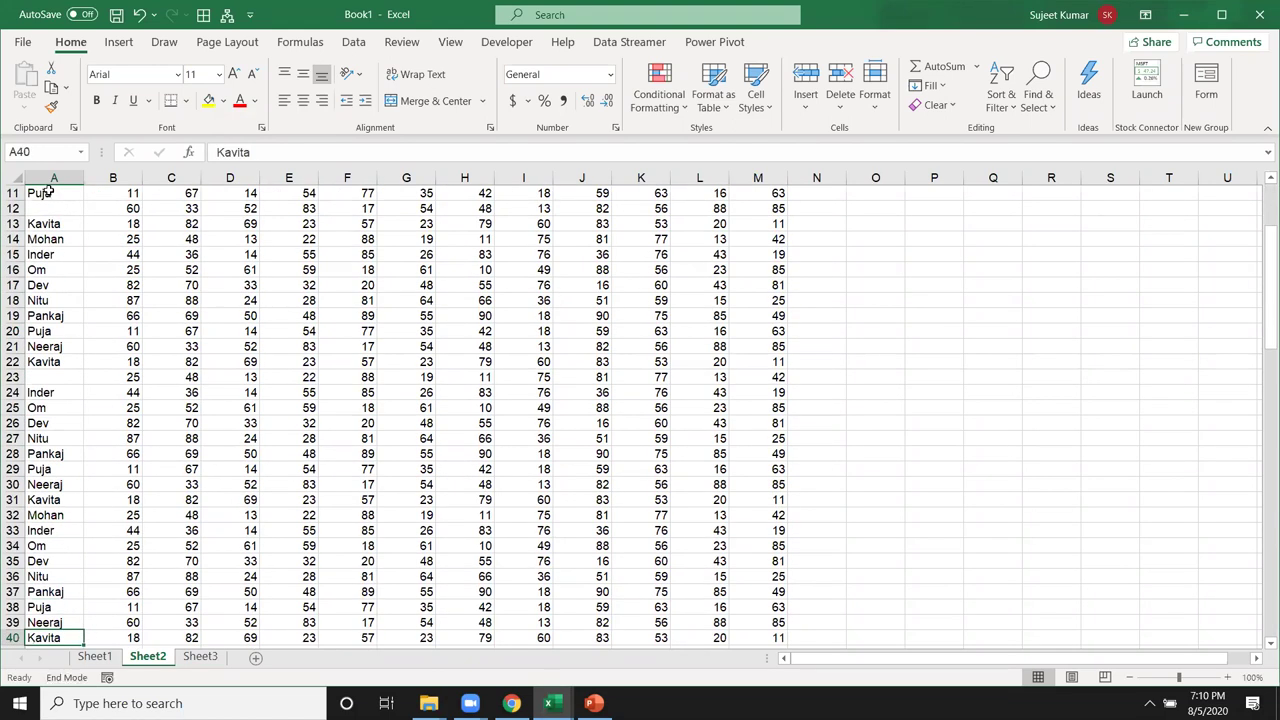
{"action": "key", "text": "Down"}
{"action": "key", "text": "Up"}
{"action": "key", "text": "Up"}
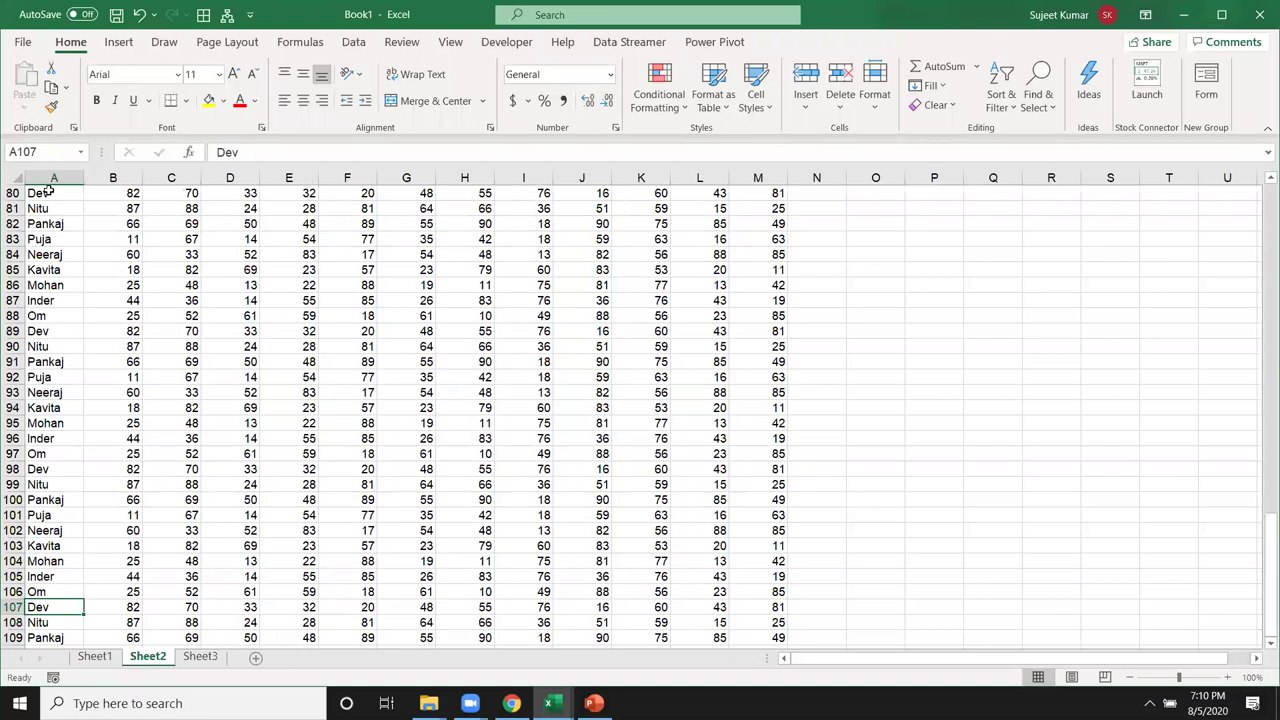
{"action": "key", "text": "Delete"}
{"action": "key", "text": "Up"}
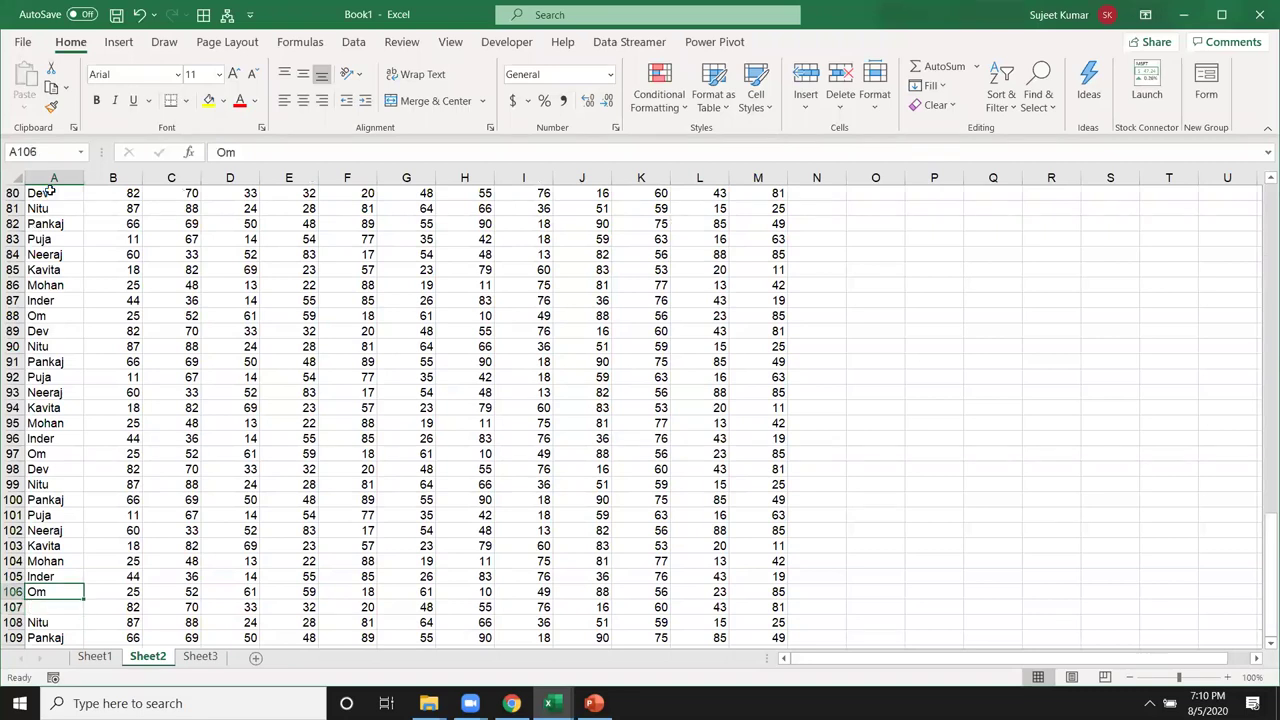
{"action": "key", "text": "Up"}
{"action": "key", "text": "ctrl+Up"}
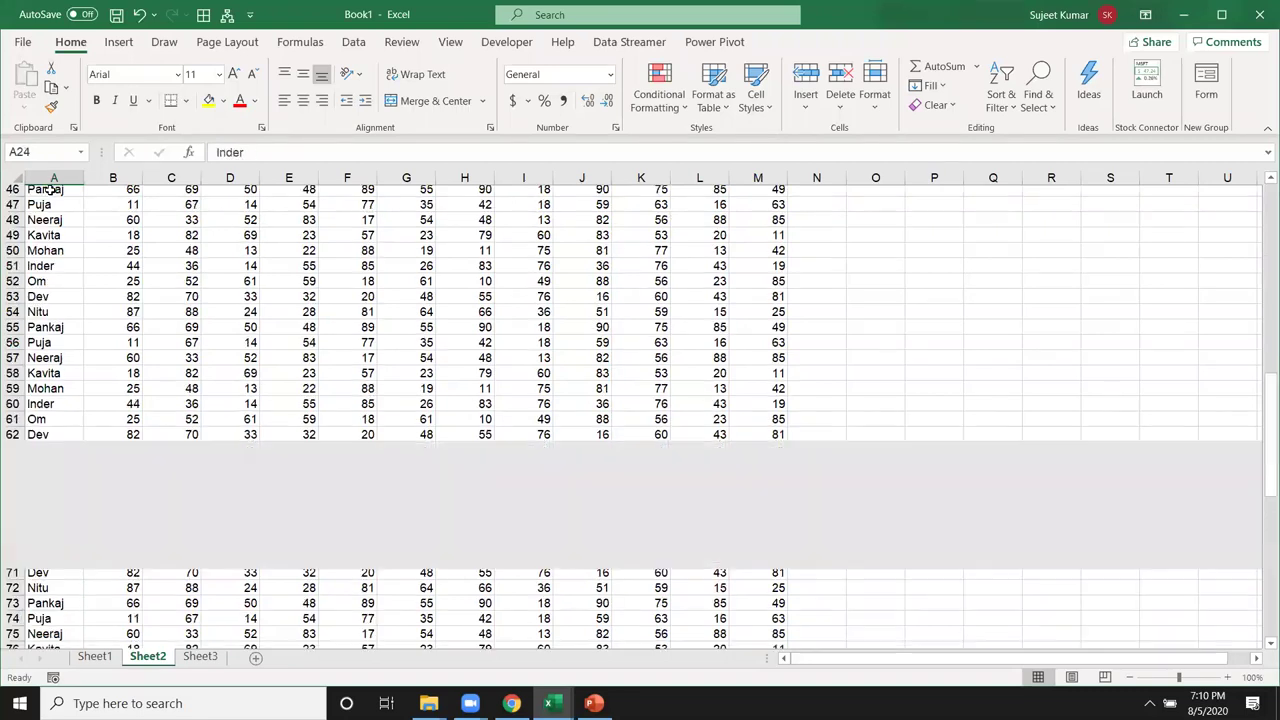
{"action": "key", "text": "ctrl+Up"}
{"action": "key", "text": "ctrl+Up"}
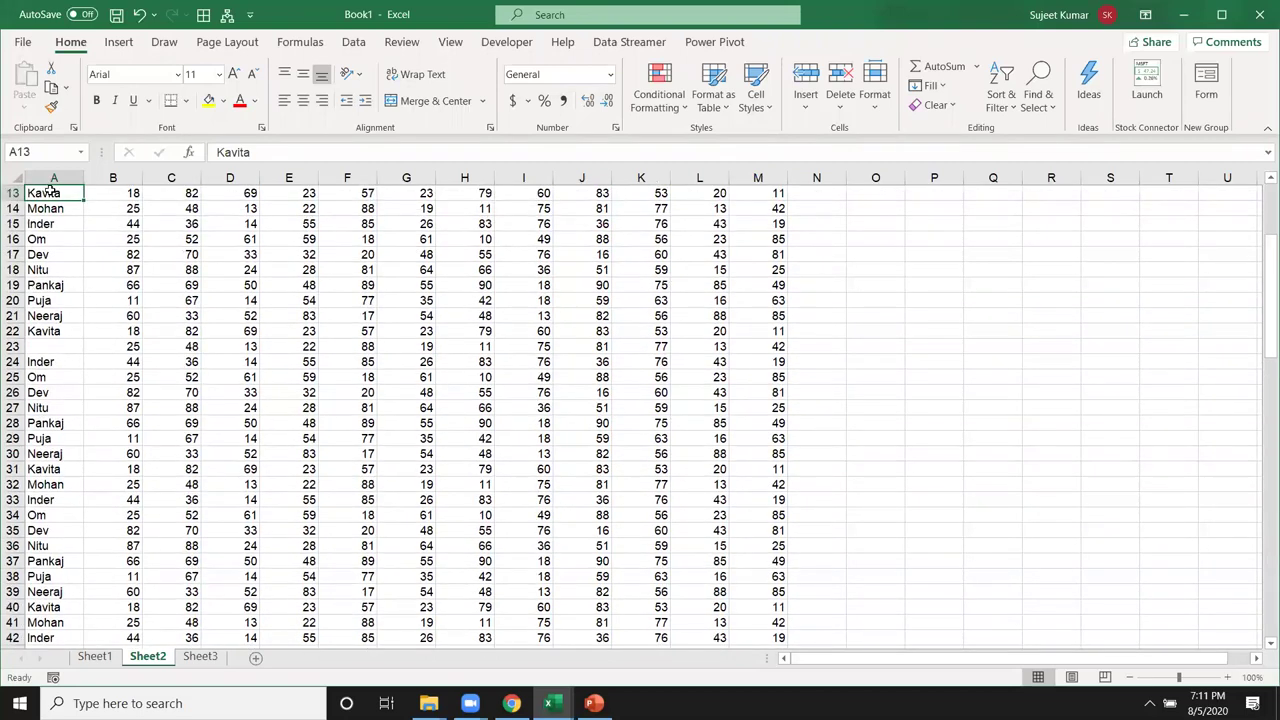
{"action": "key", "text": "ctrl+Up"}
{"action": "key", "text": "ctrl+Up"}
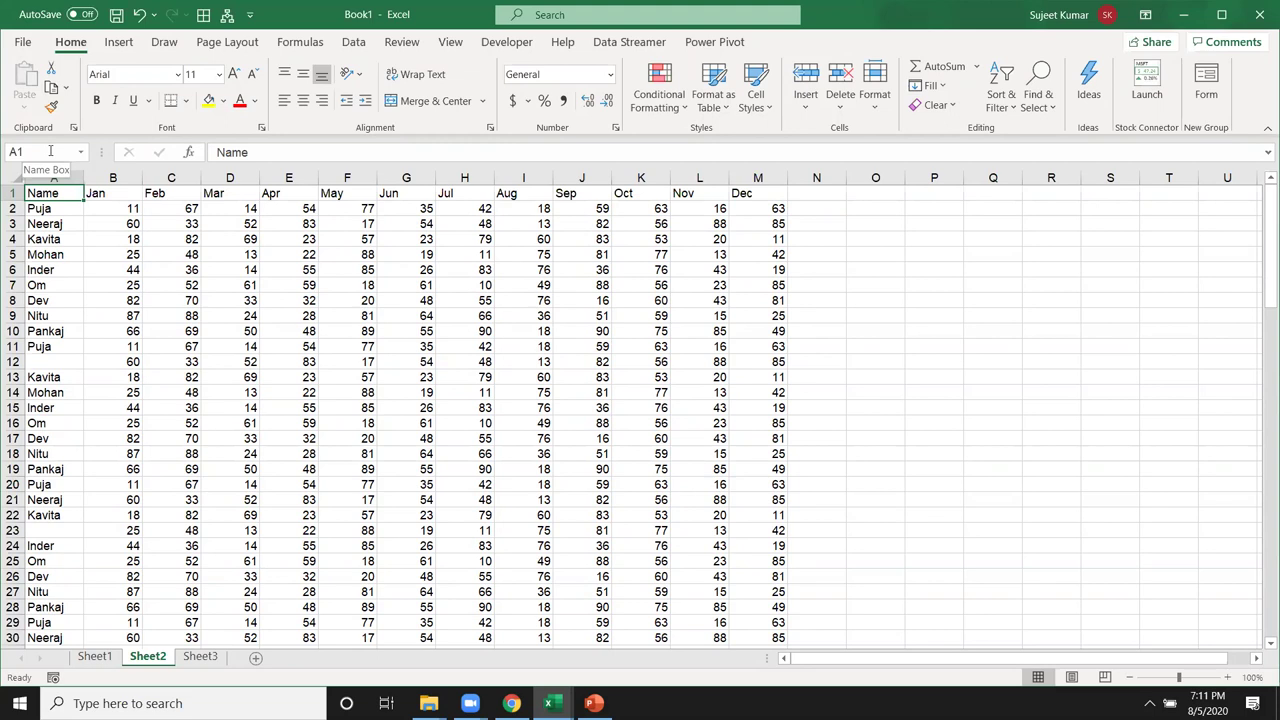
- Go to cell B65000 through the Name Box, then to A65000
{"action": "left_click", "coordinate": [50, 150]}
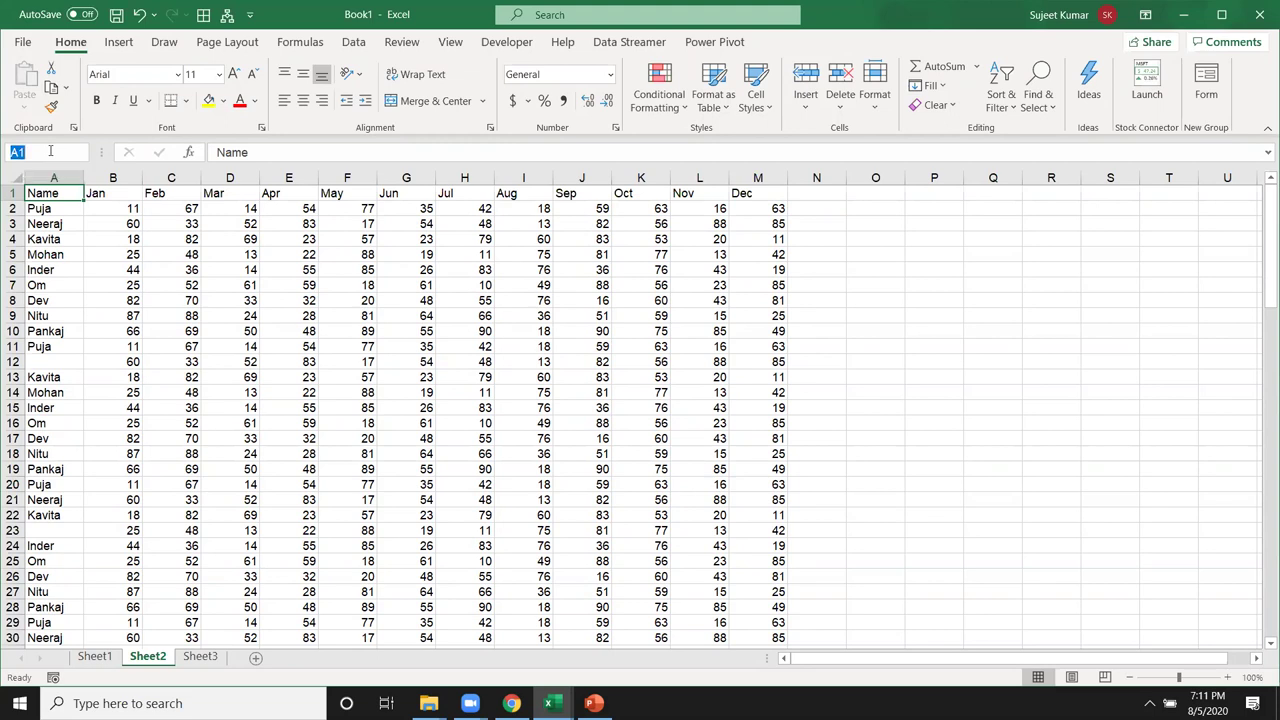
{"action": "type", "text": "b65000"}
{"action": "key", "text": "Return"}
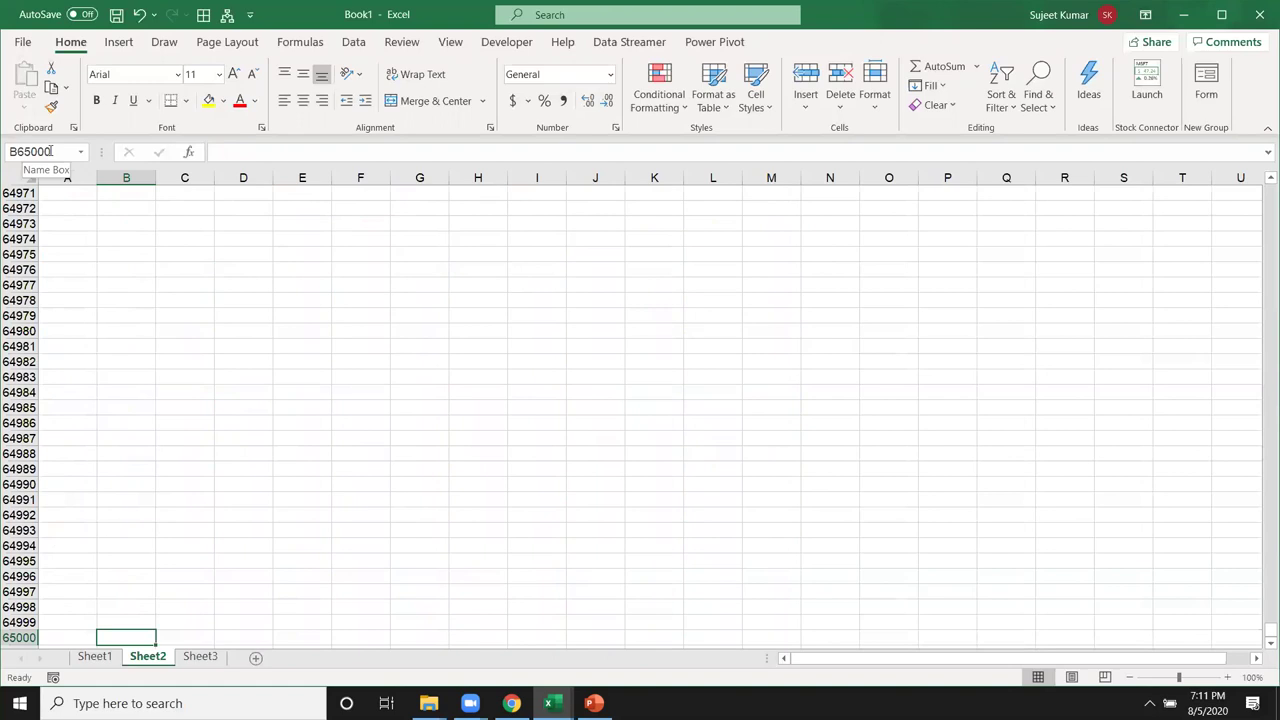
{"action": "key", "text": "Left"}
{"action": "left_click", "coordinate": [69, 152]}
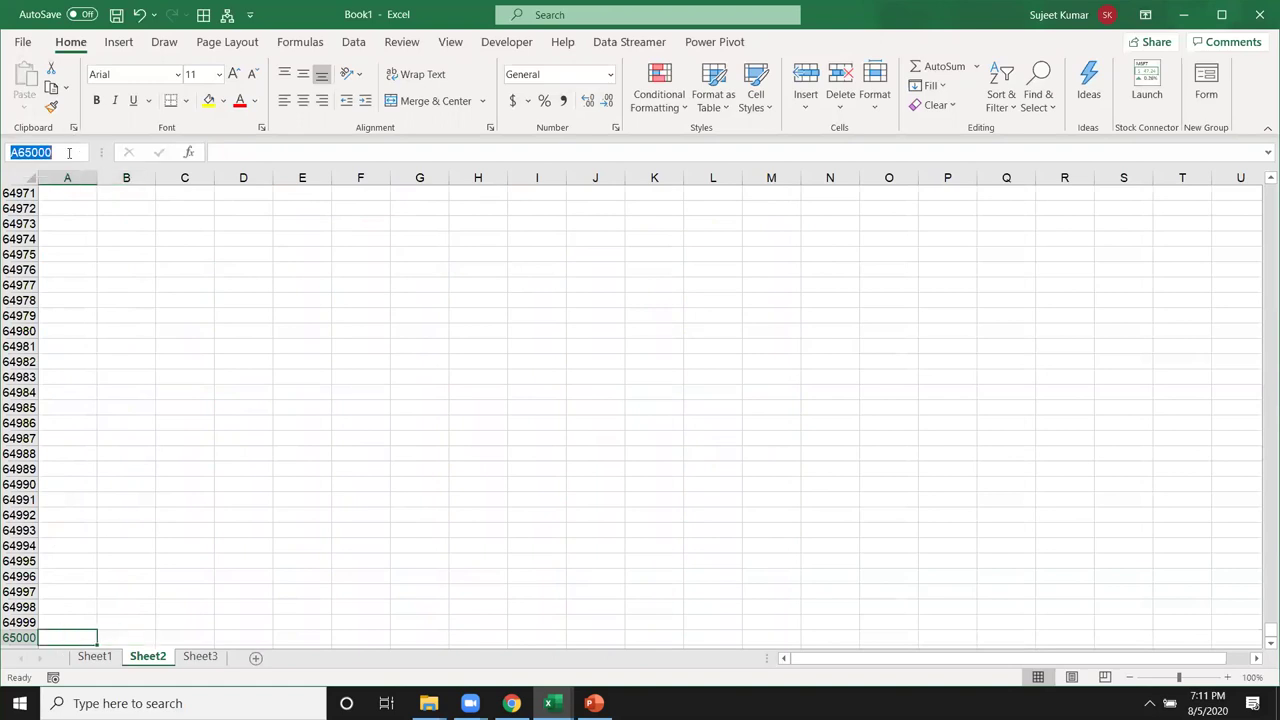
{"action": "type", "text": "A65000"}
{"action": "key", "text": "Return"}
- Jump back up to the last name in A109 with Ctrl+Up
{"action": "scroll", "coordinate": [72, 594], "scroll_direction": "down", "scroll_amount": 3}
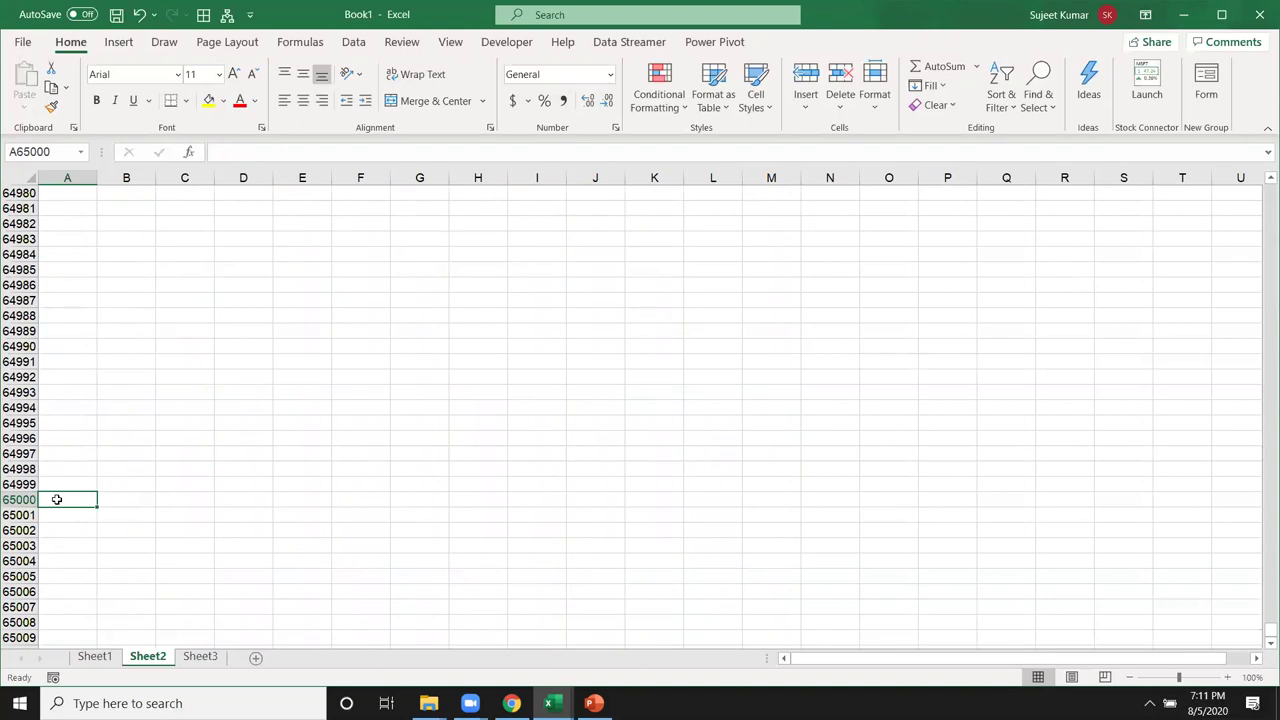
{"action": "key", "text": "ctrl+Up"}
{"action": "scroll", "coordinate": [60, 491], "scroll_direction": "up", "scroll_amount": 1}
{"action": "scroll", "coordinate": [89, 486], "scroll_direction": "up", "scroll_amount": 3}
{"action": "scroll", "coordinate": [91, 485], "scroll_direction": "up", "scroll_amount": 1}
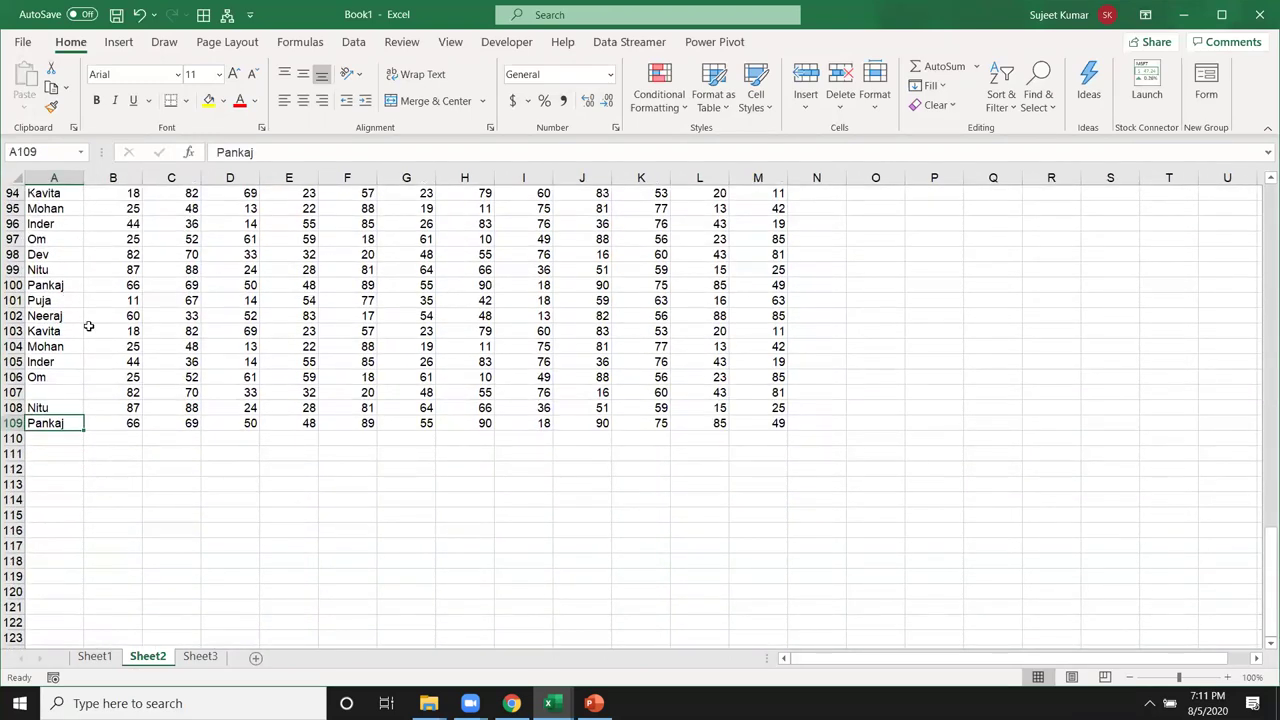
- Scroll back to the top, cancel the pending copy with Esc, and select cell A1
{"action": "left_click_drag", "start_coordinate": [1266, 628], "coordinate": [1262, 251]}
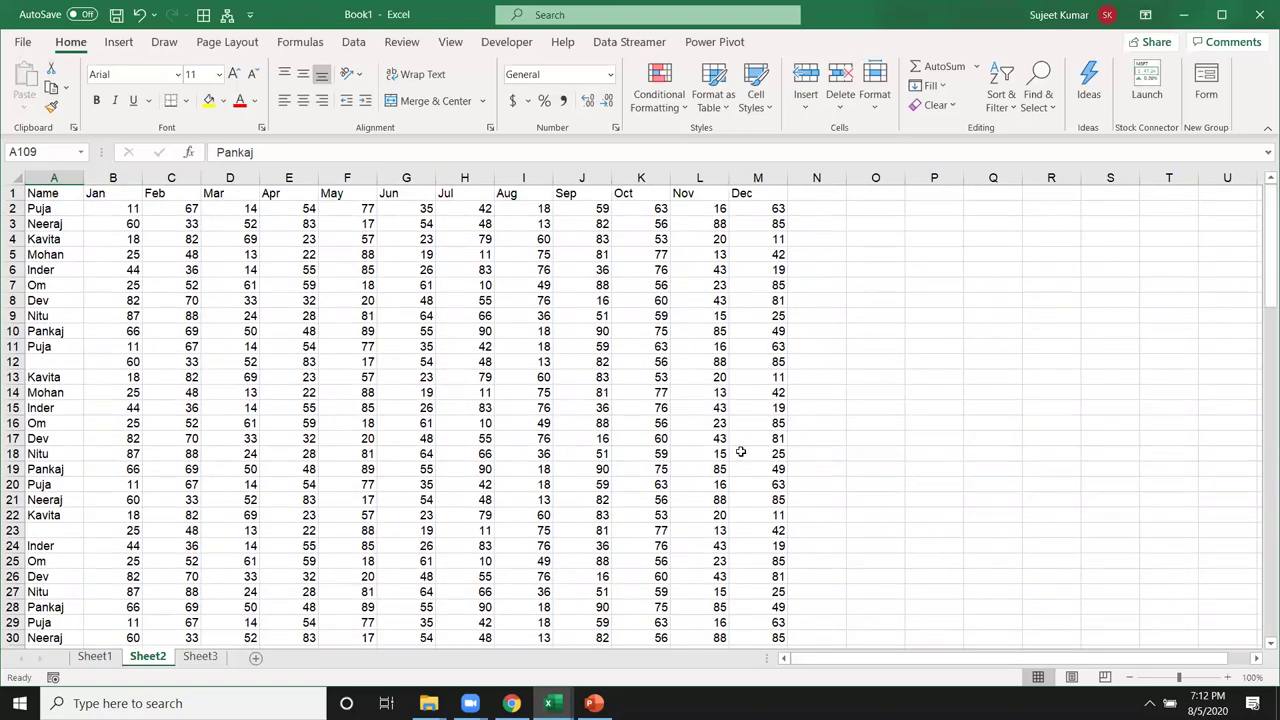
{"action": "key", "text": "ctrl+c"}
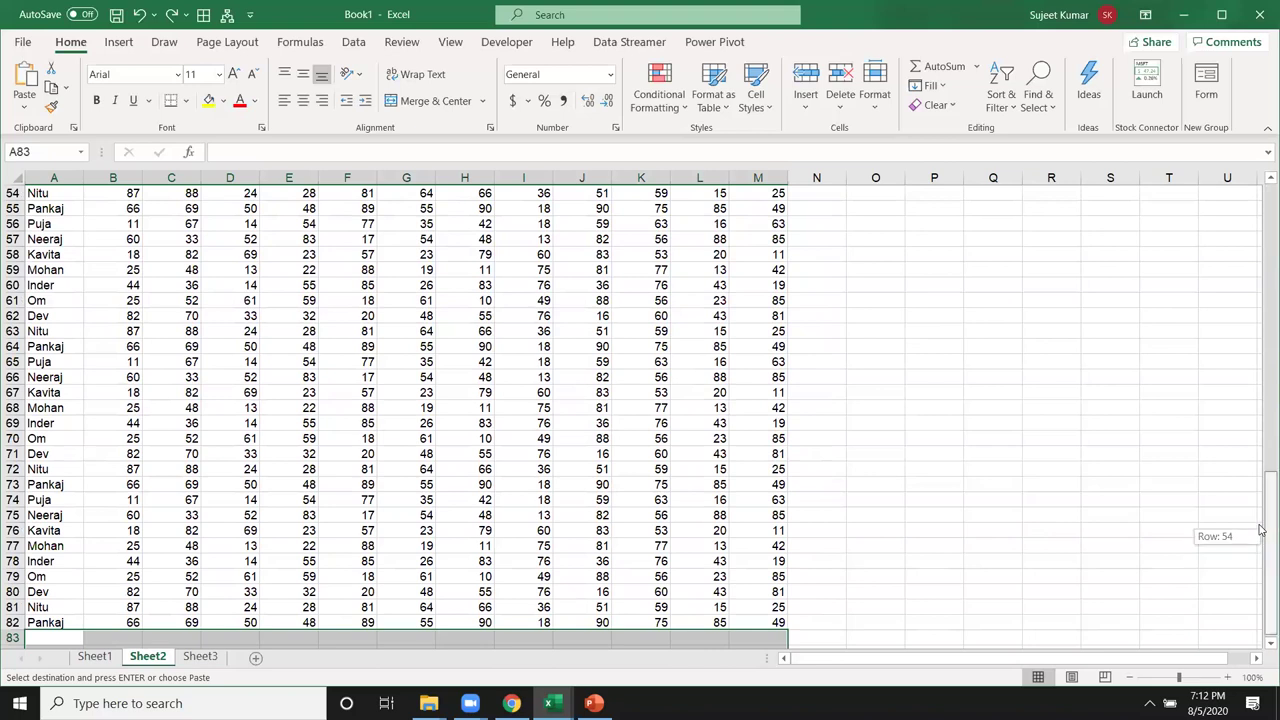
{"action": "left_click_drag", "start_coordinate": [1262, 541], "coordinate": [1262, 255]}
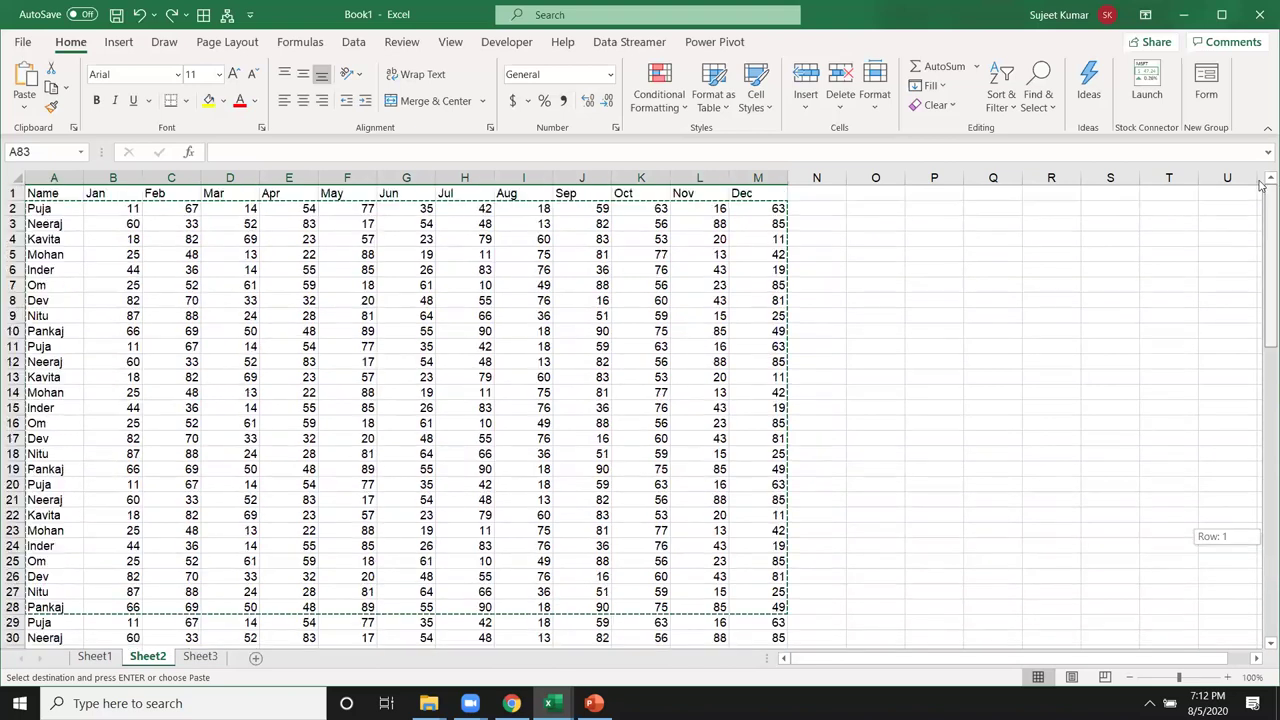
{"action": "left_click", "coordinate": [108, 392]}
{"action": "key", "text": "Escape"}
{"action": "left_click", "coordinate": [564, 378]}
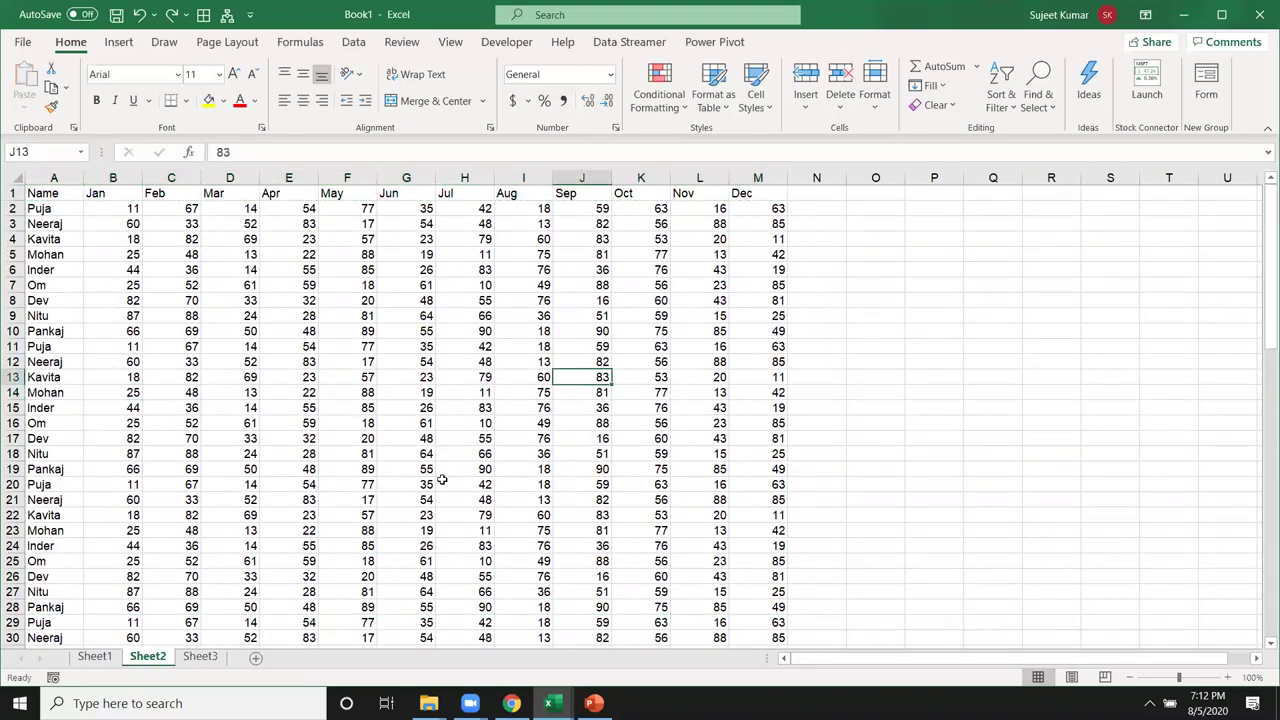
{"action": "left_click", "coordinate": [48, 196]}
{"action": "left_click", "coordinate": [146, 275]}
{"action": "scroll", "coordinate": [146, 283], "scroll_direction": "down", "scroll_amount": 3}
{"action": "scroll", "coordinate": [146, 283], "scroll_direction": "up", "scroll_amount": 3}
{"action": "left_click", "coordinate": [44, 196]}
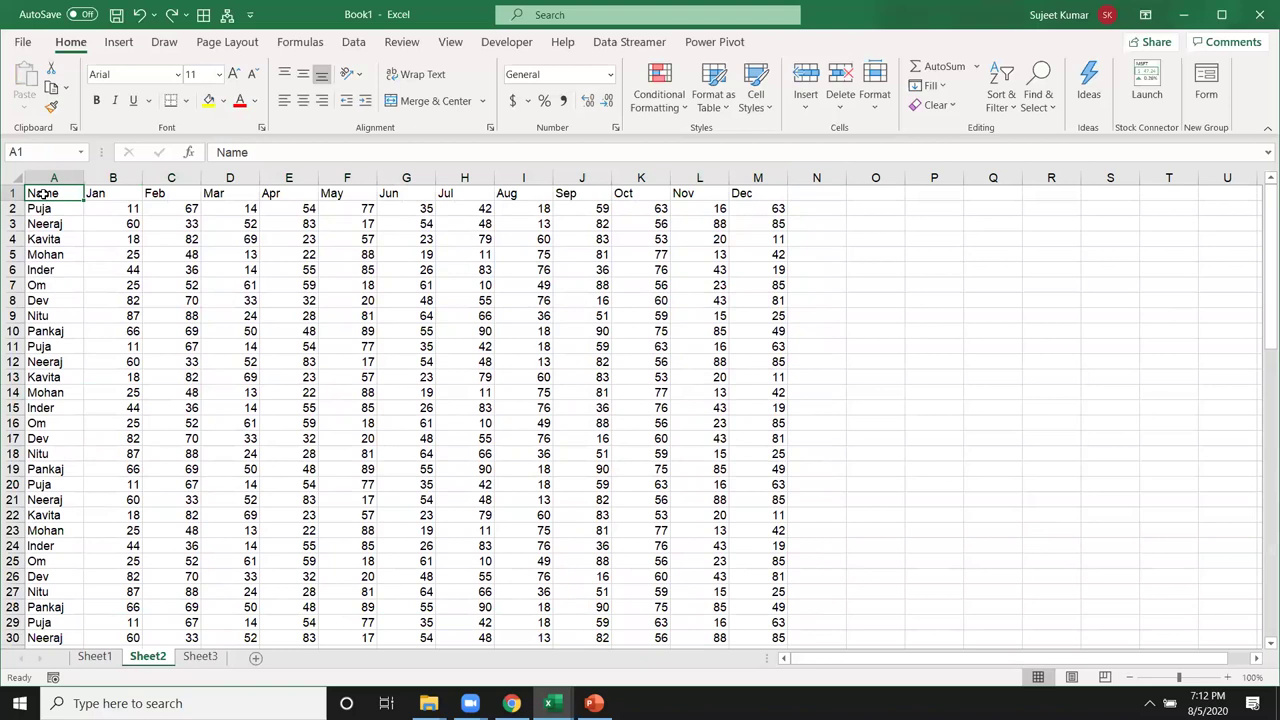
- Select A1:M82, from the Name header across to Dec and down to the last row
{"action": "key", "text": "Right"}
{"action": "key", "text": "Left"}
{"action": "key", "text": "ctrl+Right"}
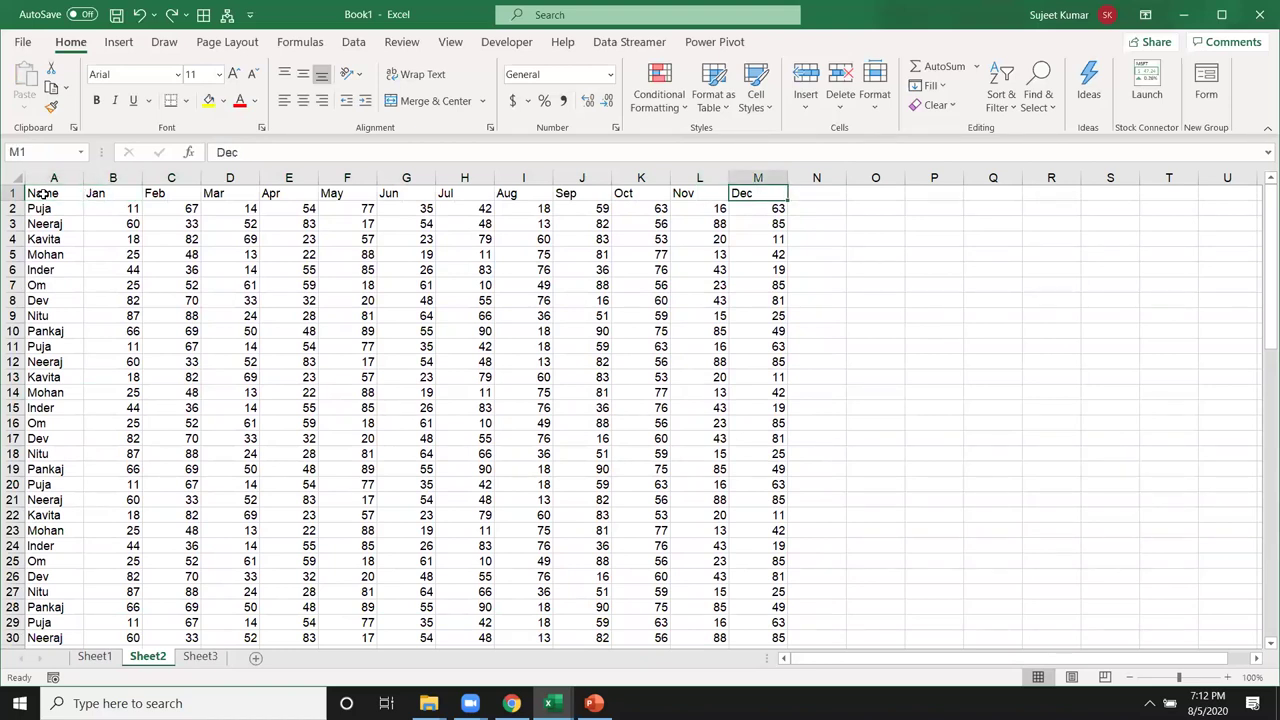
{"action": "key", "text": "ctrl+Left"}
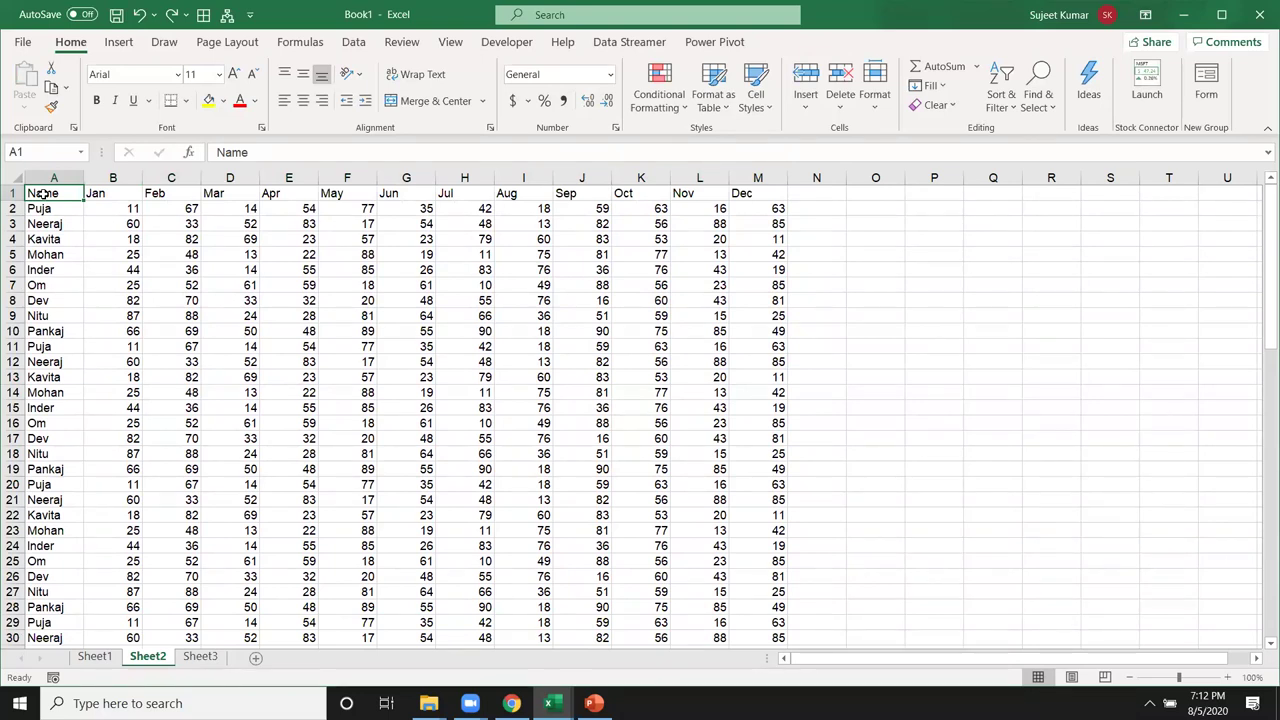
{"action": "key", "text": "ctrl+shift+Right"}
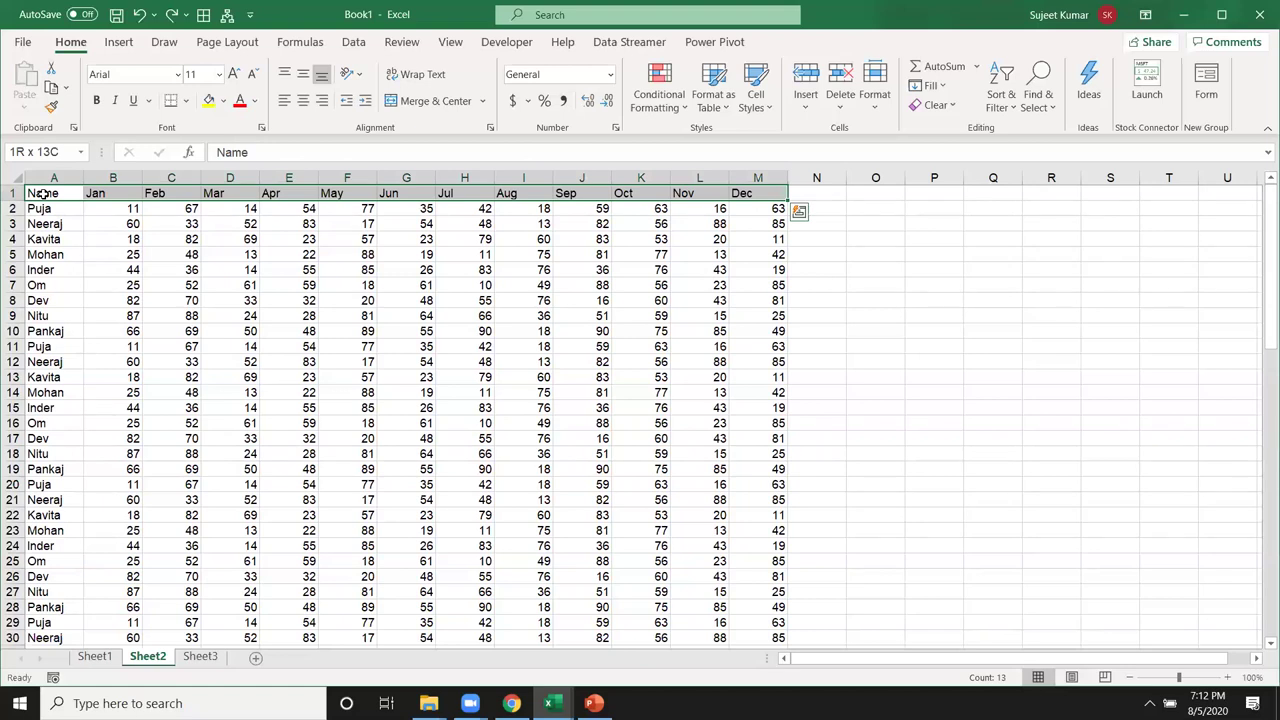
{"action": "key", "text": "ctrl+shift+Down"}
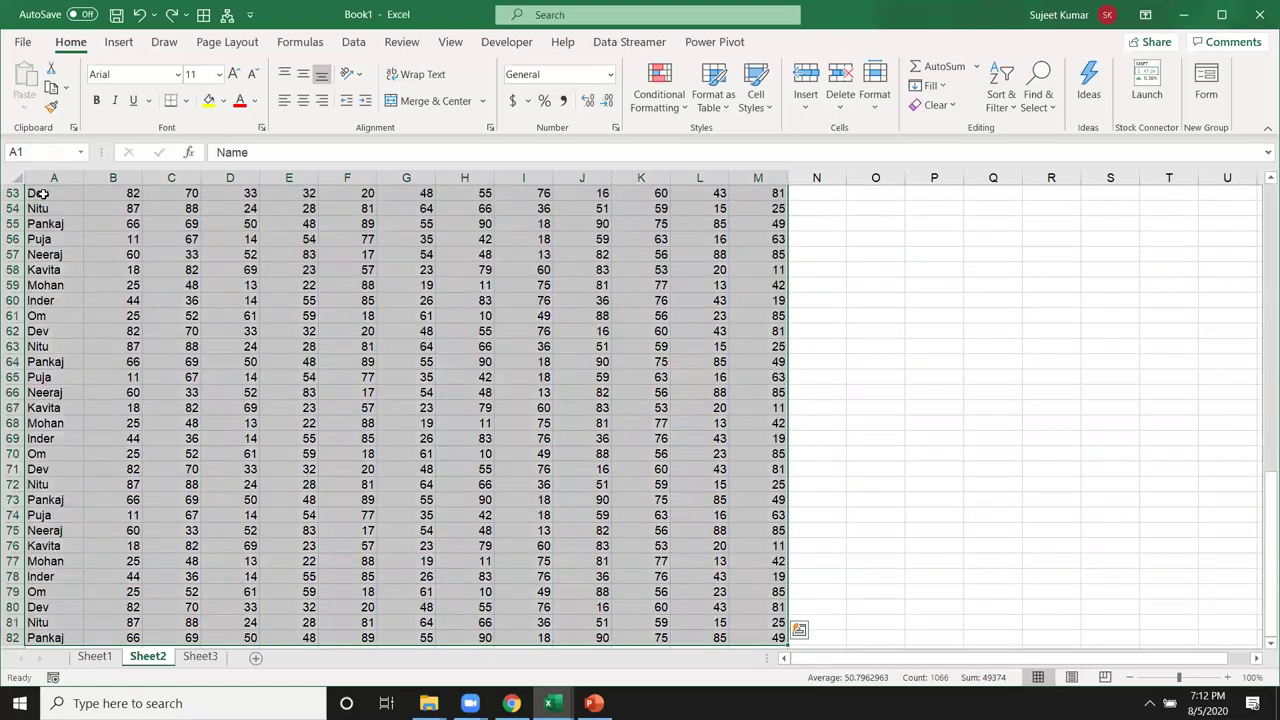
{"action": "scroll", "coordinate": [86, 249], "scroll_direction": "down", "scroll_amount": 4}
{"action": "scroll", "coordinate": [167, 389], "scroll_direction": "up", "scroll_amount": 5}
{"action": "scroll", "coordinate": [167, 389], "scroll_direction": "up", "scroll_amount": 6}
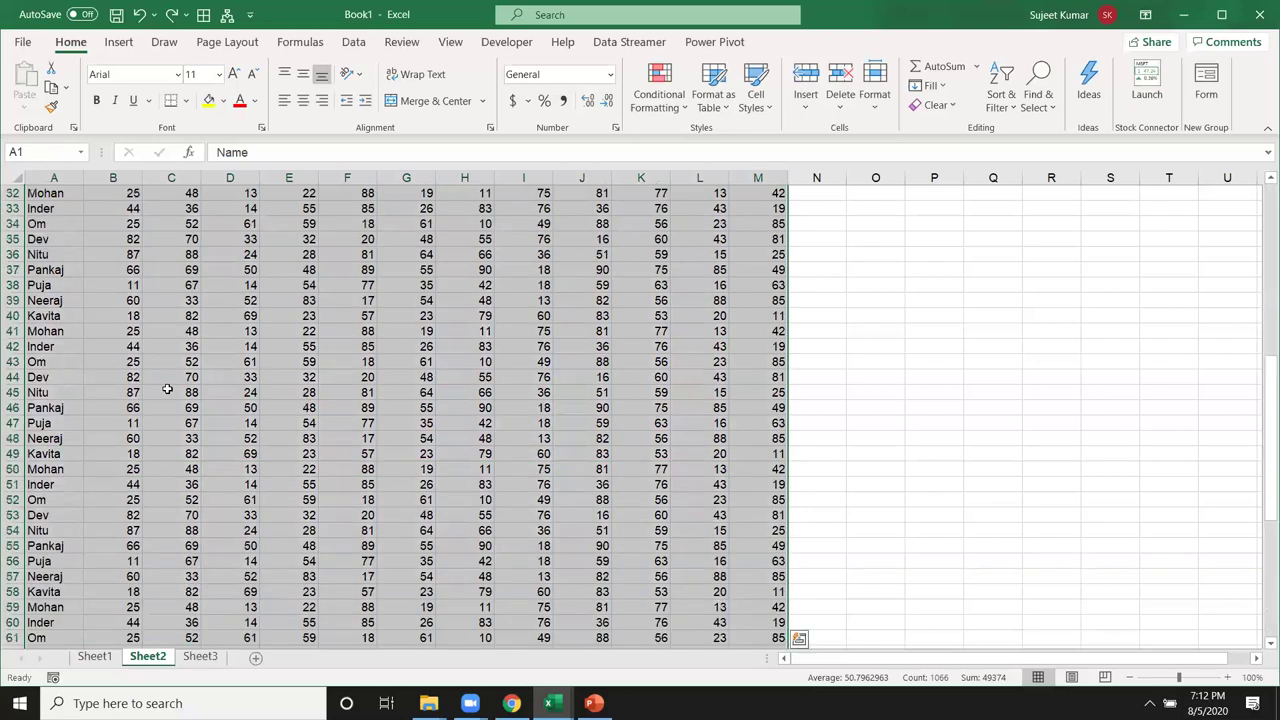
{"action": "scroll", "coordinate": [167, 389], "scroll_direction": "up", "scroll_amount": 5}
{"action": "scroll", "coordinate": [167, 389], "scroll_direction": "up", "scroll_amount": 2}
{"action": "scroll", "coordinate": [140, 389], "scroll_direction": "up", "scroll_amount": 3}
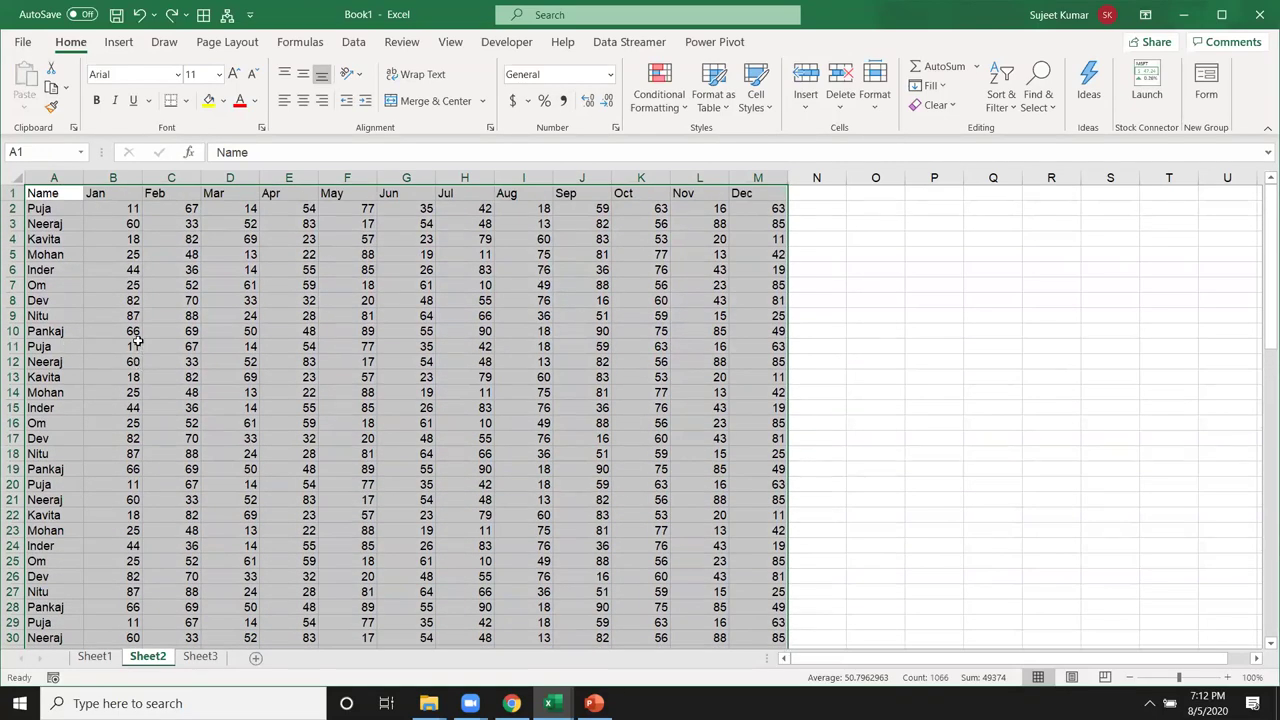
{"action": "left_click", "coordinate": [57, 273]}
{"action": "key", "text": "ctrl+a"}
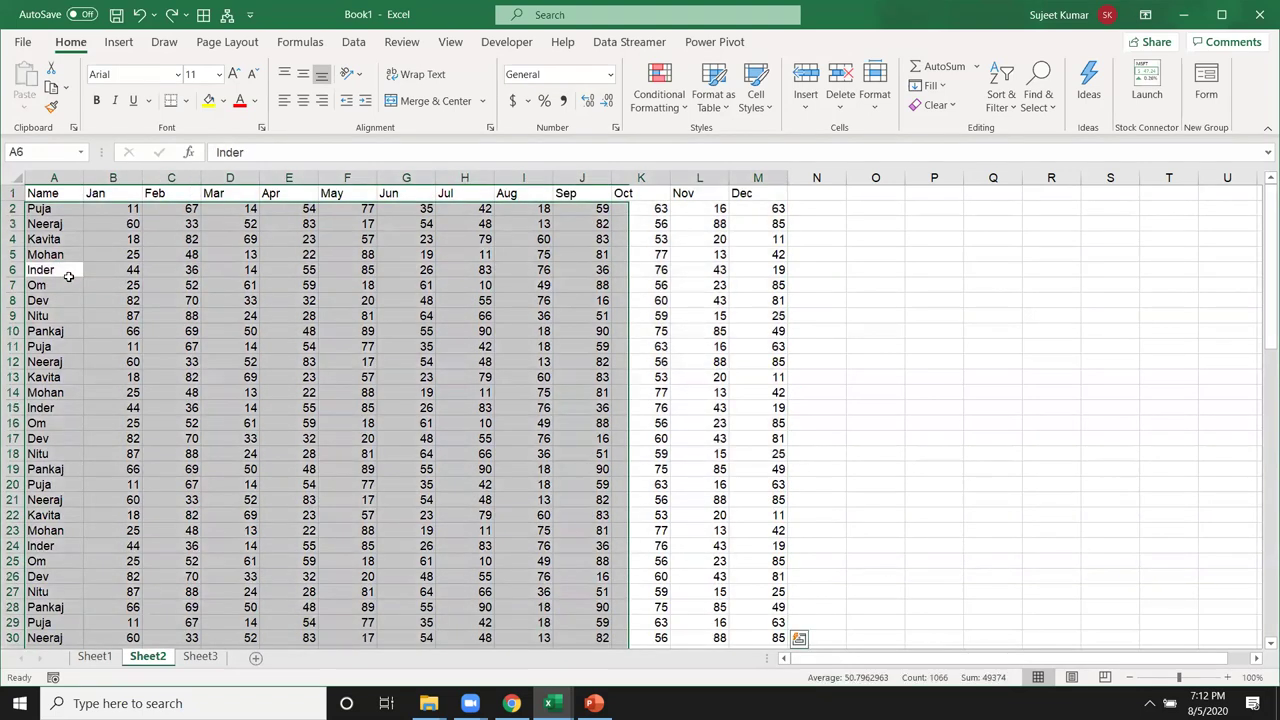
{"action": "left_click", "coordinate": [66, 318]}
{"action": "key", "text": "Delete"}
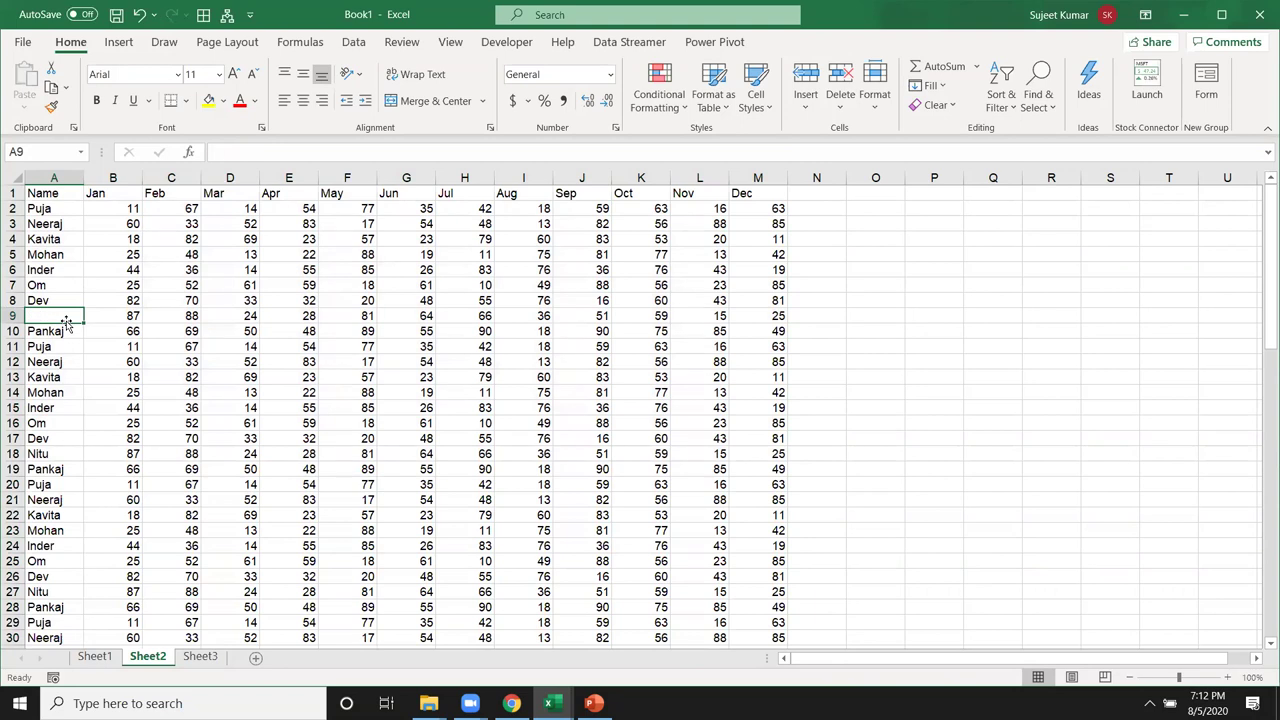
{"action": "key", "text": "Right"}
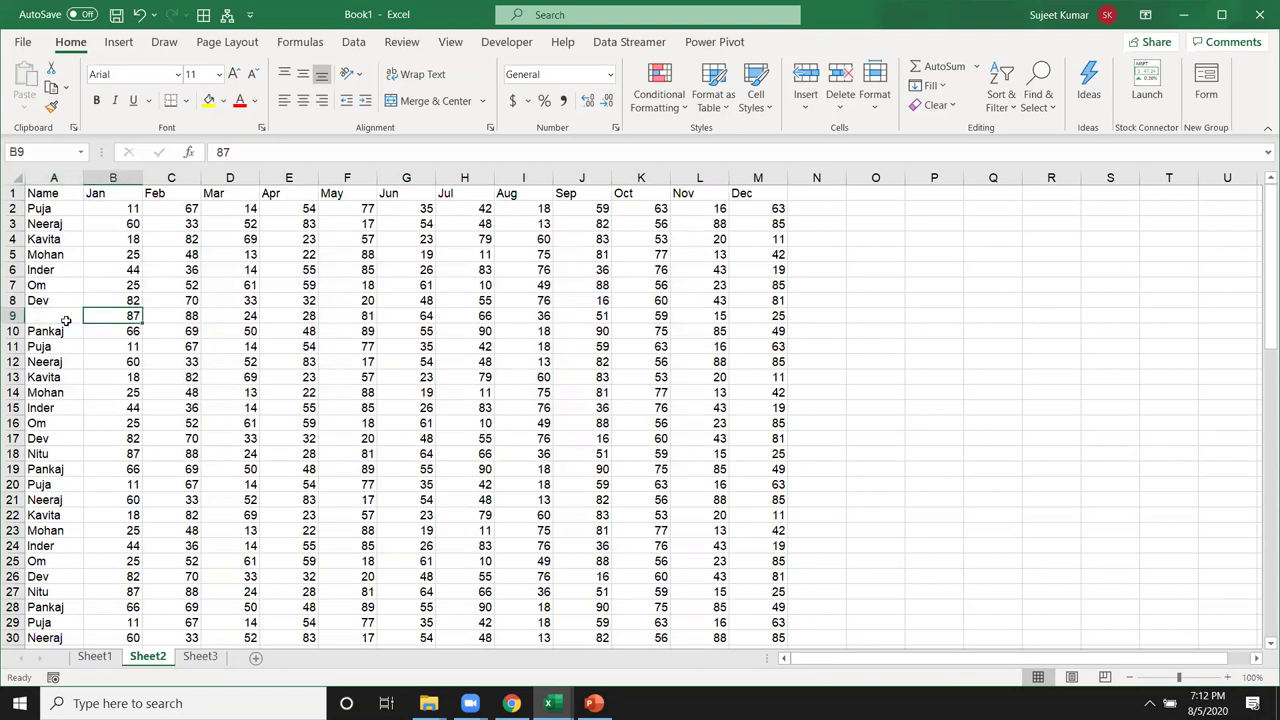
{"action": "key", "text": "ctrl+z"}
{"action": "key", "text": "shift+space"}
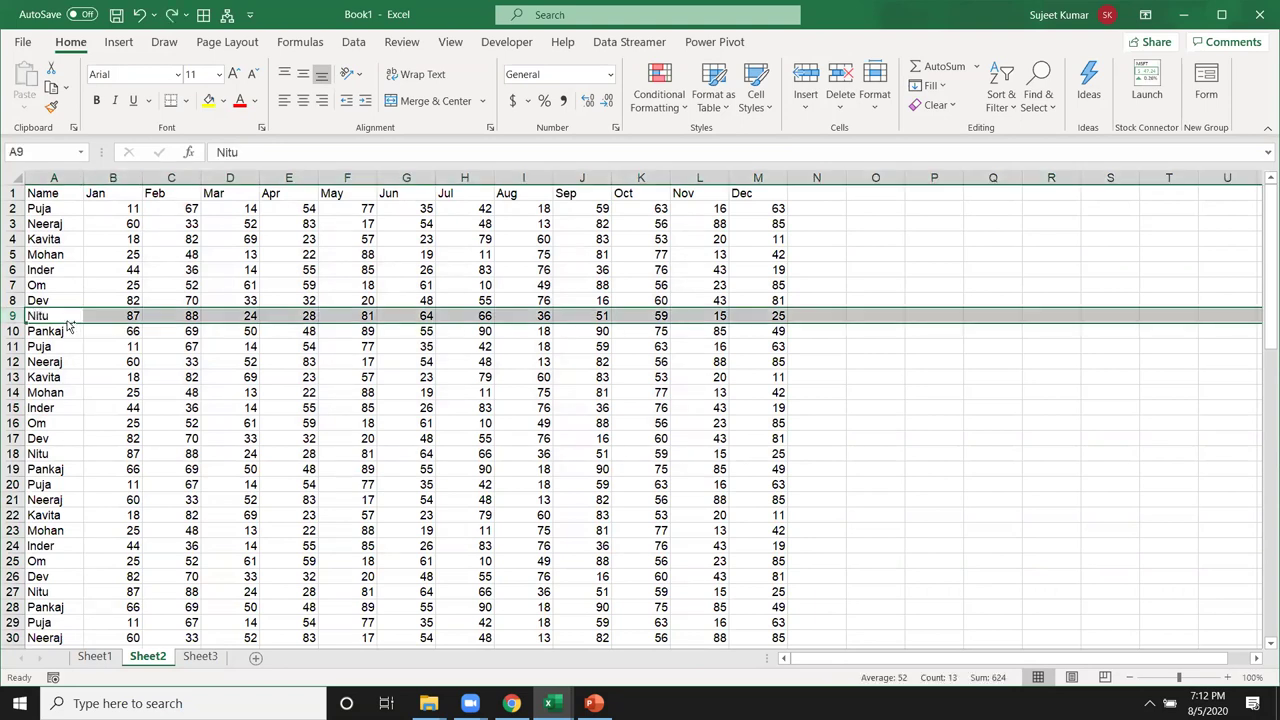
{"action": "key", "text": "ctrl+shift+plus"}
{"action": "key", "text": "Up"}
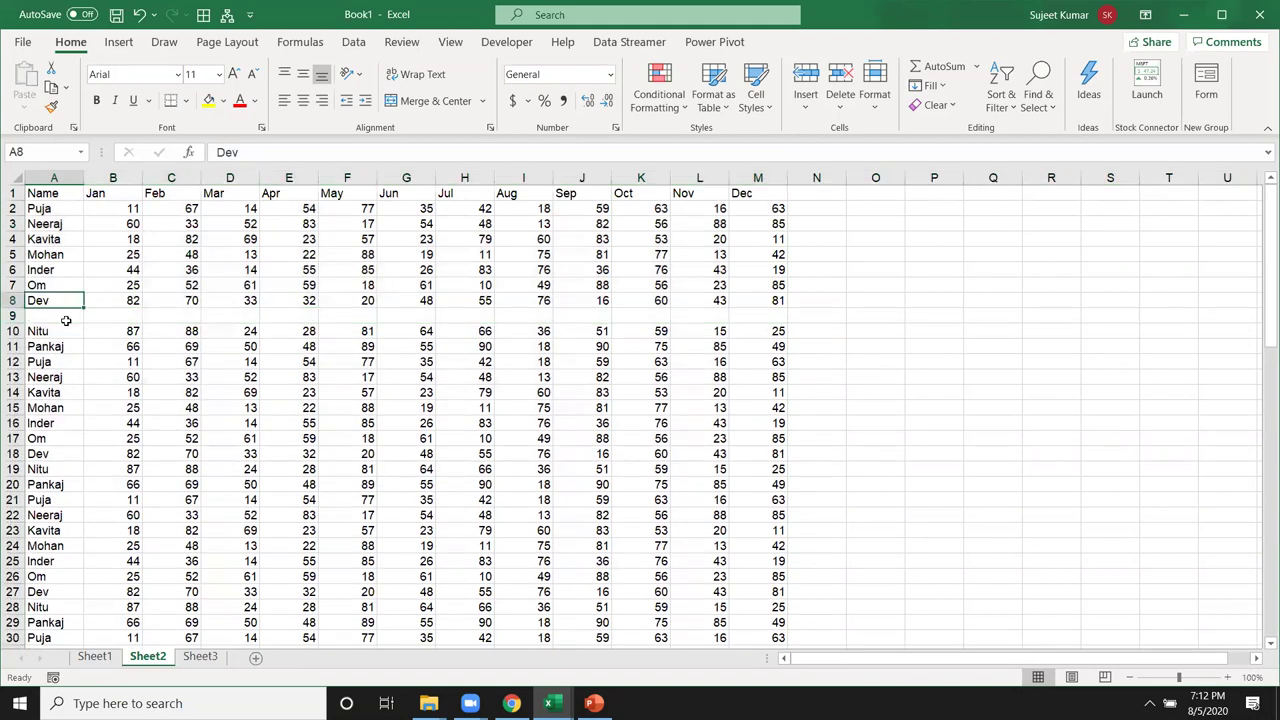
{"action": "key", "text": "ctrl+z"}
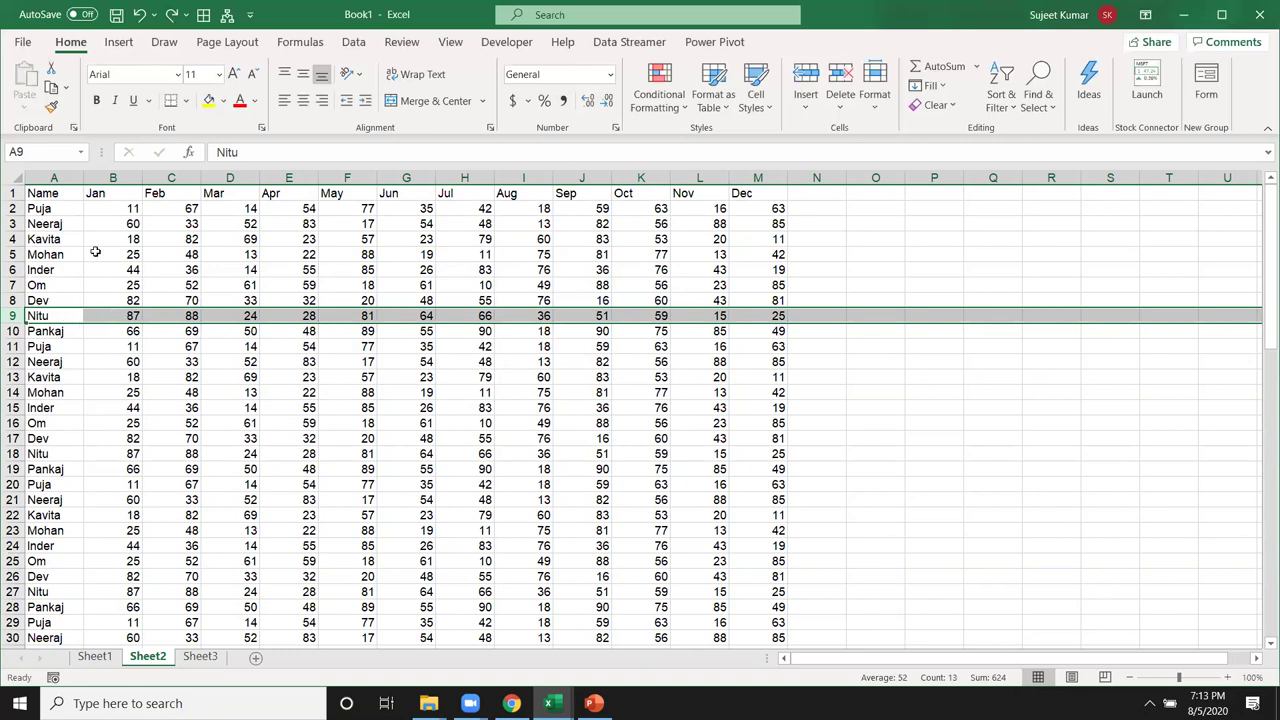
{"action": "left_click", "coordinate": [59, 192]}
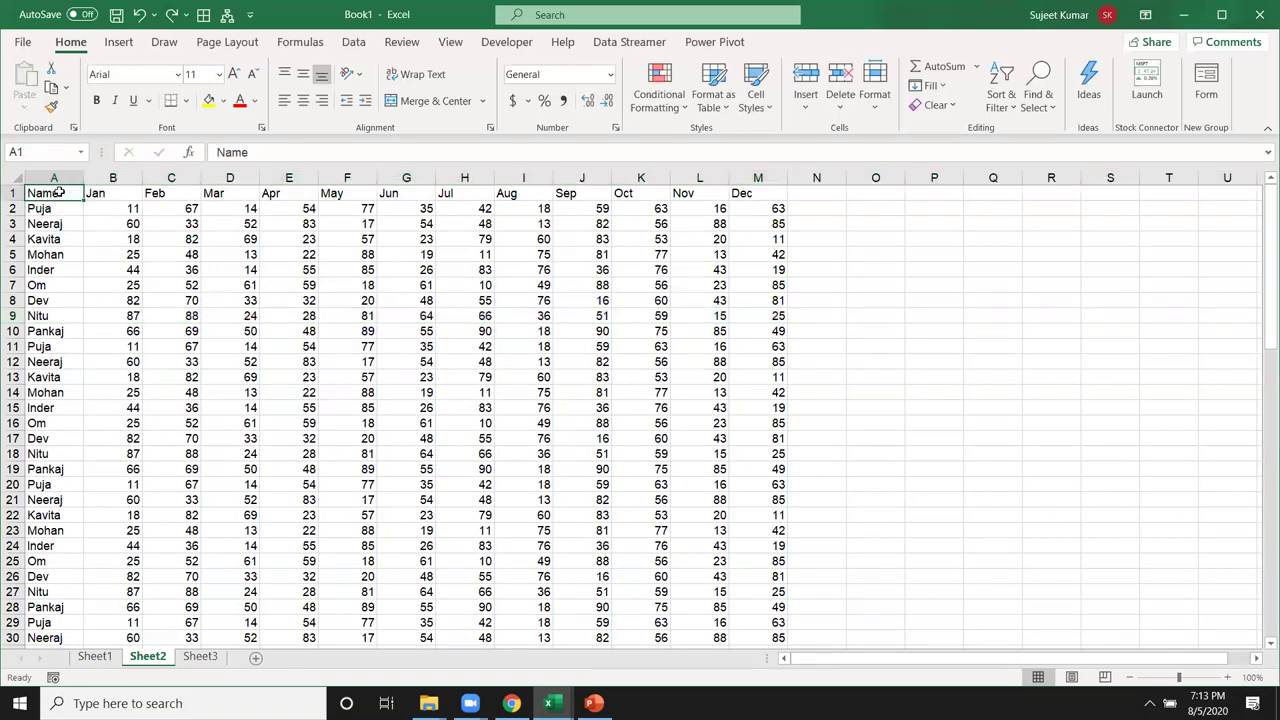
{"action": "left_click_drag", "start_coordinate": [59, 192], "coordinate": [1020, 644]}
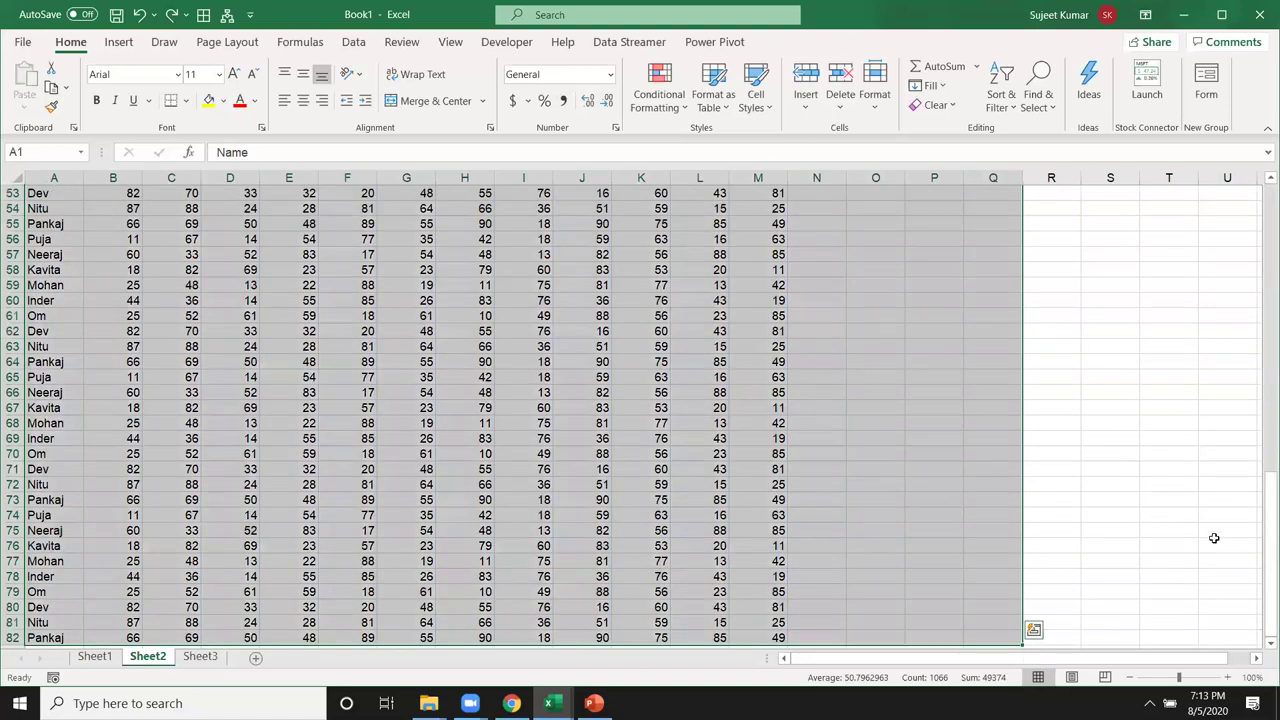
{"action": "mouse_move", "coordinate": [1261, 535]}
{"action": "left_mouse_down"}
{"action": "mouse_move", "coordinate": [1261, 225]}
{"action": "mouse_move", "coordinate": [1261, 492]}
{"action": "left_mouse_up"}
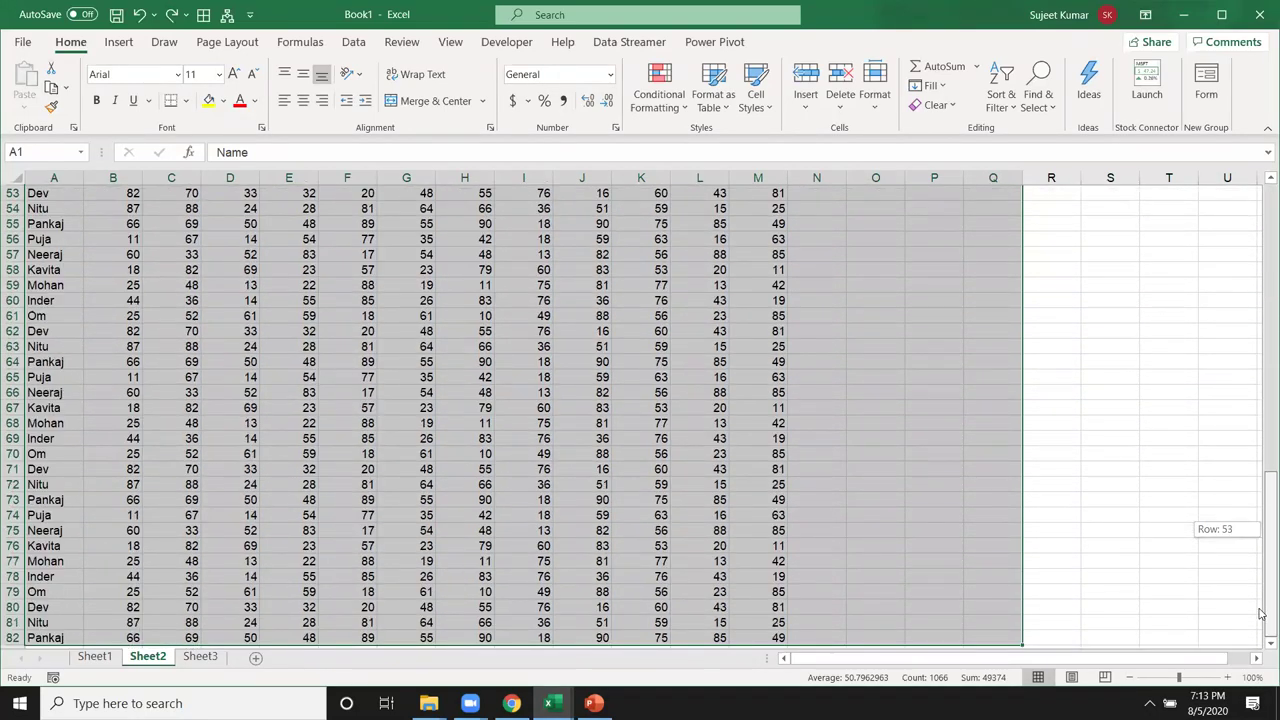
{"action": "left_click_drag", "start_coordinate": [1261, 492], "coordinate": [1261, 194]}
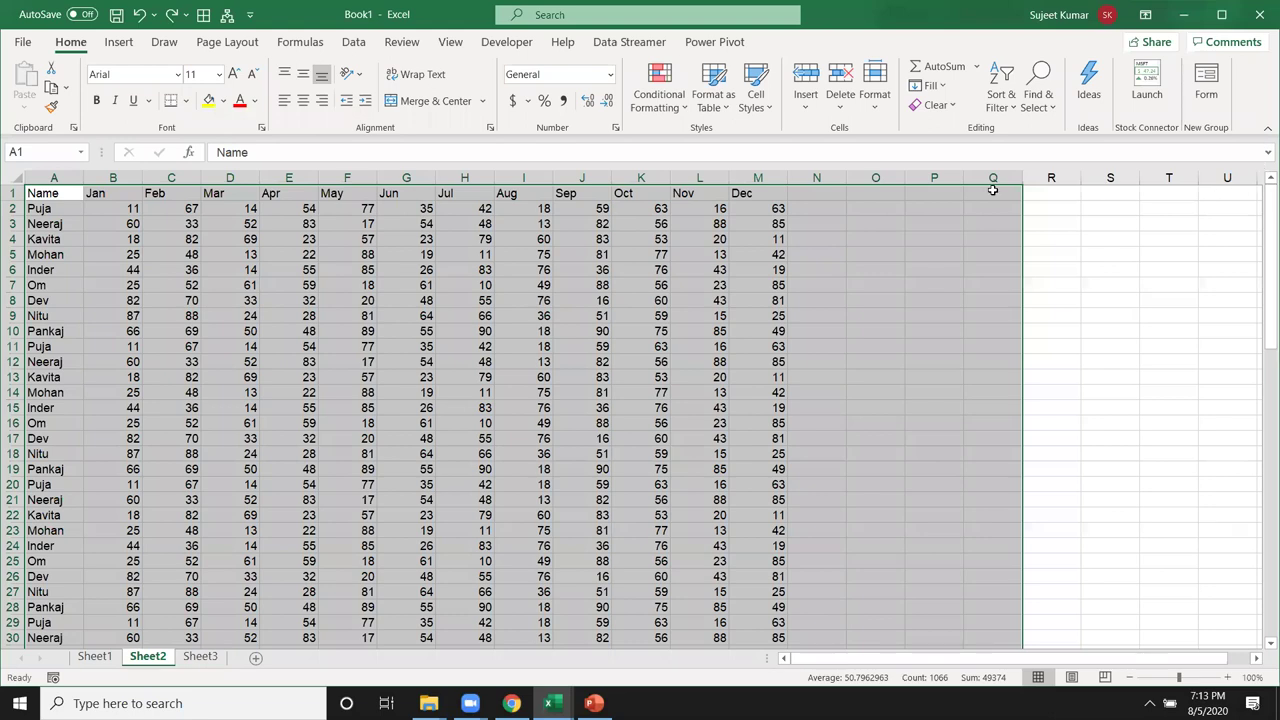
{"action": "left_click_drag", "start_coordinate": [820, 178], "coordinate": [964, 202]}
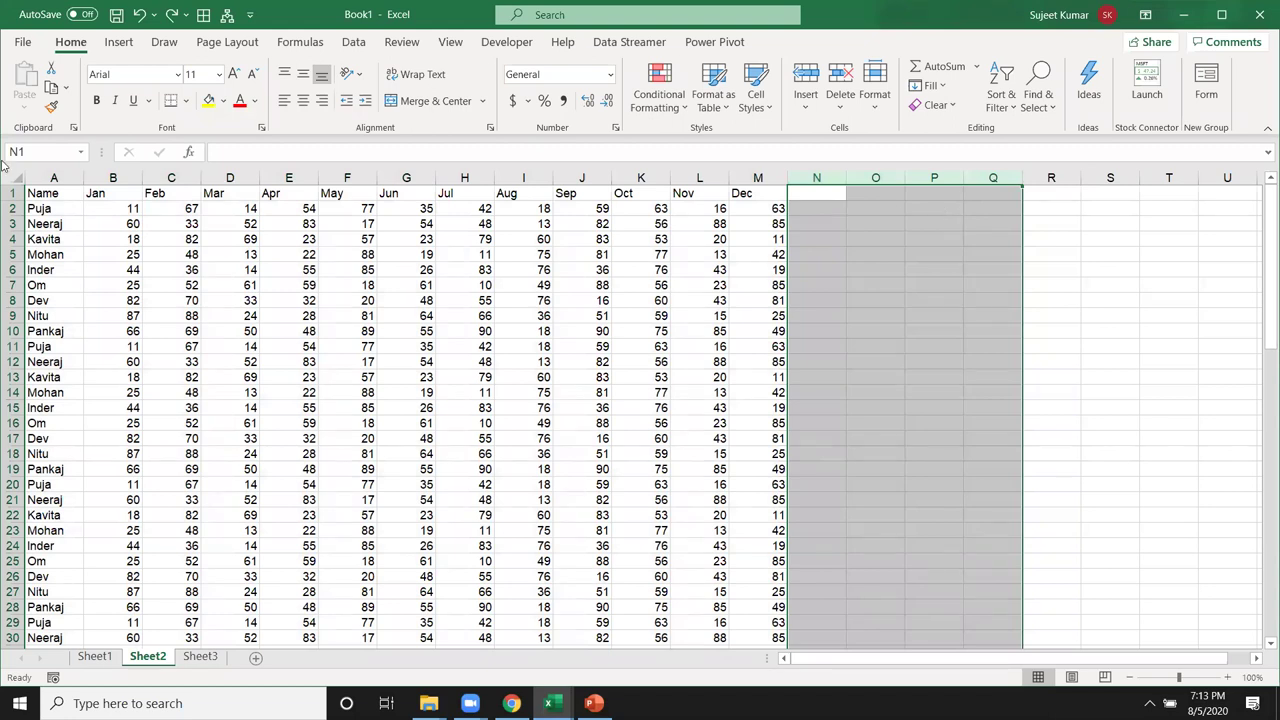
{"action": "left_click", "coordinate": [40, 197]}
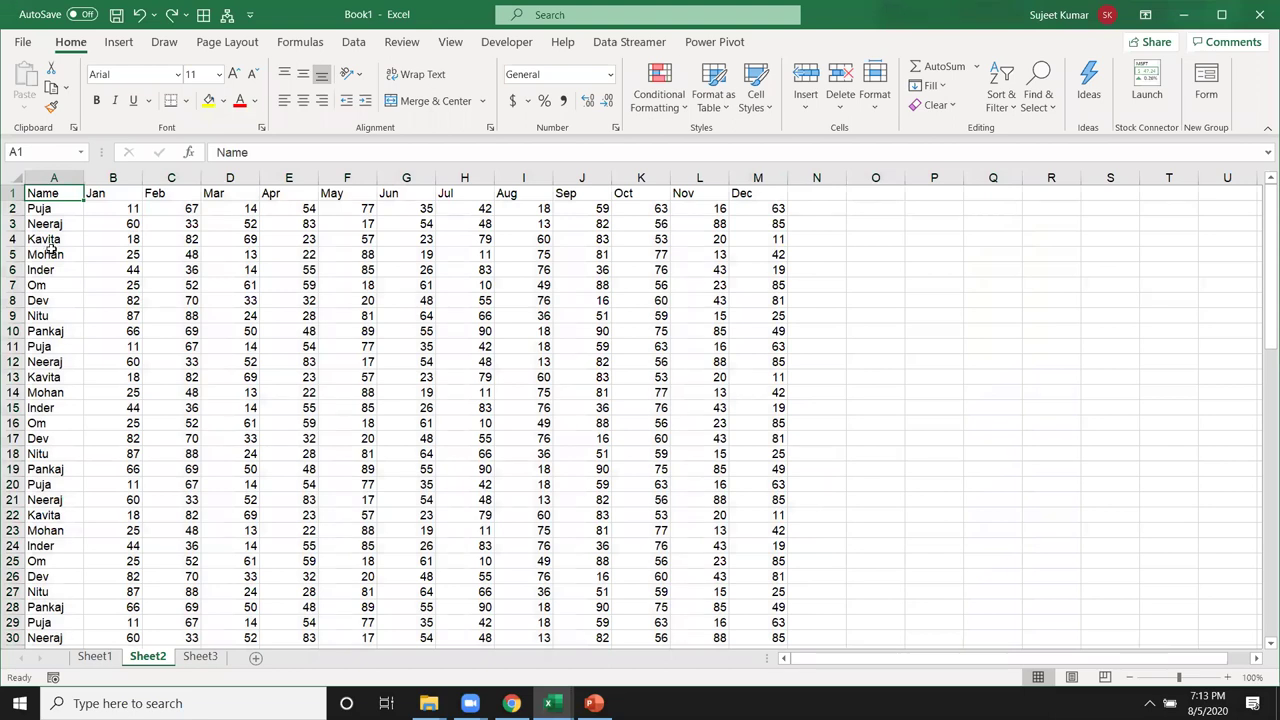
{"action": "key", "text": "ctrl+End"}
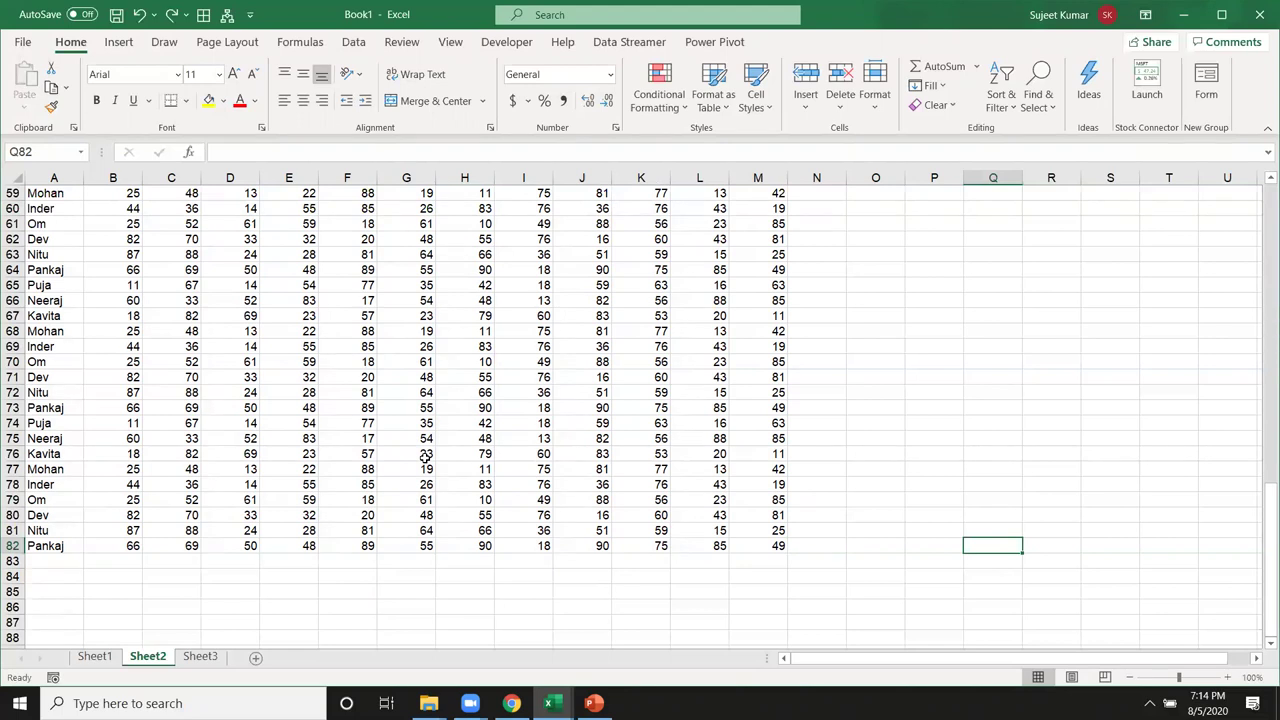
{"action": "key", "text": "Left"}
{"action": "key", "text": "Left"}
{"action": "key", "text": "Left"}
{"action": "key", "text": "Left"}
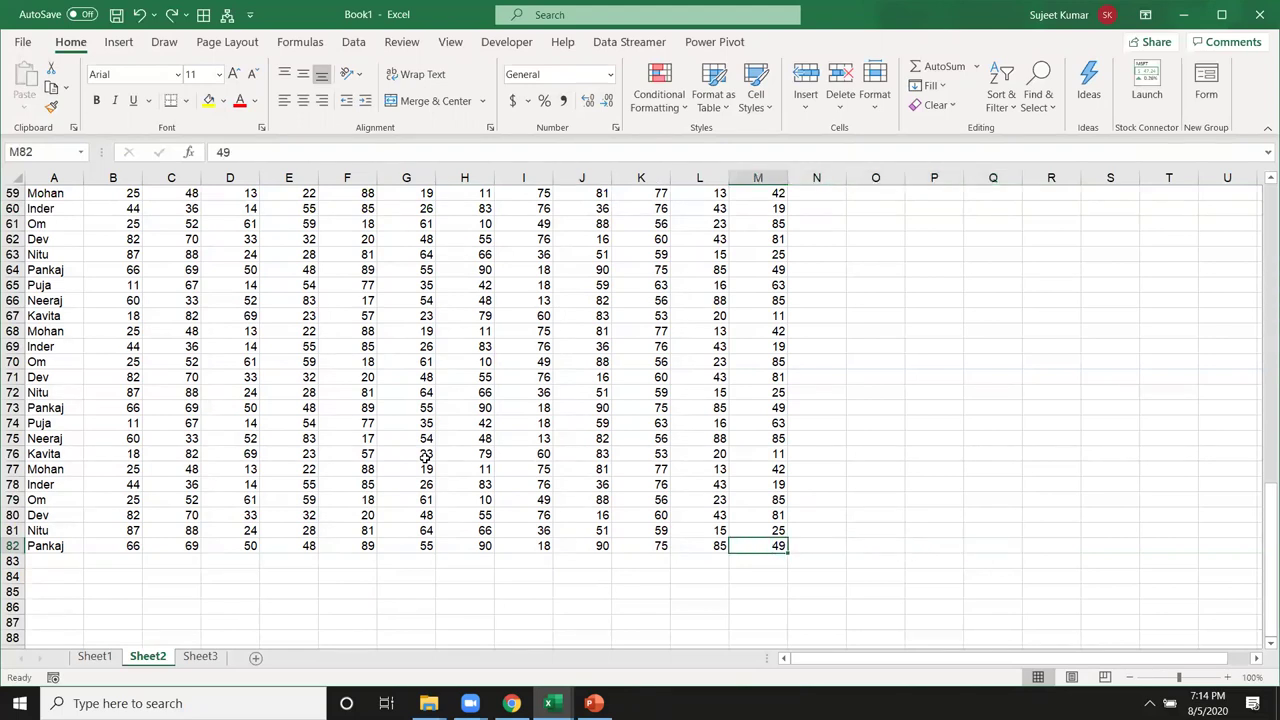
{"action": "key", "text": "ctrl+Up"}
{"action": "key", "text": "ctrl+Left"}
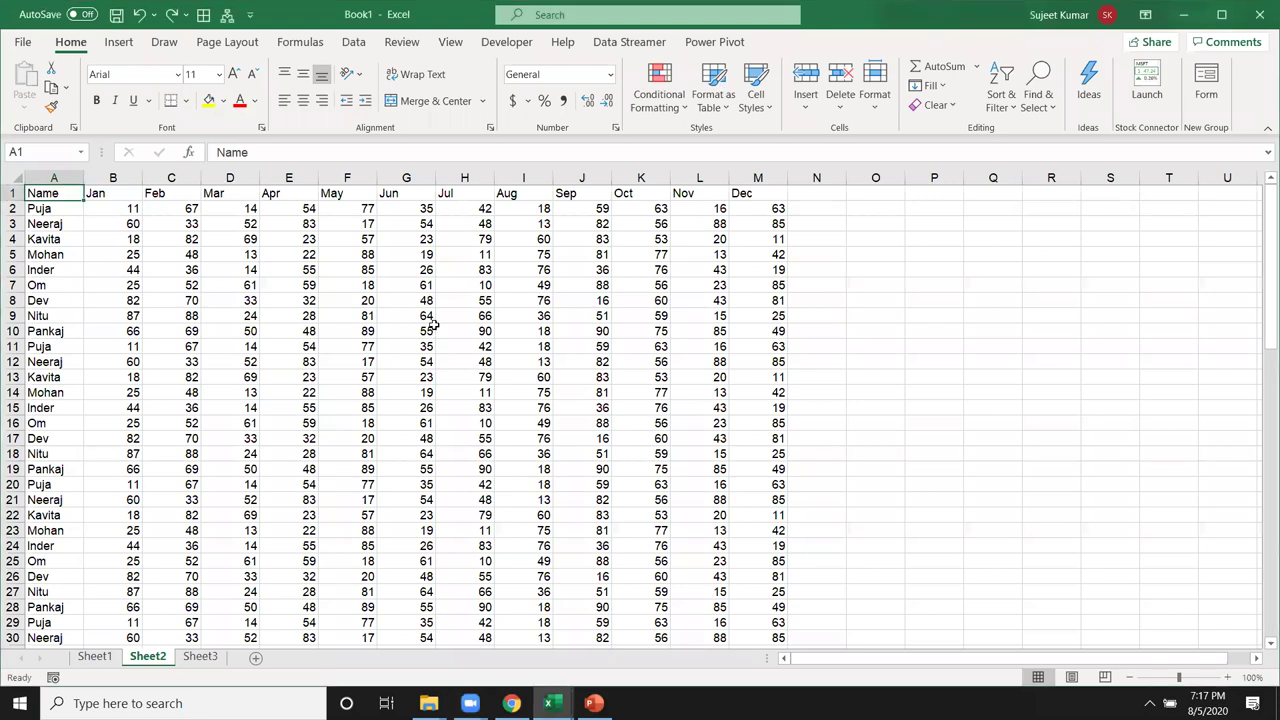
{"action": "key", "text": "ctrl+shift+Right"}
{"action": "key", "text": "ctrl+shift+Down"}
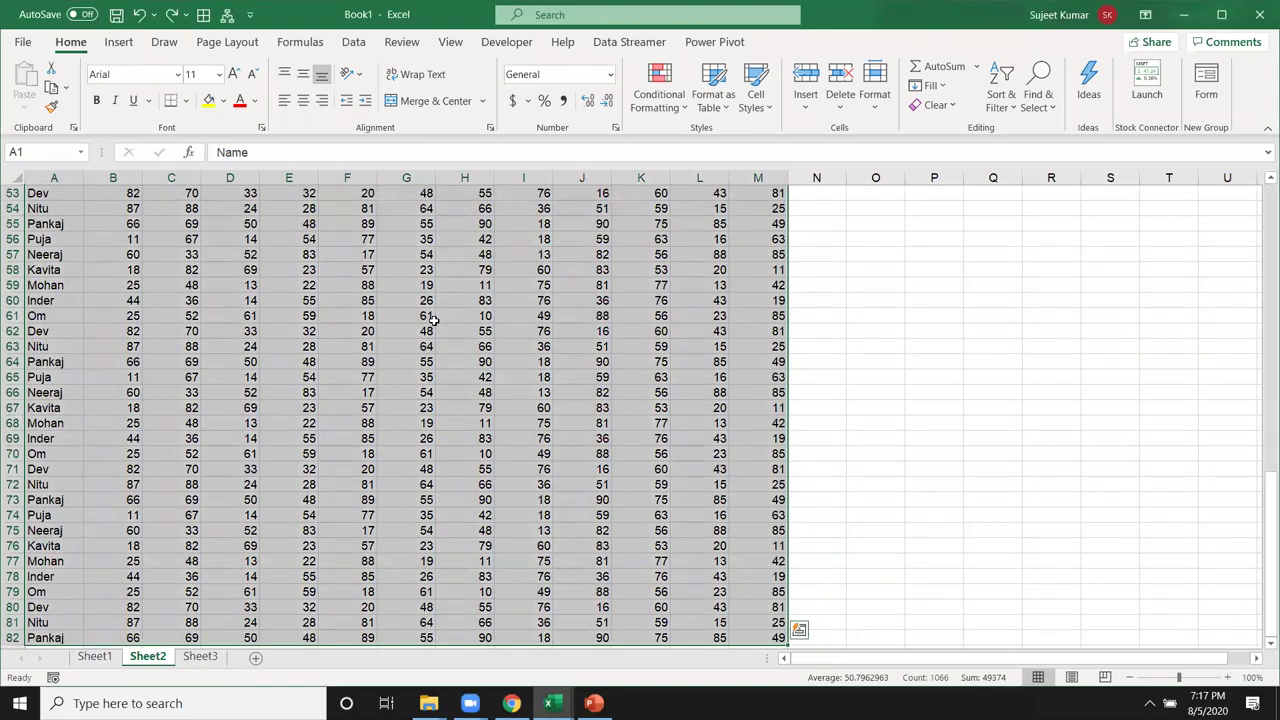
{"action": "key", "text": "ctrl+Home"}
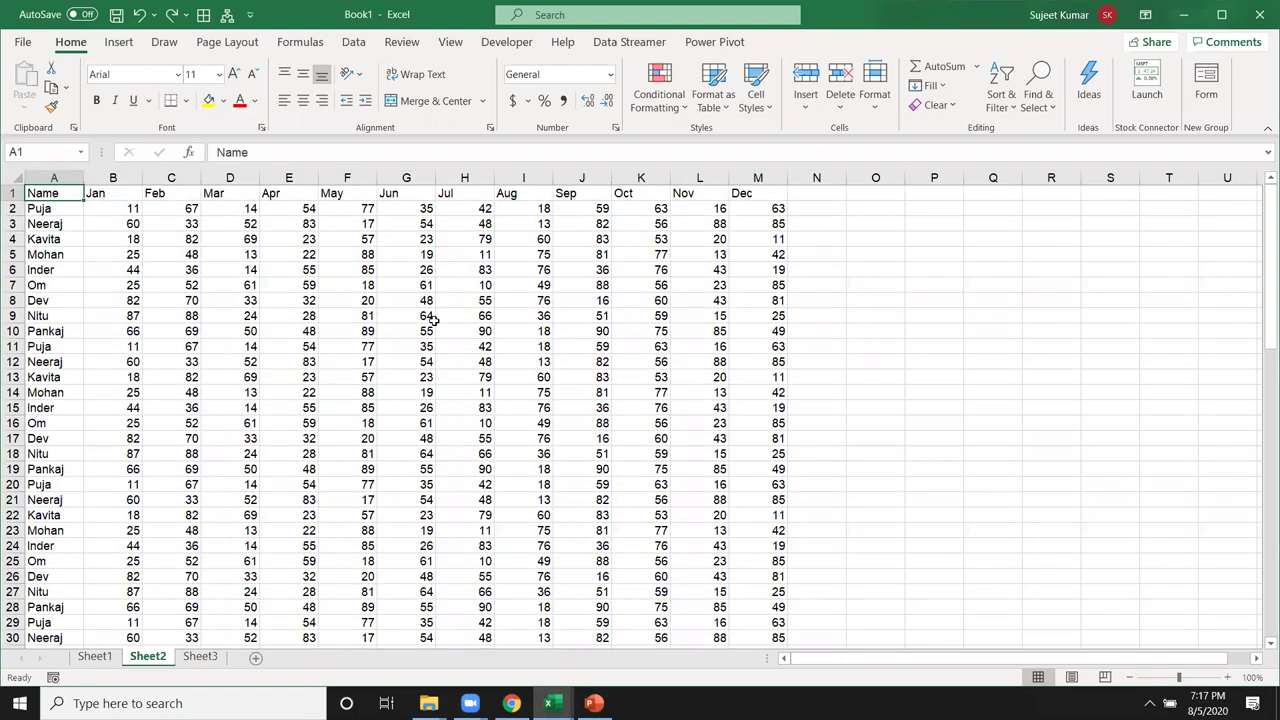
{"action": "key", "text": "ctrl+shift+Right"}
{"action": "key", "text": "ctrl+shift+Down"}
{"action": "key", "text": "ctrl+Home"}
{"action": "left_click", "coordinate": [737, 238]}
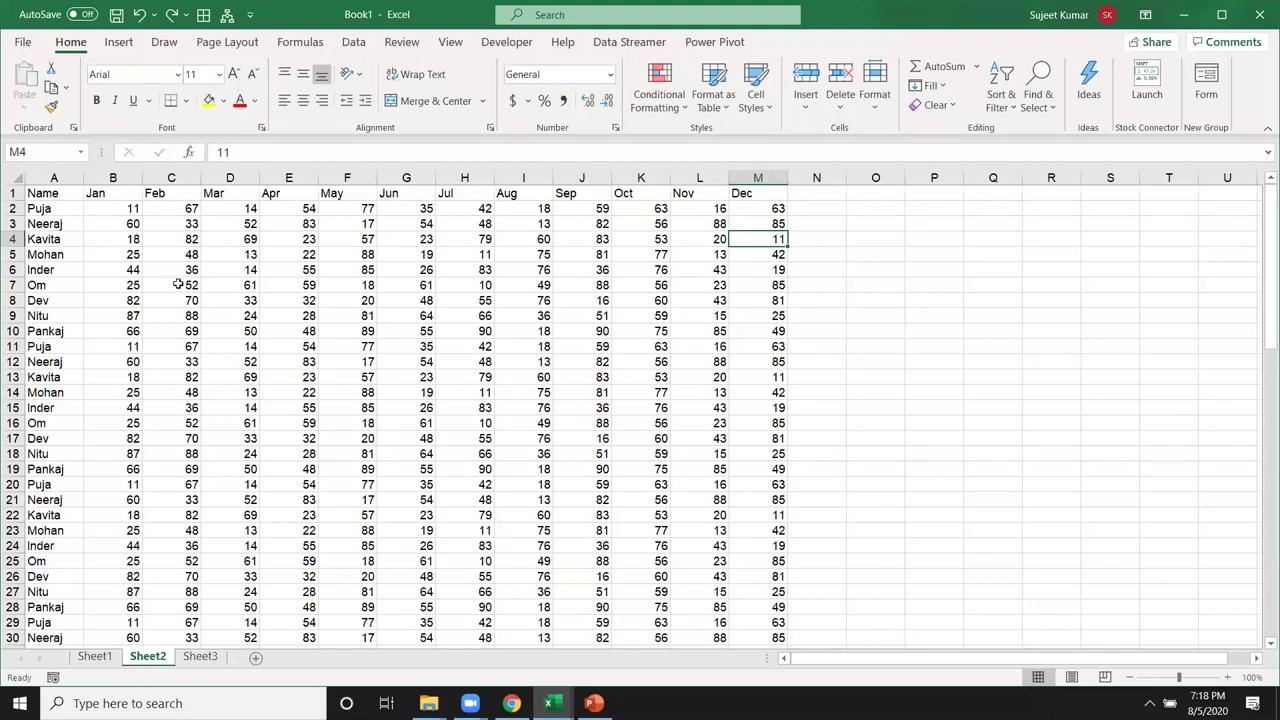
{"action": "left_click", "coordinate": [50, 467]}
- Select row 19 through the last data row and clear those scores
{"action": "key", "text": "ctrl+shift+Right"}
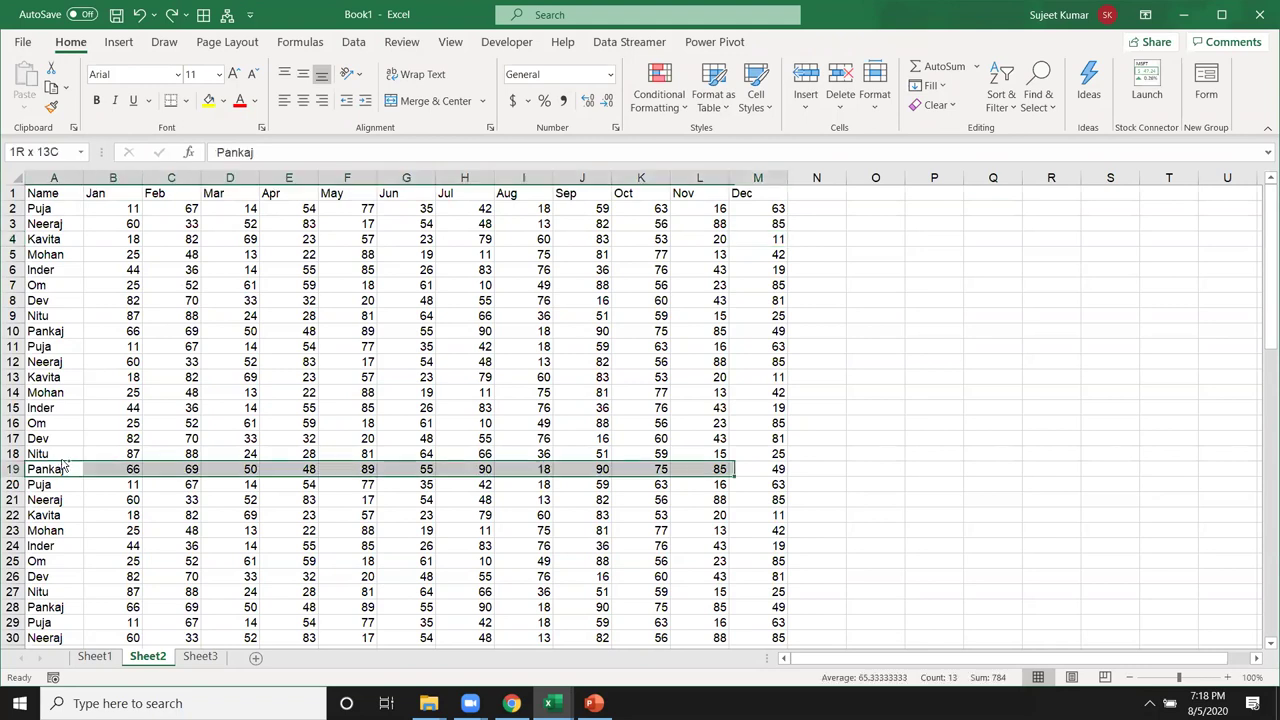
{"action": "key", "text": "ctrl+shift+Down"}
{"action": "key", "text": "Delete"}
{"action": "scroll", "coordinate": [62, 454], "scroll_direction": "up", "scroll_amount": 15}
{"action": "key", "text": "Up"}
{"action": "scroll", "coordinate": [62, 454], "scroll_direction": "up", "scroll_amount": 2}
- Select thirteen scattered cells: B2, E2, H2, K2, M8, L13, H13, E13, D9, B6, B11, B15, E17
{"action": "left_click", "coordinate": [150, 240]}
{"action": "left_click", "coordinate": [303, 240]}
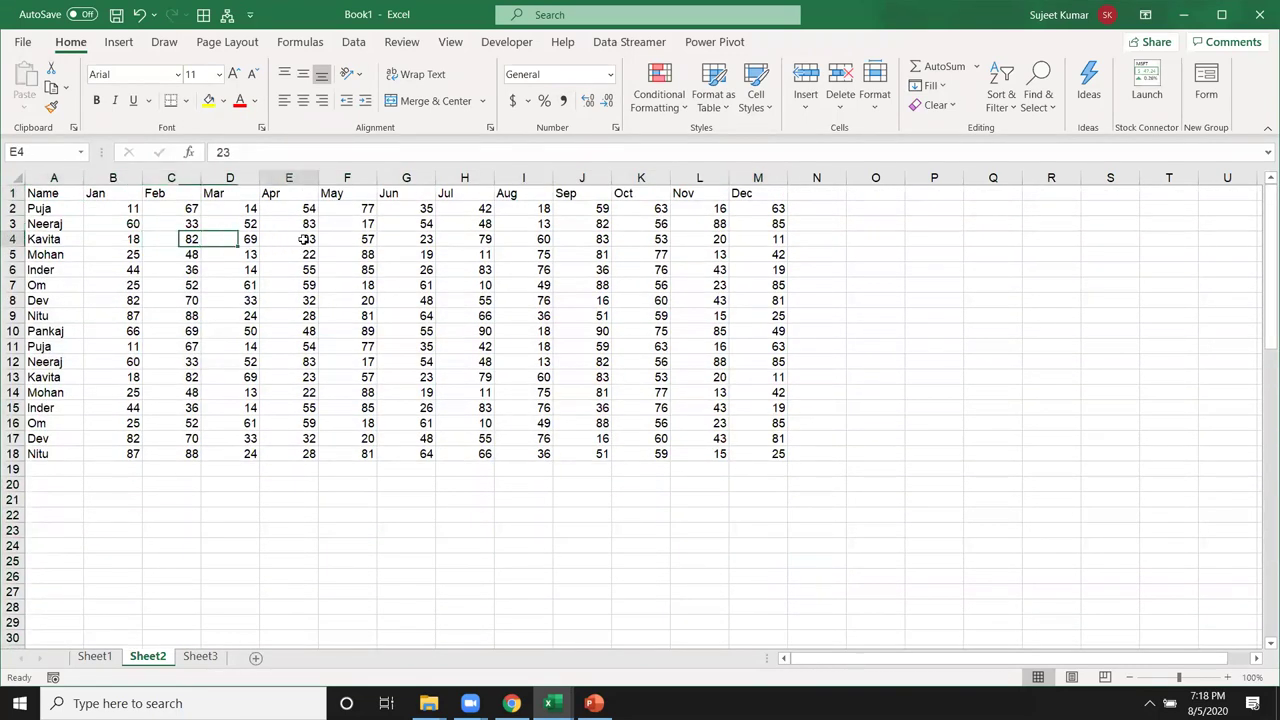
{"action": "left_click", "coordinate": [485, 240]}
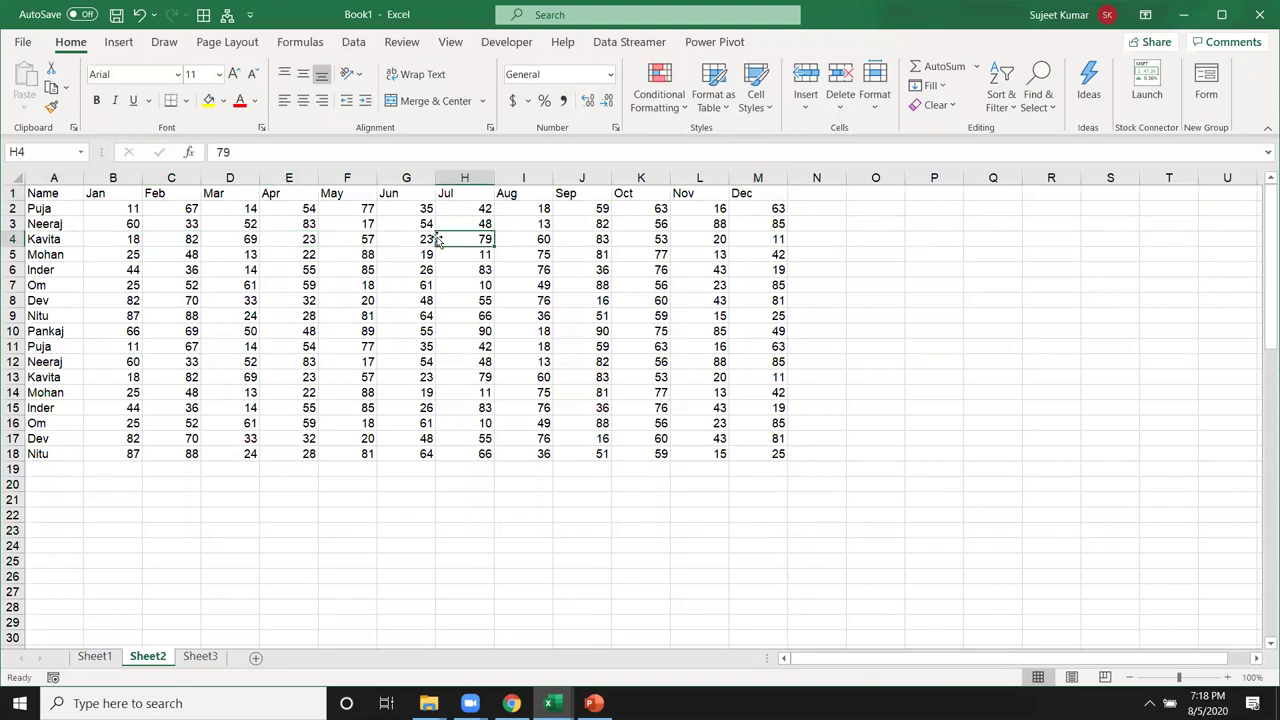
{"action": "left_click", "coordinate": [121, 212]}
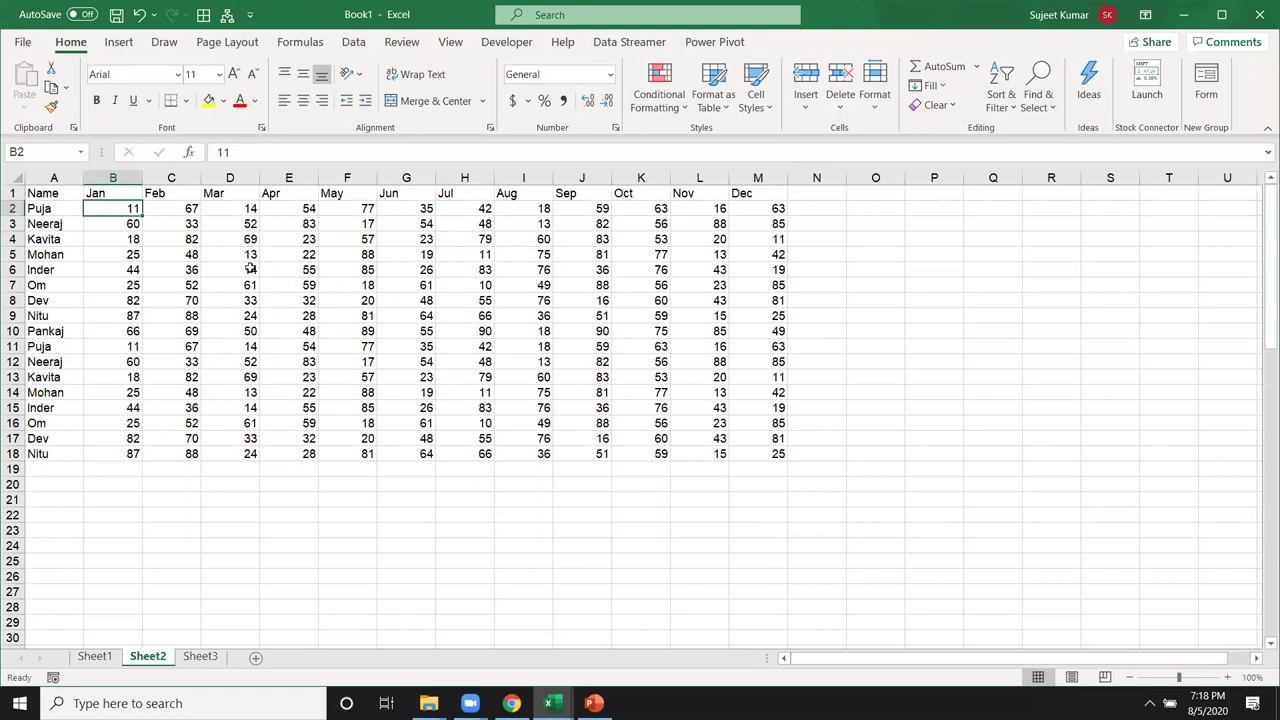
{"action": "left_click", "coordinate": [305, 214], "text": "ctrl"}
{"action": "left_click", "coordinate": [462, 210], "text": "ctrl"}
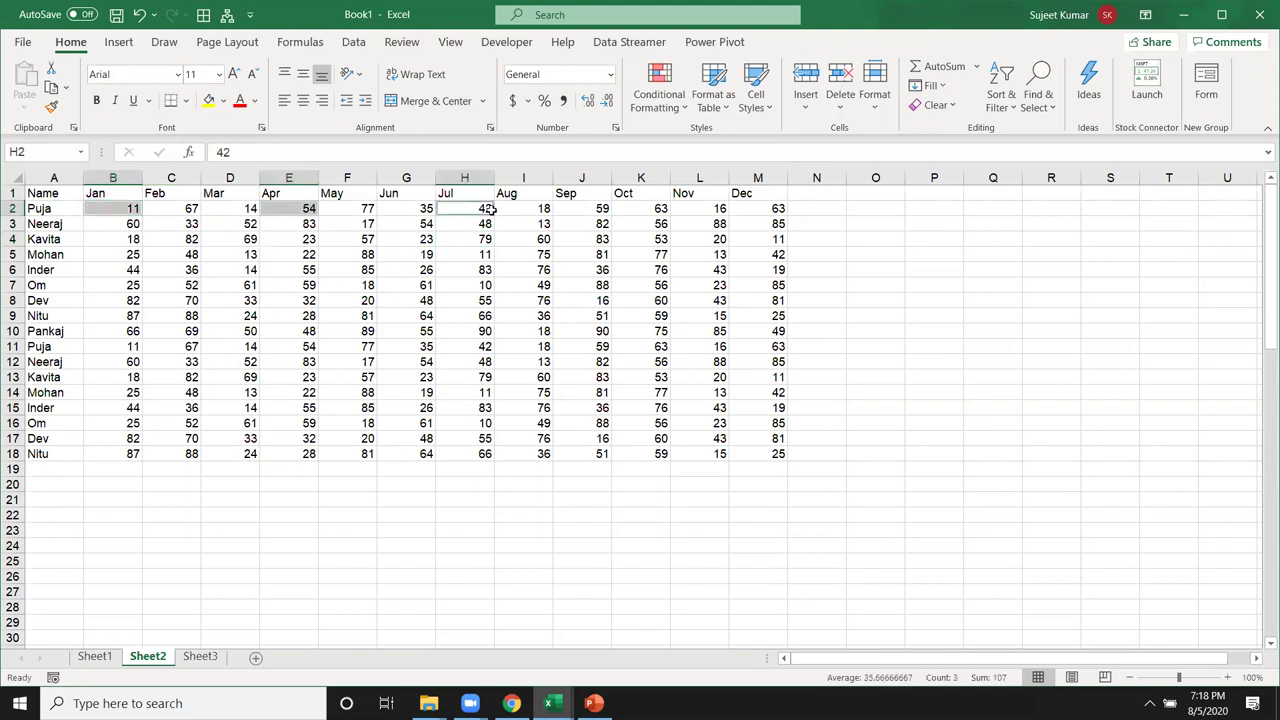
{"action": "left_click", "coordinate": [655, 210], "text": "ctrl"}
{"action": "left_click", "coordinate": [770, 300], "text": "ctrl"}
{"action": "left_click", "coordinate": [705, 377], "text": "ctrl"}
{"action": "left_click", "coordinate": [478, 377], "text": "ctrl"}
{"action": "left_click", "coordinate": [290, 377], "text": "ctrl"}
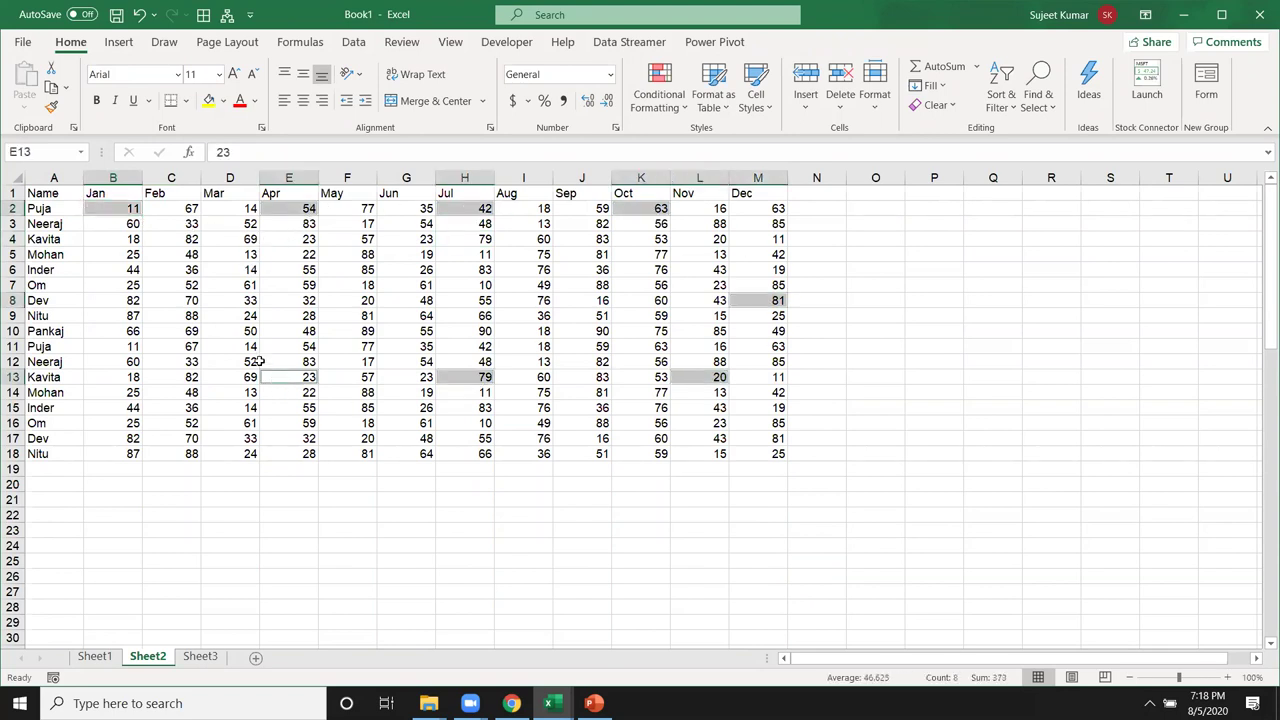
{"action": "left_click", "coordinate": [207, 313], "text": "ctrl"}
{"action": "left_click", "coordinate": [128, 272], "text": "ctrl"}
{"action": "left_click", "coordinate": [120, 345], "text": "ctrl"}
{"action": "left_click", "coordinate": [125, 405], "text": "ctrl"}
{"action": "left_click", "coordinate": [308, 438], "text": "ctrl"}
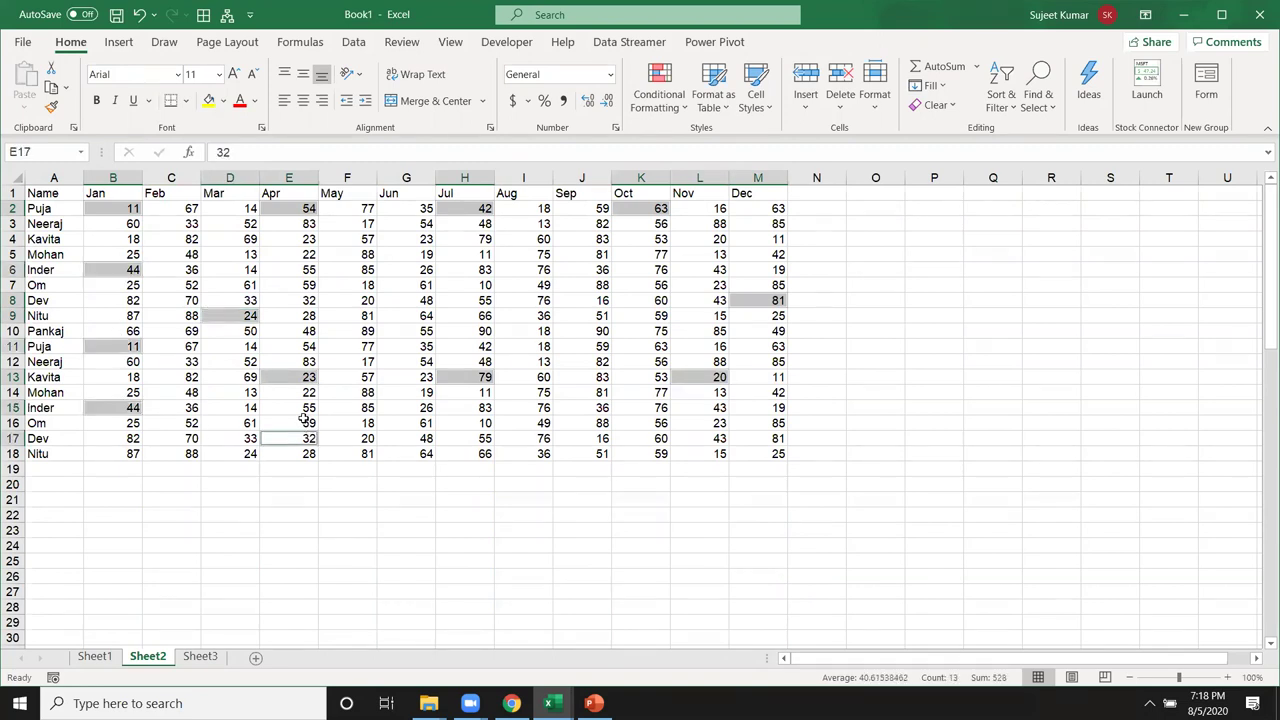
- Try copying the scattered cells, dismiss the warning, then apply and undo a yellow fill
{"action": "key", "text": "ctrl+c"}
{"action": "key", "text": "Return"}
{"action": "left_click", "coordinate": [209, 100]}
{"action": "key", "text": "ctrl+z"}
{"action": "left_click", "coordinate": [325, 286]}
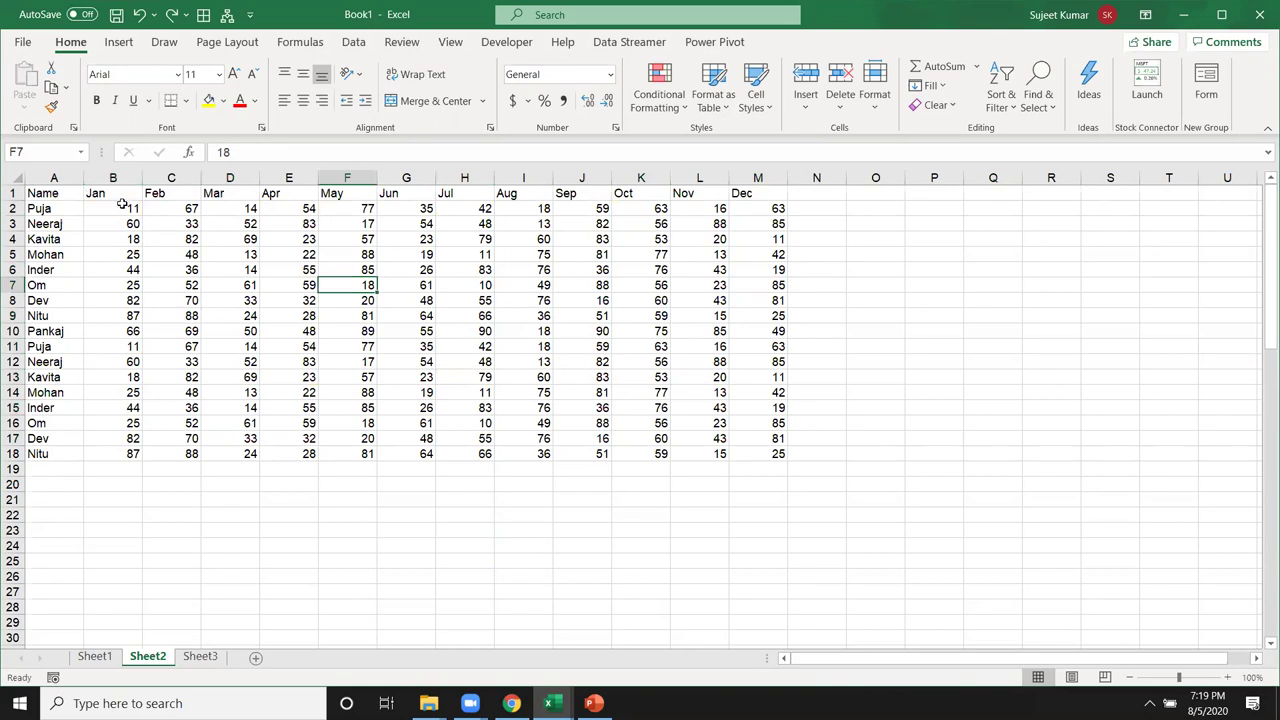
{"action": "left_click_drag", "start_coordinate": [121, 205], "coordinate": [250, 208]}
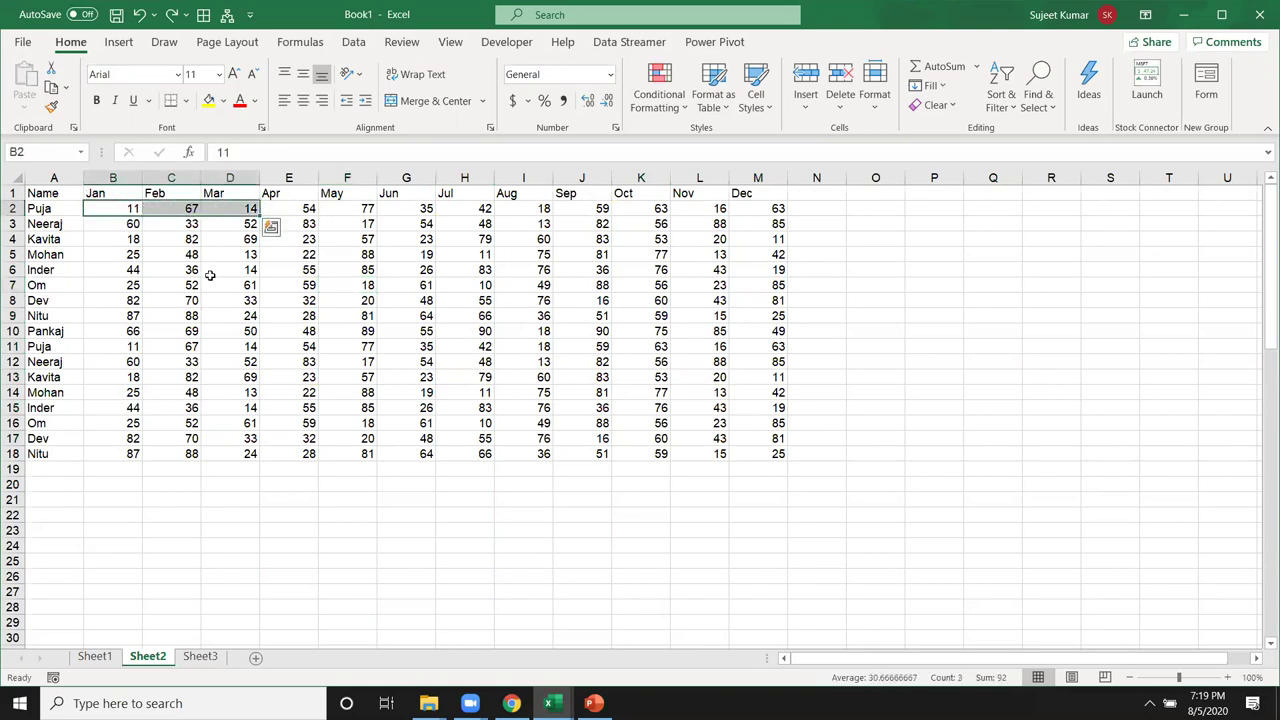
{"action": "left_click_drag", "start_coordinate": [114, 286], "coordinate": [223, 282]}
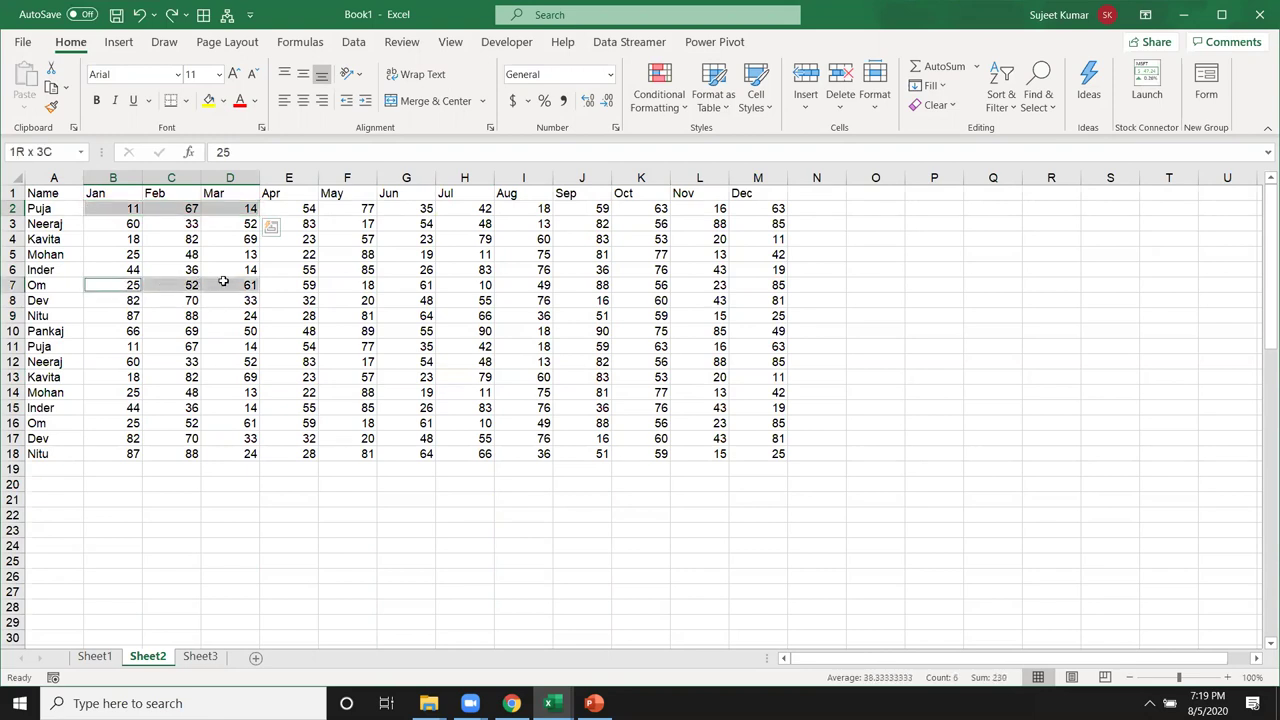
{"action": "left_click_drag", "start_coordinate": [130, 362], "coordinate": [229, 363]}
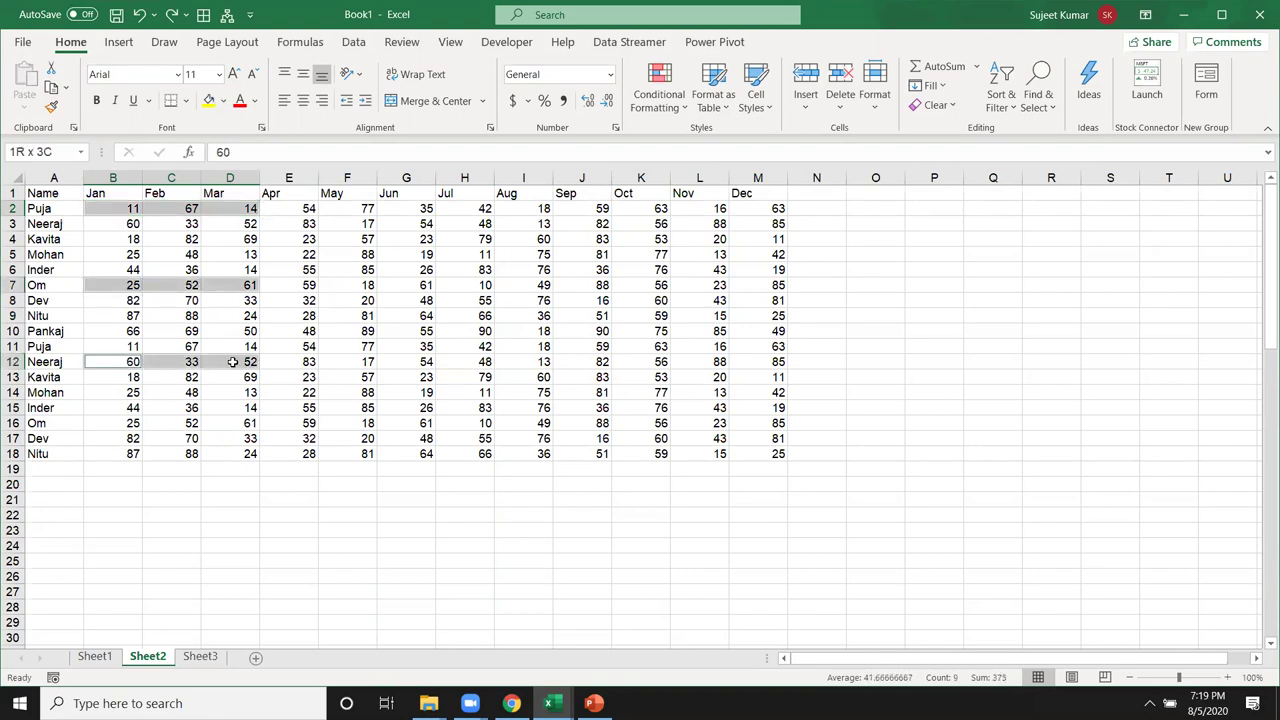
{"action": "left_click", "coordinate": [116, 407], "text": "ctrl"}
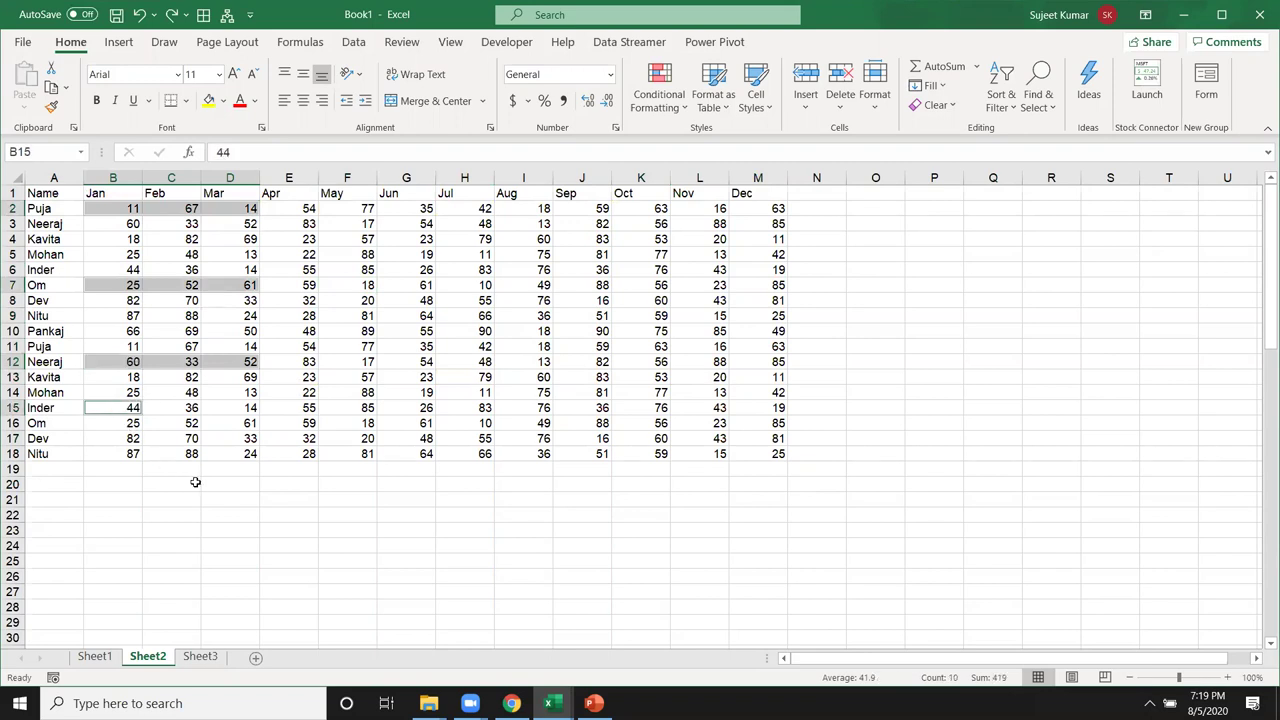
{"action": "key", "text": "ctrl+c"}
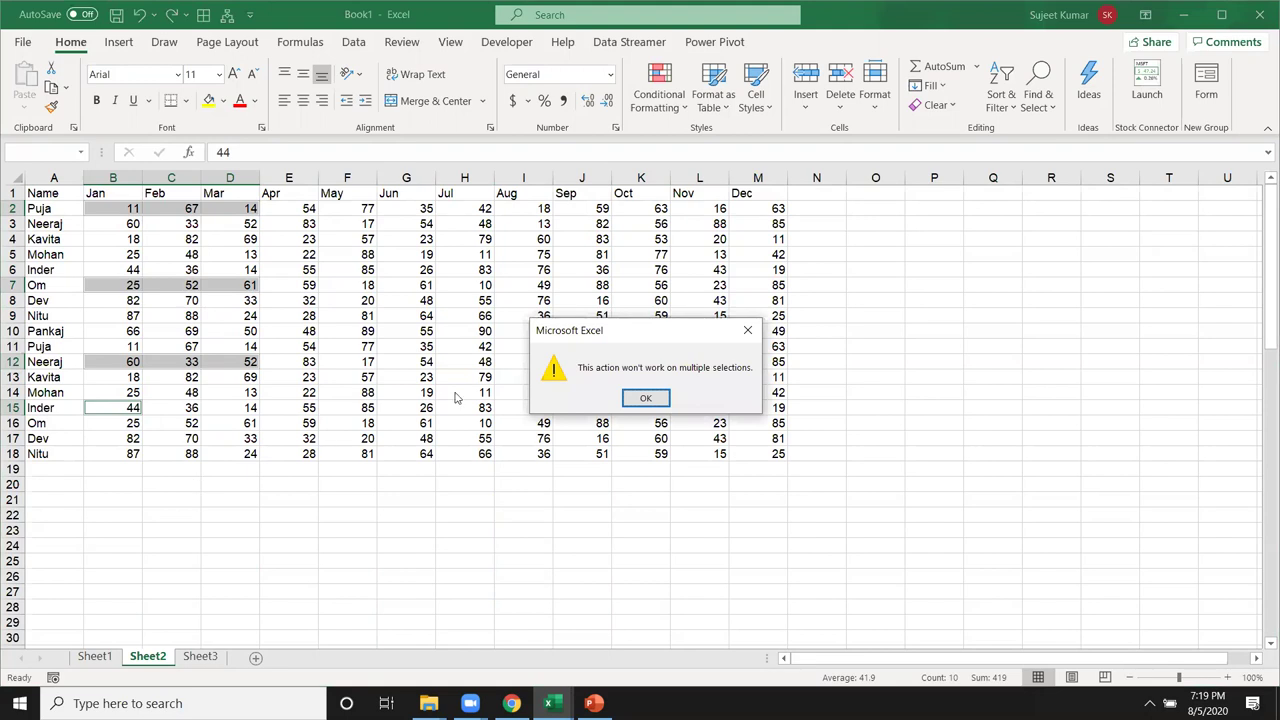
{"action": "left_click", "coordinate": [635, 398]}
{"action": "left_click_drag", "start_coordinate": [108, 408], "coordinate": [228, 408]}
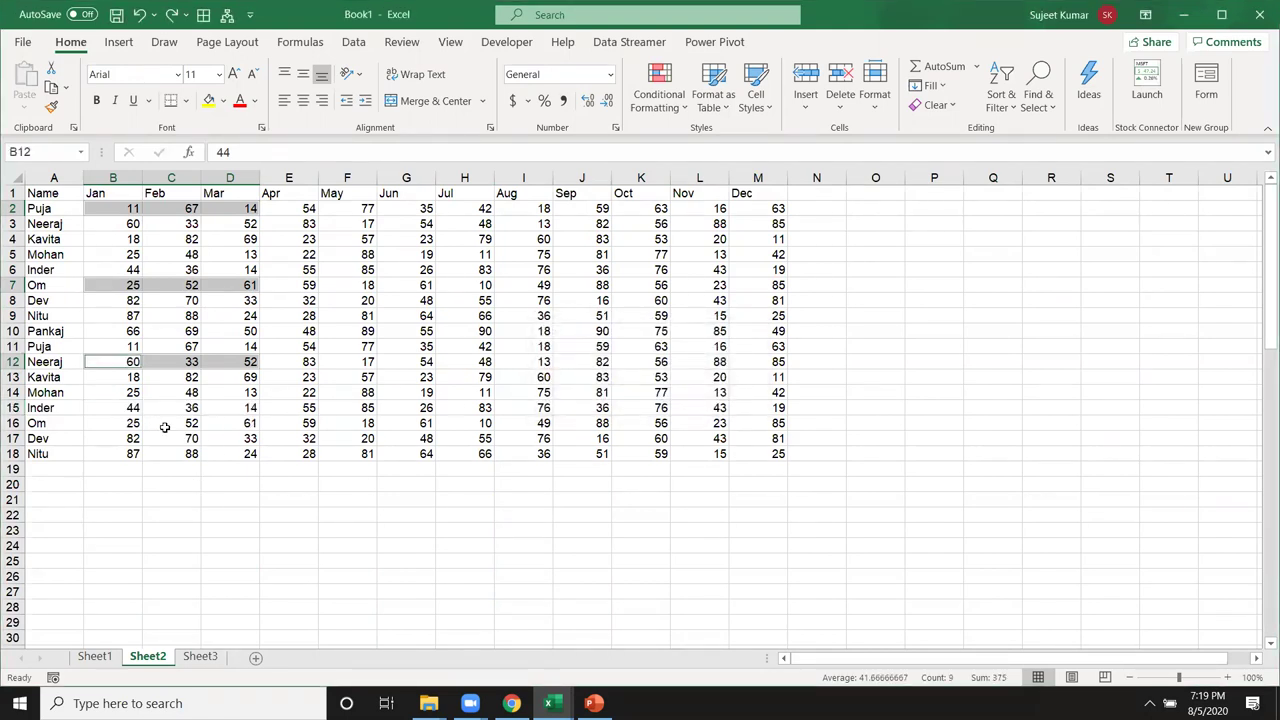
{"action": "left_click", "coordinate": [107, 408], "text": "ctrl"}
{"action": "left_click_drag", "start_coordinate": [107, 408], "coordinate": [228, 408]}
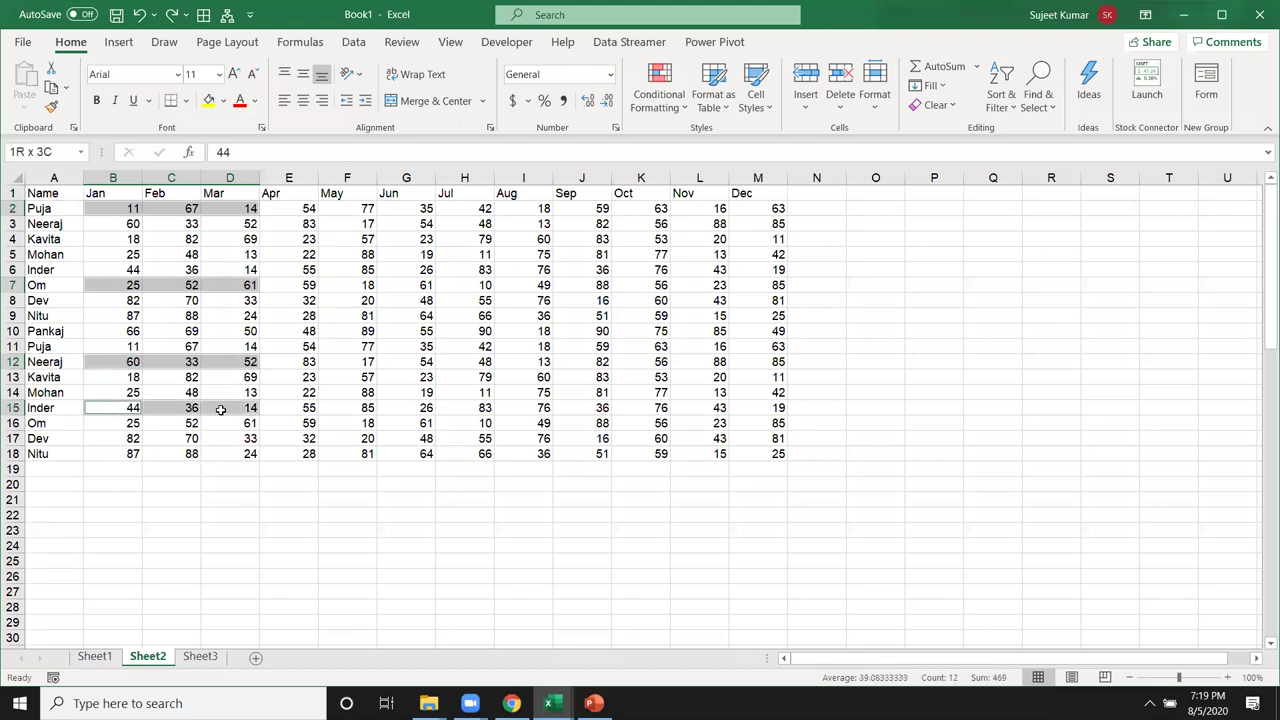
{"action": "key", "text": "ctrl+c"}
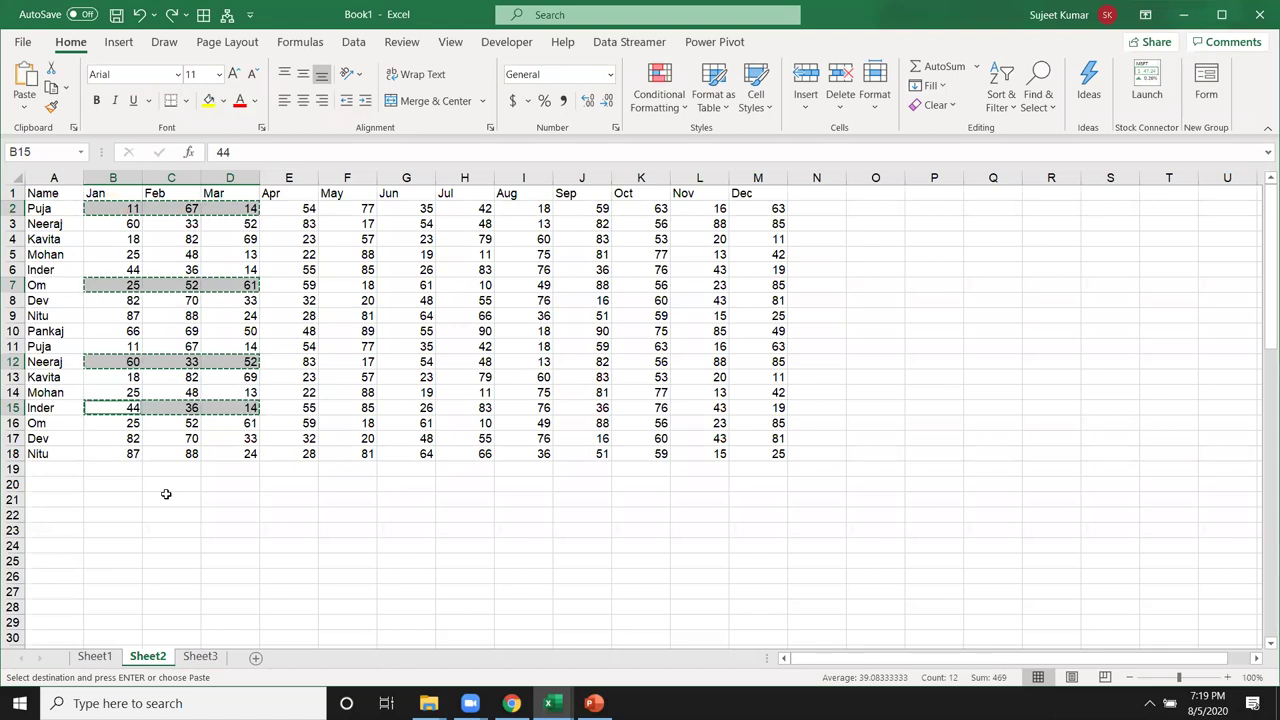
{"action": "key", "text": "Escape"}
{"action": "left_click", "coordinate": [345, 300]}
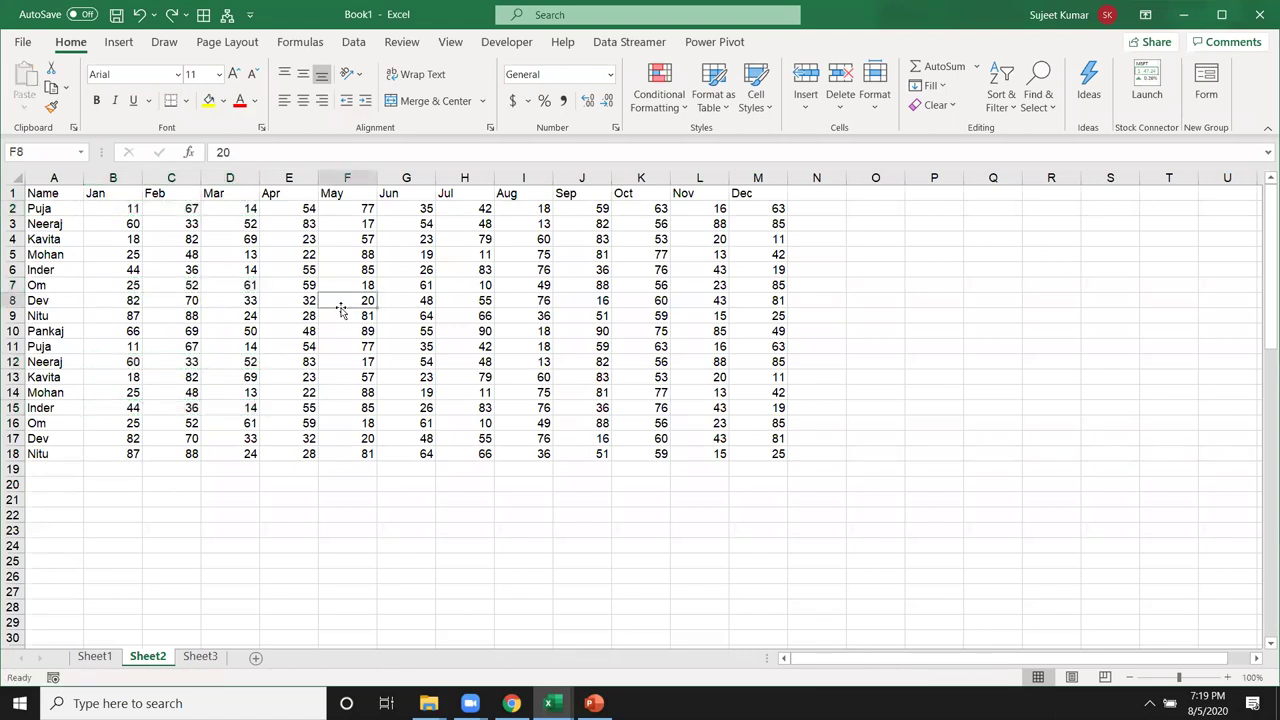
{"action": "left_click_drag", "start_coordinate": [121, 208], "coordinate": [230, 208]}
{"action": "left_click", "coordinate": [171, 270]}
{"action": "left_click_drag", "start_coordinate": [107, 208], "coordinate": [238, 208], "text": "ctrl"}
{"action": "left_click", "coordinate": [120, 300], "text": "ctrl"}
{"action": "left_click_drag", "start_coordinate": [171, 302], "coordinate": [230, 300], "text": "ctrl"}
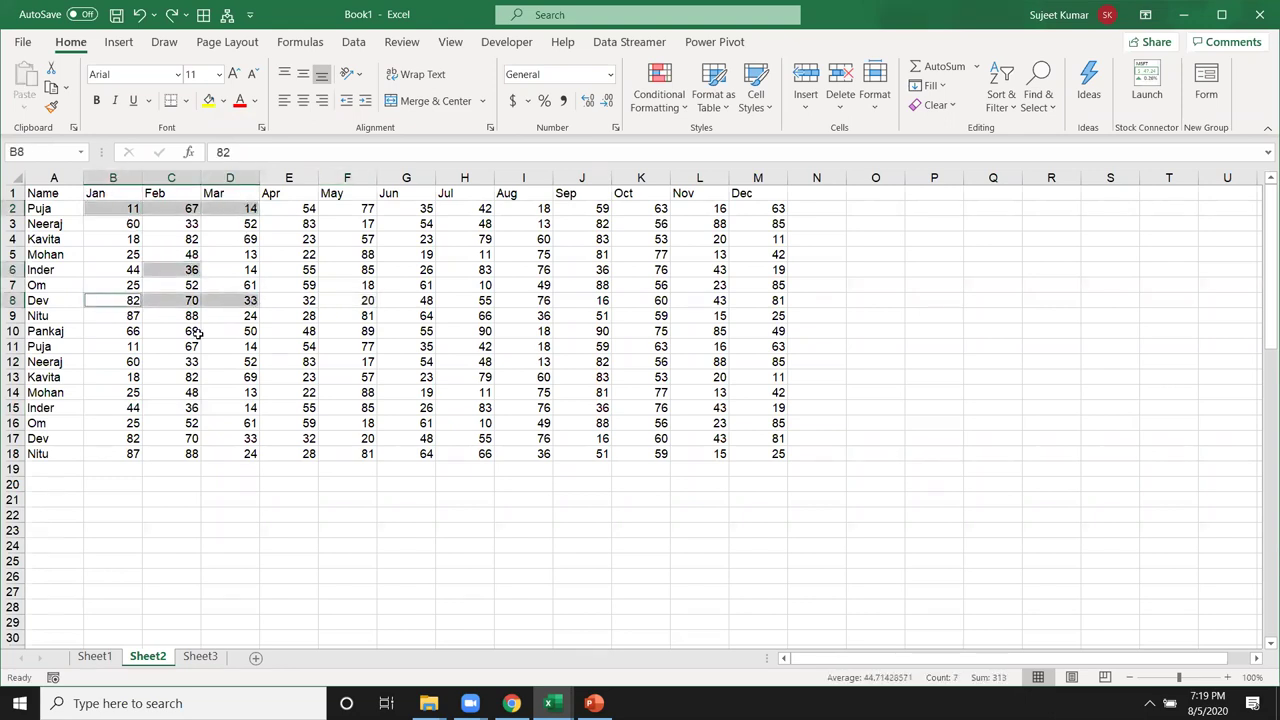
{"action": "left_click_drag", "start_coordinate": [120, 362], "coordinate": [236, 362], "text": "ctrl"}
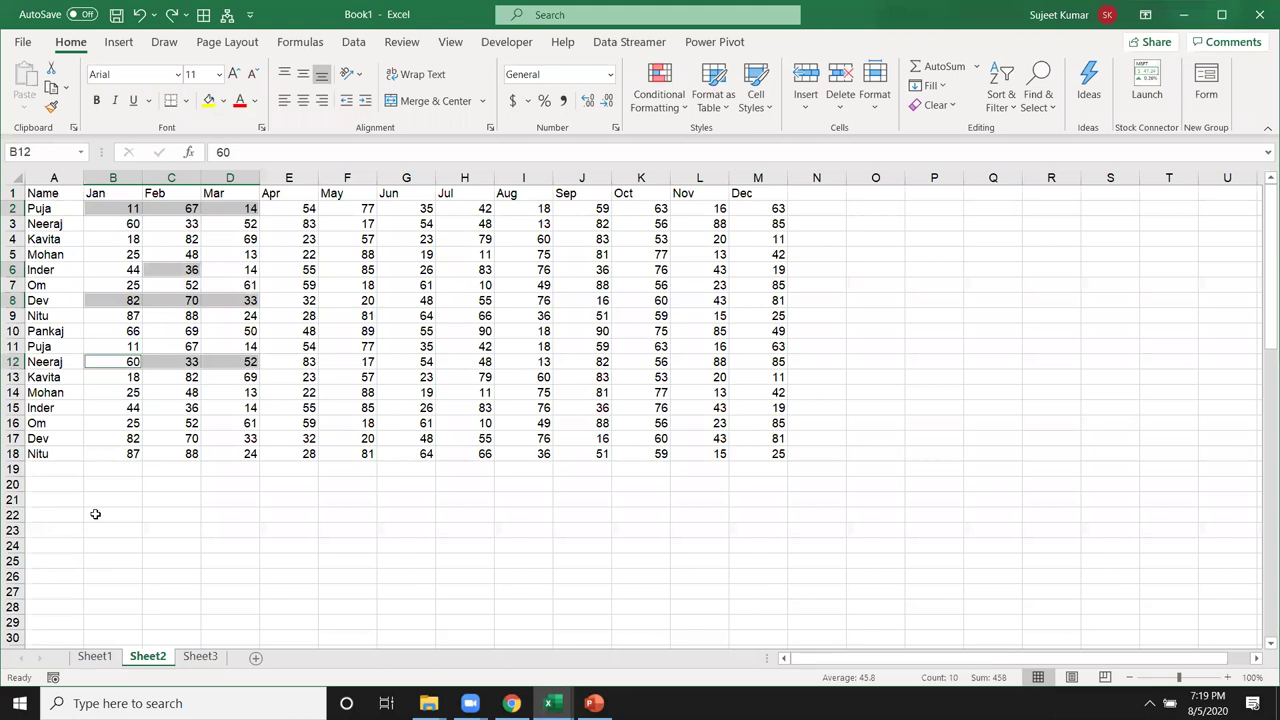
{"action": "left_click", "coordinate": [172, 269], "text": "ctrl"}
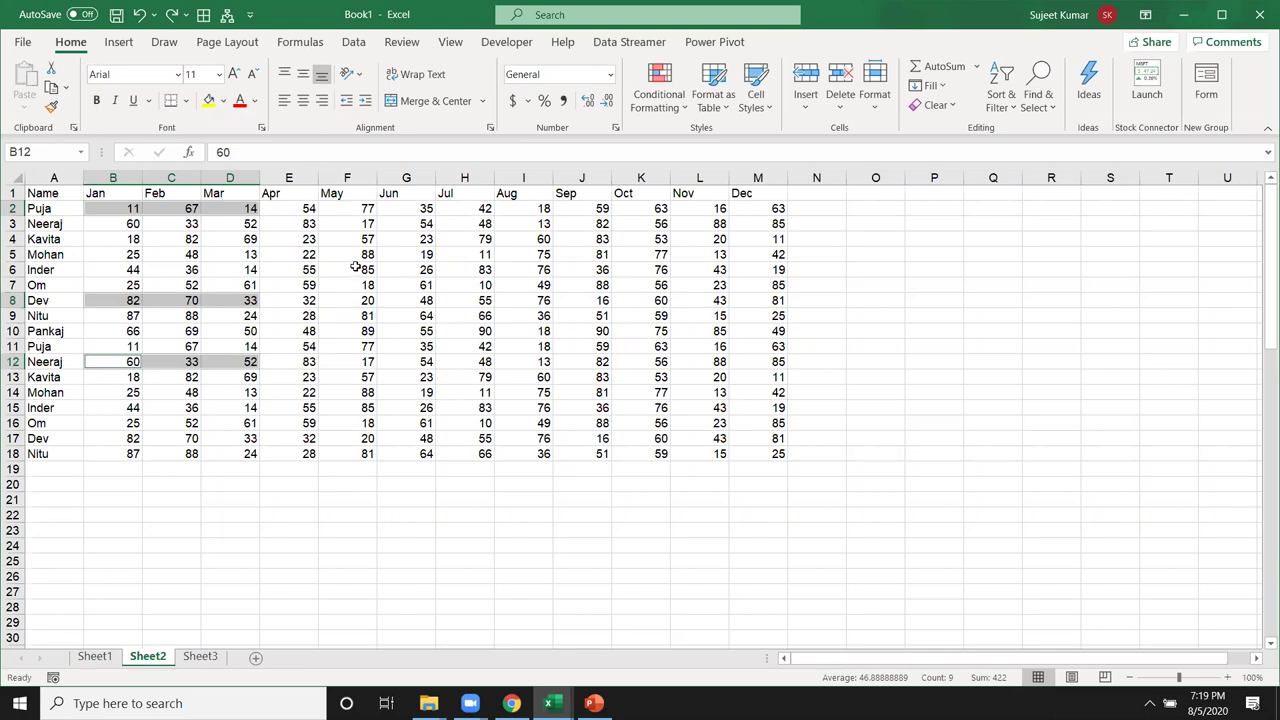
{"action": "key", "text": "ctrl+c"}
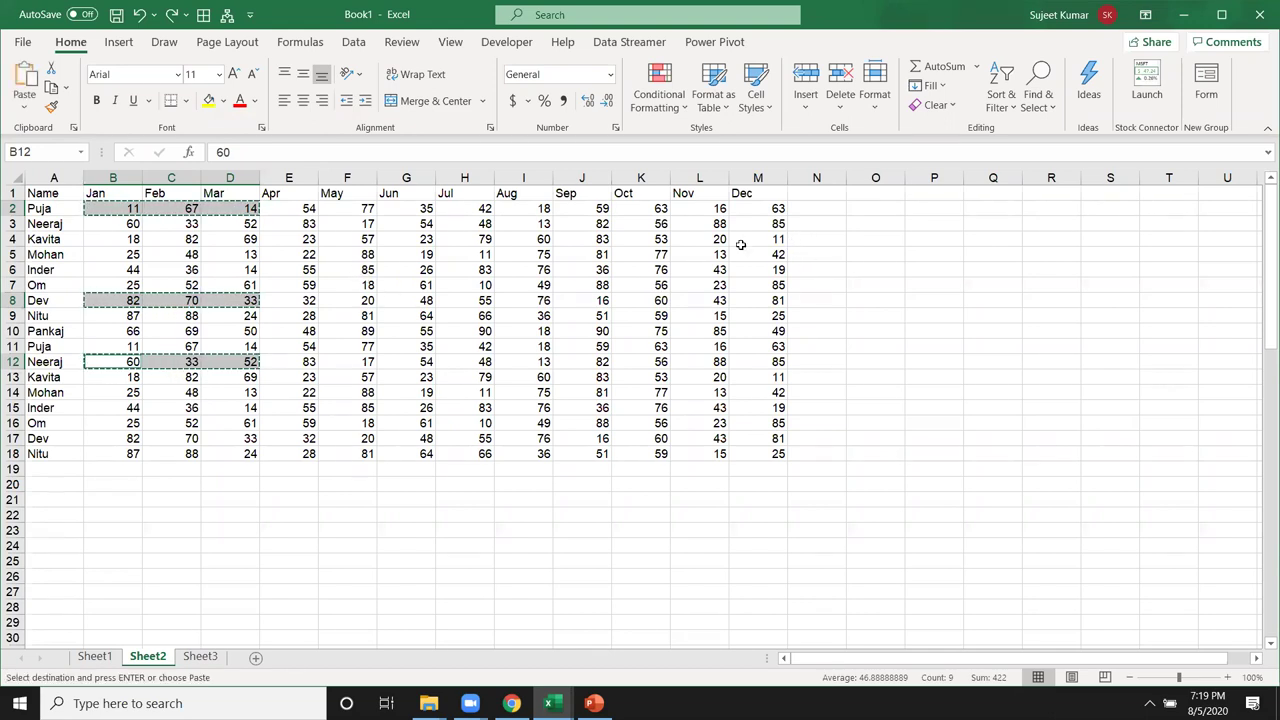
{"action": "key", "text": "Escape"}
{"action": "left_click", "coordinate": [125, 208]}
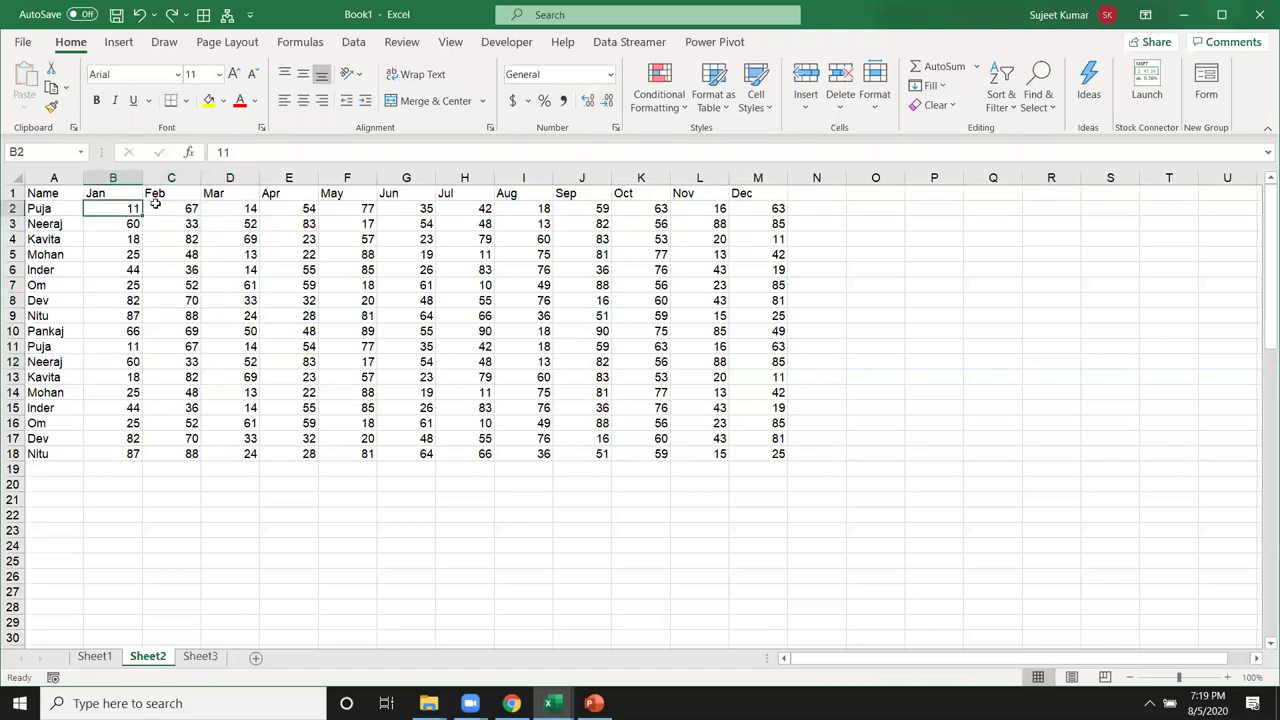
- Try a scattered group of B8, B13, B16, F2 and F7, then drop it
{"action": "left_click", "coordinate": [124, 297], "text": "ctrl"}
{"action": "left_click", "coordinate": [119, 376], "text": "ctrl"}
{"action": "left_click", "coordinate": [110, 423], "text": "ctrl"}
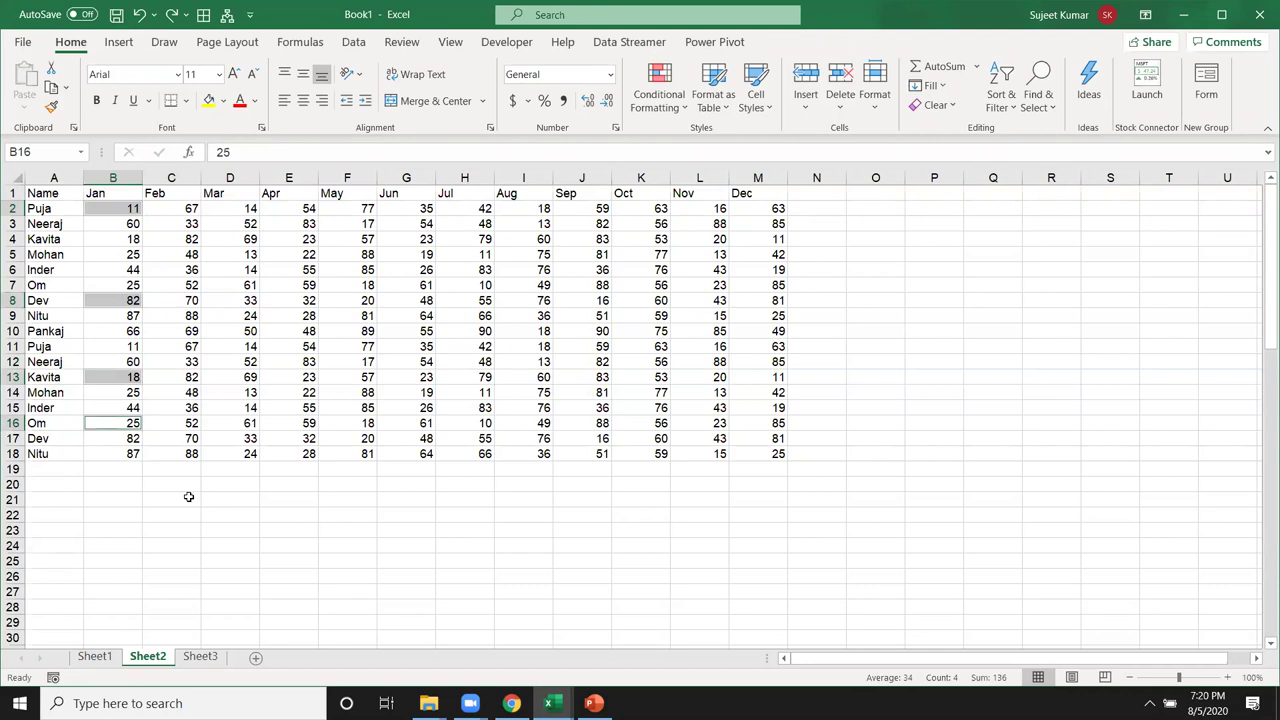
{"action": "key", "text": "ctrl+c"}
{"action": "key", "text": "Escape"}
{"action": "left_click", "coordinate": [367, 208], "text": "ctrl"}
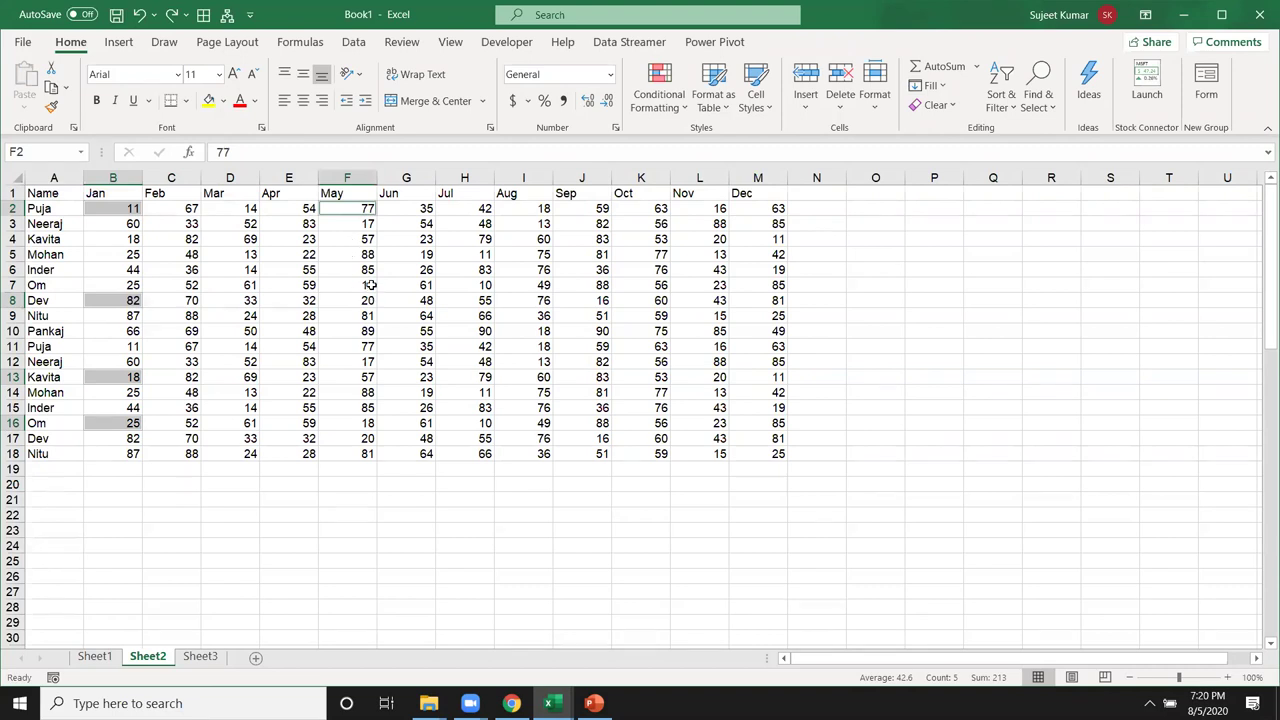
{"action": "left_click", "coordinate": [368, 285], "text": "ctrl"}
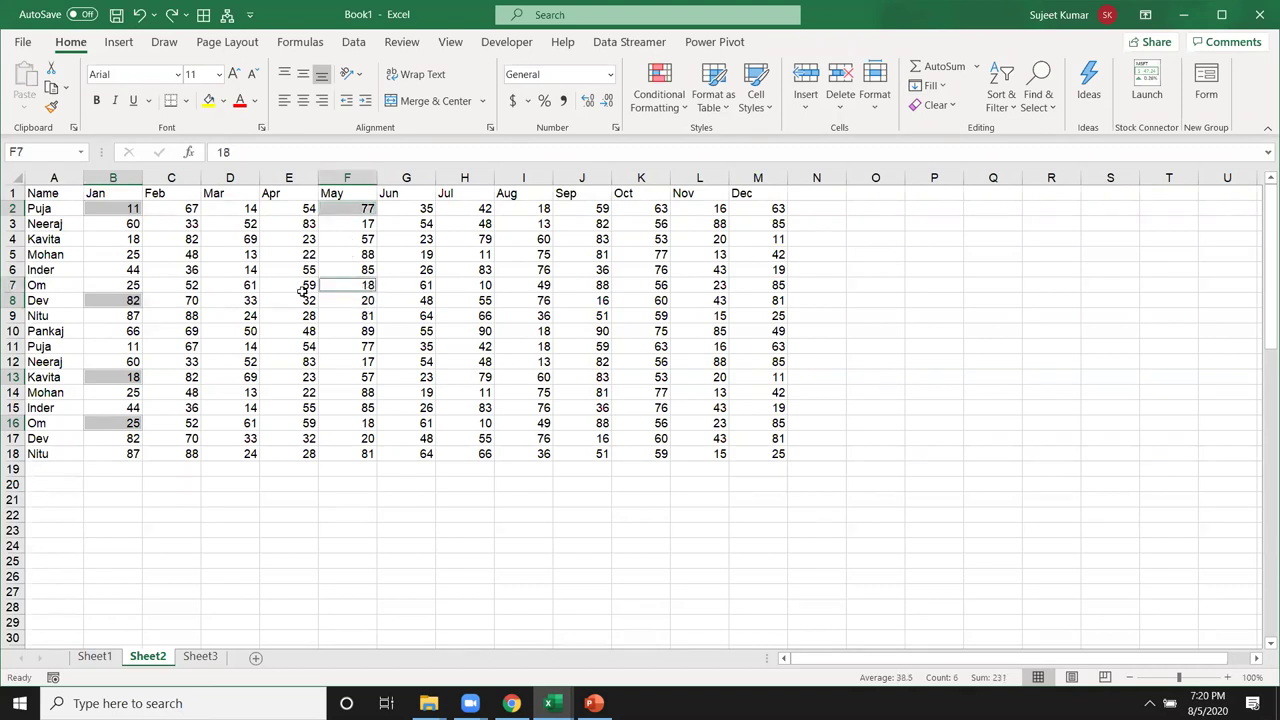
{"action": "left_click", "coordinate": [285, 287]}
- Select B2, B7, B11, B15, E2, E7, E11 and E15 together, copy them, then cancel
{"action": "left_click", "coordinate": [122, 208]}
{"action": "left_click", "coordinate": [115, 286], "text": "ctrl"}
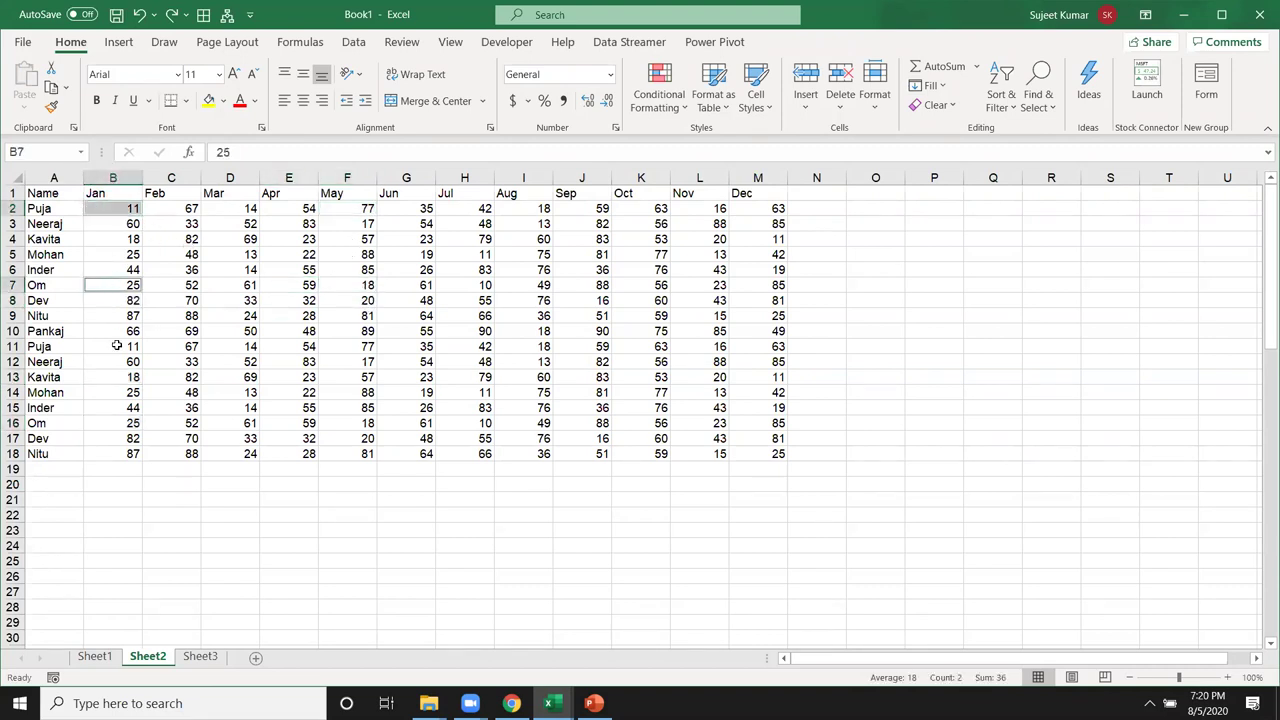
{"action": "left_click", "coordinate": [116, 345], "text": "ctrl"}
{"action": "left_click", "coordinate": [122, 407], "text": "ctrl"}
{"action": "left_click", "coordinate": [308, 208], "text": "ctrl"}
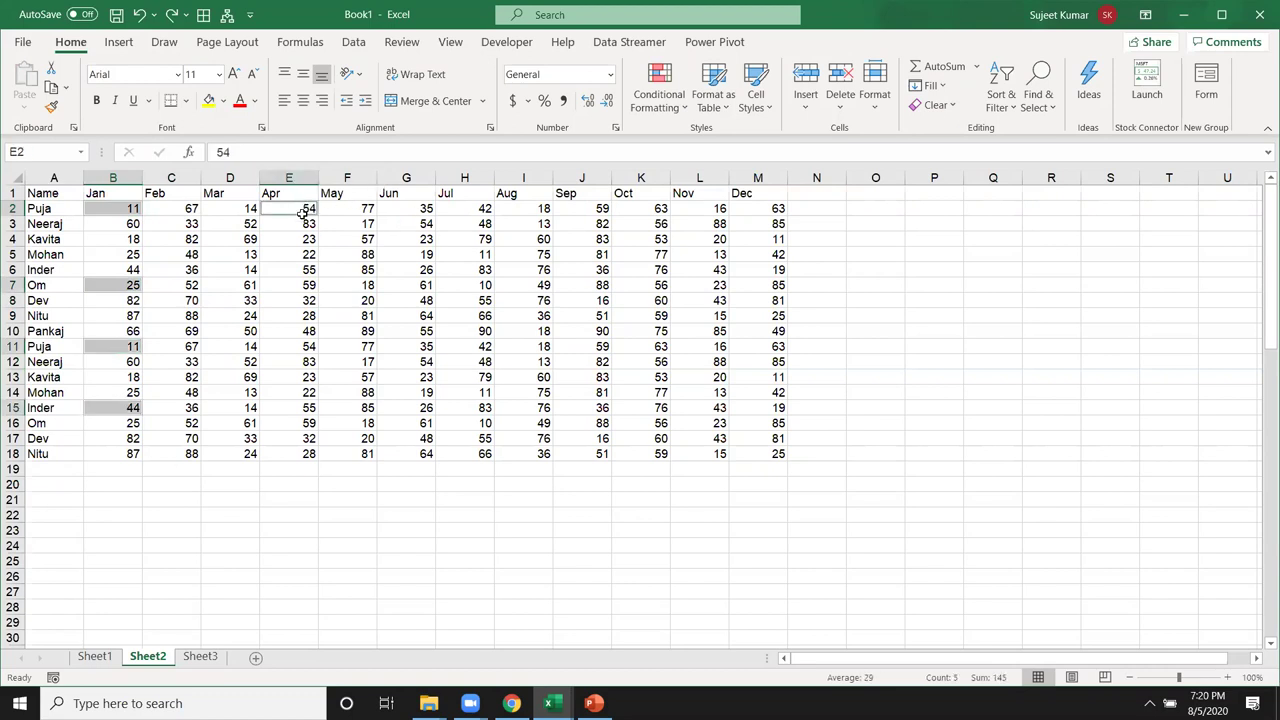
{"action": "left_click", "coordinate": [297, 285], "text": "ctrl"}
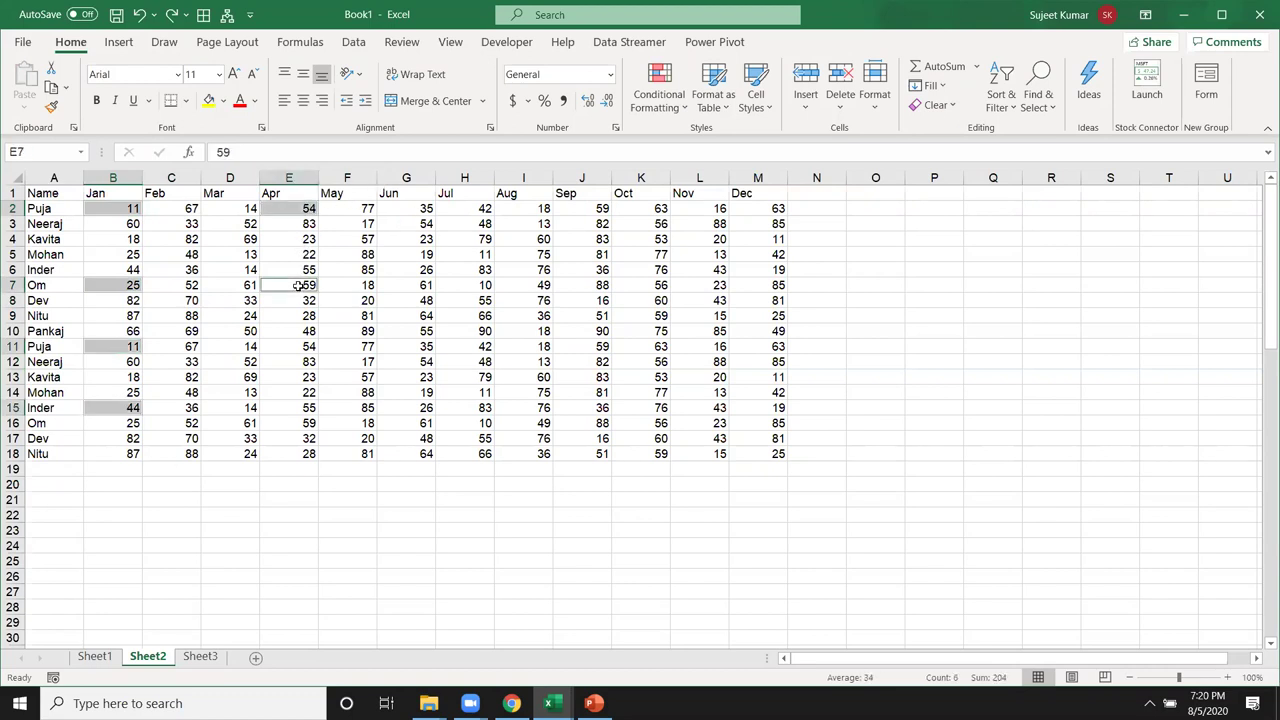
{"action": "left_click", "coordinate": [292, 347], "text": "ctrl"}
{"action": "left_click", "coordinate": [286, 406], "text": "ctrl"}
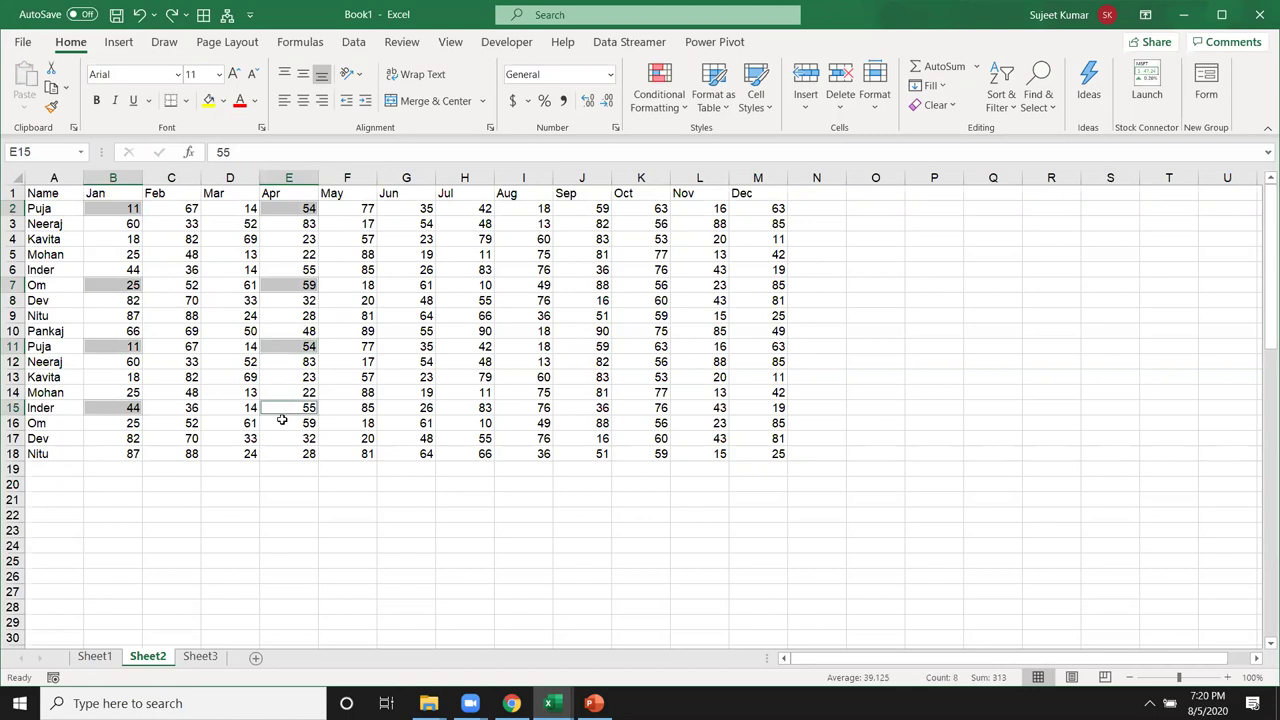
{"action": "key", "text": "ctrl+c"}
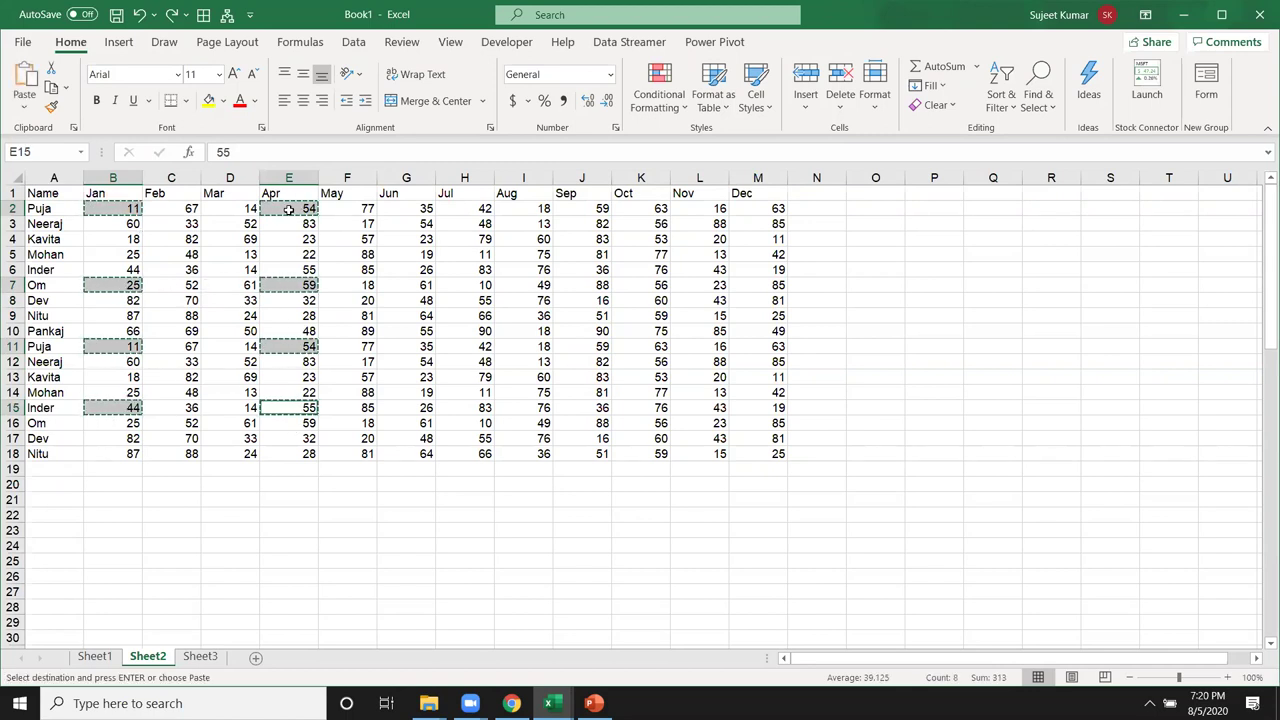
{"action": "key", "text": "Escape"}
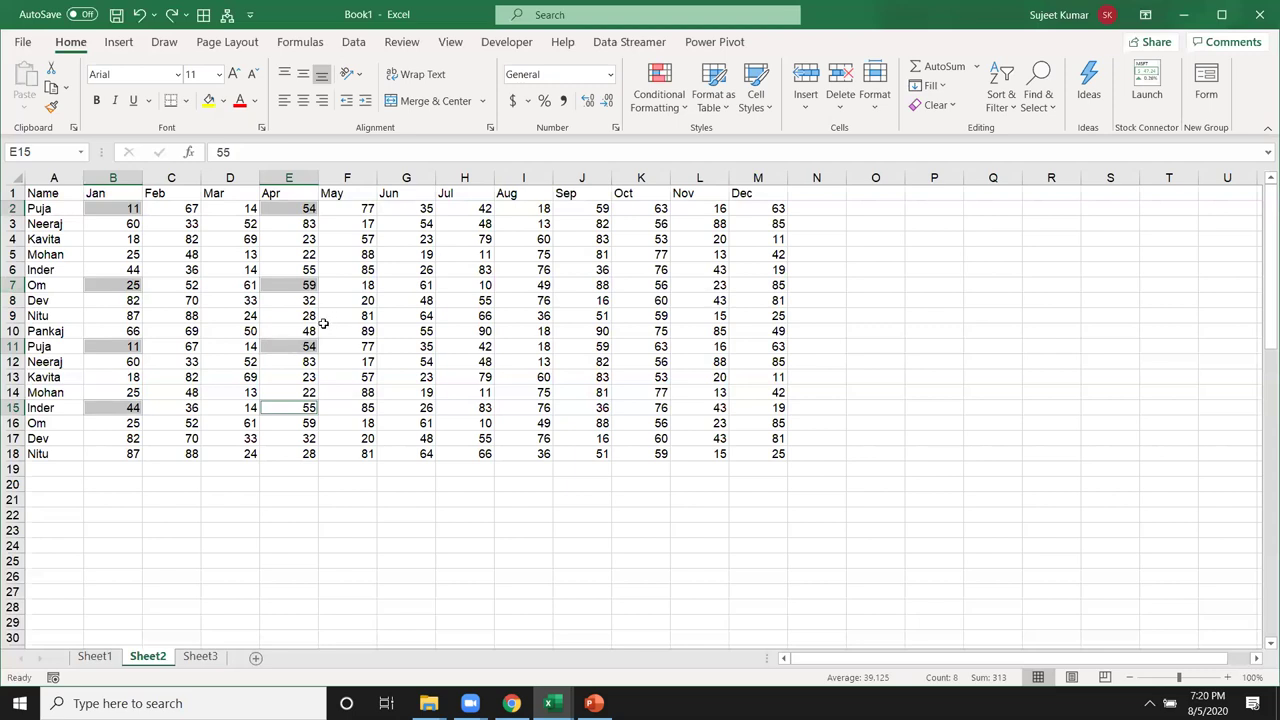
{"action": "left_click", "coordinate": [368, 240], "text": "ctrl"}
{"action": "left_click", "coordinate": [370, 318], "text": "ctrl"}
{"action": "left_click", "coordinate": [364, 405], "text": "ctrl"}
{"action": "left_click", "coordinate": [364, 453], "text": "ctrl"}
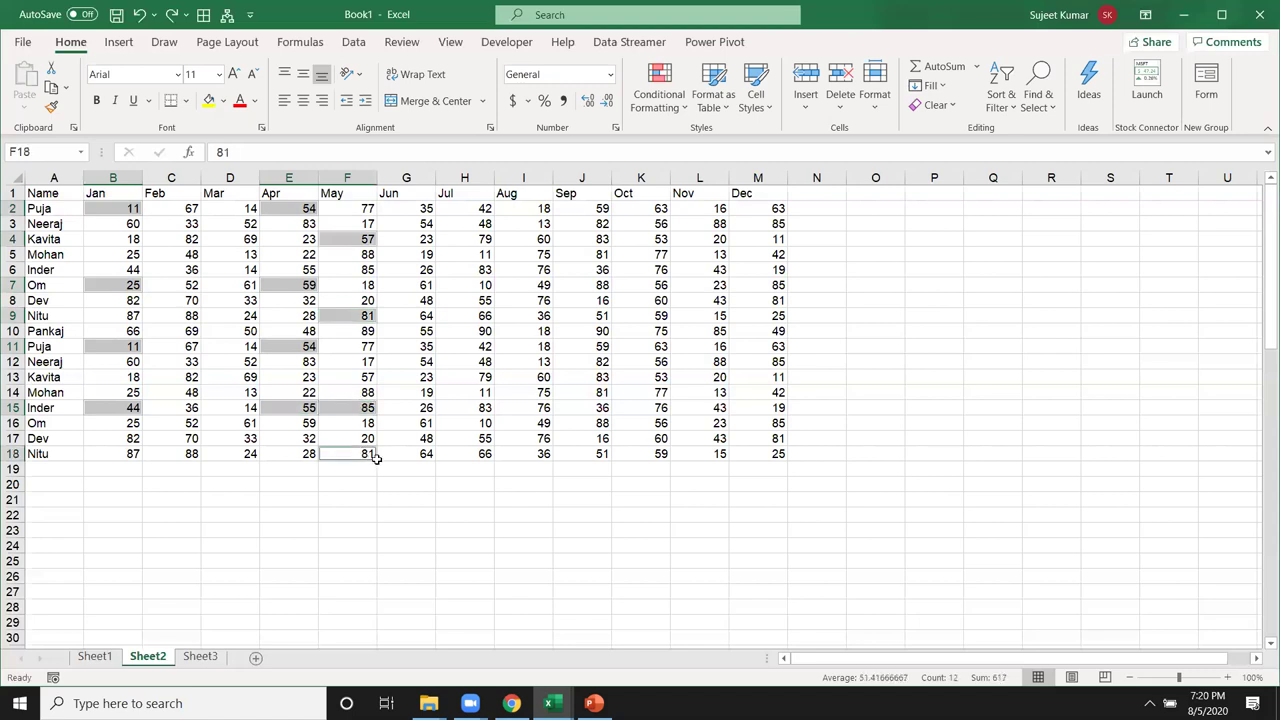
{"action": "key", "text": "ctrl+c"}
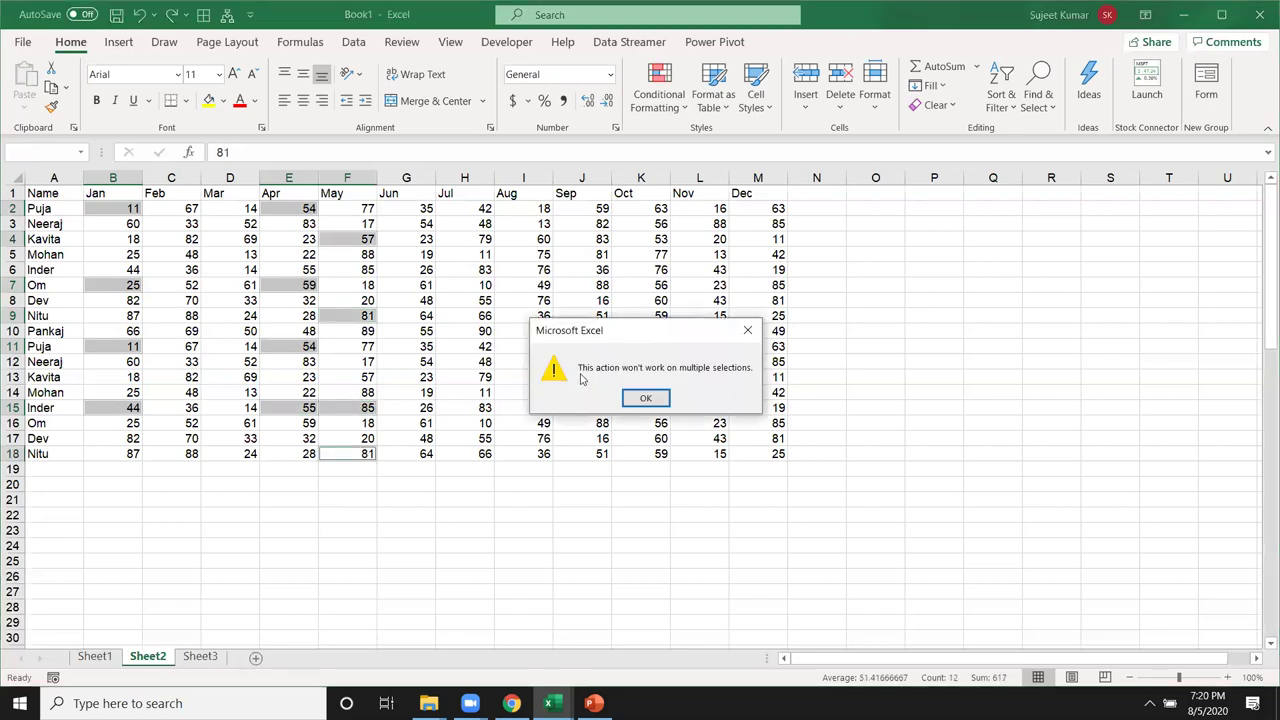
{"action": "key", "text": "Return"}
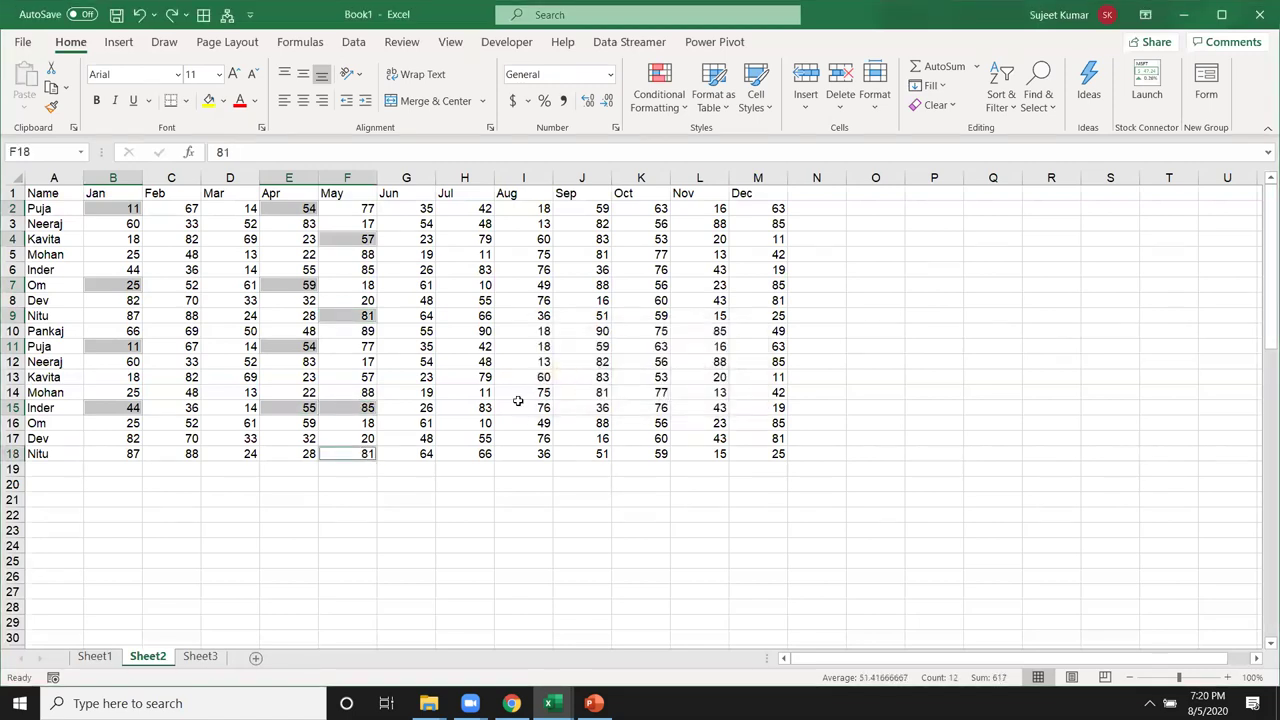
{"action": "left_click", "coordinate": [357, 455], "text": "ctrl"}
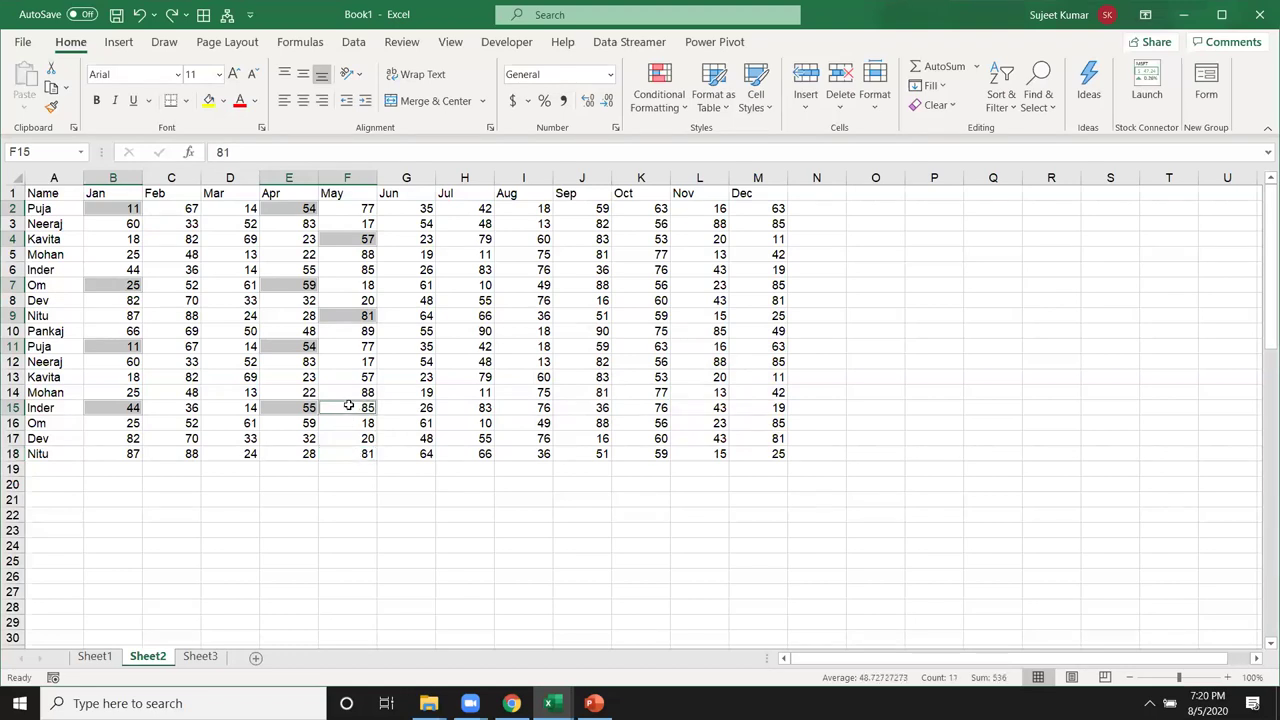
{"action": "left_click", "coordinate": [348, 406], "text": "ctrl"}
{"action": "left_click", "coordinate": [348, 318], "text": "ctrl"}
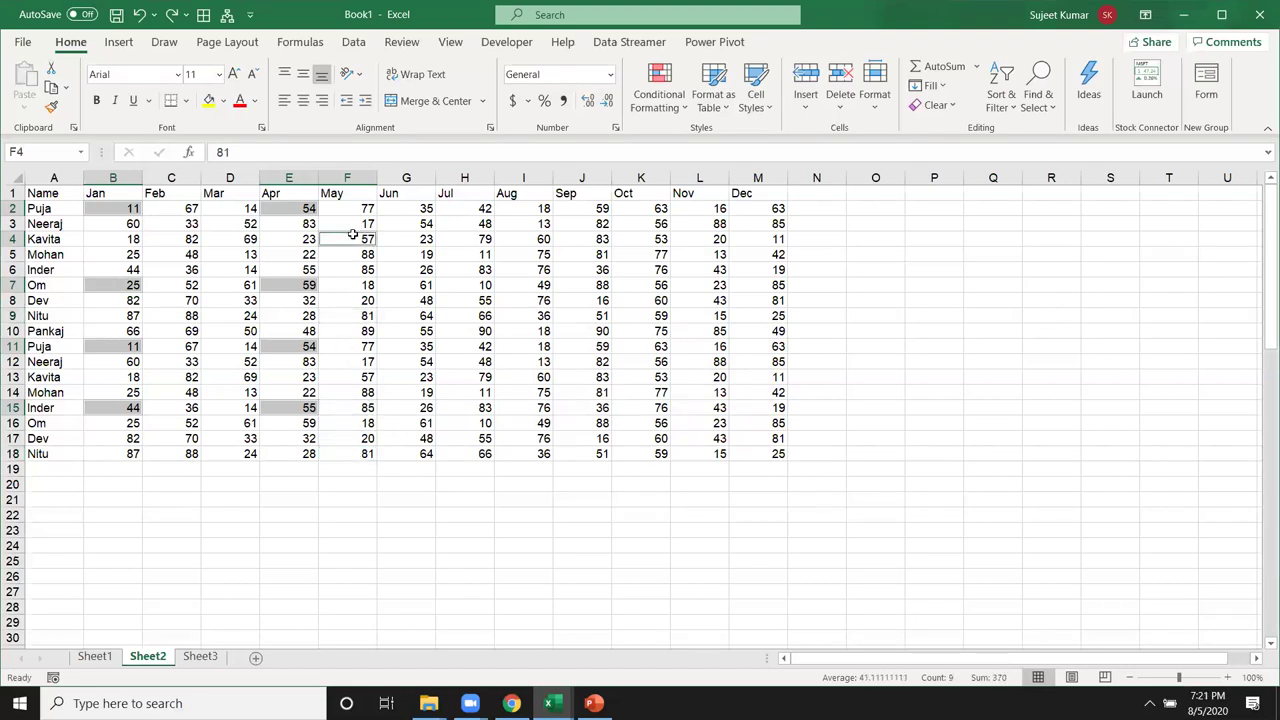
{"action": "left_click", "coordinate": [352, 234], "text": "ctrl"}
{"action": "key", "text": "ctrl+c"}
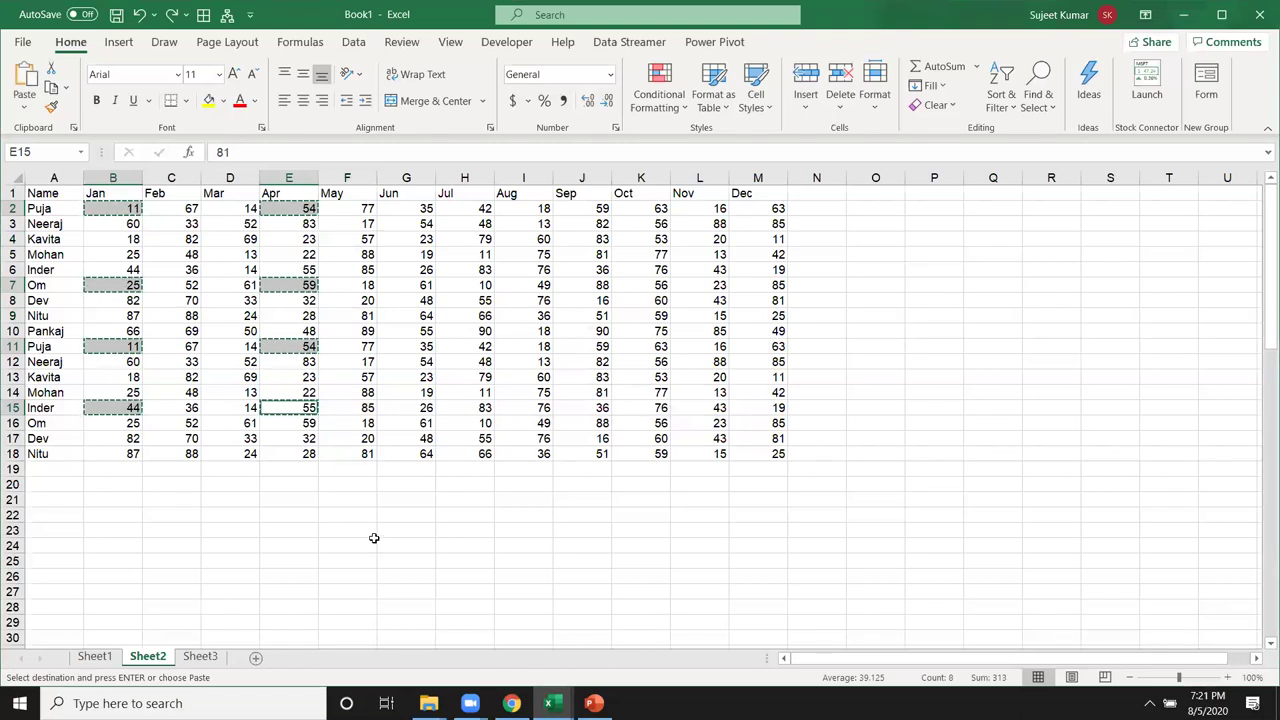
{"action": "key", "text": "Escape"}
{"action": "left_click", "coordinate": [416, 394]}
- Select A1:M18, bring up Quick Analysis, then Ctrl-drag column F to exclude May
{"action": "left_click_drag", "start_coordinate": [40, 194], "coordinate": [760, 456]}
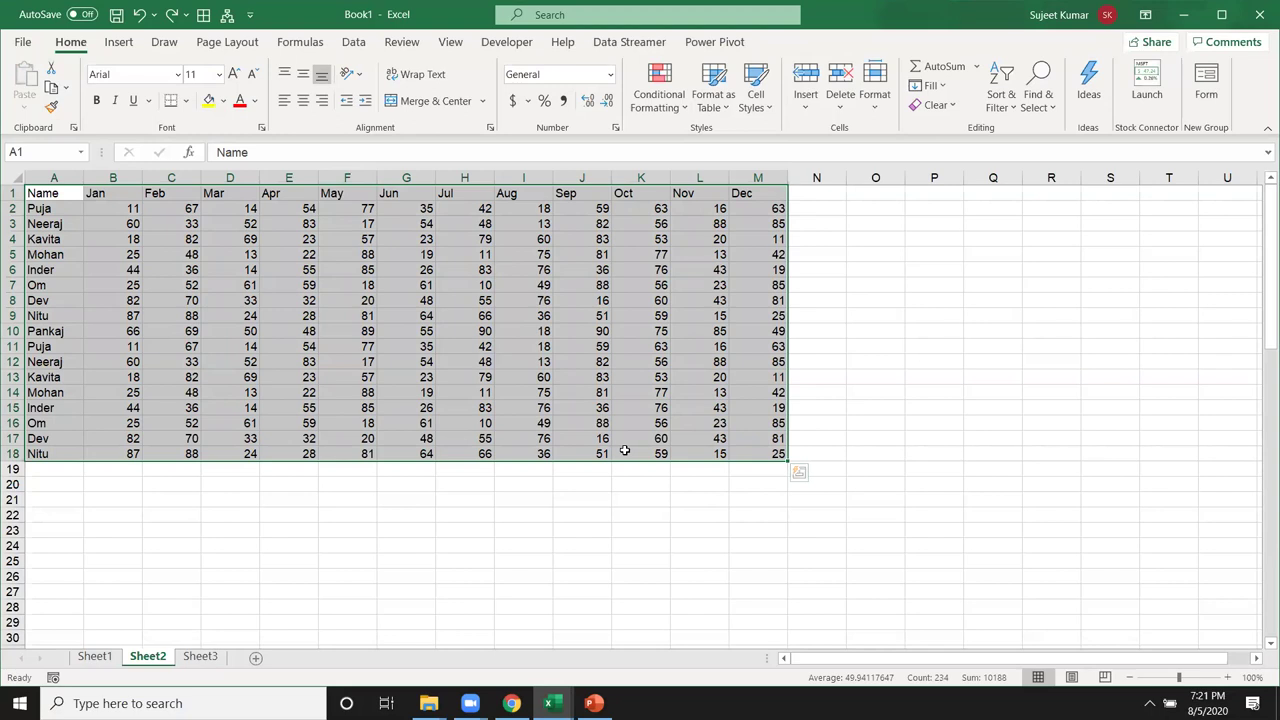
{"action": "key", "text": "ctrl+q"}
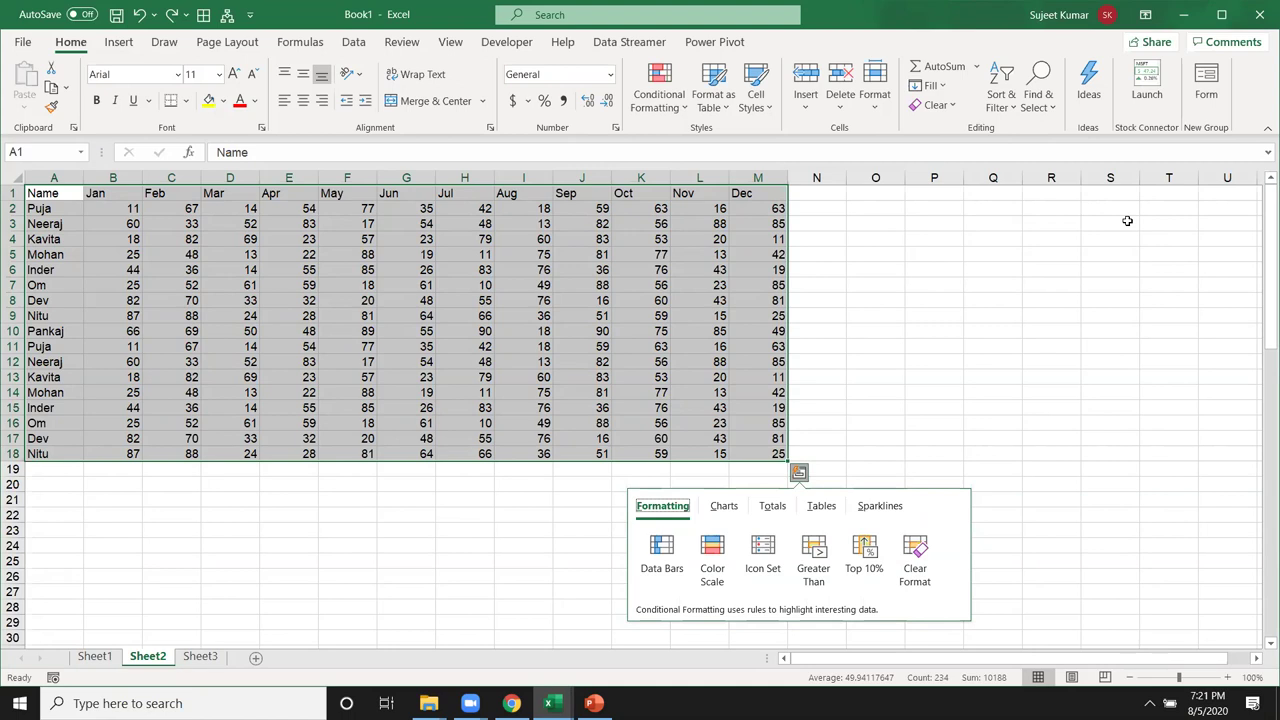
{"action": "mouse_move", "coordinate": [345, 194]}
{"action": "left_mouse_down"}
{"action": "mouse_move", "coordinate": [334, 466]}
{"action": "mouse_move", "coordinate": [347, 458]}
{"action": "left_mouse_up"}
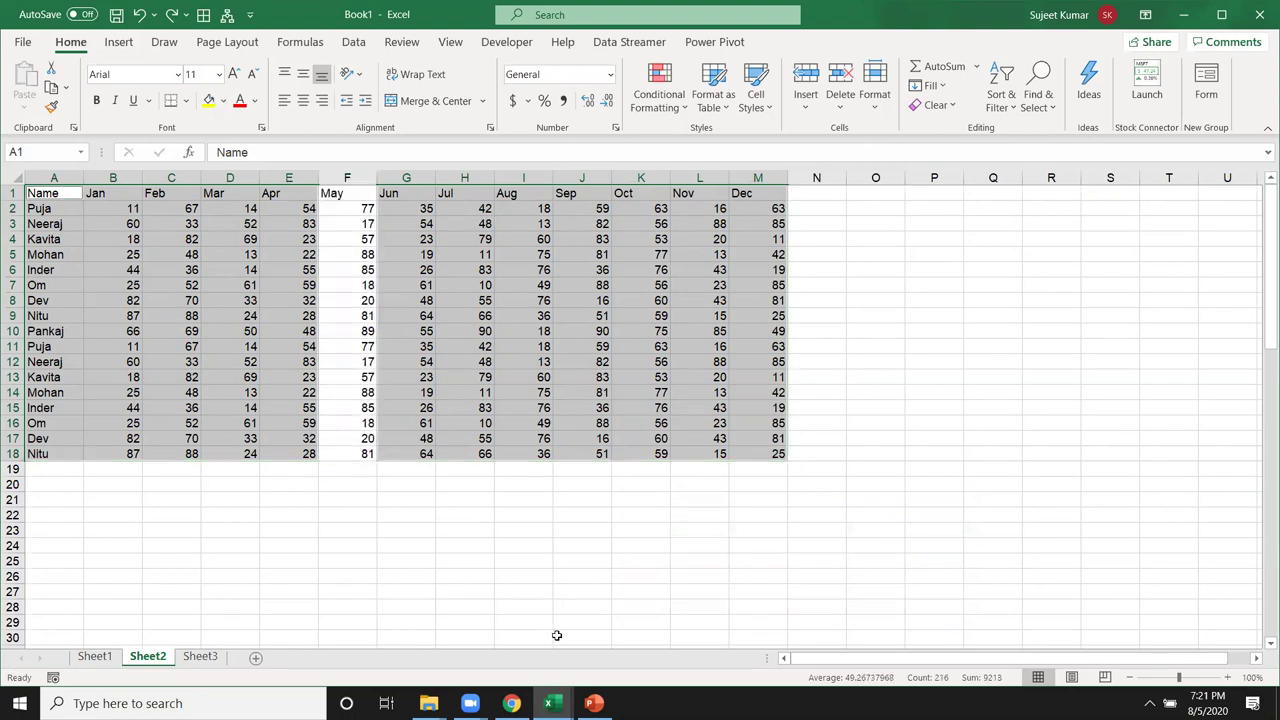
{"action": "left_click", "coordinate": [576, 195], "text": "ctrl"}
{"action": "left_click_drag", "start_coordinate": [576, 195], "coordinate": [576, 455]}
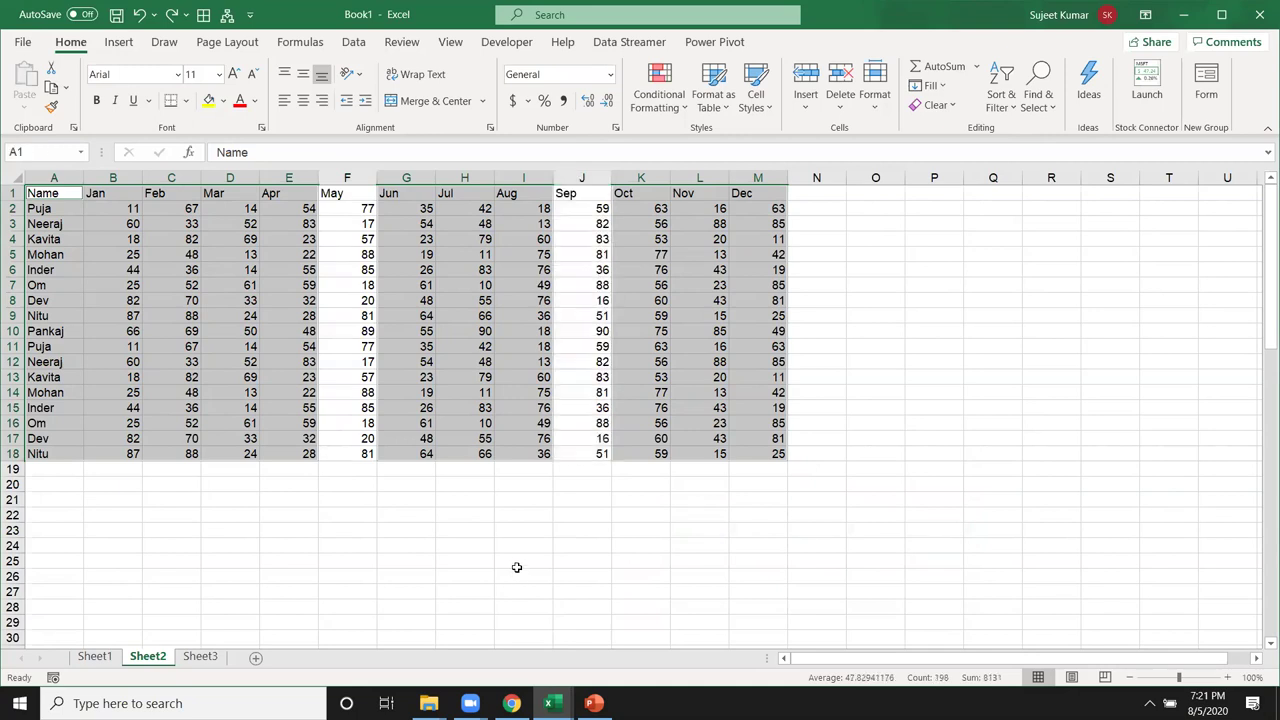
{"action": "key", "text": "ctrl+c"}
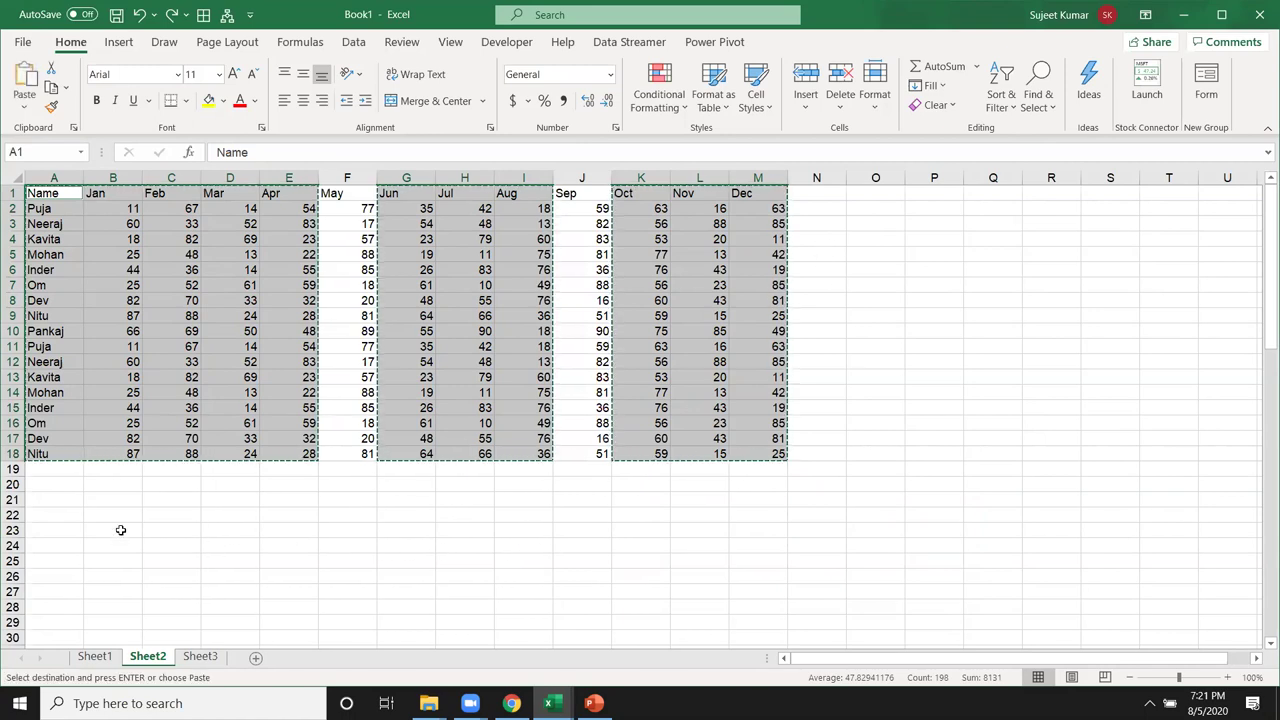
{"action": "left_click", "coordinate": [102, 514]}
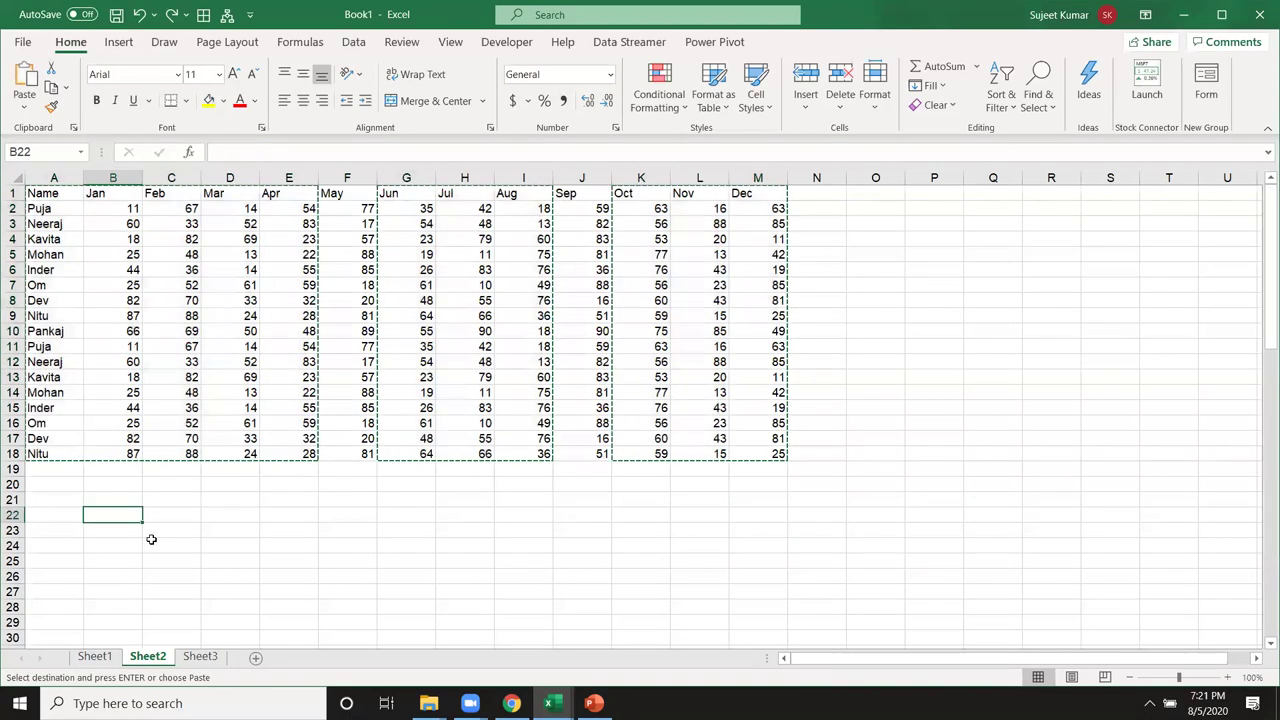
{"action": "key", "text": "ctrl+v"}
{"action": "scroll", "coordinate": [333, 548], "scroll_direction": "down", "scroll_amount": 3}
{"action": "scroll", "coordinate": [333, 548], "scroll_direction": "down", "scroll_amount": 1}
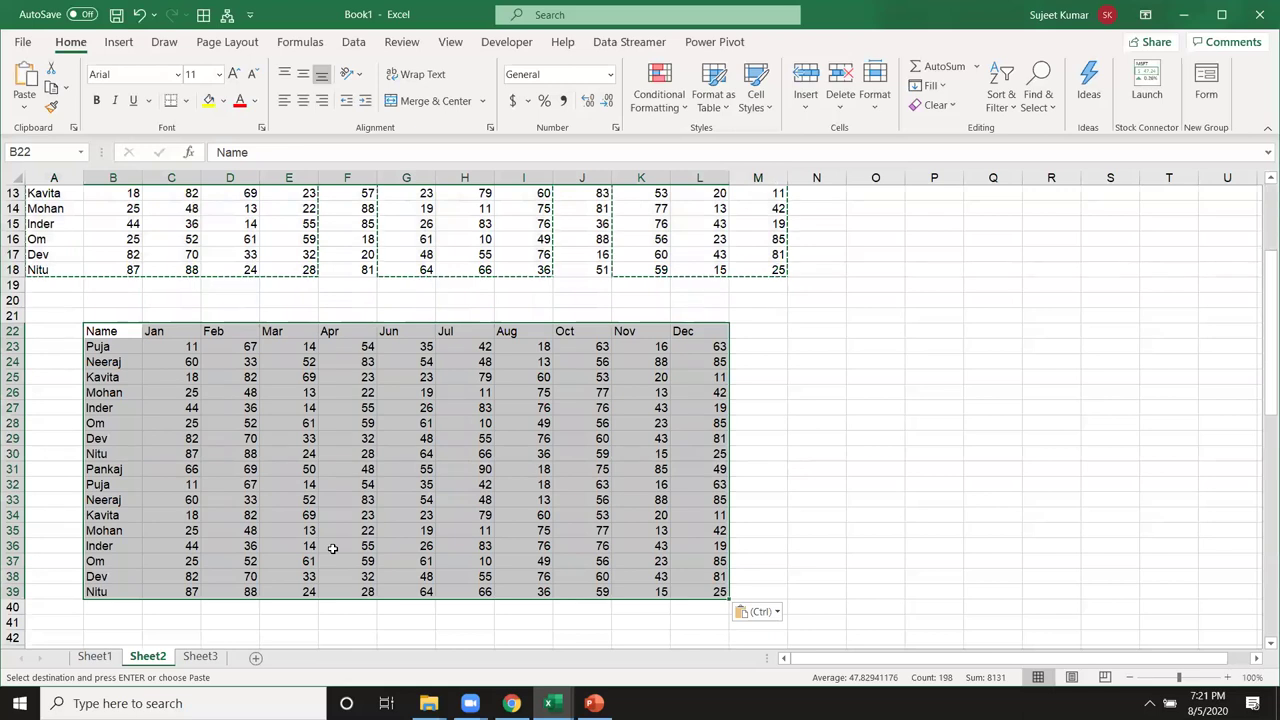
{"action": "scroll", "coordinate": [333, 548], "scroll_direction": "up", "scroll_amount": 3}
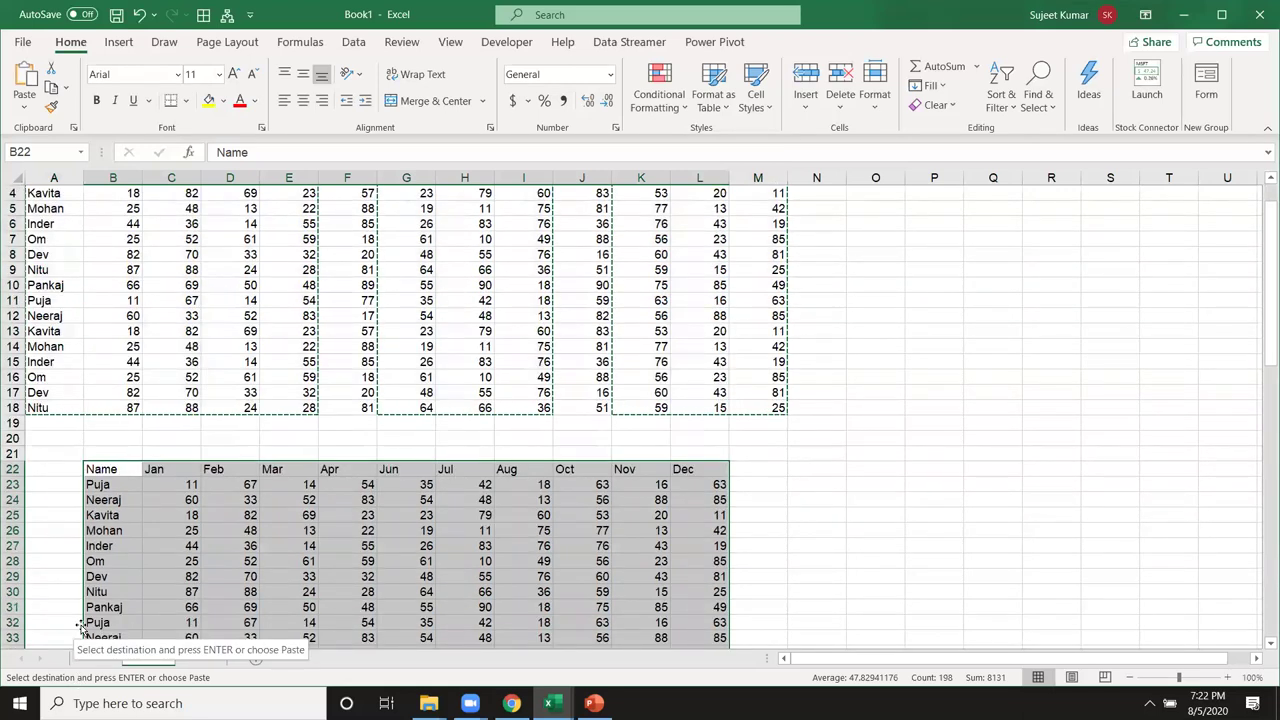
{"action": "scroll", "coordinate": [206, 470], "scroll_direction": "down", "scroll_amount": 2}
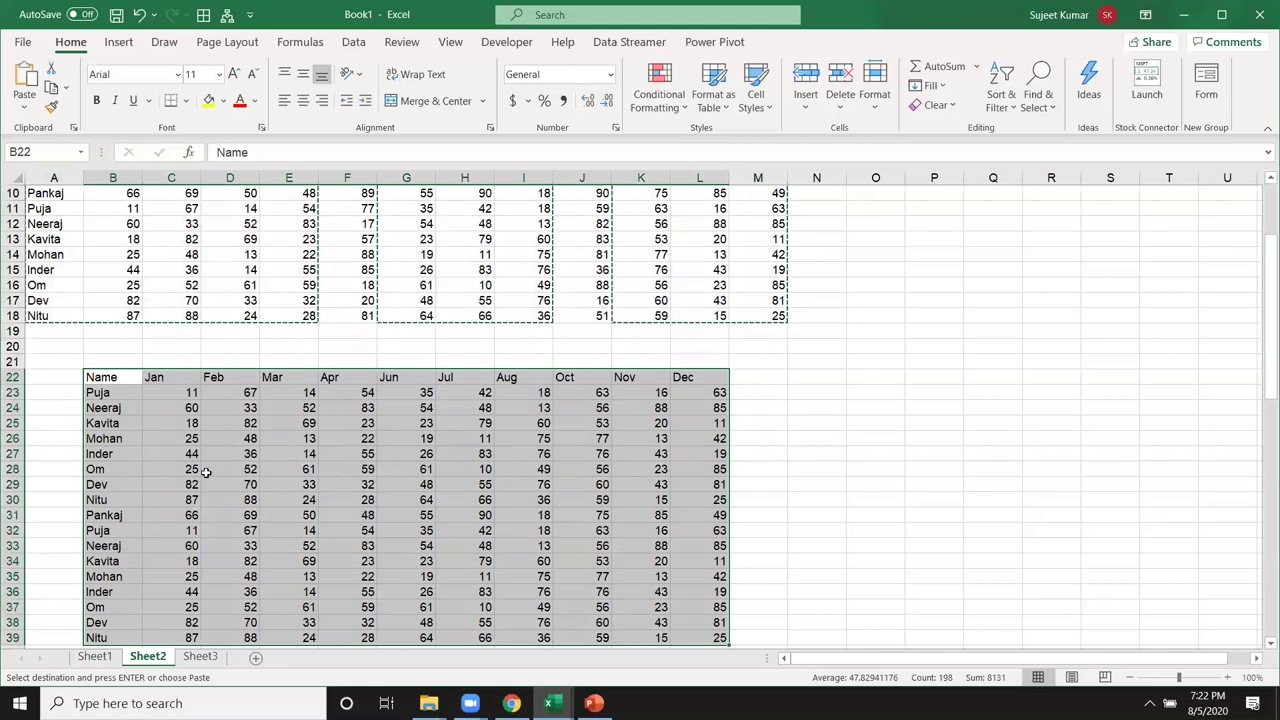
{"action": "key", "text": "Delete"}
{"action": "left_click", "coordinate": [335, 438]}
{"action": "scroll", "coordinate": [337, 368], "scroll_direction": "up", "scroll_amount": 3}
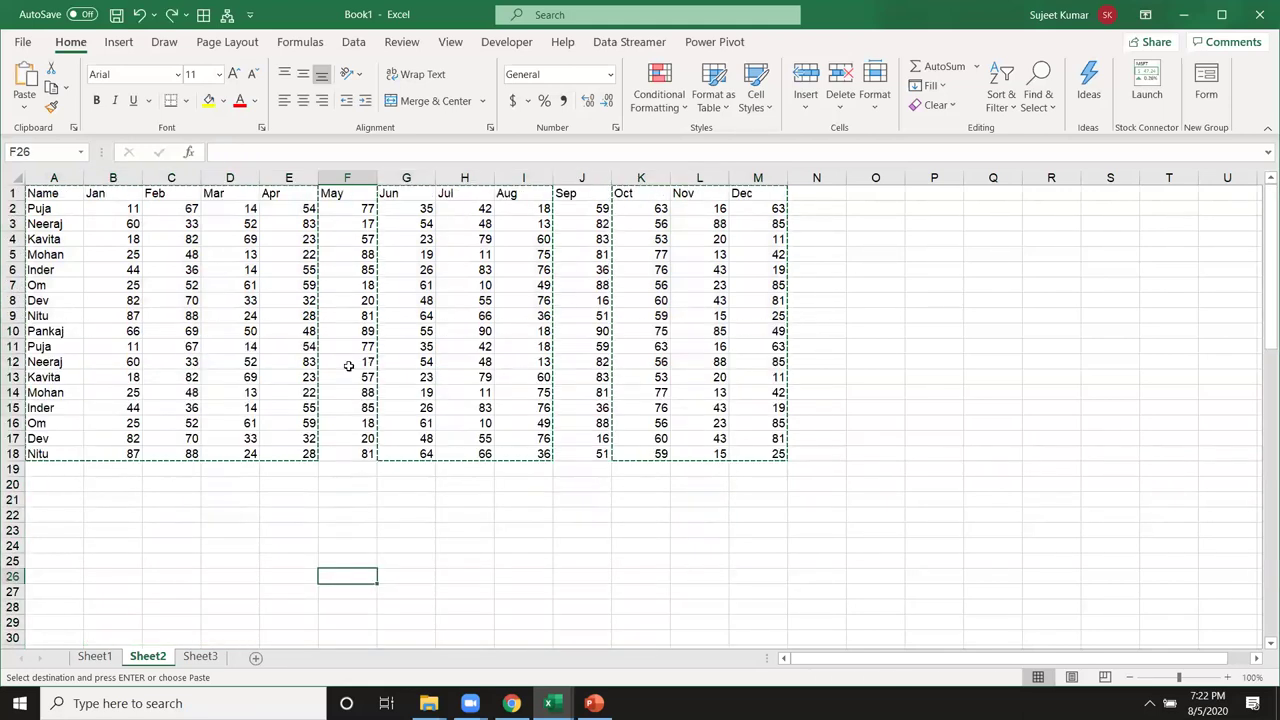
{"action": "key", "text": "Escape"}
{"action": "left_click", "coordinate": [338, 313]}
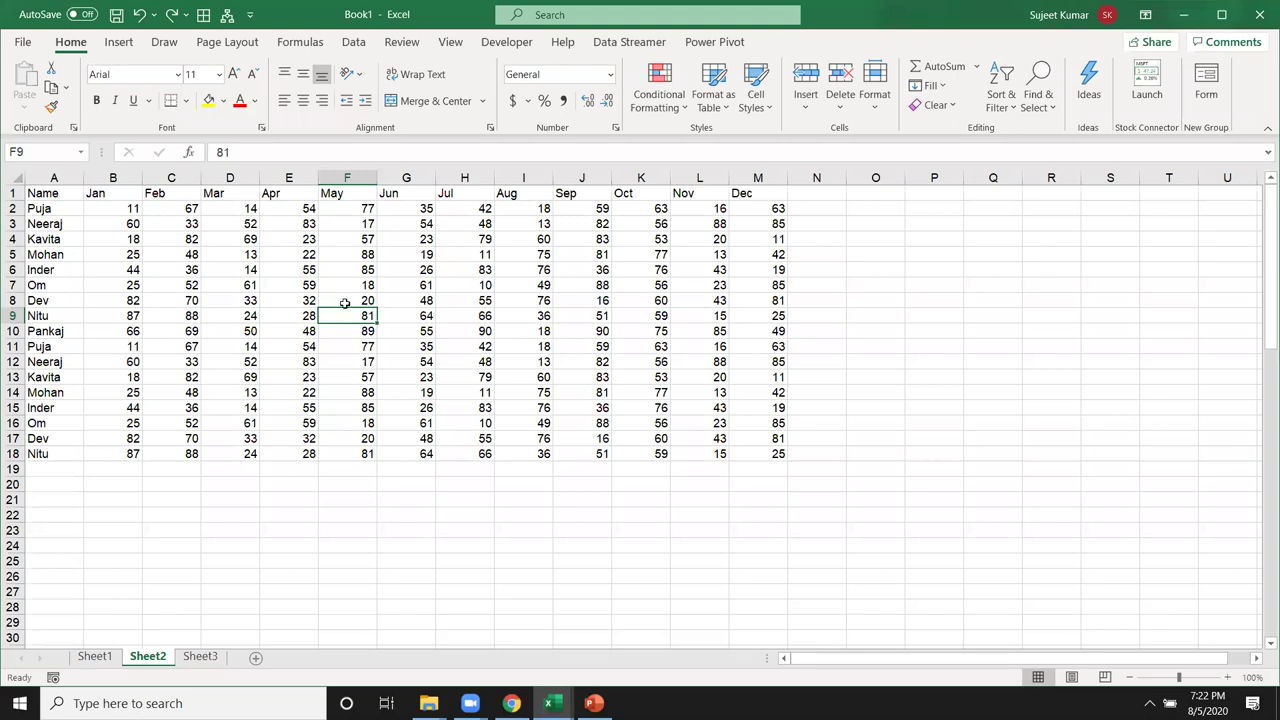
- Clear the scores in D9 and F6
{"action": "left_click_drag", "start_coordinate": [33, 193], "coordinate": [425, 378]}
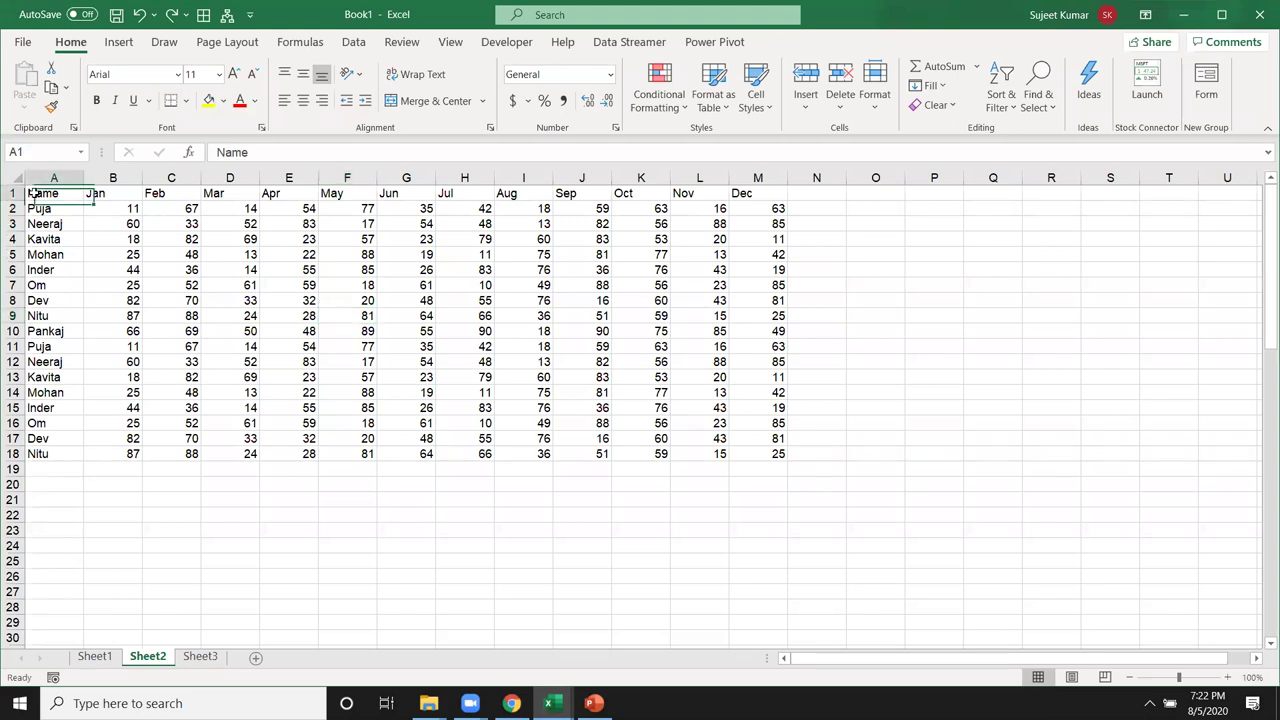
{"action": "left_click", "coordinate": [327, 439]}
{"action": "left_click", "coordinate": [446, 362]}
{"action": "left_click", "coordinate": [204, 318]}
{"action": "key", "text": "Delete"}
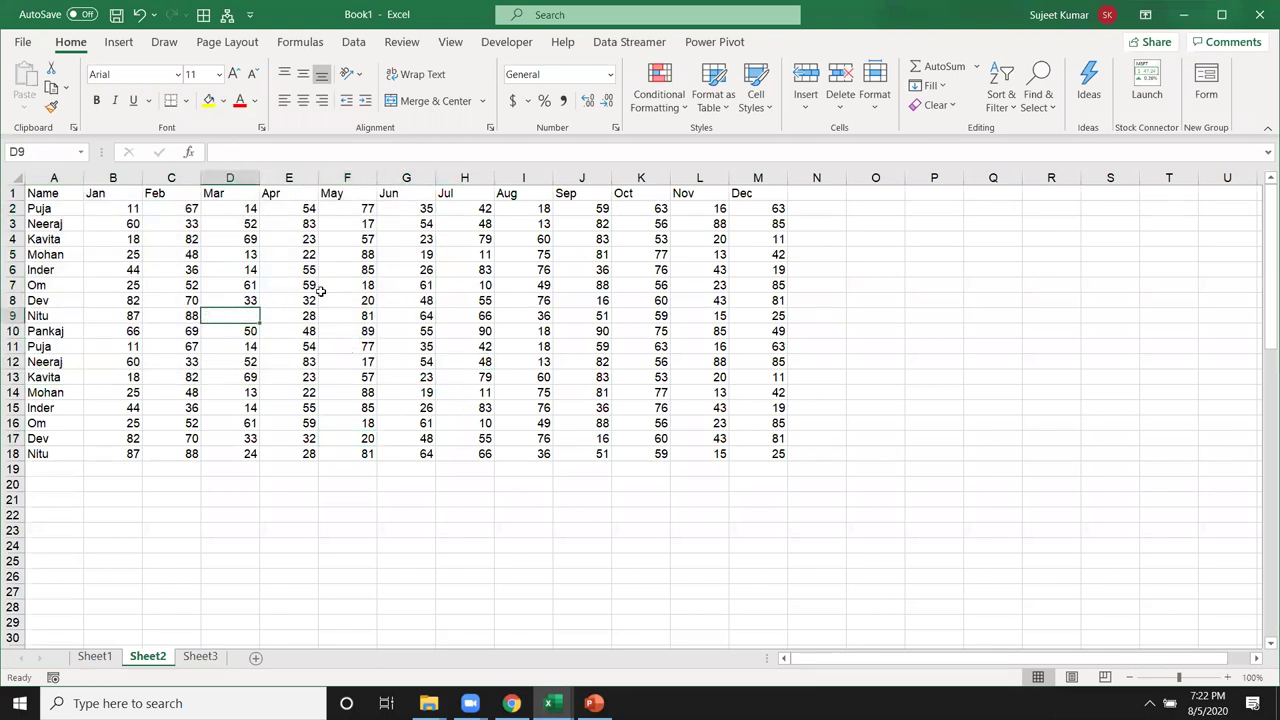
{"action": "left_click", "coordinate": [343, 271]}
{"action": "key", "text": "Delete"}
- Clear the scores in H12, I8, K12 and K6, ending on cell I15
{"action": "left_click", "coordinate": [461, 356]}
{"action": "key", "text": "Delete"}
{"action": "left_click", "coordinate": [546, 300]}
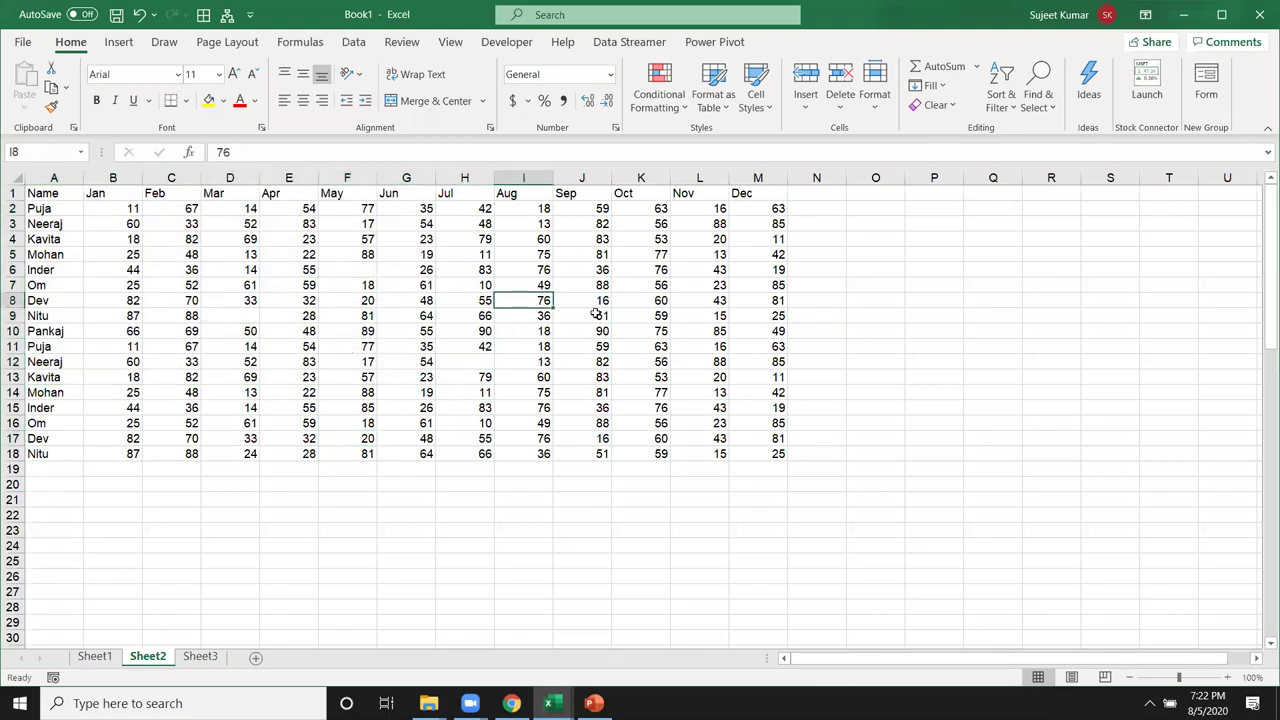
{"action": "key", "text": "Delete"}
{"action": "left_click", "coordinate": [663, 362]}
{"action": "key", "text": "Delete"}
{"action": "left_click", "coordinate": [668, 268]}
{"action": "key", "text": "Delete"}
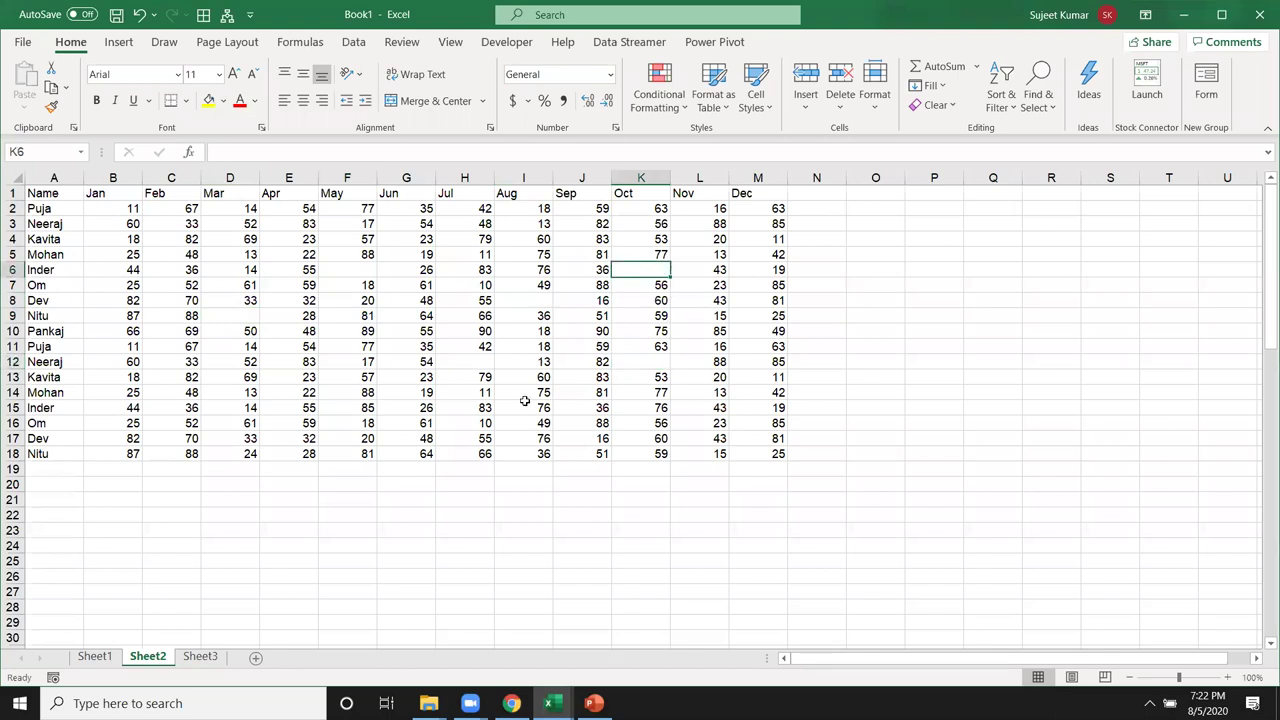
{"action": "left_click", "coordinate": [505, 400]}
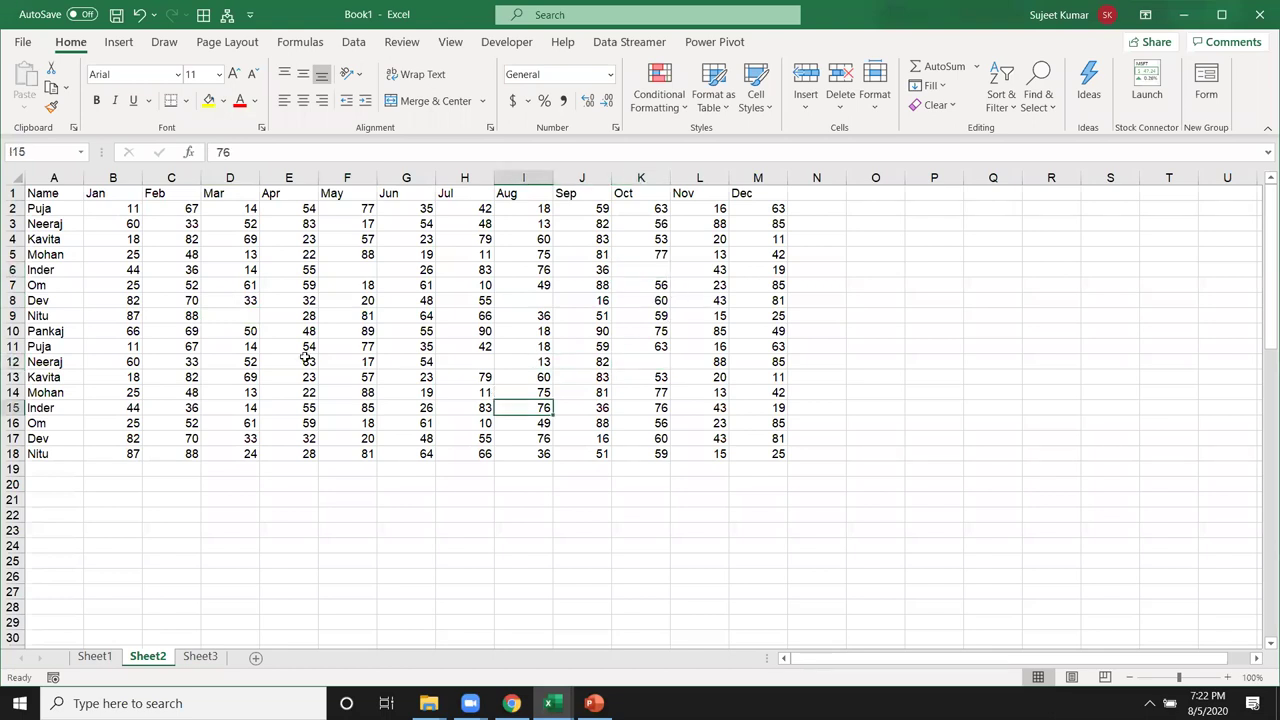
- Ctrl-select the blank cells D9, F6, H12, I8 and K6 on Sheet2, then clear the selection
{"action": "left_click", "coordinate": [229, 315]}
{"action": "left_click", "coordinate": [342, 272], "text": "ctrl"}
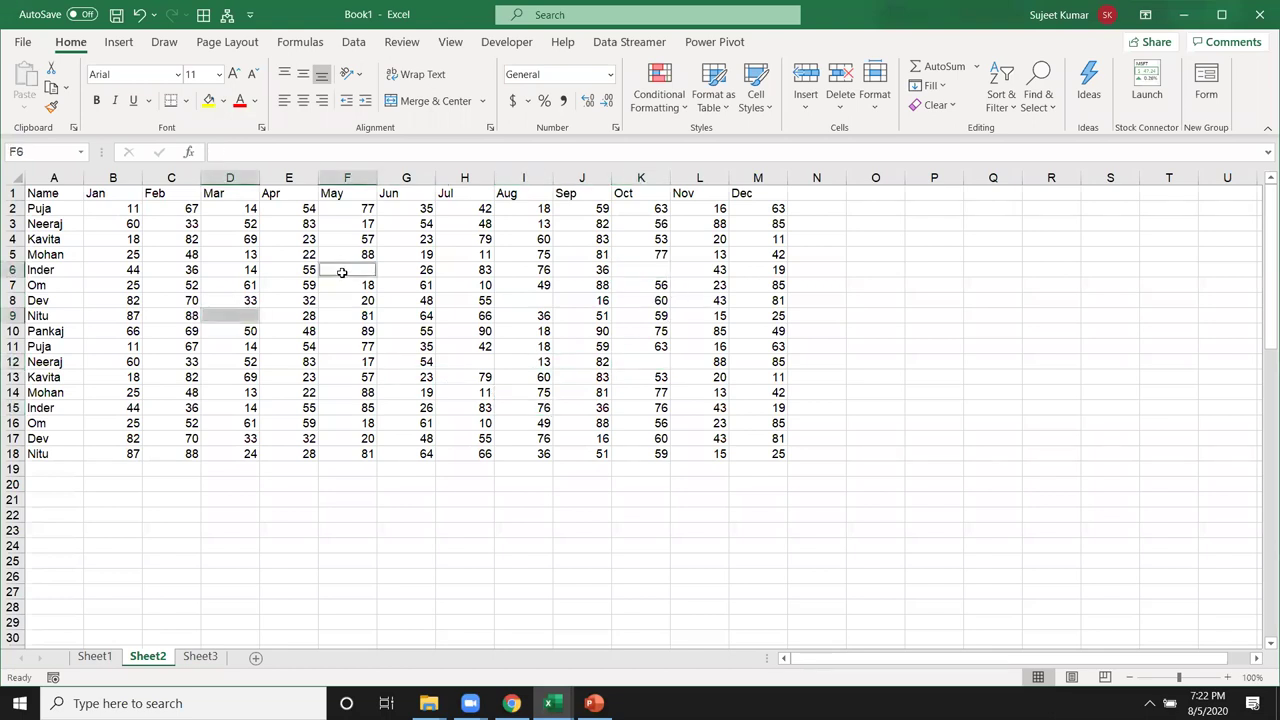
{"action": "left_click", "coordinate": [458, 362], "text": "ctrl"}
{"action": "left_click", "coordinate": [632, 362], "text": "ctrl"}
{"action": "left_click", "coordinate": [643, 270], "text": "ctrl"}
{"action": "left_click", "coordinate": [280, 364]}
- Ctrl-select all six blank cells D9, F6, H12, I8, K6 and K12, then deselect them
{"action": "left_click", "coordinate": [240, 315]}
{"action": "left_click", "coordinate": [326, 272], "text": "ctrl"}
{"action": "left_click", "coordinate": [473, 358], "text": "ctrl"}
{"action": "left_click", "coordinate": [534, 302], "text": "ctrl"}
{"action": "left_click", "coordinate": [642, 268], "text": "ctrl"}
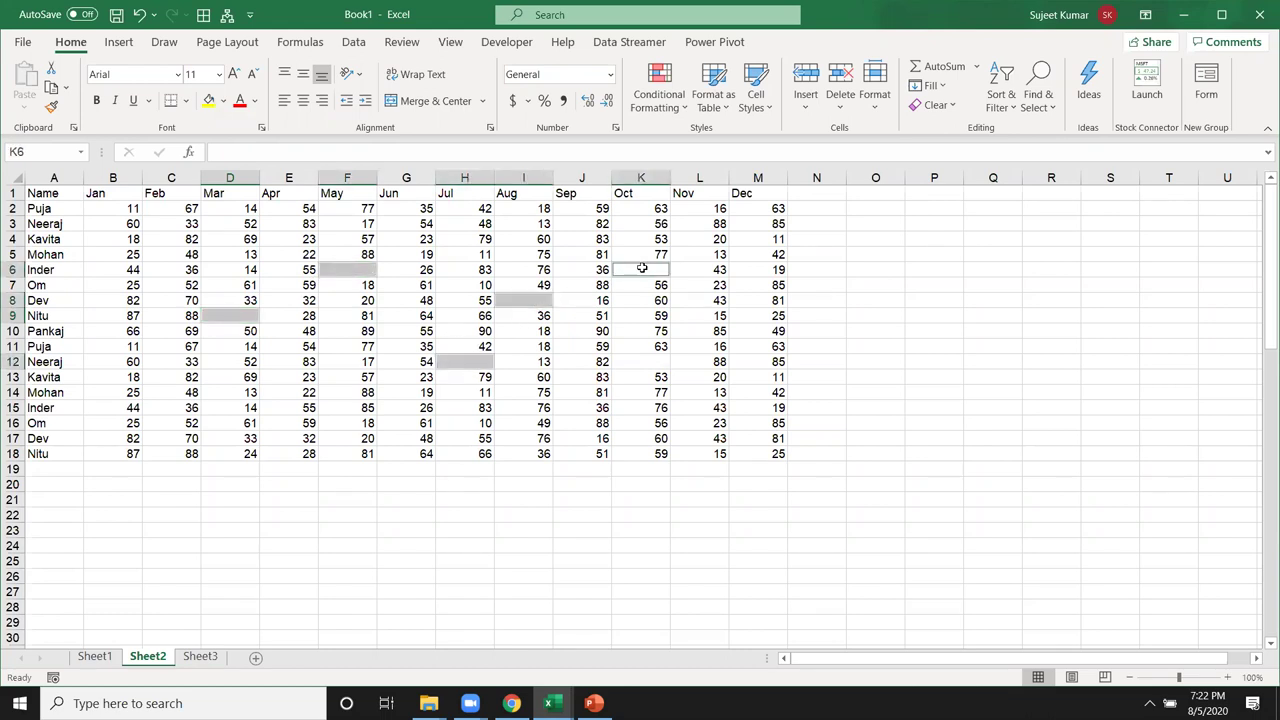
{"action": "left_click", "coordinate": [652, 365], "text": "ctrl"}
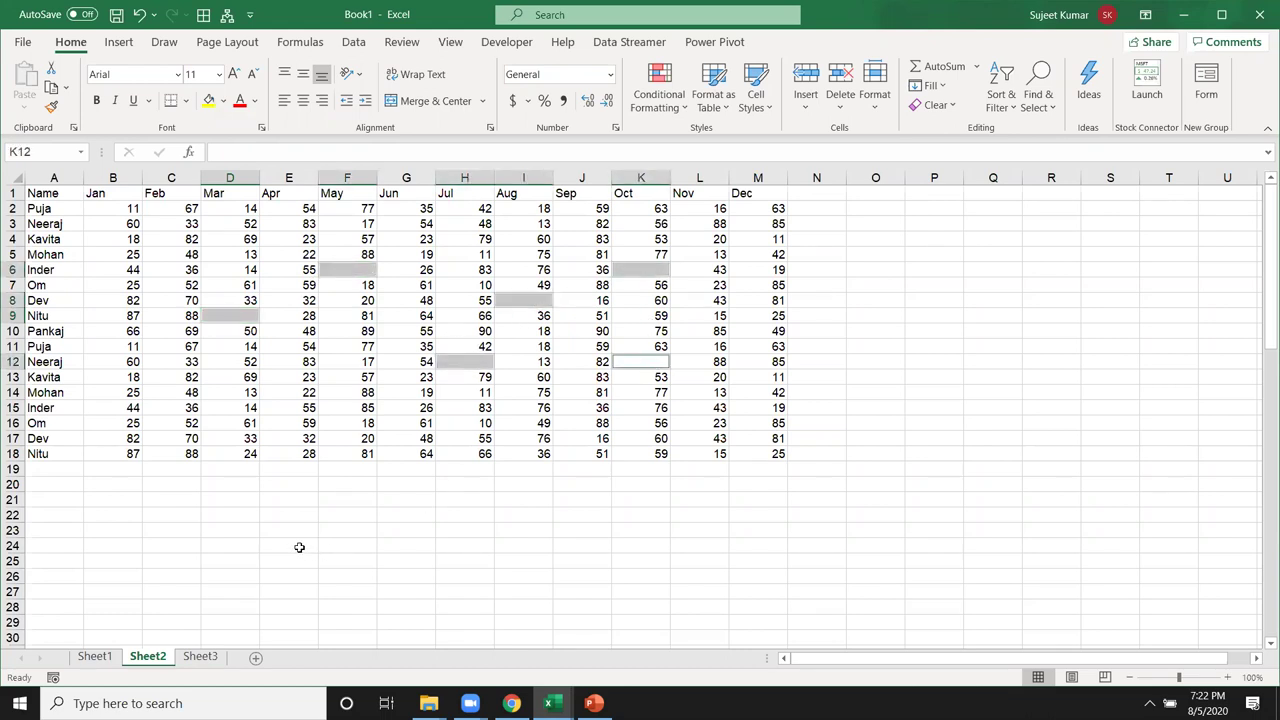
{"action": "left_click", "coordinate": [297, 459]}
{"action": "left_click", "coordinate": [205, 657]}
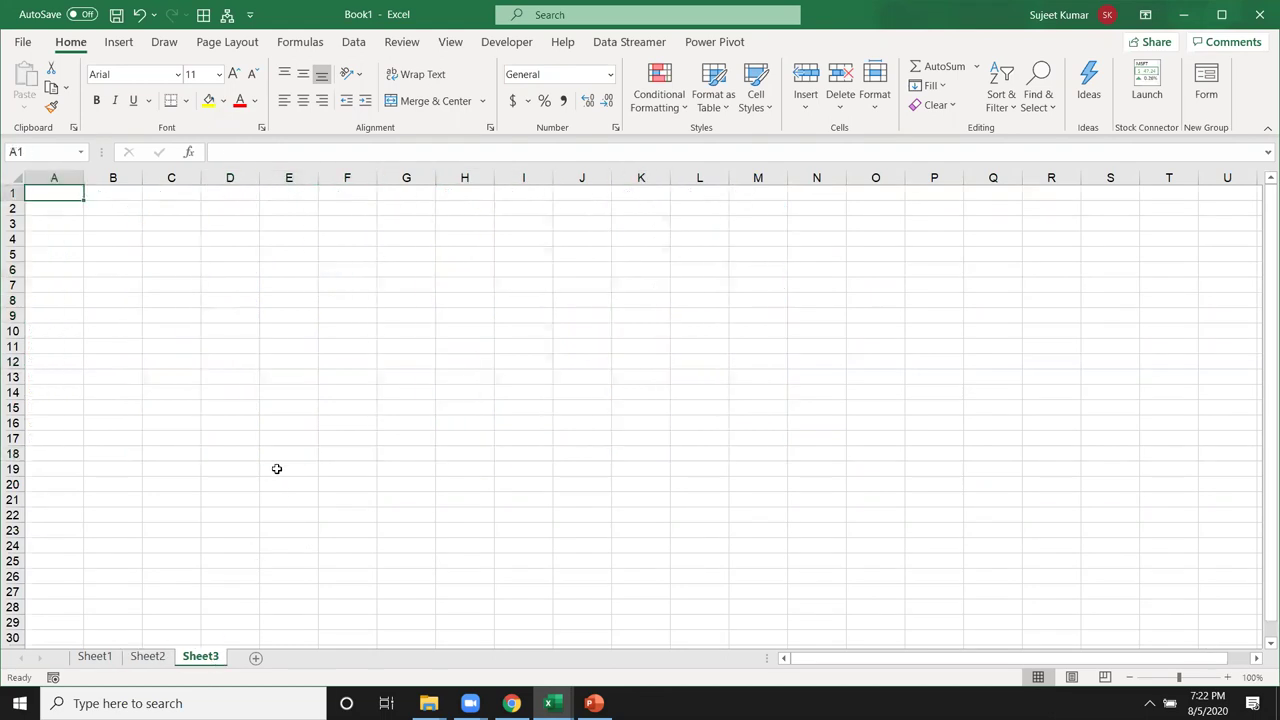
{"action": "left_click", "coordinate": [178, 268]}
{"action": "left_click_drag", "start_coordinate": [185, 270], "coordinate": [474, 337]}
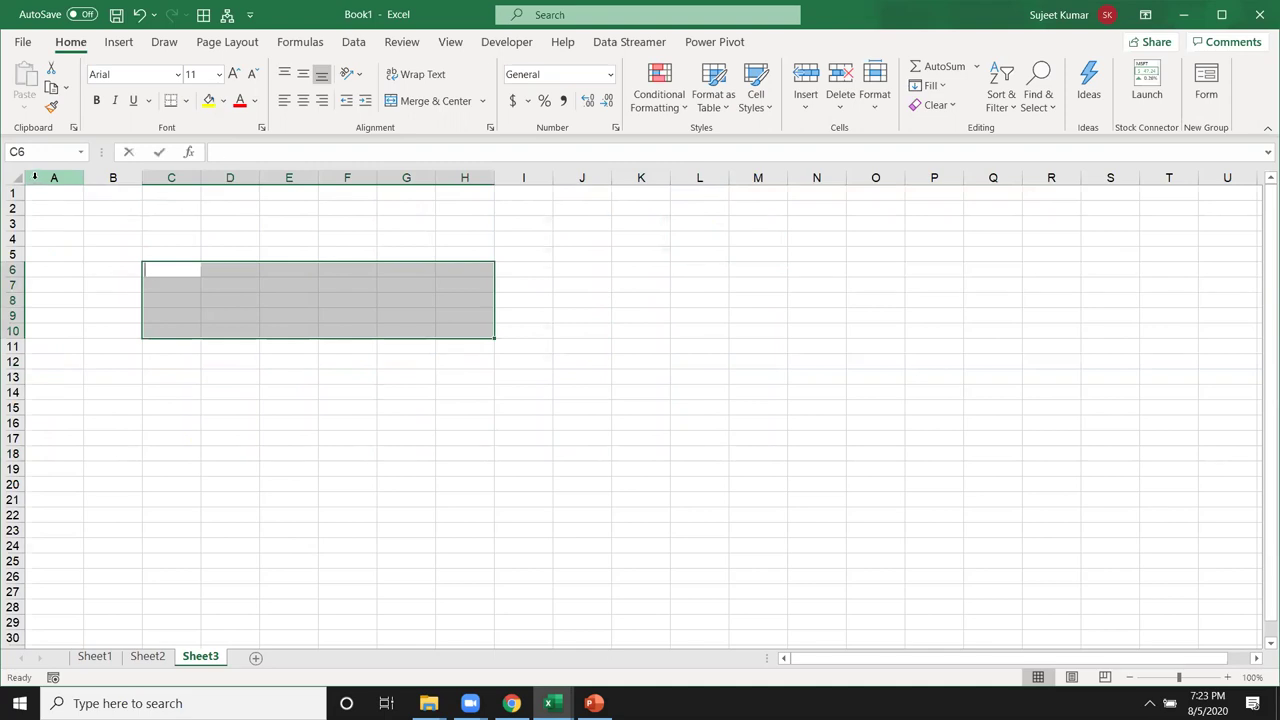
{"action": "type", "text": "BL"}
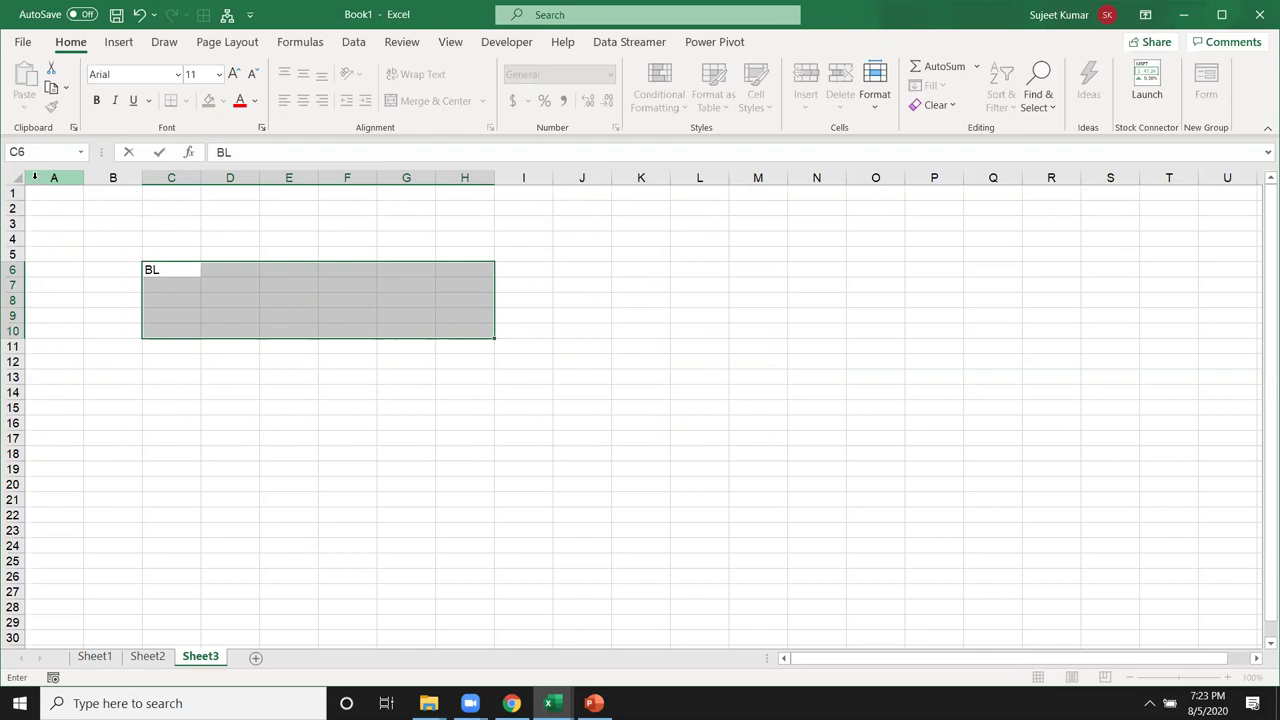
{"action": "key", "text": "Return"}
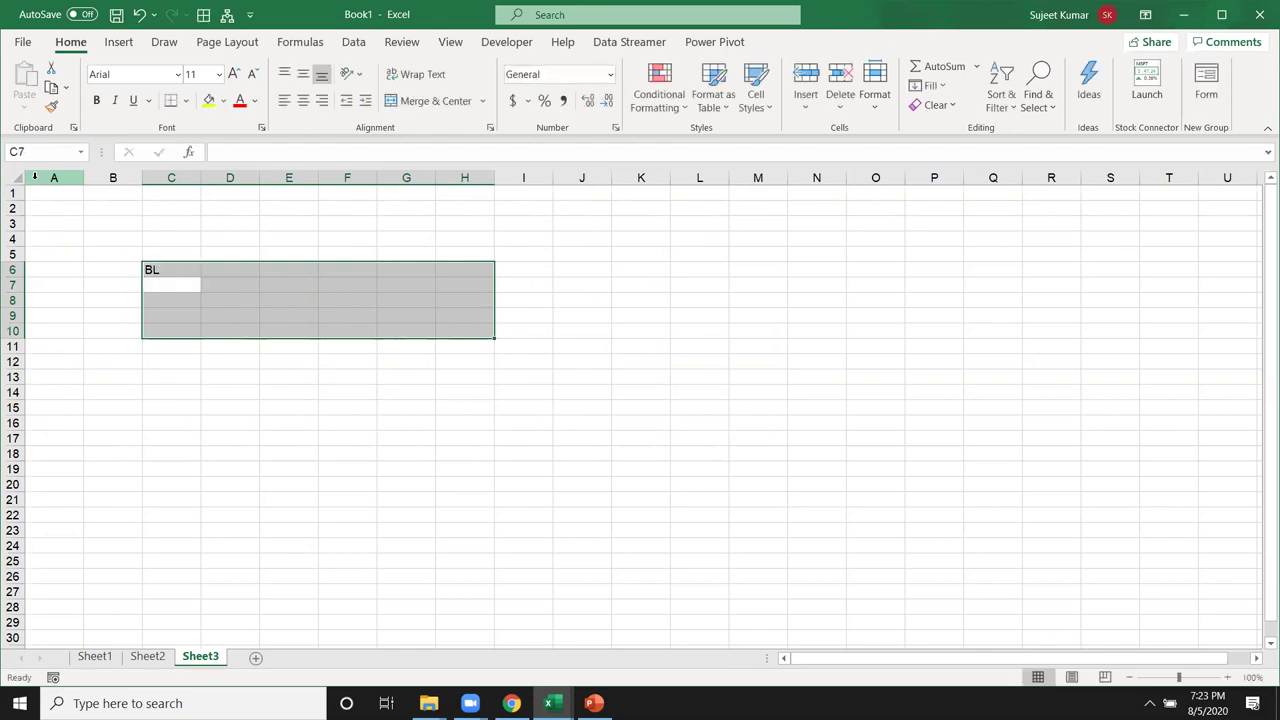
{"action": "type", "text": "TH"}
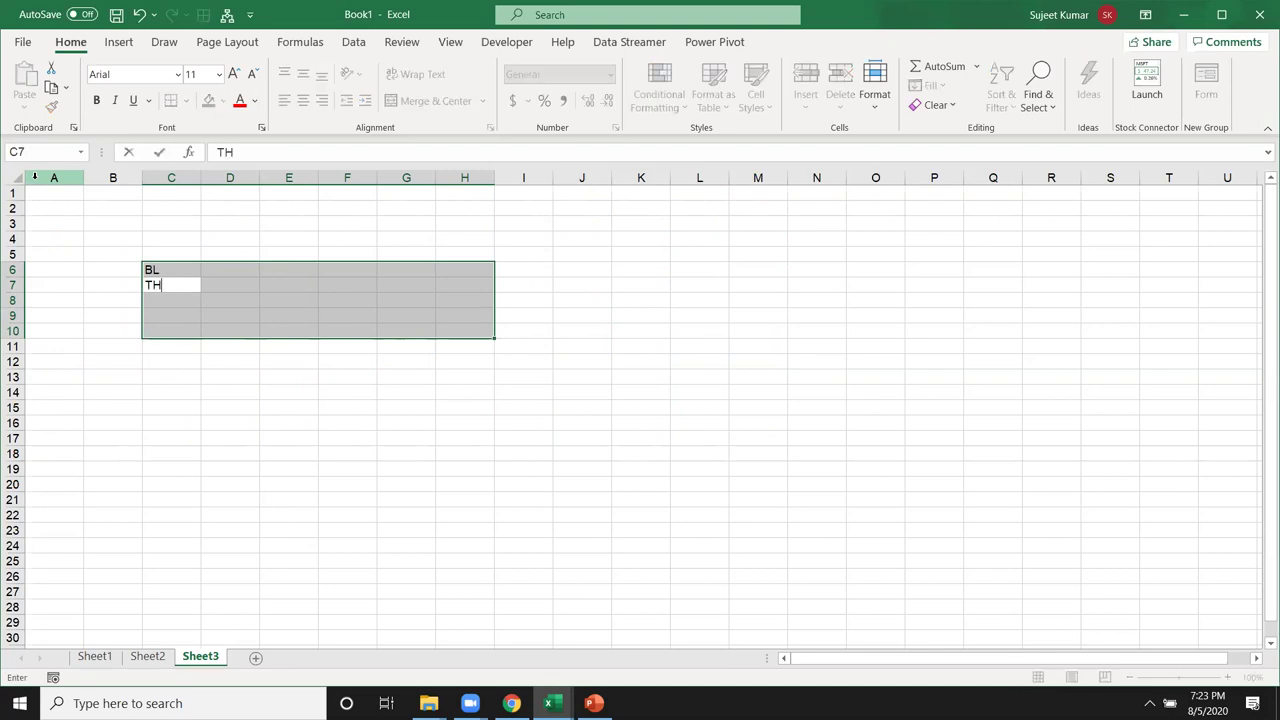
{"action": "key", "text": "ctrl+Return"}
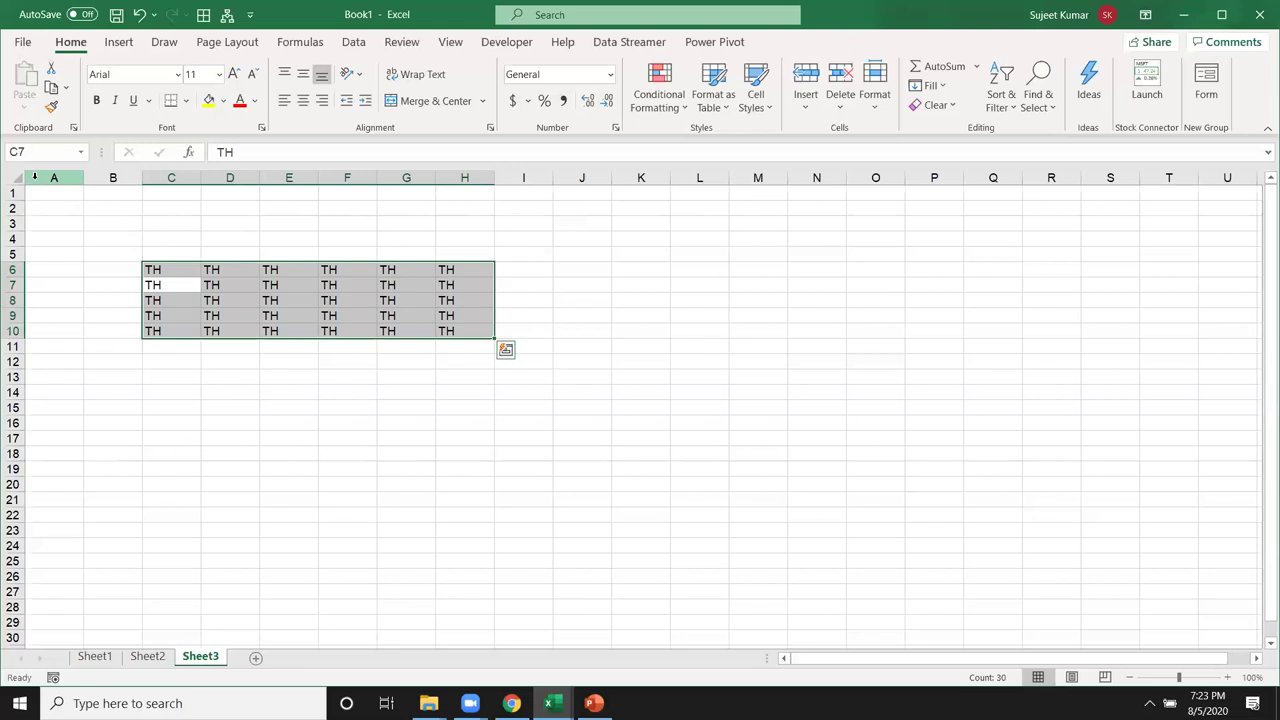
- Return to Sheet2 and Ctrl-select its blank cells D9, F6, H12, I8, K6, K12 to show them
{"action": "left_click", "coordinate": [168, 656]}
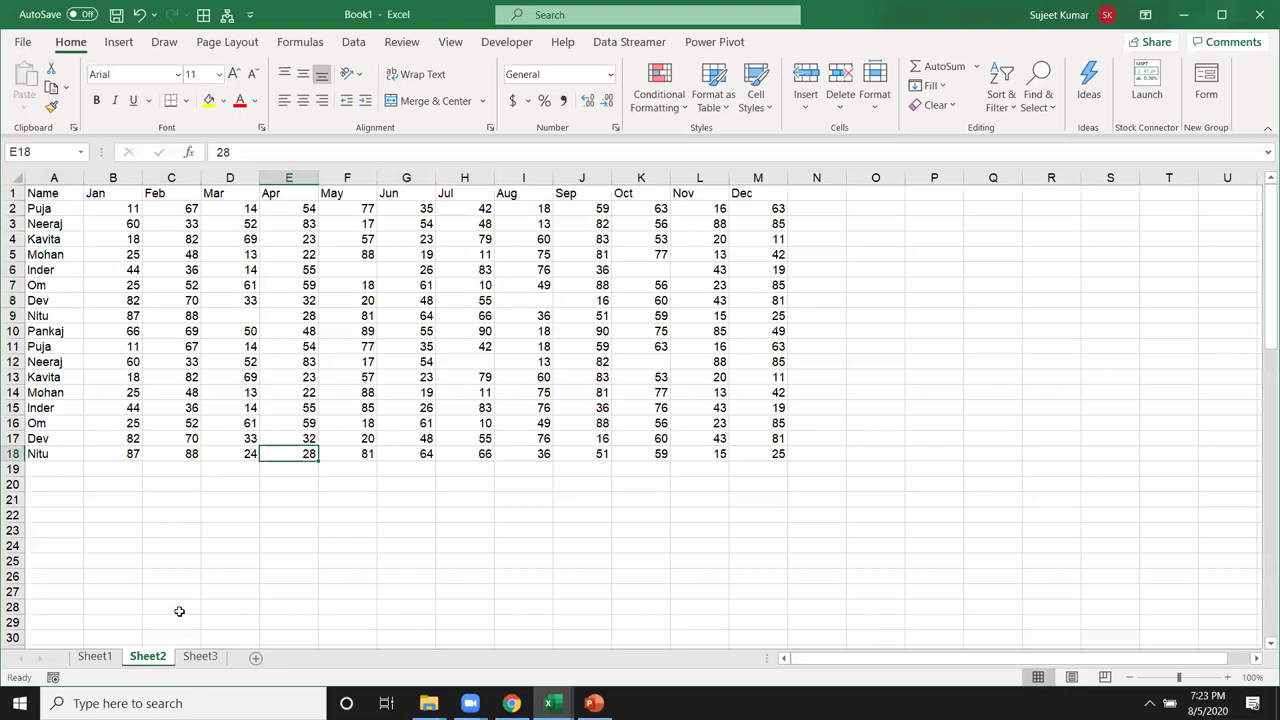
{"action": "left_click", "coordinate": [240, 316]}
{"action": "left_click", "coordinate": [372, 272], "text": "ctrl"}
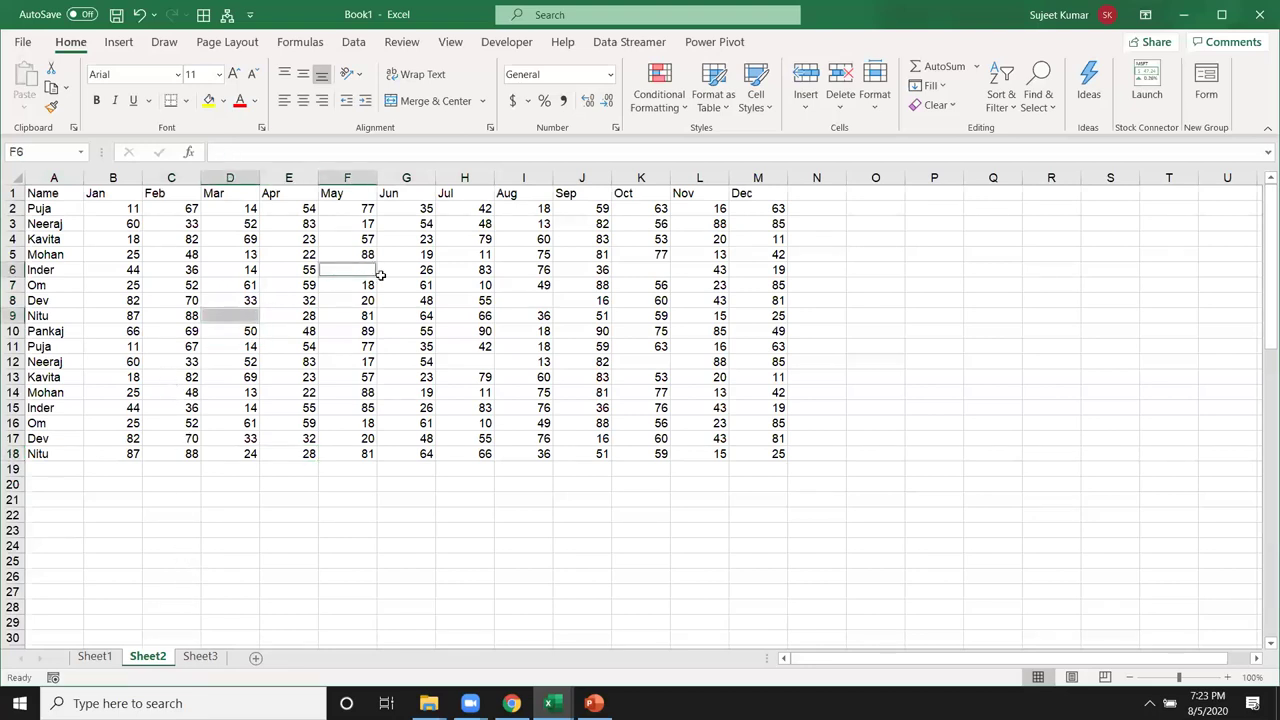
{"action": "left_click", "coordinate": [466, 358], "text": "ctrl"}
{"action": "left_click", "coordinate": [515, 303], "text": "ctrl"}
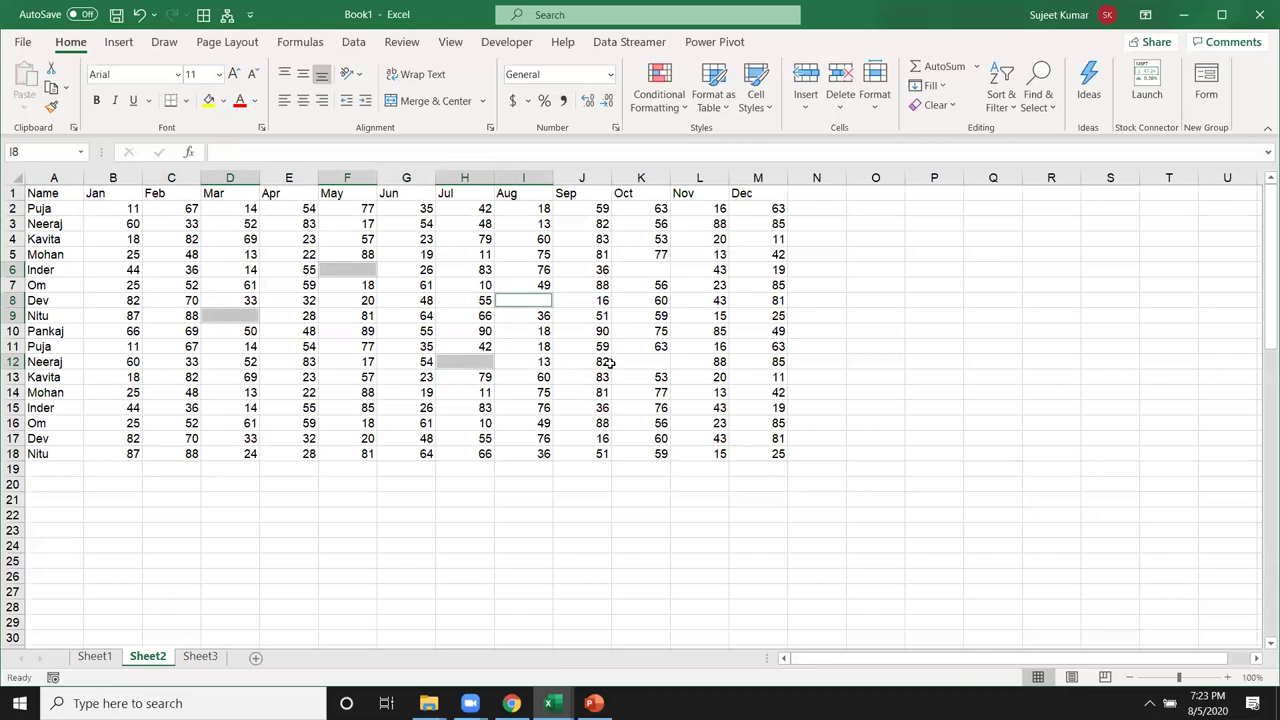
{"action": "left_click", "coordinate": [651, 266], "text": "ctrl"}
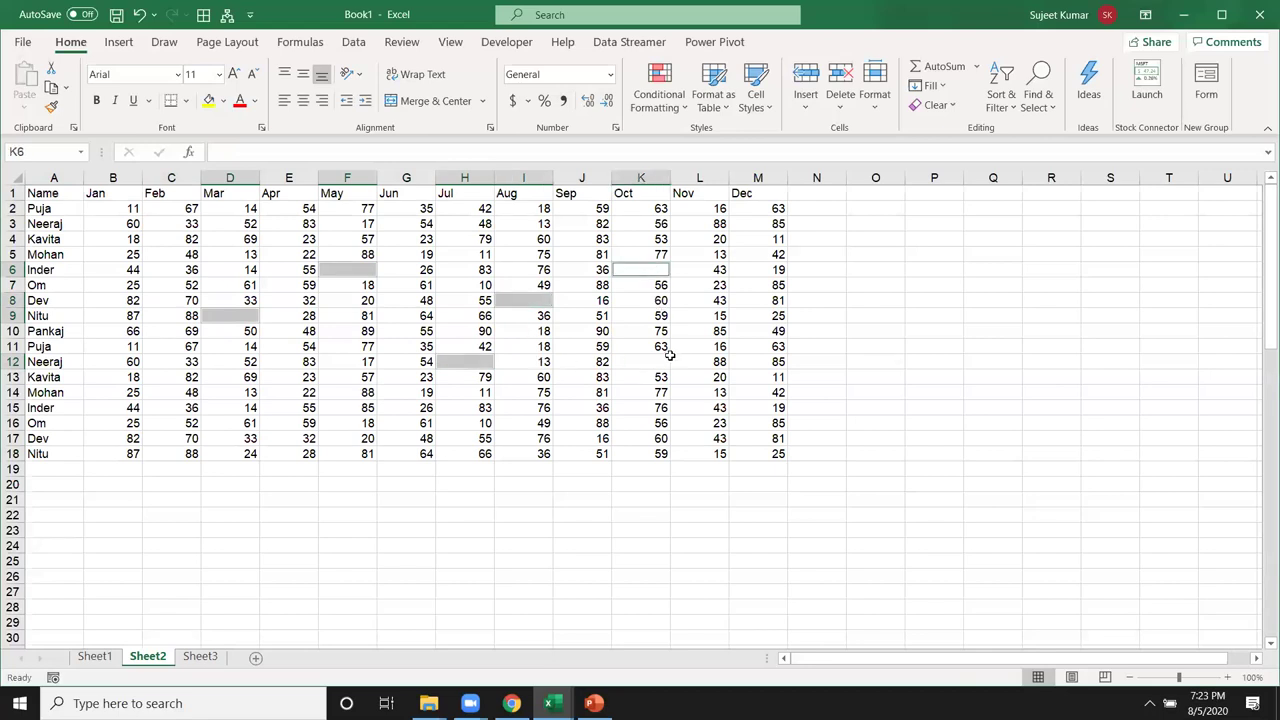
{"action": "left_click", "coordinate": [655, 362], "text": "ctrl"}
{"action": "left_click", "coordinate": [299, 318]}
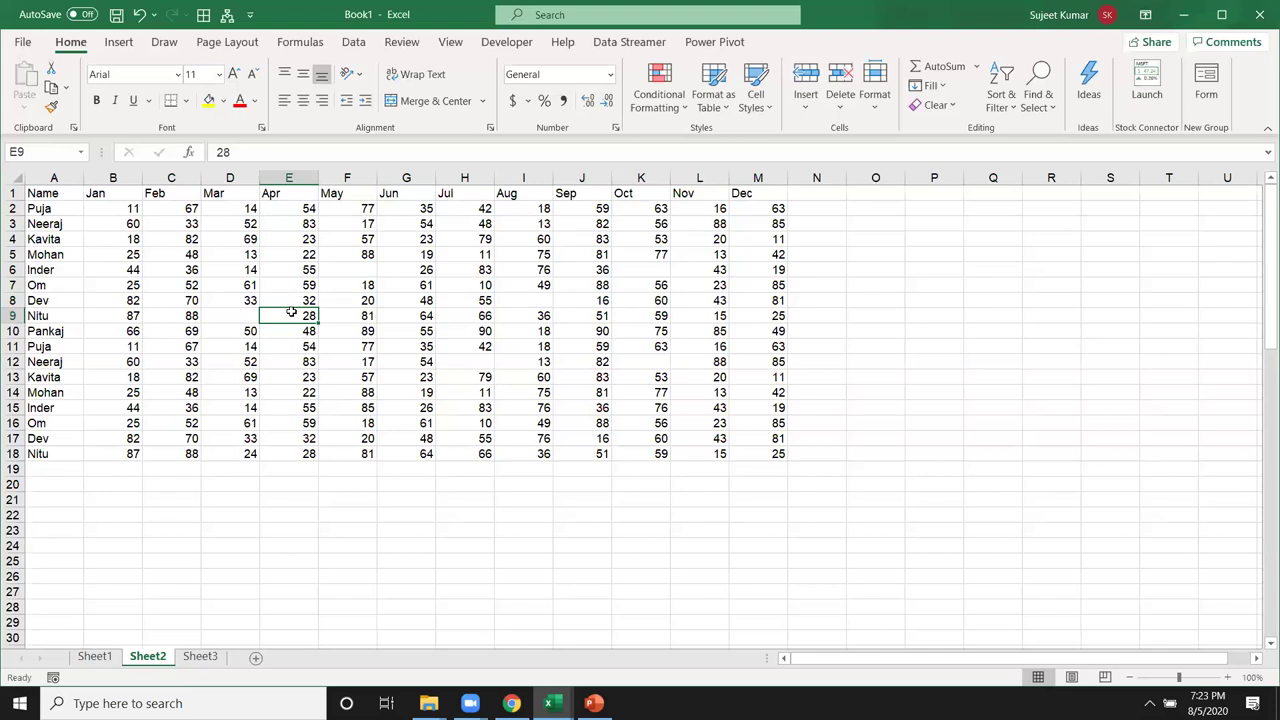
- Use Find & Select > Go To Special > Blanks to select all six empty table cells
{"action": "left_click", "coordinate": [1046, 116]}
{"action": "left_click", "coordinate": [1076, 204]}
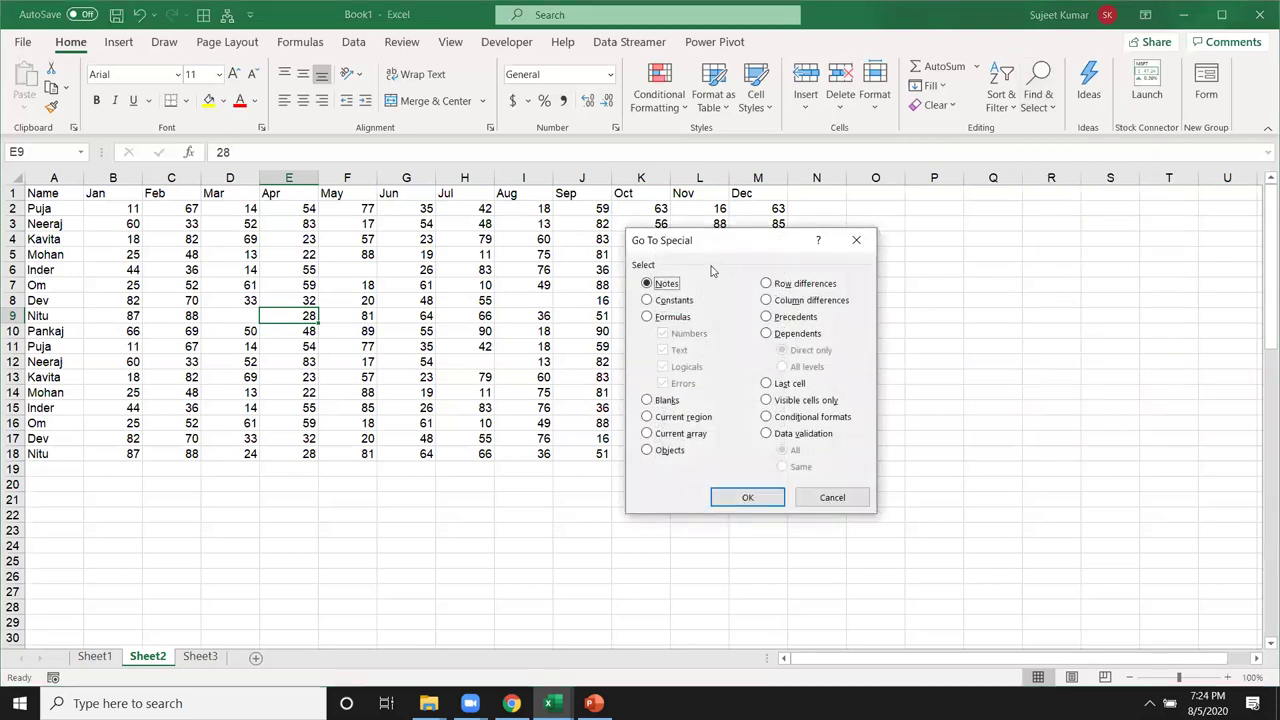
{"action": "left_click_drag", "start_coordinate": [708, 241], "coordinate": [399, 197]}
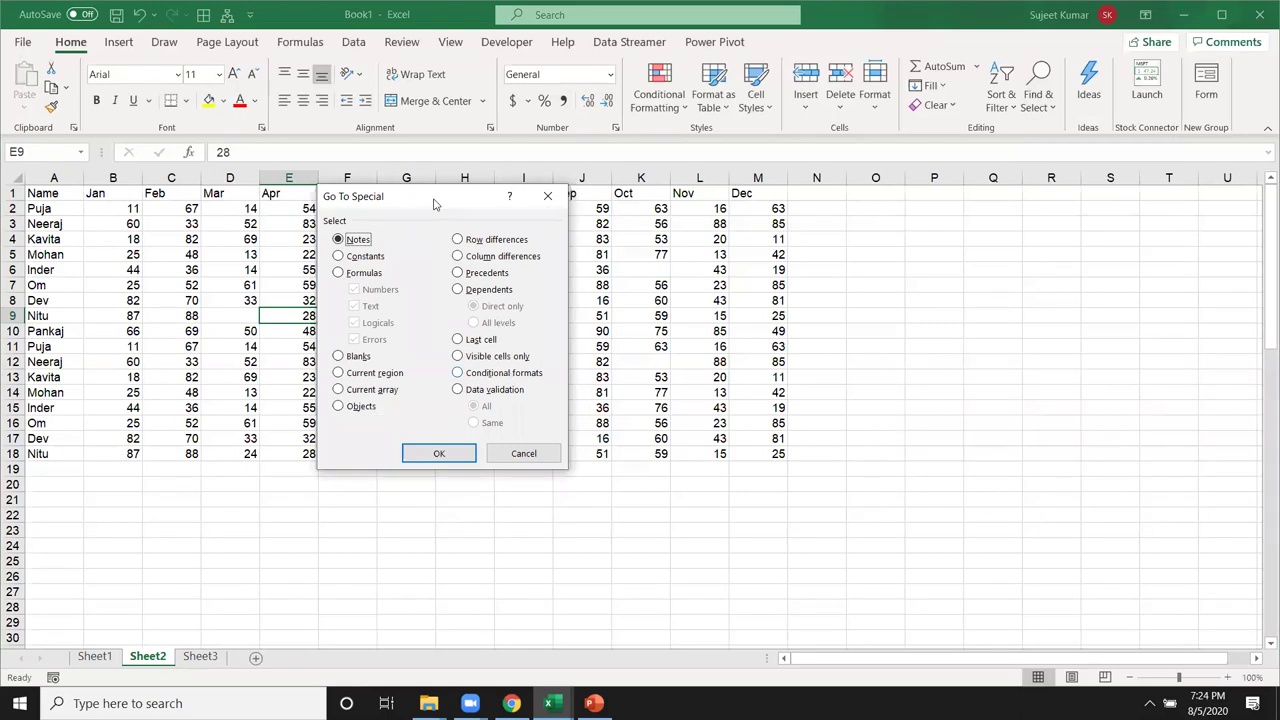
{"action": "left_click_drag", "start_coordinate": [432, 198], "coordinate": [669, 154]}
{"action": "left_click", "coordinate": [575, 312]}
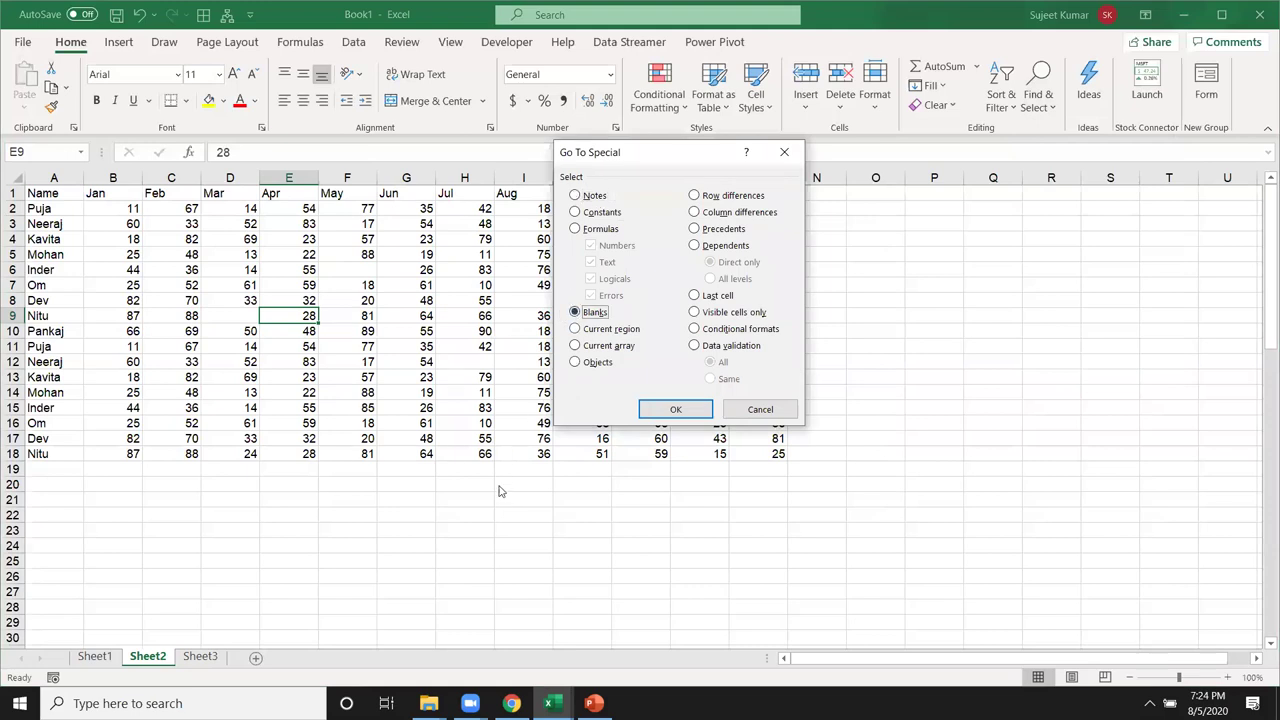
{"action": "left_click", "coordinate": [676, 410]}
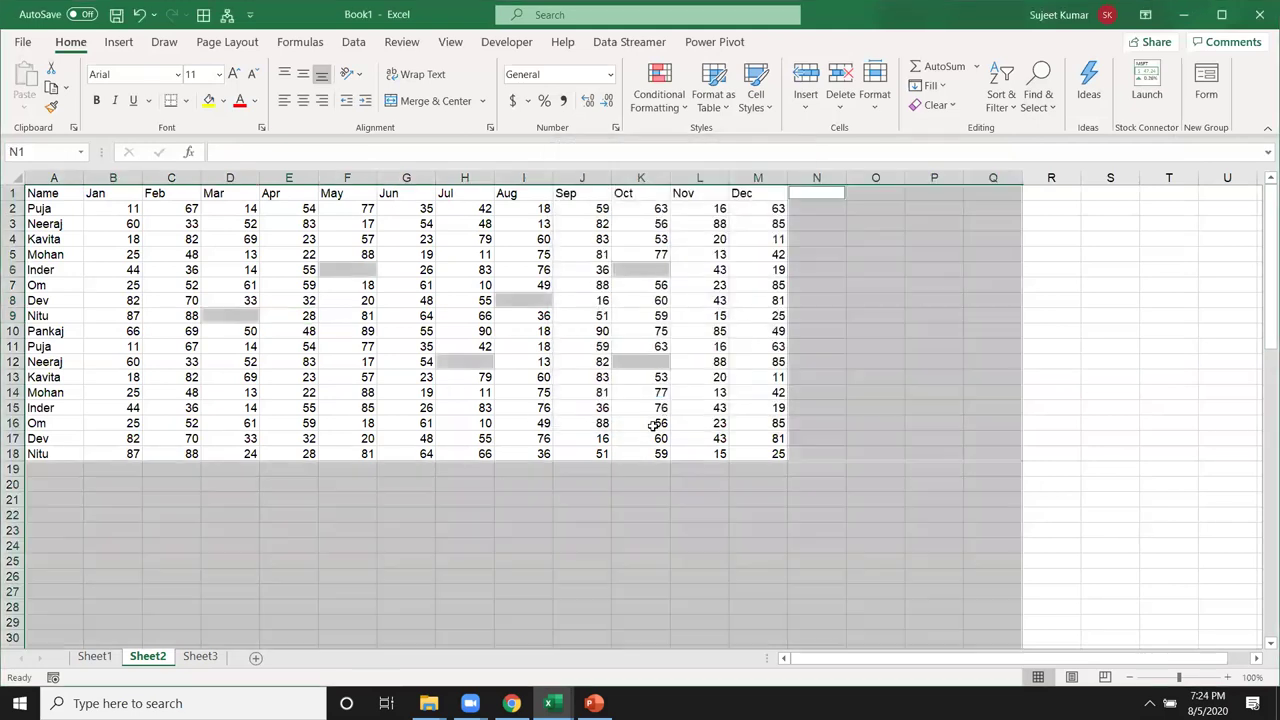
{"action": "scroll", "coordinate": [715, 593], "scroll_direction": "down", "scroll_amount": 2}
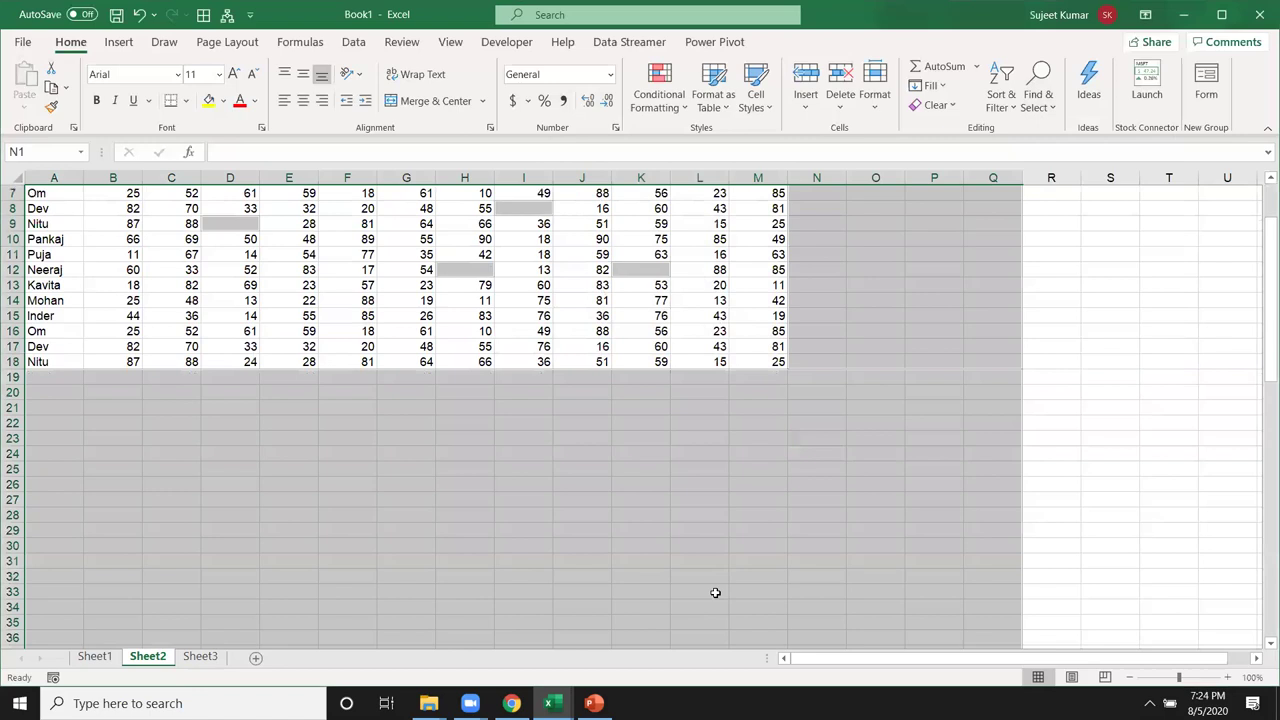
{"action": "scroll", "coordinate": [715, 593], "scroll_direction": "up", "scroll_amount": 2}
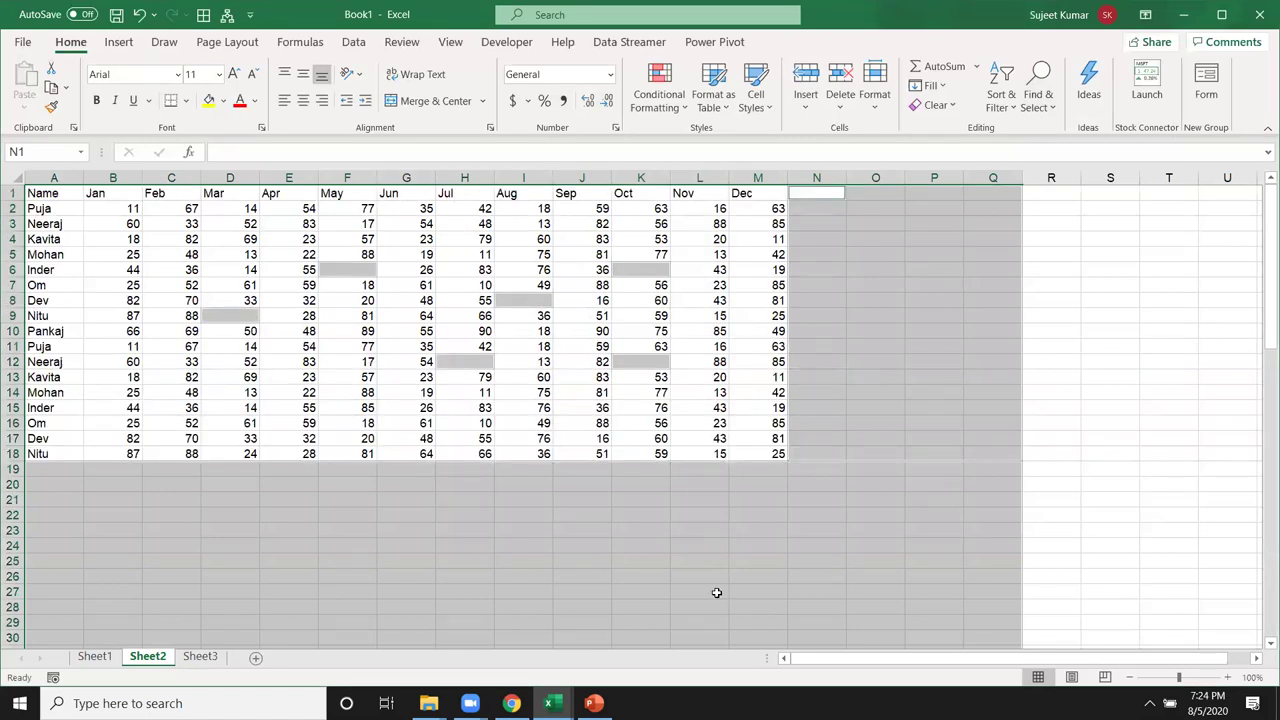
{"action": "scroll", "coordinate": [716, 593], "scroll_direction": "down", "scroll_amount": 4}
{"action": "scroll", "coordinate": [716, 593], "scroll_direction": "down", "scroll_amount": 5}
{"action": "scroll", "coordinate": [717, 592], "scroll_direction": "up", "scroll_amount": 9}
- Copy the A1:M18 score table and paste it into a new Sheet4
{"action": "left_click", "coordinate": [134, 245]}
{"action": "key", "text": "ctrl+Home"}
{"action": "key", "text": "shift+Right"}
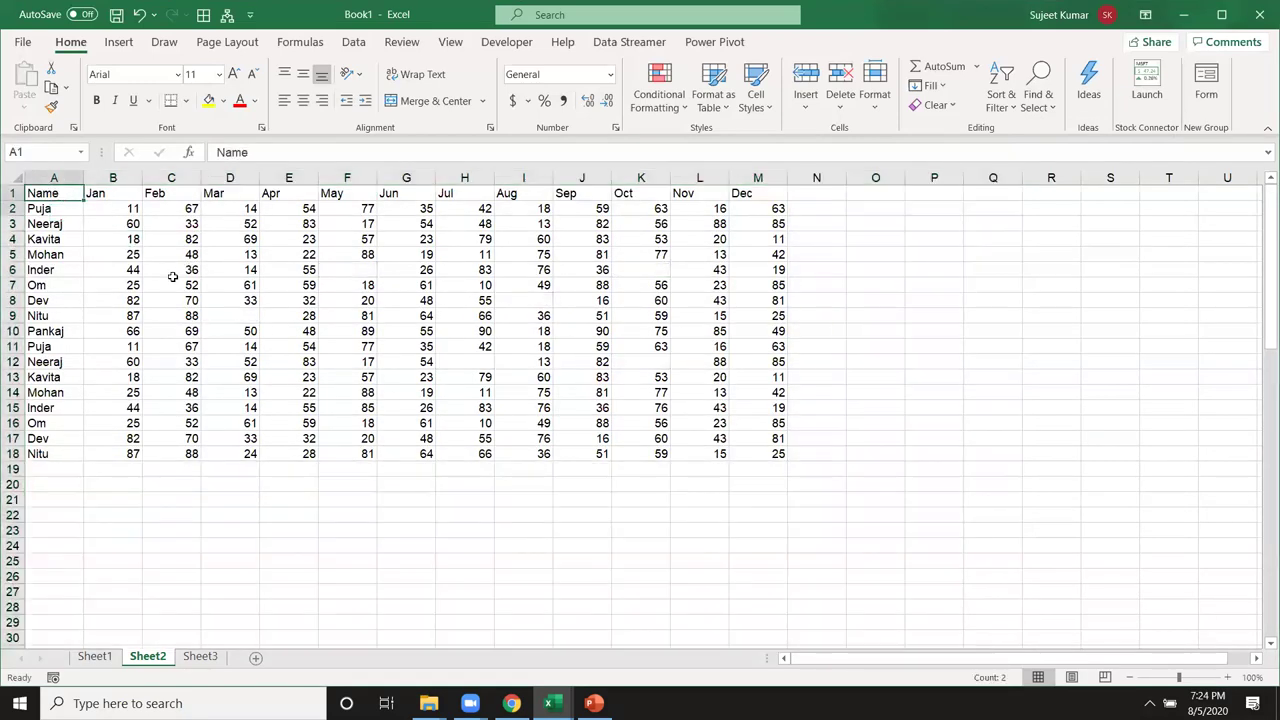
{"action": "key", "text": "ctrl+a"}
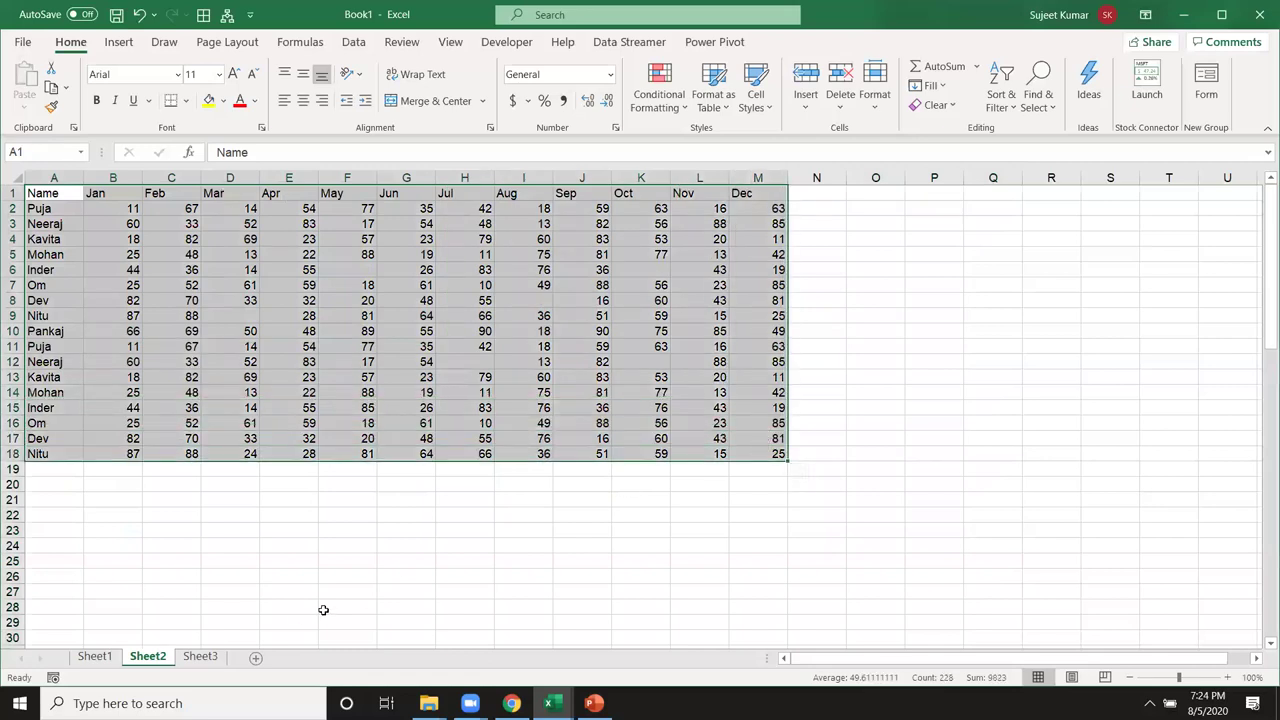
{"action": "key", "text": "ctrl+c"}
{"action": "left_click", "coordinate": [255, 657]}
{"action": "key", "text": "ctrl+v"}
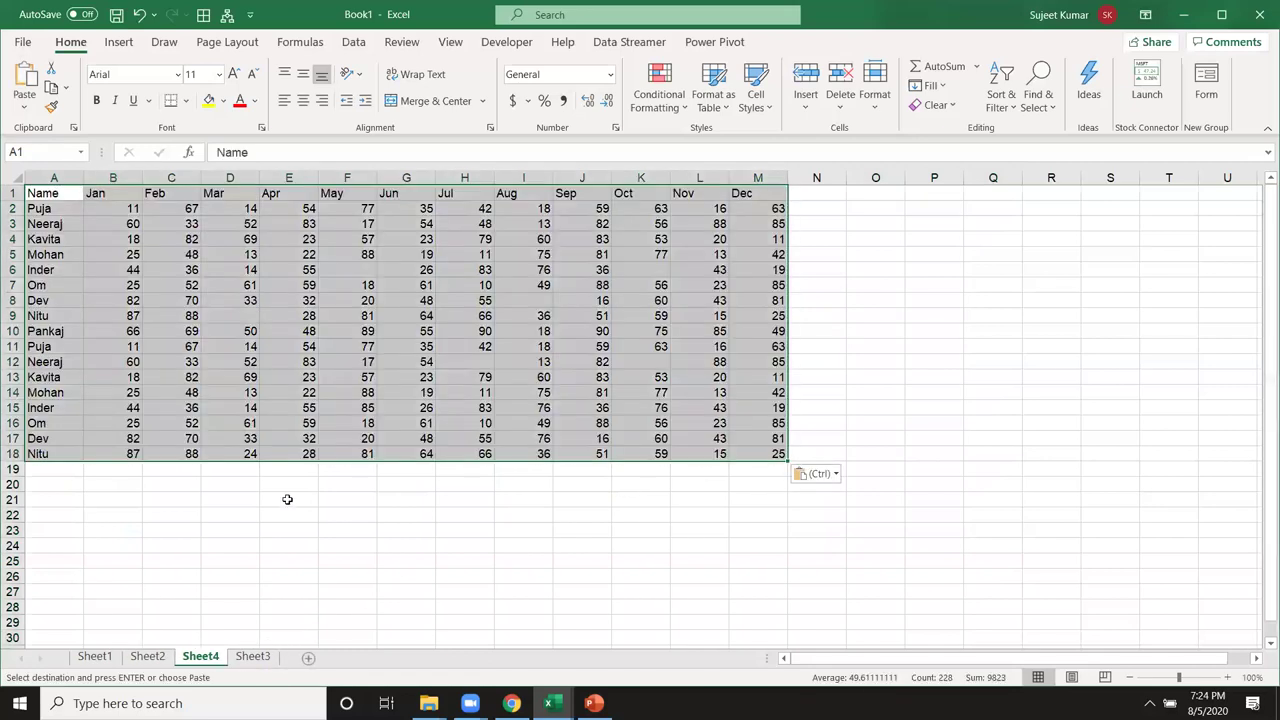
- Select the blanks via Ctrl+G > Special > Blanks and fill them all with BL using Ctrl+Enter
{"action": "left_click", "coordinate": [270, 313]}
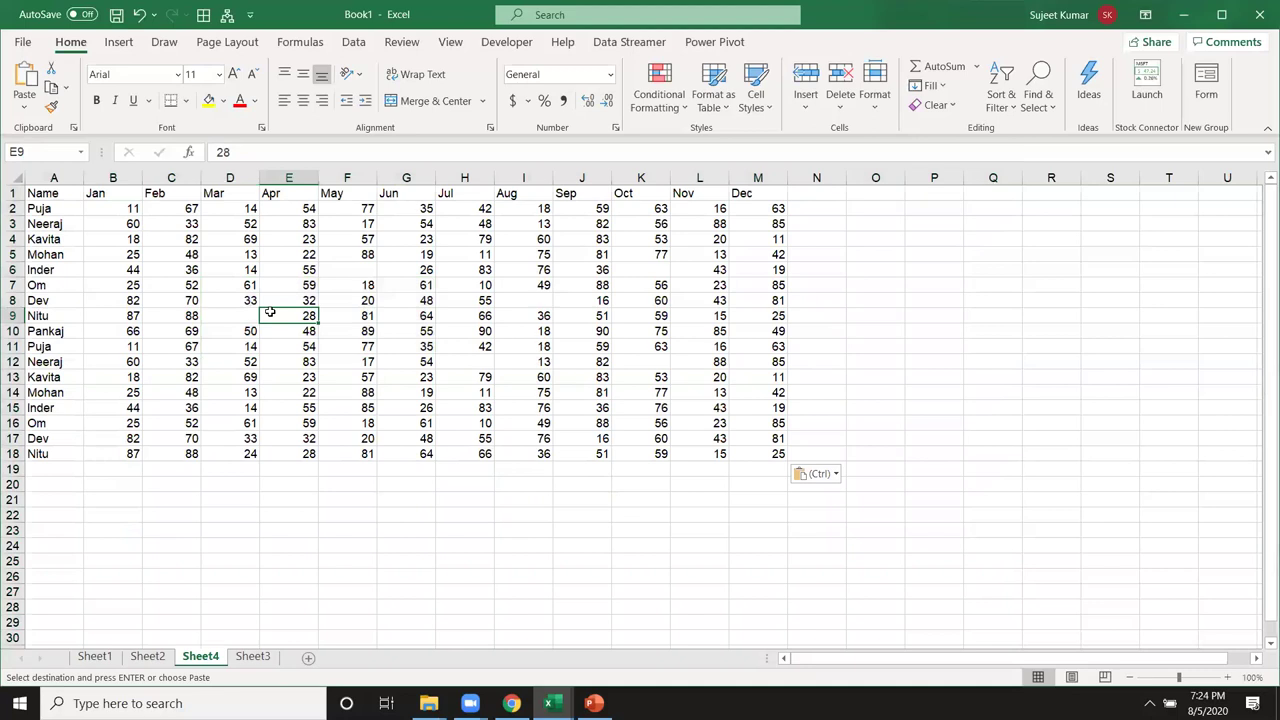
{"action": "key", "text": "ctrl+g"}
{"action": "left_click", "coordinate": [575, 386]}
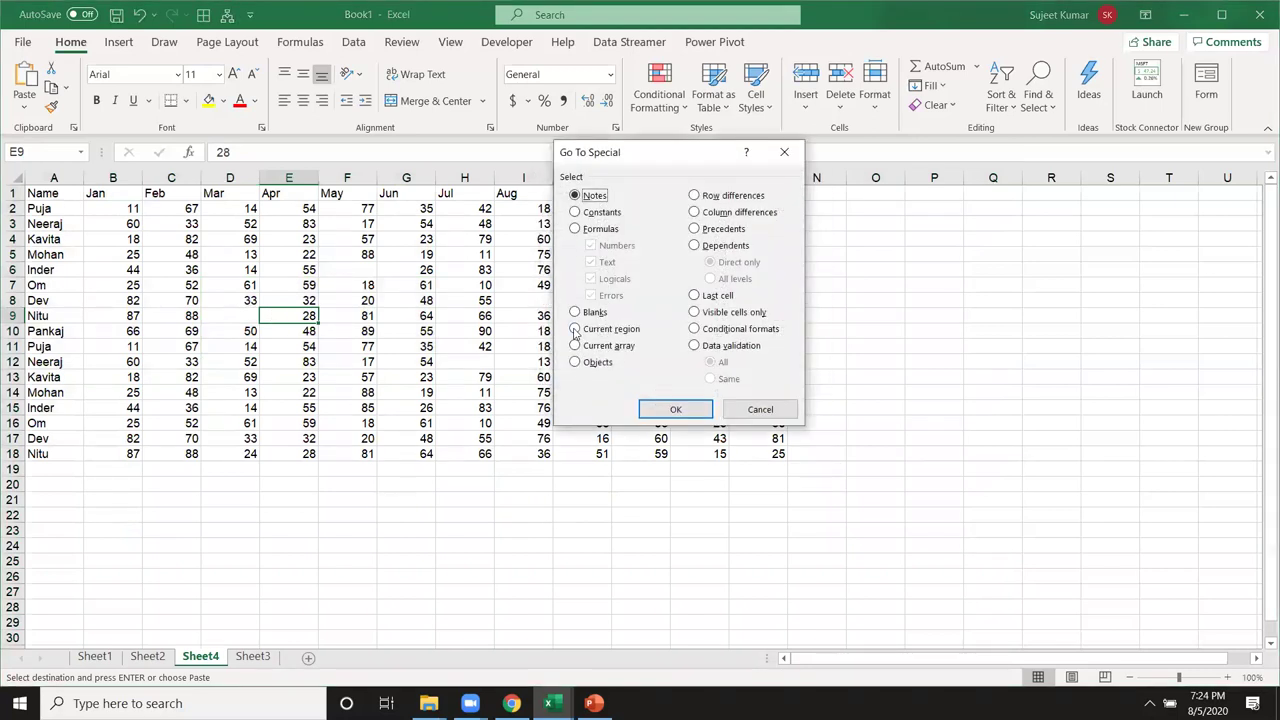
{"action": "left_click", "coordinate": [575, 312]}
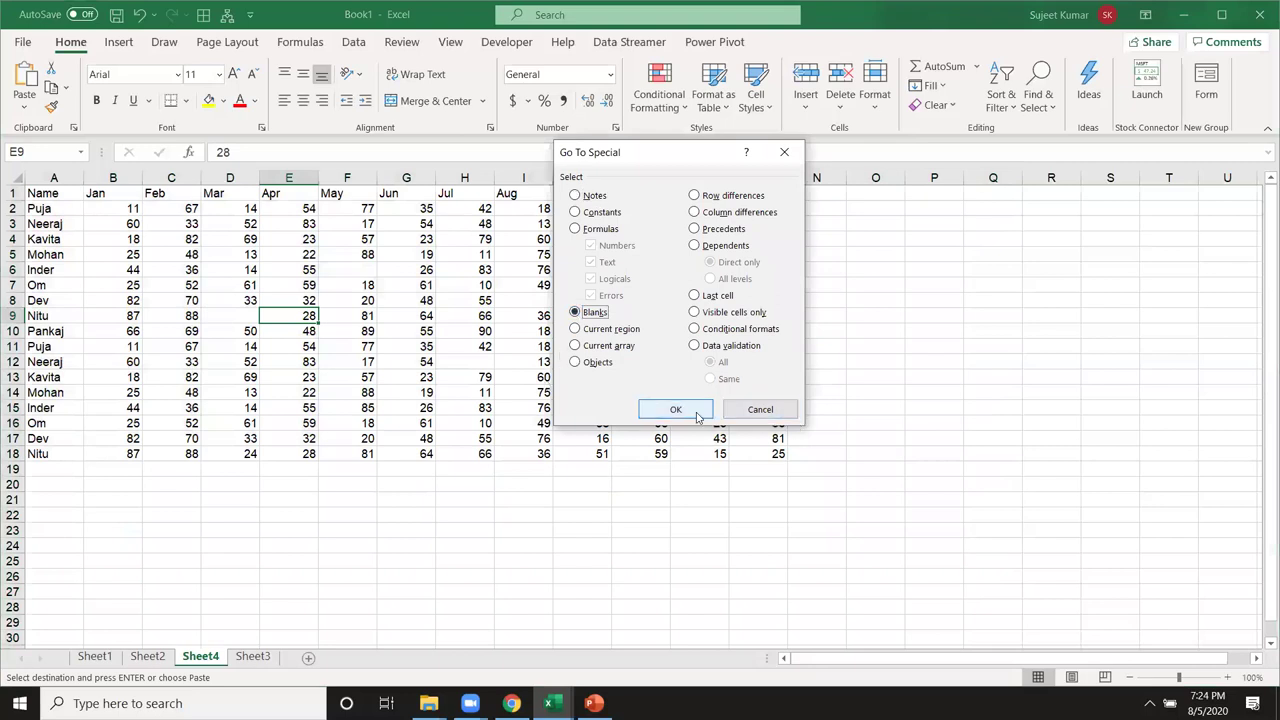
{"action": "left_click", "coordinate": [676, 409]}
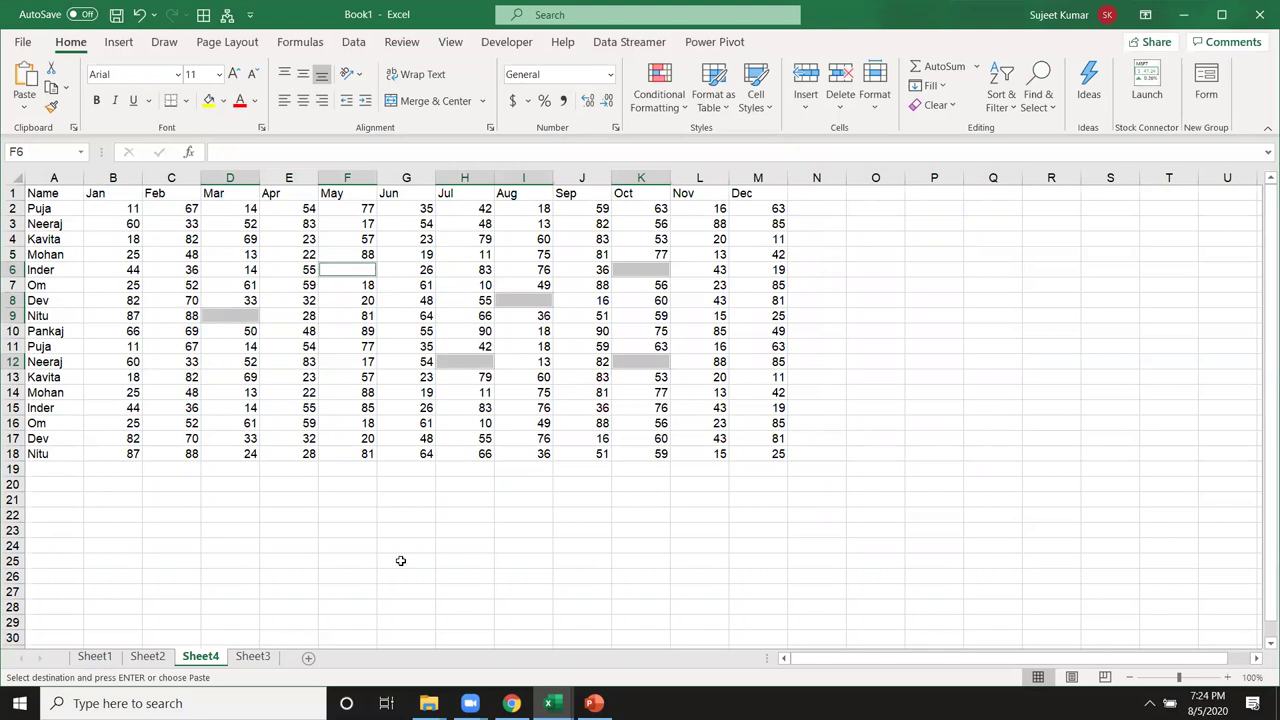
{"action": "type", "text": "bl"}
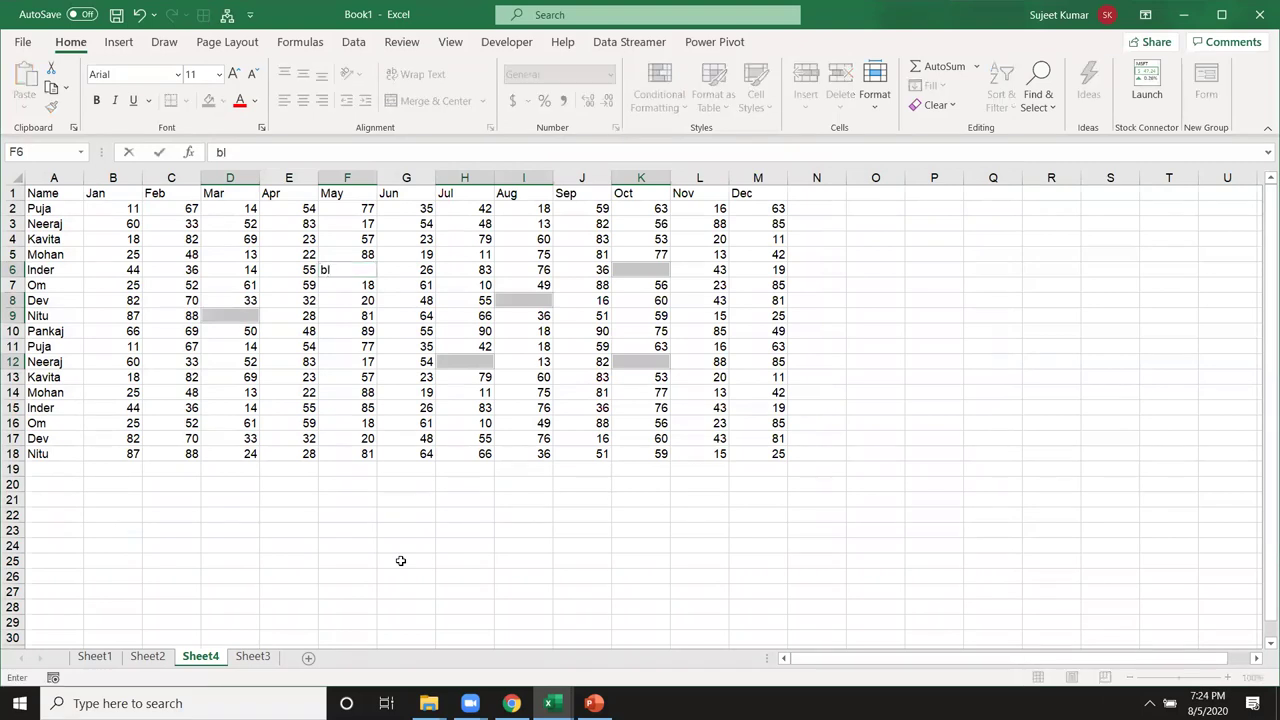
{"action": "key", "text": "BackSpace"}
{"action": "key", "text": "BackSpace"}
{"action": "type", "text": "BL"}
{"action": "key", "text": "ctrl+Return"}
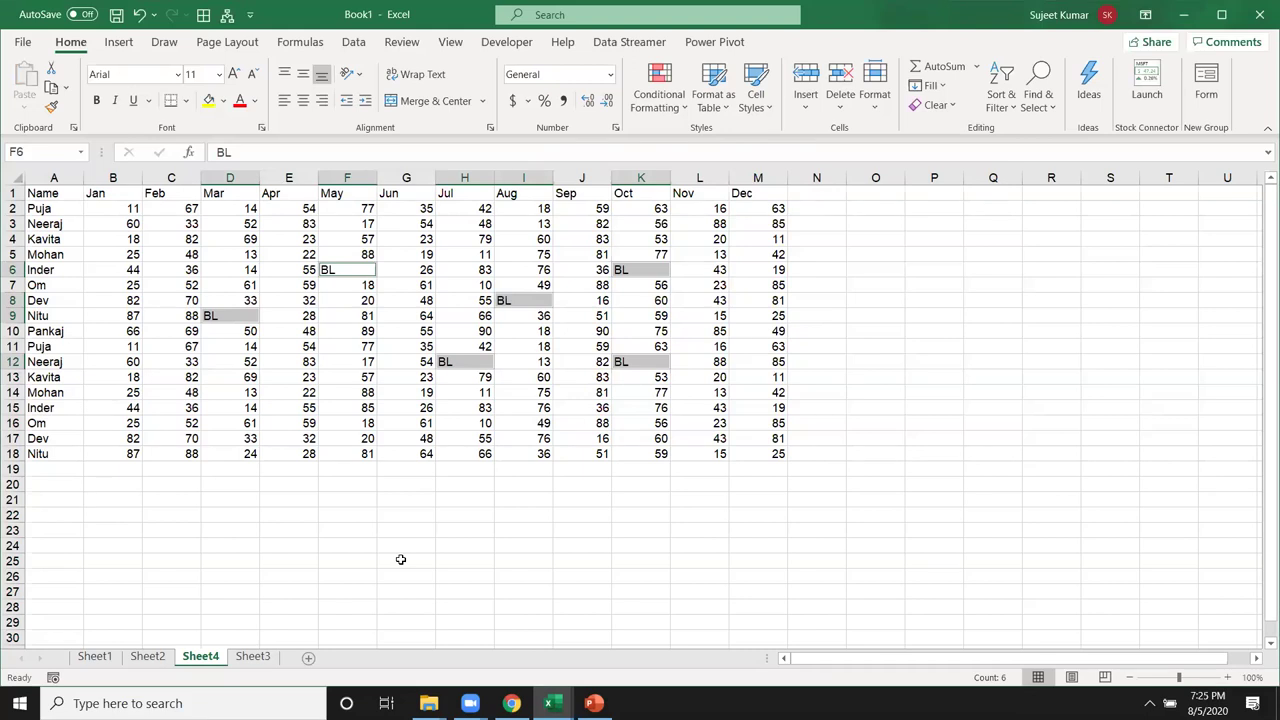
- Enter the formula =E7+20 in cell E8
{"action": "left_click", "coordinate": [287, 300]}
{"action": "type", "text": "="}
{"action": "key", "text": "Up"}
{"action": "type", "text": "+20"}
{"action": "key", "text": "Return"}
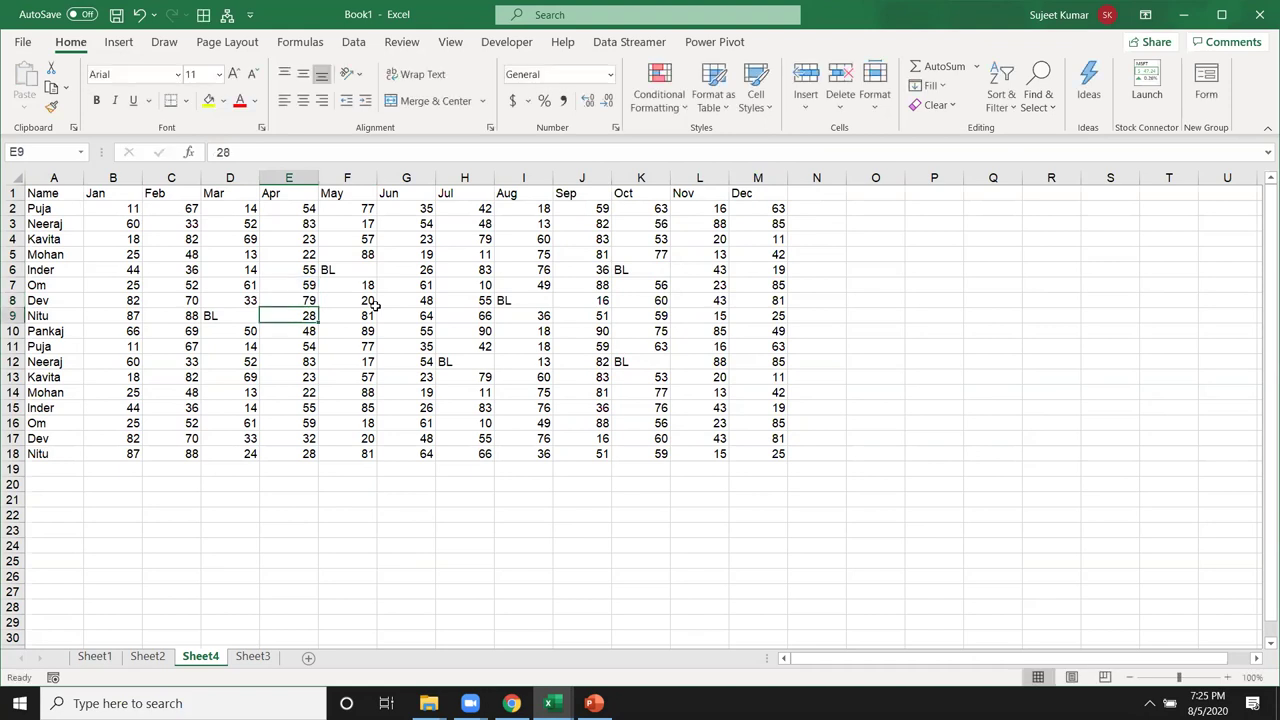
- Enter =H11+20 in H13 so it shows 62, then open the Go To window from D10
{"action": "left_click", "coordinate": [487, 378]}
{"action": "type", "text": "="}
{"action": "key", "text": "Up"}
{"action": "key", "text": "Up"}
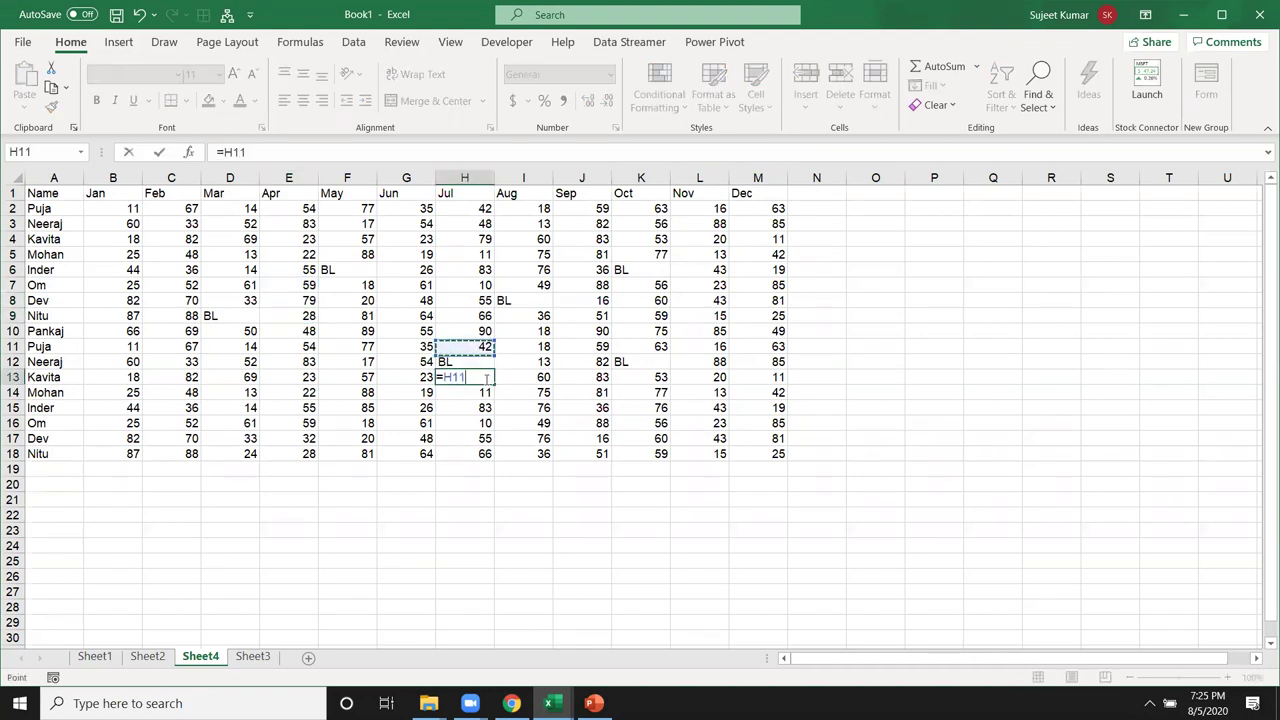
{"action": "type", "text": "+20"}
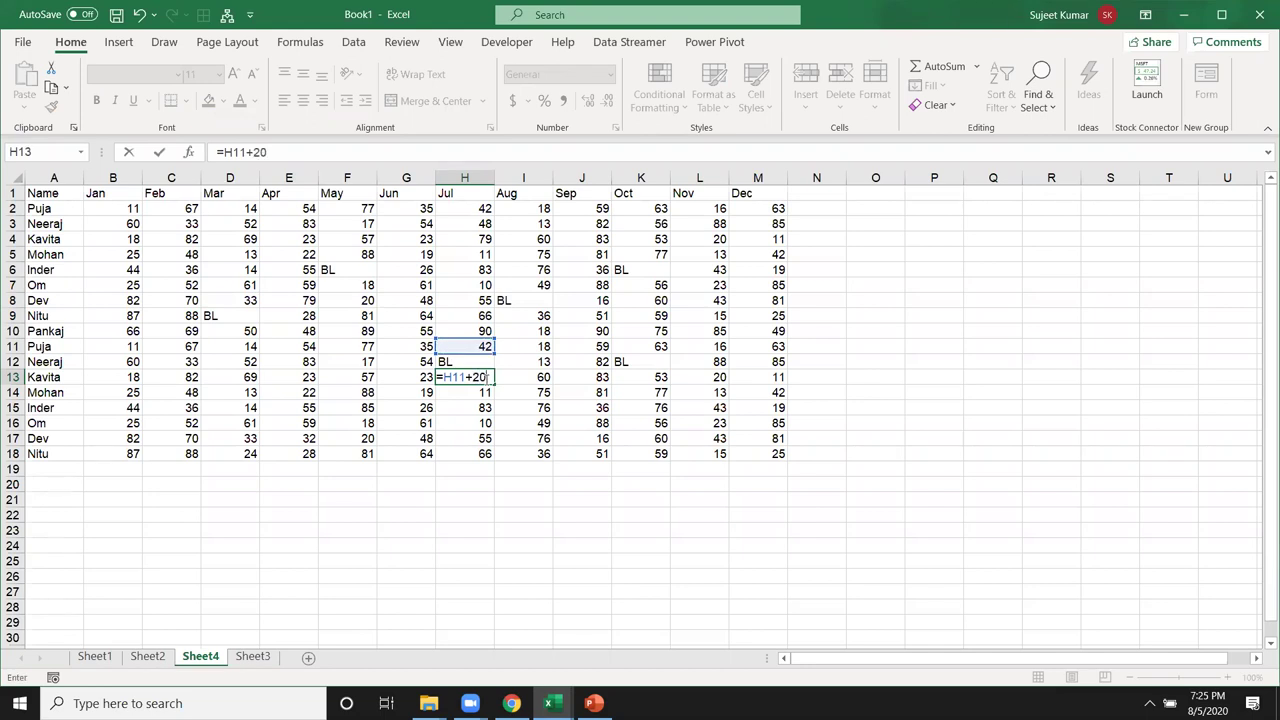
{"action": "key", "text": "Return"}
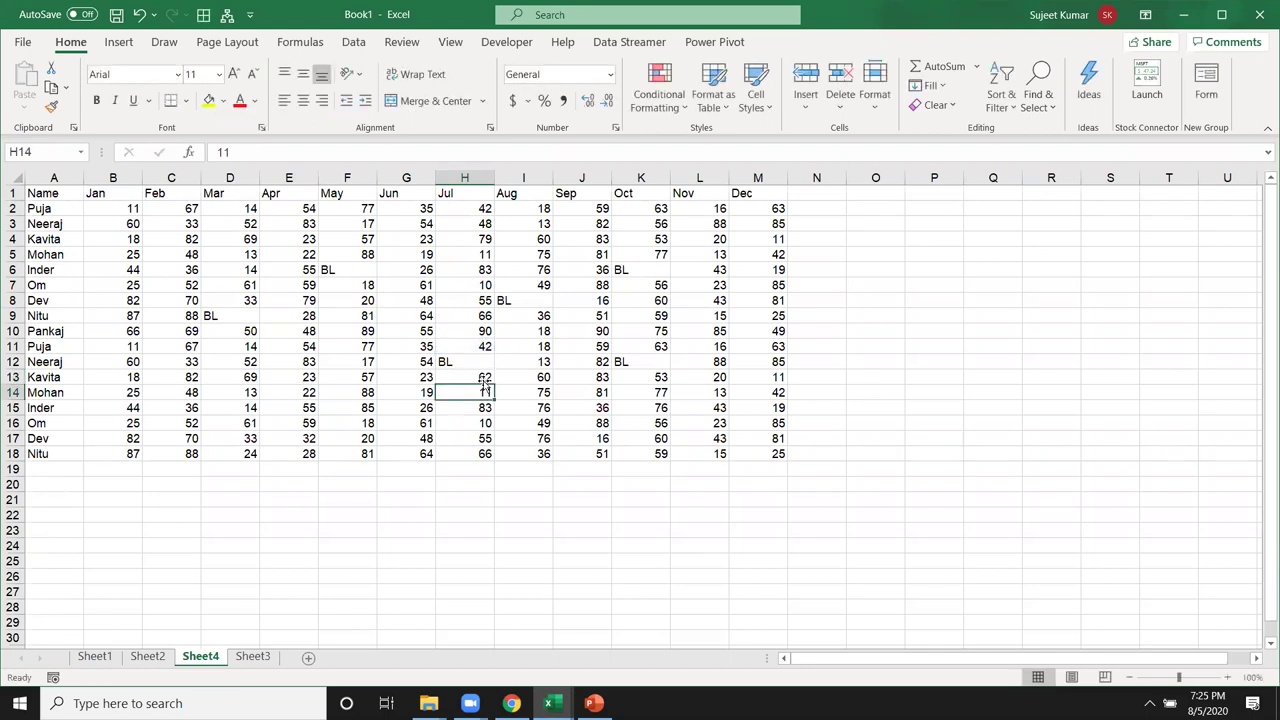
{"action": "left_click", "coordinate": [484, 378]}
{"action": "left_click", "coordinate": [218, 331]}
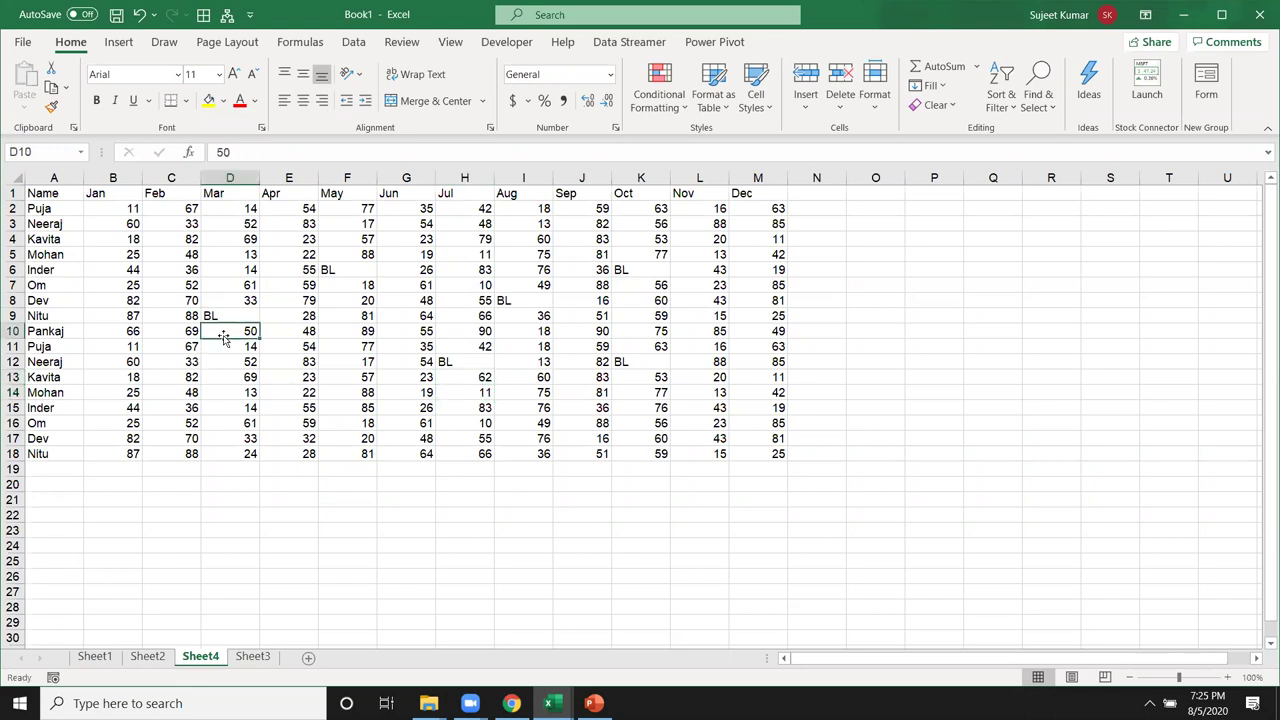
{"action": "key", "text": "ctrl+g"}
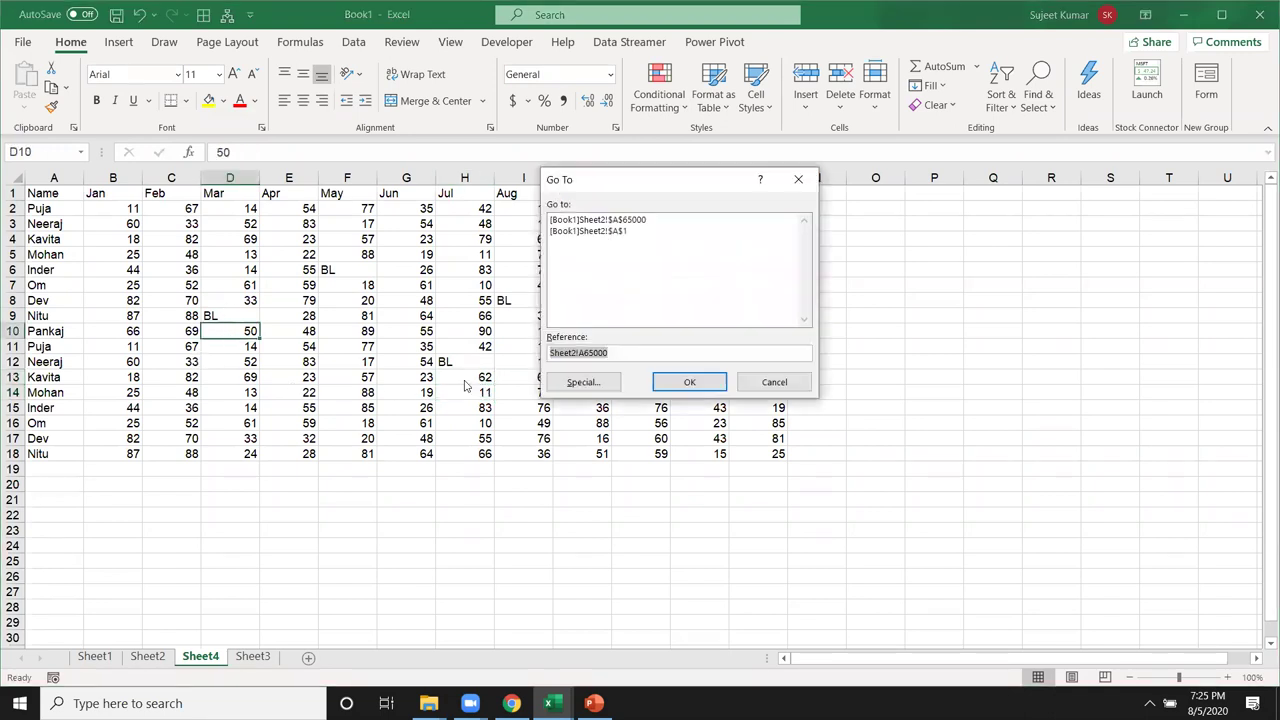
- Select the formula cells E8 and H13 via Go To Special > Formulas and fill them yellow
{"action": "left_click", "coordinate": [584, 383]}
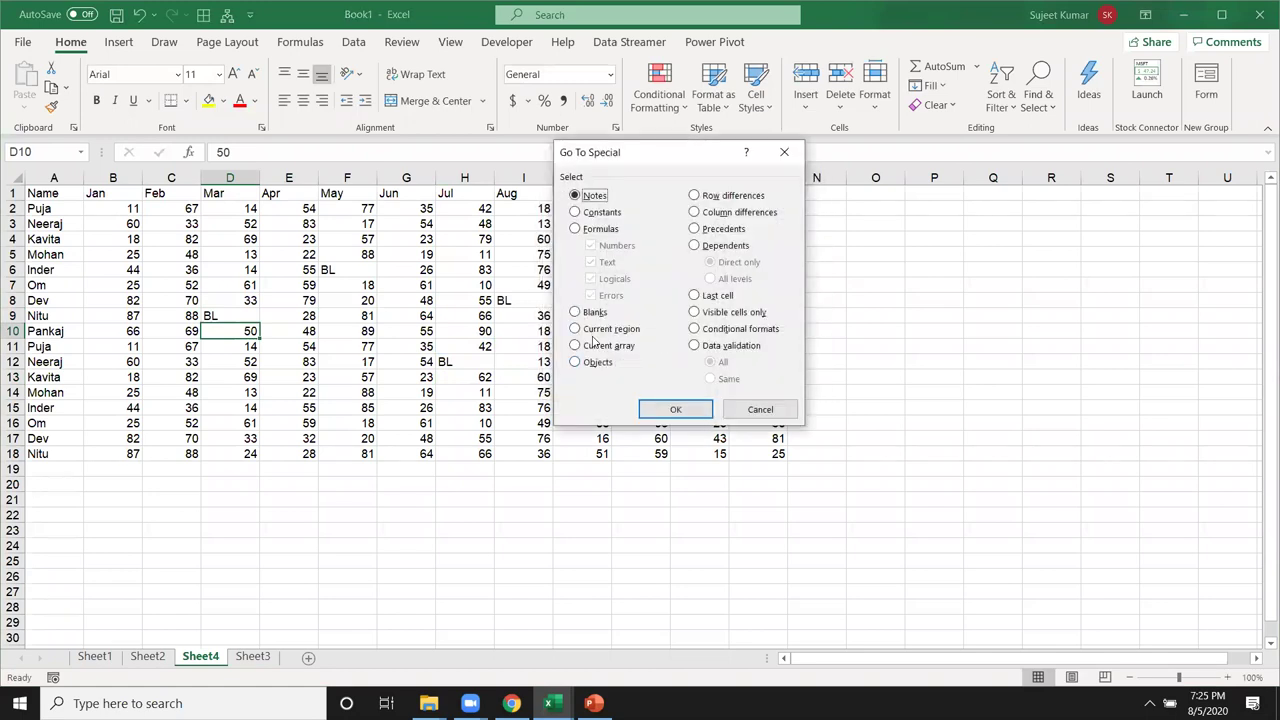
{"action": "left_click", "coordinate": [593, 233]}
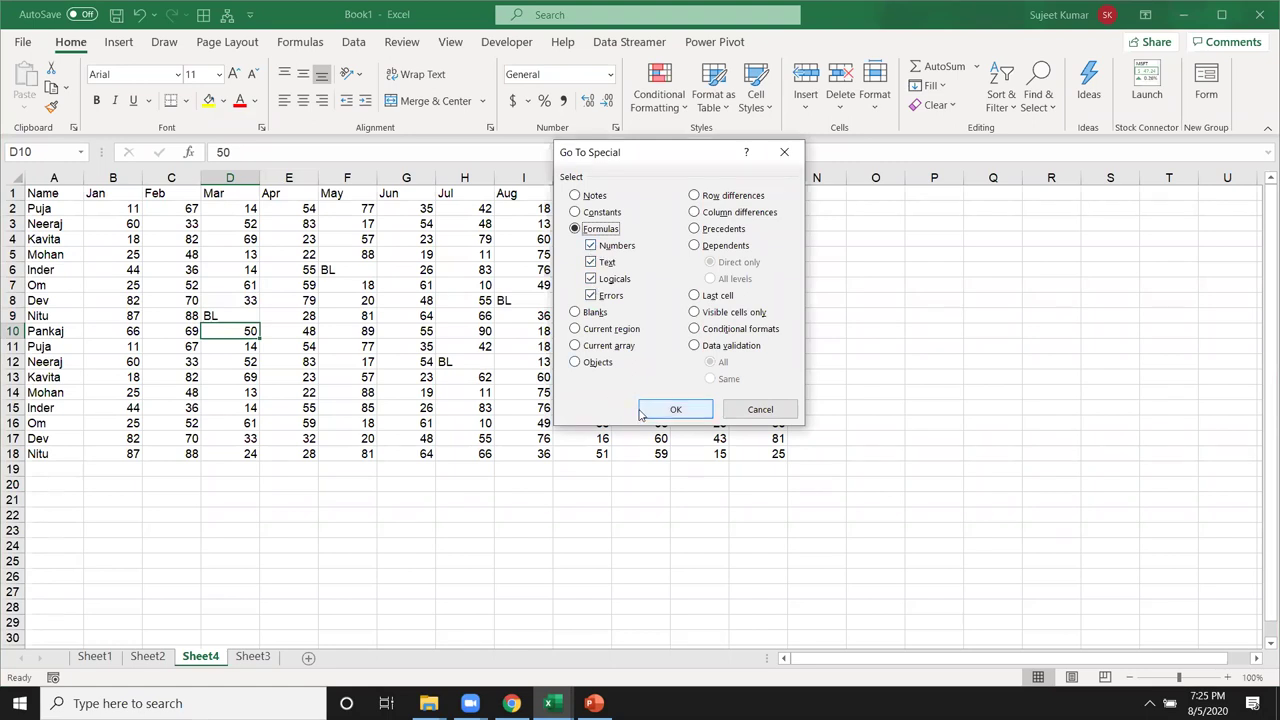
{"action": "left_click", "coordinate": [675, 409]}
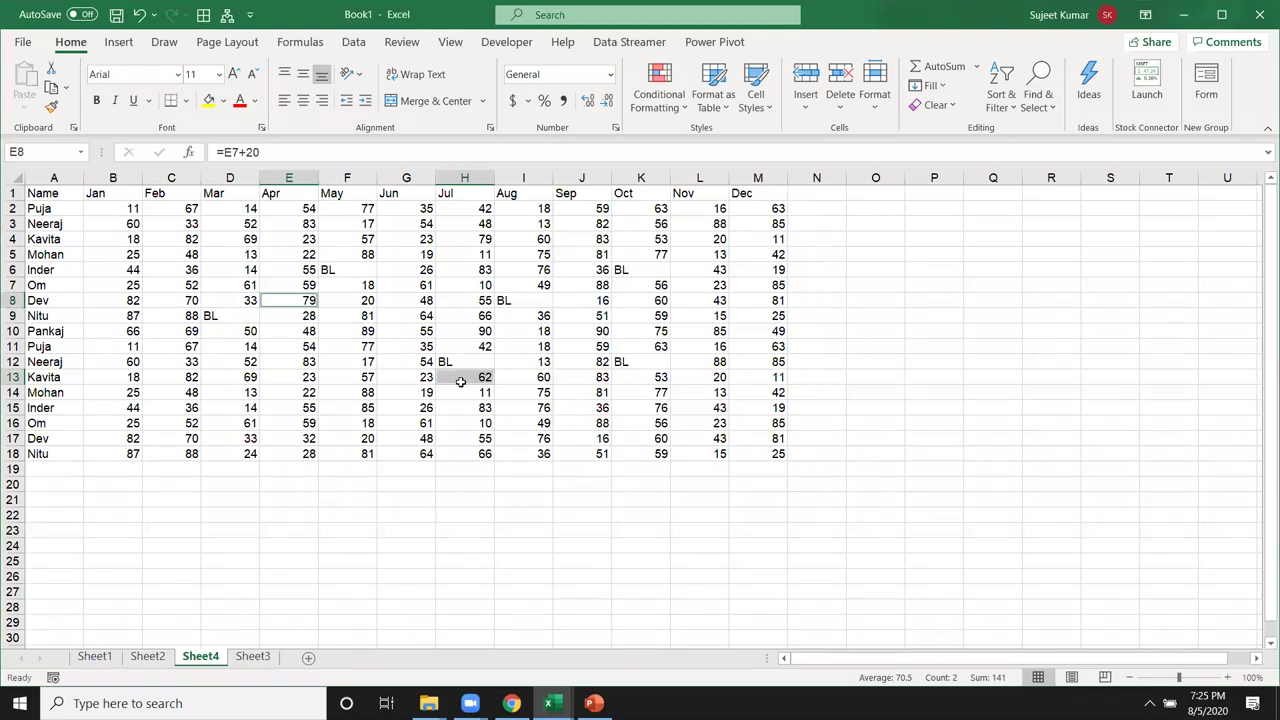
{"action": "left_click", "coordinate": [211, 104]}
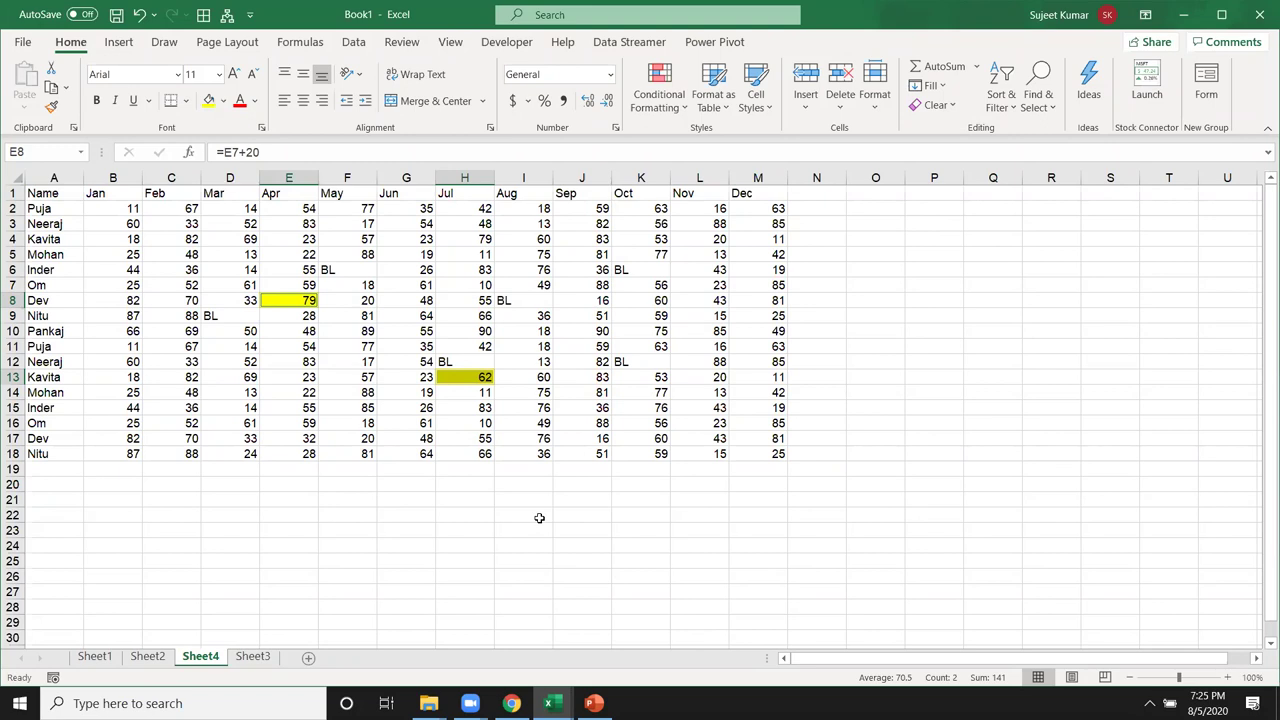
{"action": "left_click", "coordinate": [1046, 100]}
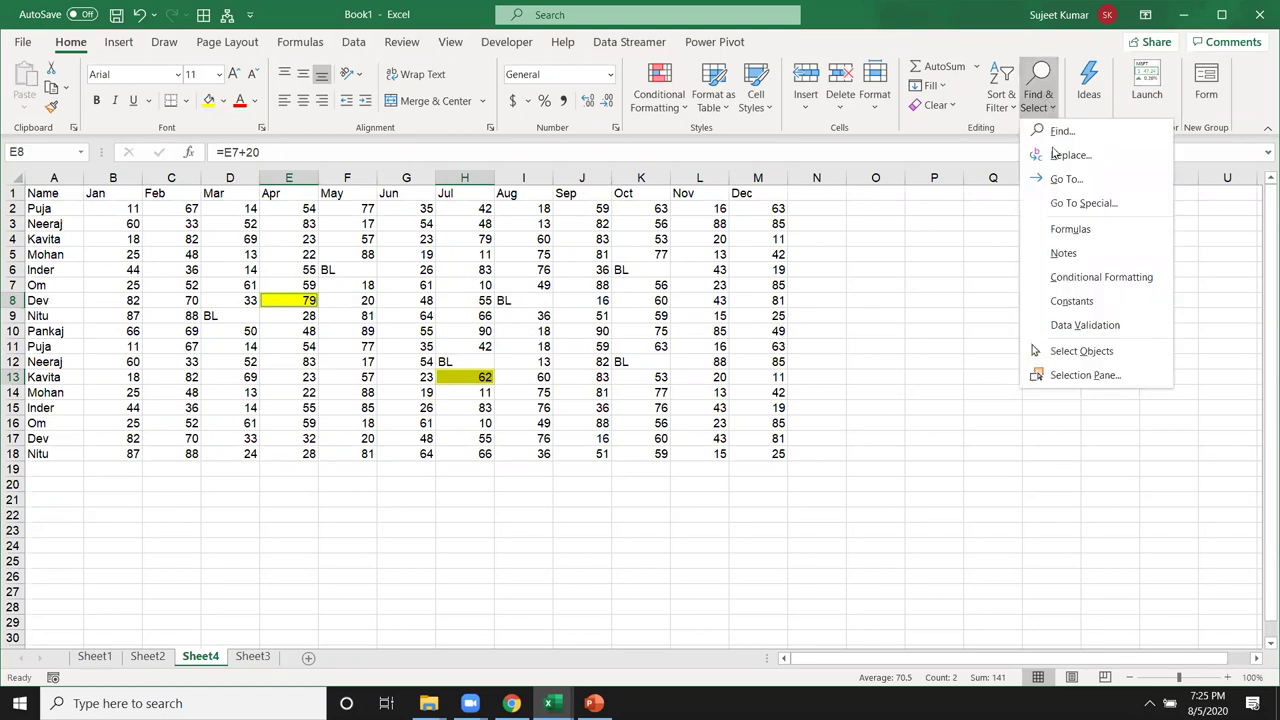
{"action": "left_click", "coordinate": [1080, 203]}
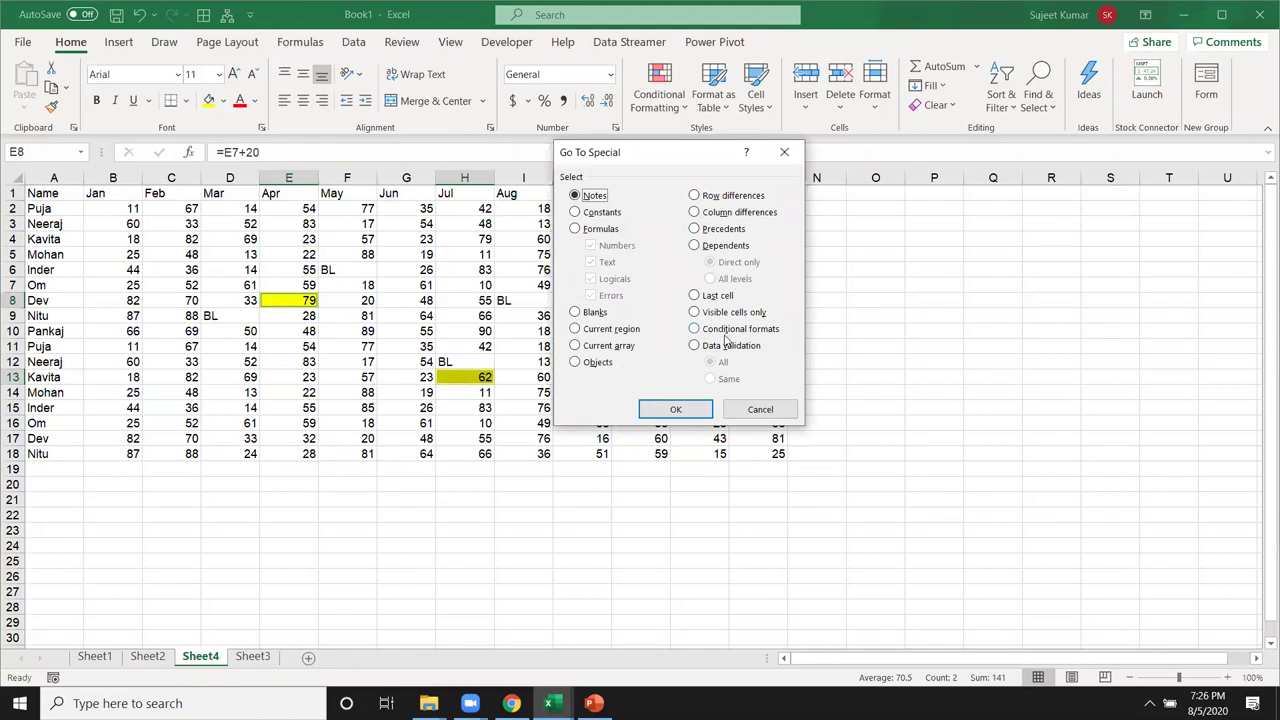
{"action": "left_click", "coordinate": [787, 156]}
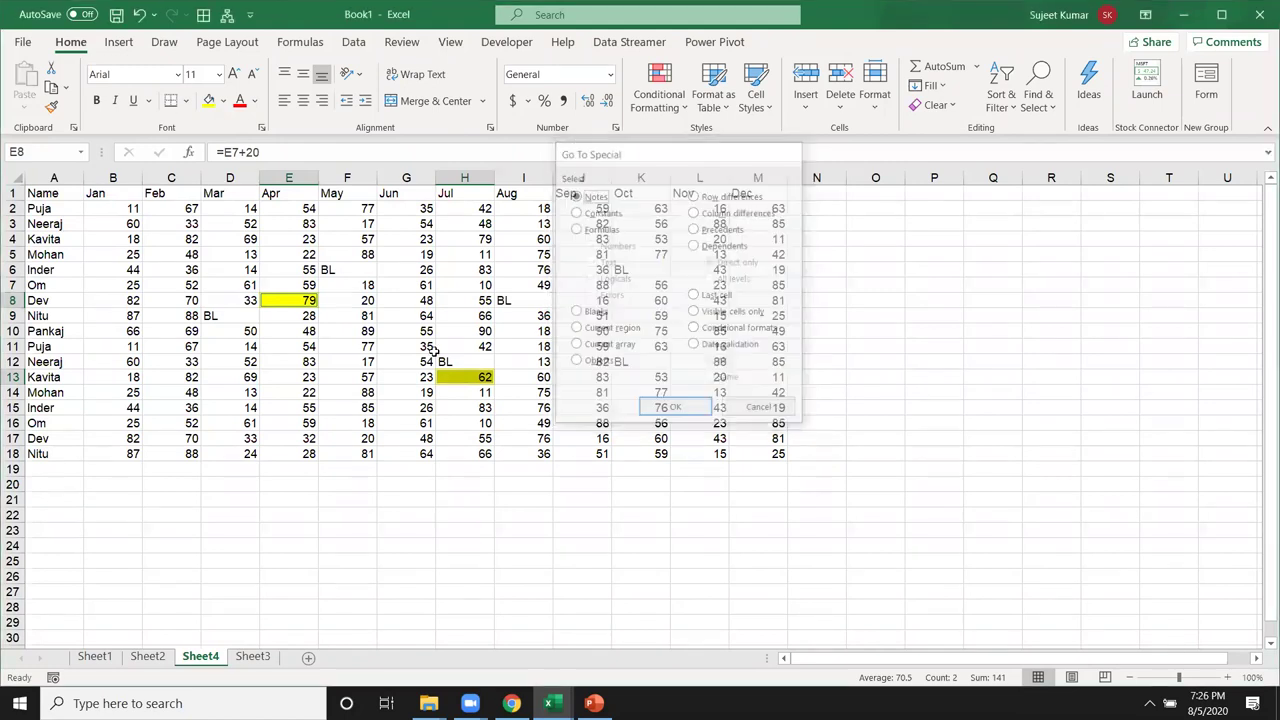
{"action": "left_click", "coordinate": [381, 356]}
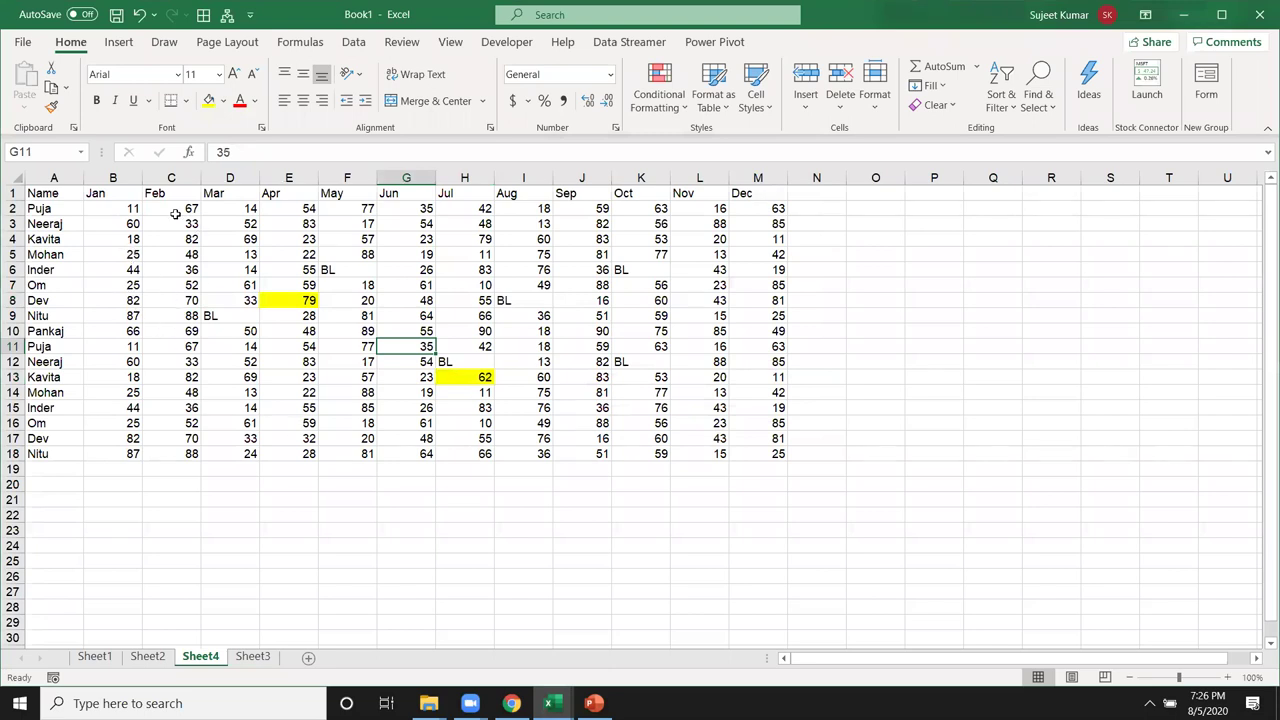
{"action": "left_click", "coordinate": [88, 212]}
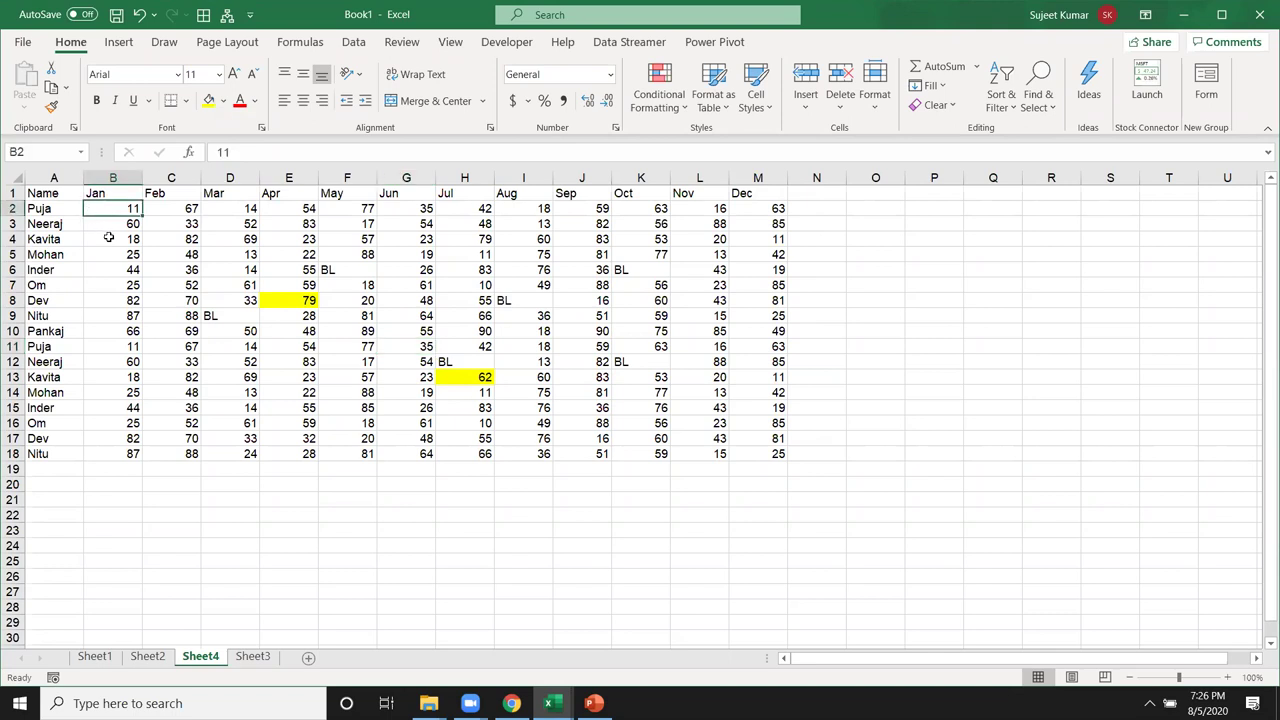
{"action": "key", "text": "Down"}
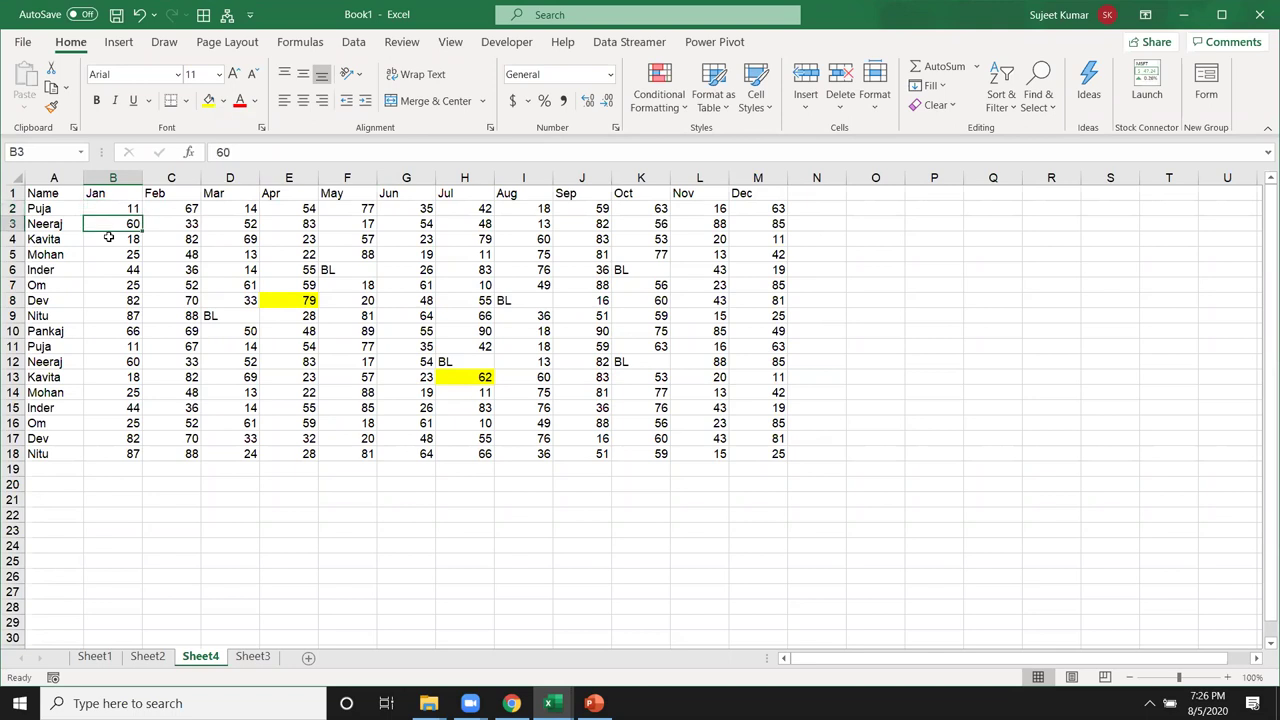
{"action": "key", "text": "Up"}
{"action": "key", "text": "Scroll_Lock"}
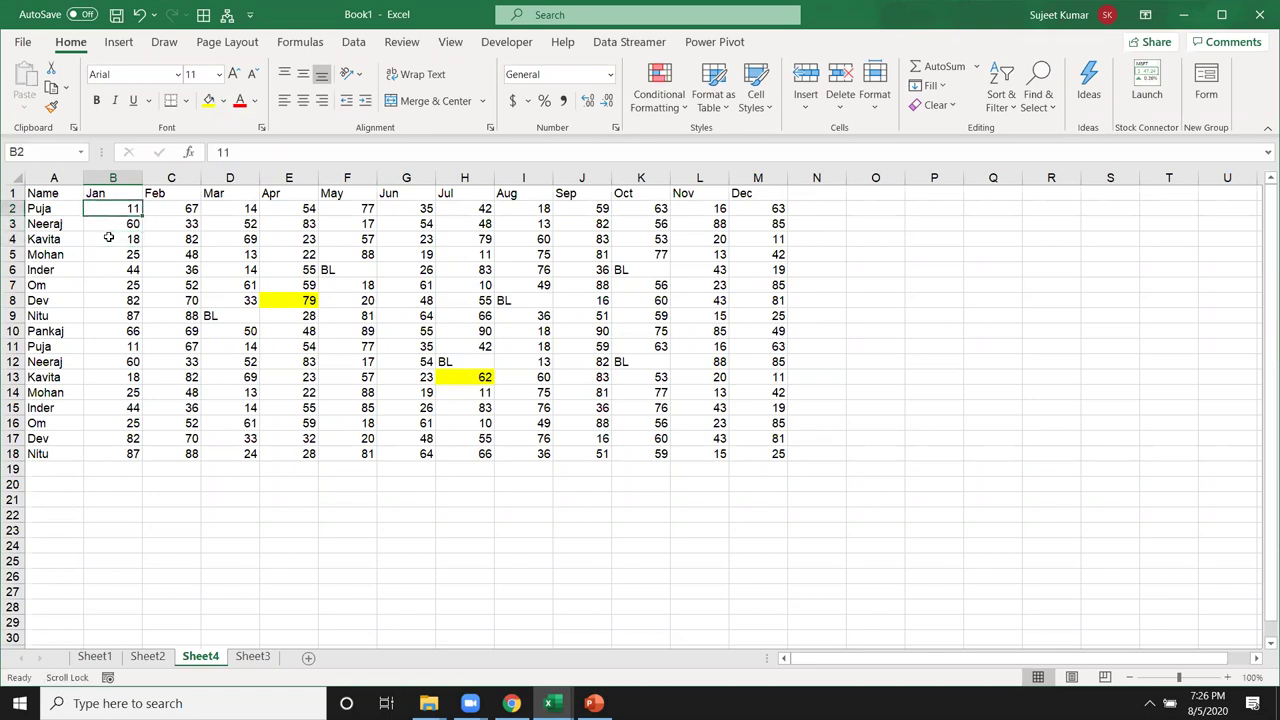
{"action": "key", "text": "Down"}
{"action": "key", "text": "Down"}
{"action": "key", "text": "Down"}
{"action": "key", "text": "Down"}
{"action": "key", "text": "Down"}
{"action": "key", "text": "Down"}
{"action": "key", "text": "Down"}
{"action": "key", "text": "Up"}
{"action": "key", "text": "Up"}
{"action": "key", "text": "Up"}
{"action": "key", "text": "Up"}
{"action": "key", "text": "Up"}
{"action": "key", "text": "Up"}
{"action": "key", "text": "Down"}
{"action": "key", "text": "Down"}
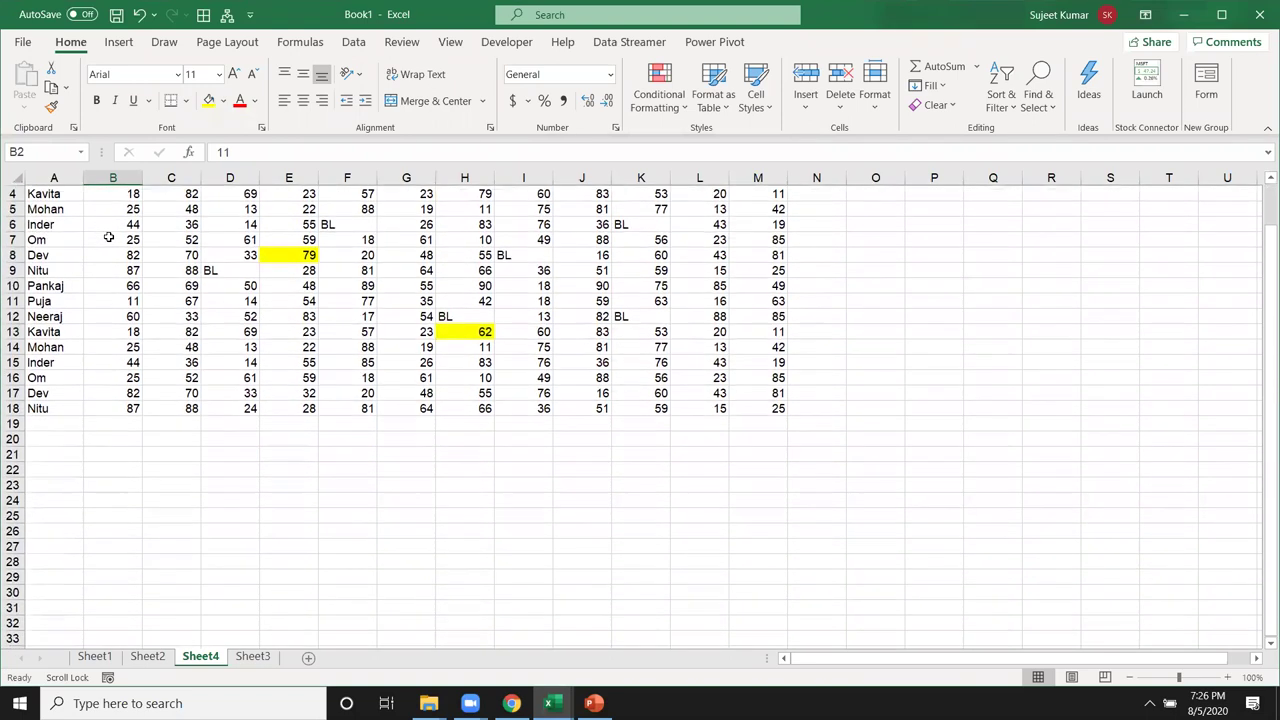
{"action": "key", "text": "Down"}
{"action": "key", "text": "Down"}
{"action": "key", "text": "Up"}
{"action": "key", "text": "Up"}
{"action": "key", "text": "Up"}
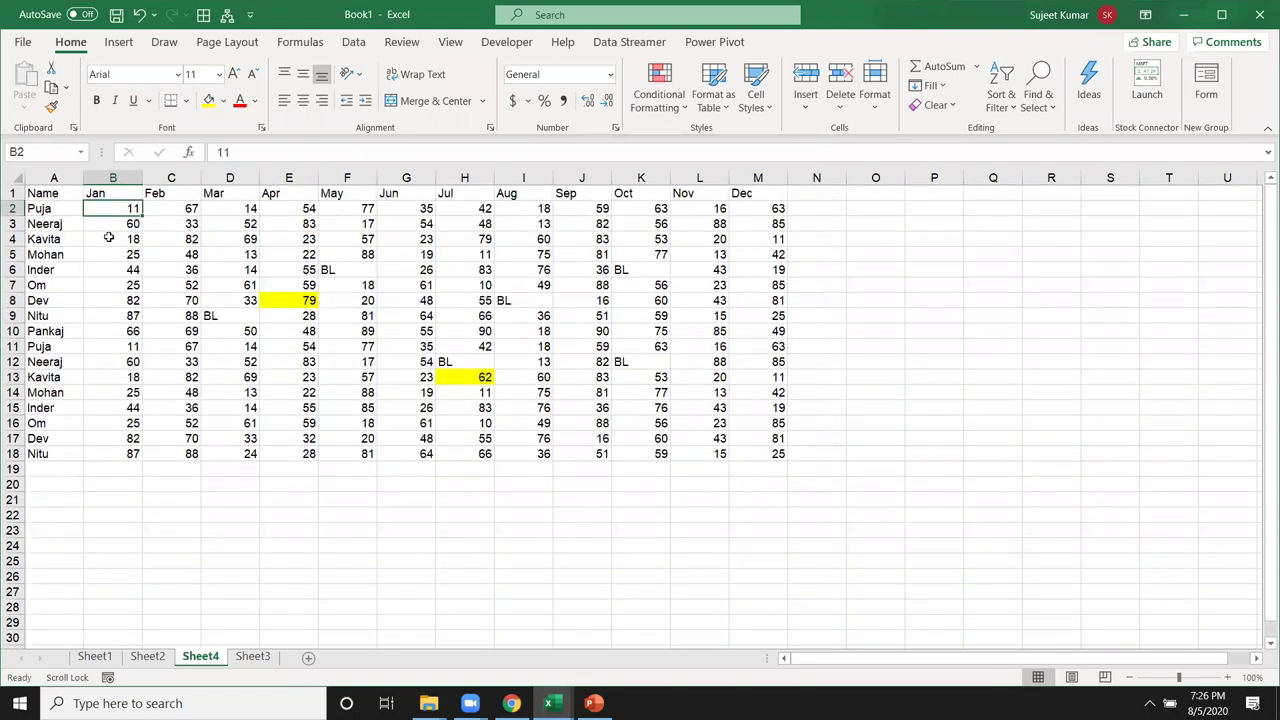
{"action": "key", "text": "Down"}
{"action": "key", "text": "Down"}
{"action": "key", "text": "Down"}
{"action": "key", "text": "Down"}
{"action": "key", "text": "Down"}
{"action": "key", "text": "Down"}
{"action": "key", "text": "Down"}
{"action": "key", "text": "Up"}
{"action": "key", "text": "Up"}
{"action": "key", "text": "Up"}
{"action": "key", "text": "Up"}
{"action": "key", "text": "Down"}
{"action": "key", "text": "Down"}
{"action": "key", "text": "Down"}
{"action": "key", "text": "Down"}
{"action": "key", "text": "Down"}
{"action": "key", "text": "Down"}
{"action": "key", "text": "Up"}
{"action": "key", "text": "Up"}
{"action": "key", "text": "Up"}
{"action": "key", "text": "Up"}
{"action": "key", "text": "Down"}
{"action": "key", "text": "Down"}
{"action": "key", "text": "Down"}
{"action": "key", "text": "Up"}
{"action": "key", "text": "Up"}
{"action": "key", "text": "Down"}
{"action": "key", "text": "Down"}
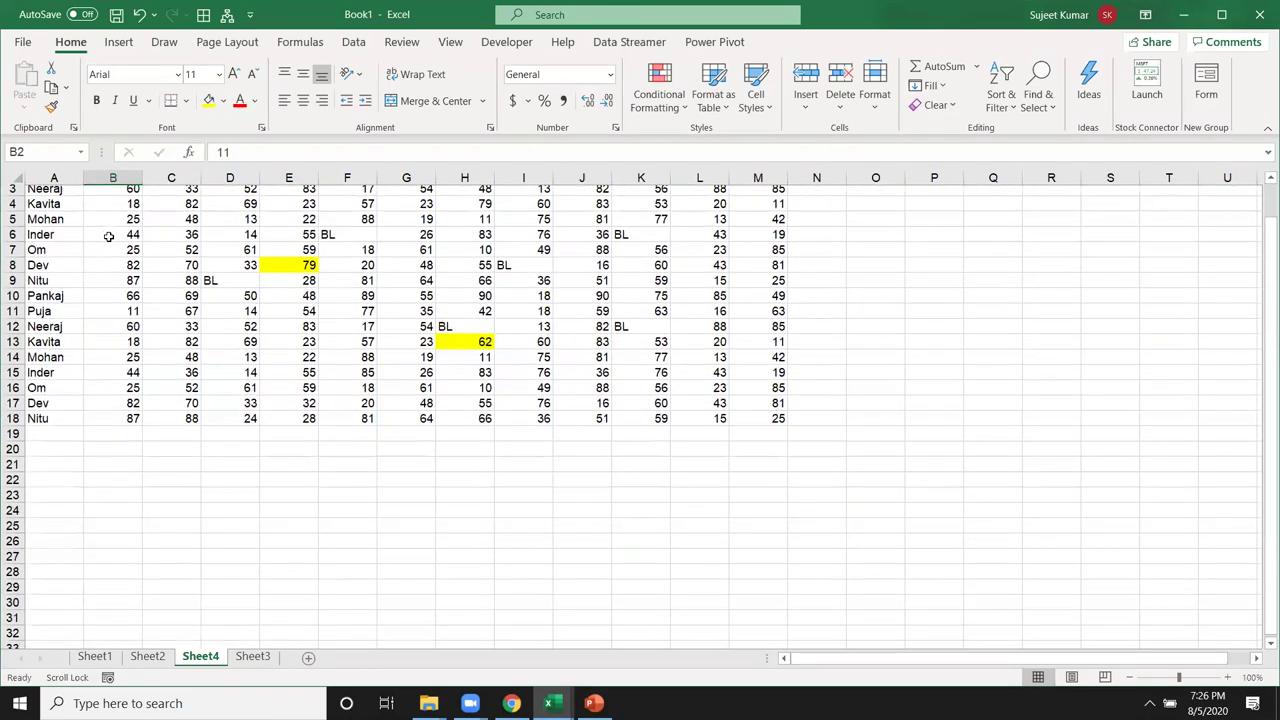
{"action": "key", "text": "Down"}
{"action": "key", "text": "Down"}
{"action": "key", "text": "Down"}
{"action": "key", "text": "Up"}
{"action": "key", "text": "Up"}
{"action": "key", "text": "Up"}
{"action": "key", "text": "Up"}
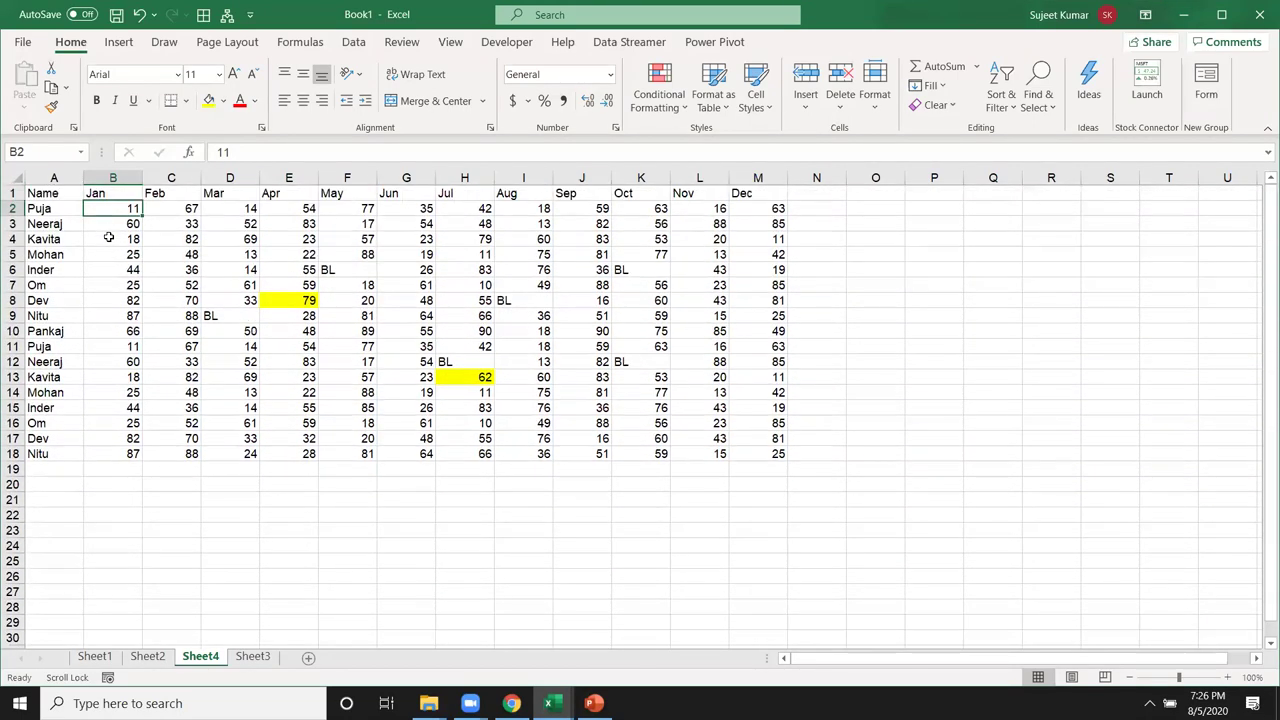
{"action": "key", "text": "Down"}
{"action": "key", "text": "Down"}
{"action": "key", "text": "Up"}
{"action": "key", "text": "Up"}
{"action": "key", "text": "Scroll_Lock"}
{"action": "key", "text": "Down"}
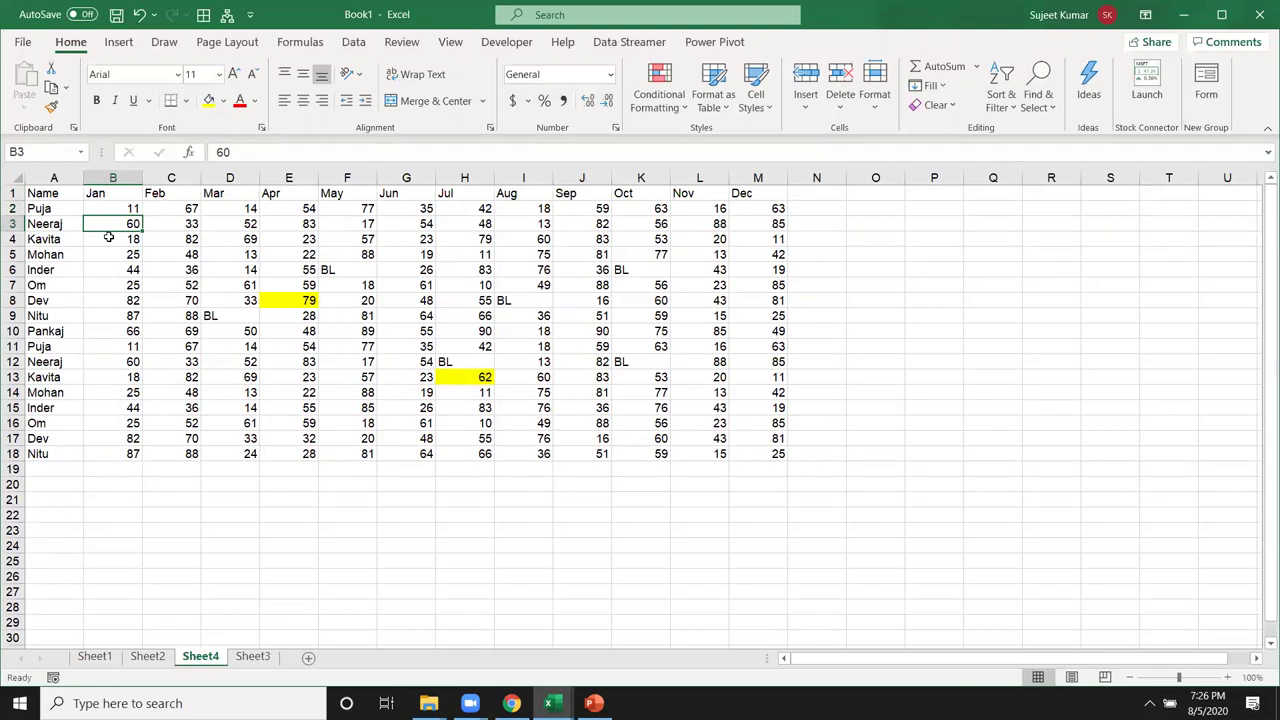
{"action": "key", "text": "Down"}
{"action": "key", "text": "Down"}
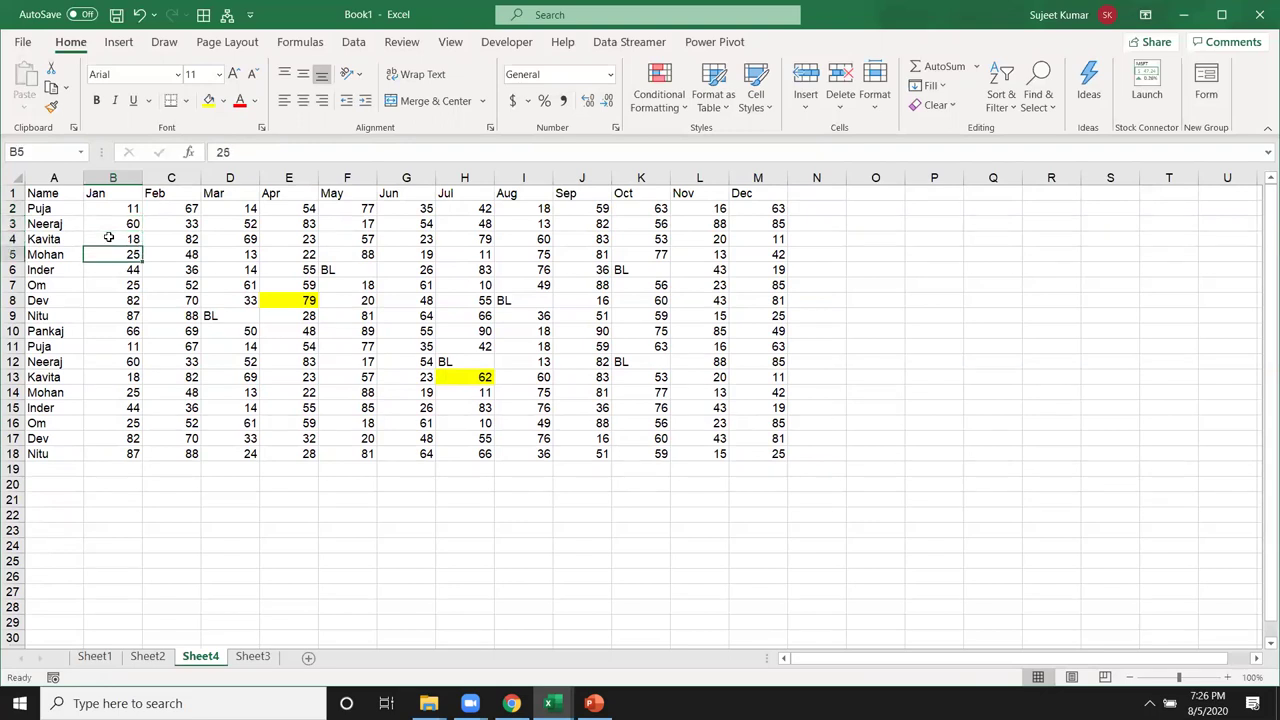
{"action": "key", "text": "Scroll_Lock"}
{"action": "key", "text": "Down"}
{"action": "key", "text": "Down"}
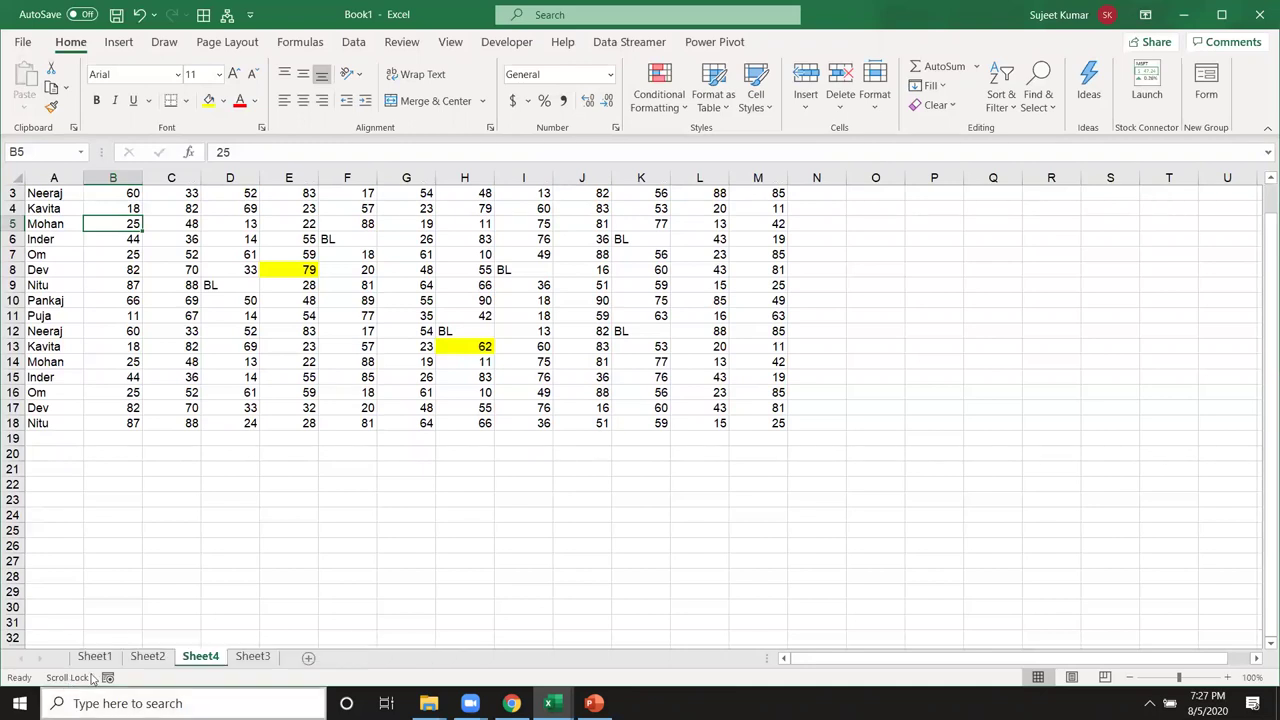
{"action": "left_click", "coordinate": [247, 345]}
{"action": "scroll", "coordinate": [247, 345], "scroll_direction": "up", "scroll_amount": 1}
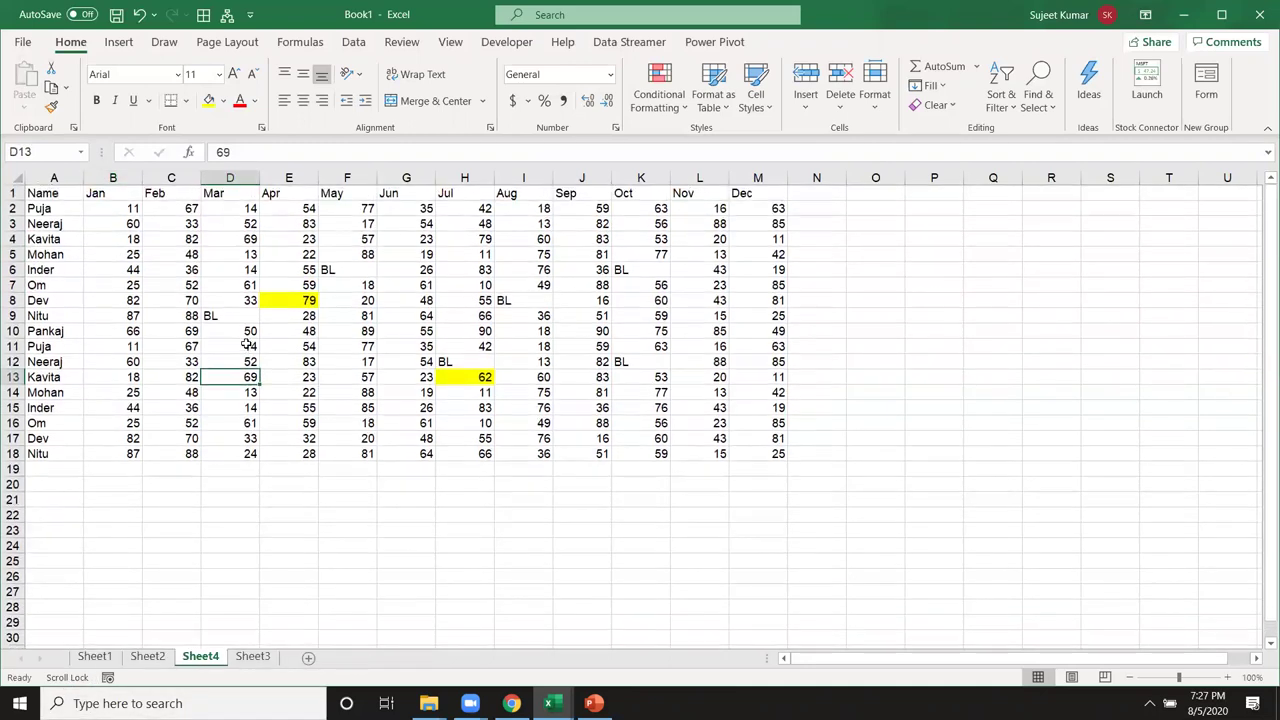
{"action": "left_click", "coordinate": [155, 315]}
{"action": "scroll", "coordinate": [155, 315], "scroll_direction": "down", "scroll_amount": 1}
{"action": "scroll", "coordinate": [155, 315], "scroll_direction": "up", "scroll_amount": 1}
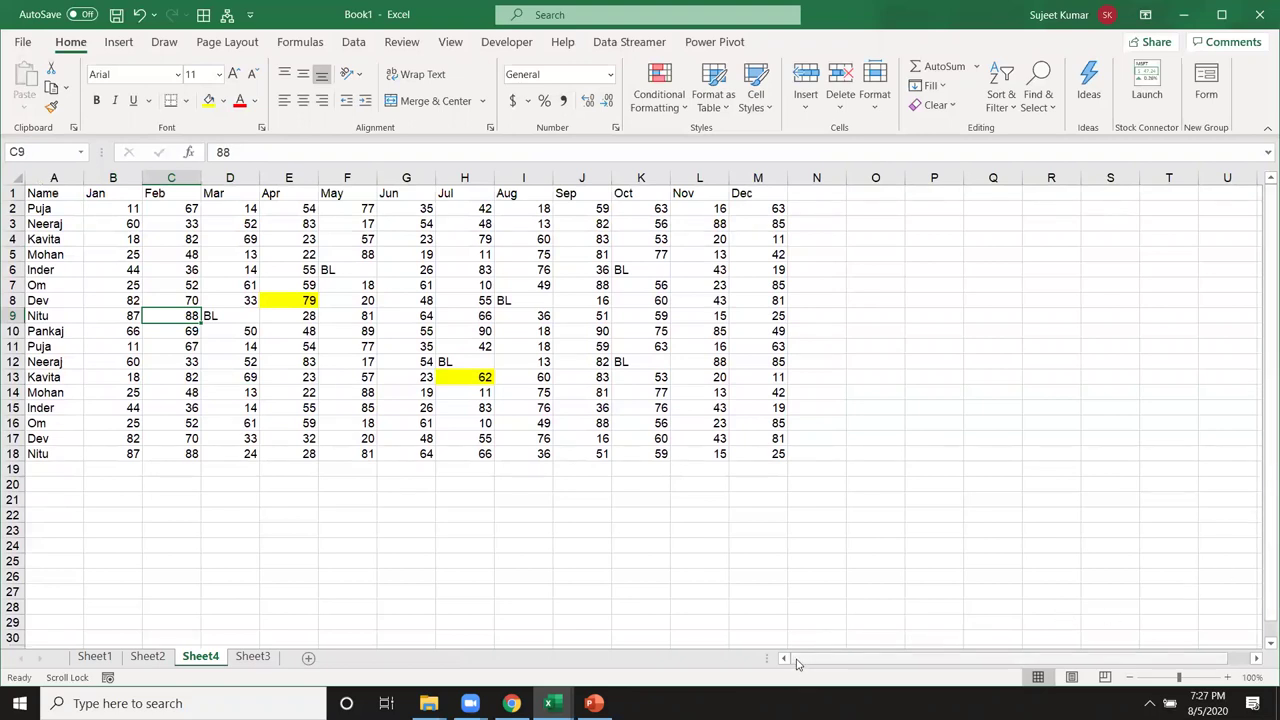
{"action": "key", "text": "Scroll_Lock"}
{"action": "key", "text": "super+d"}
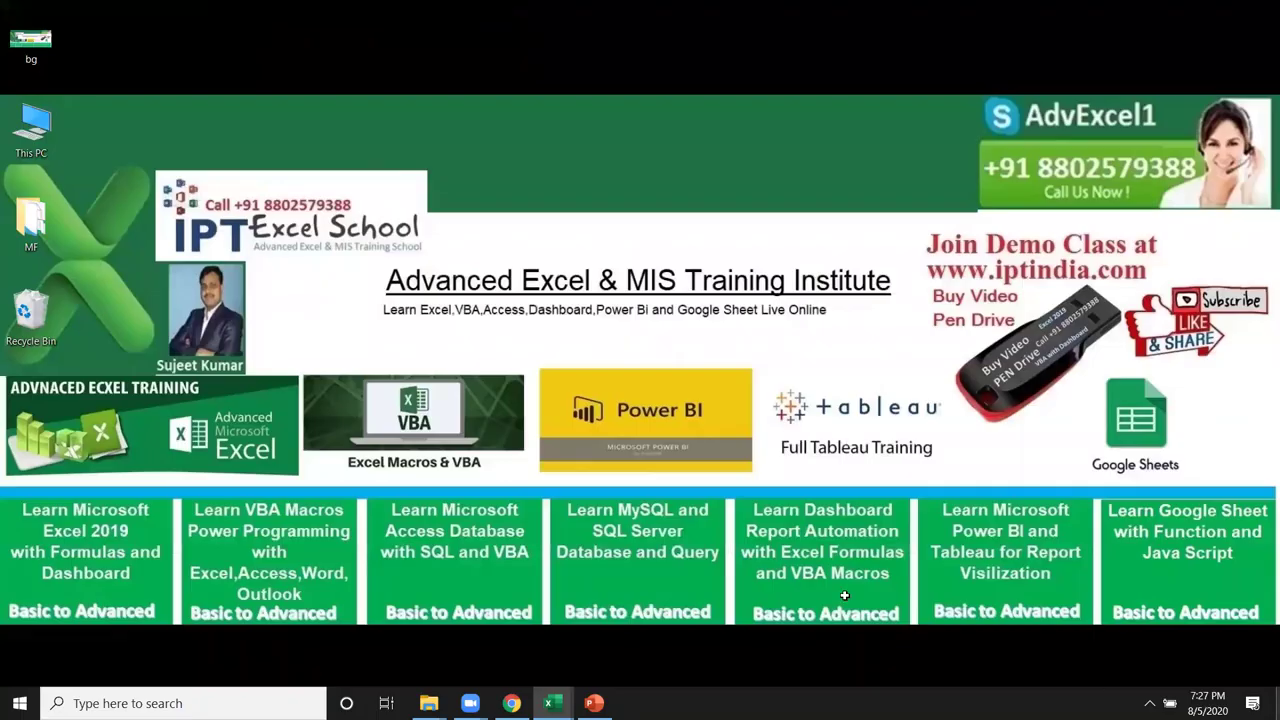
{"action": "key", "text": "super+d"}
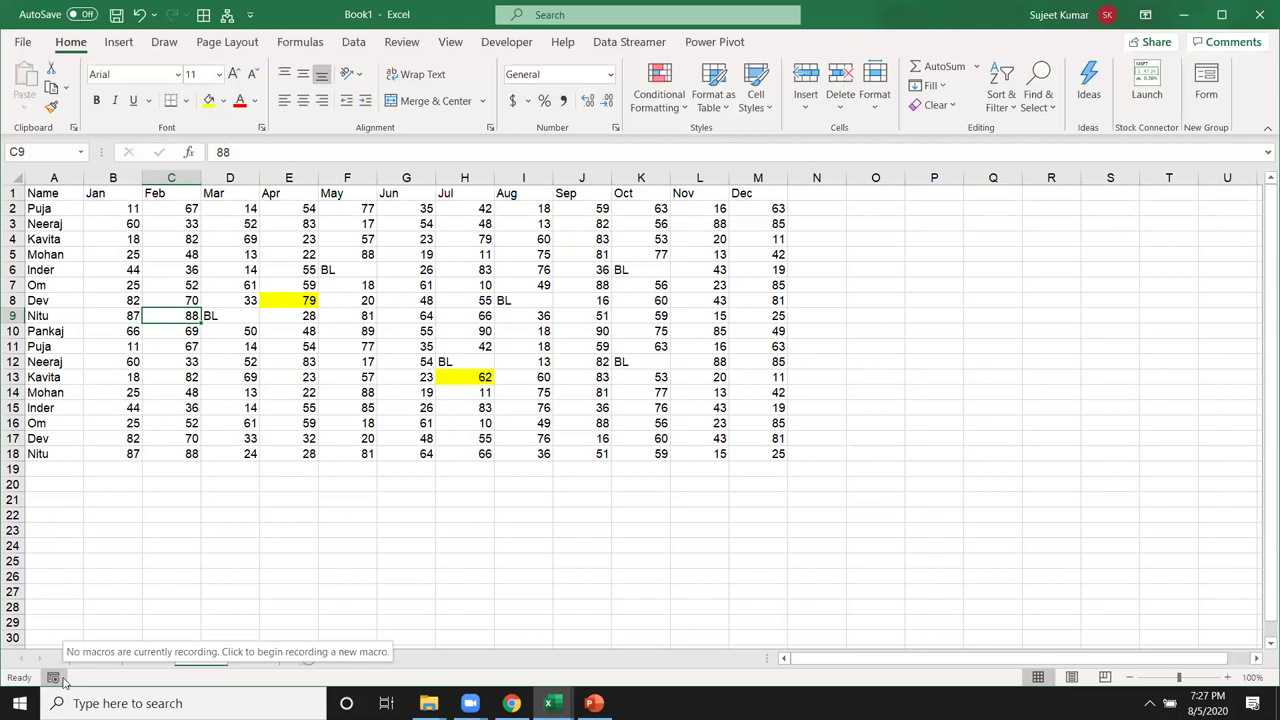
- Group Sheet4 with Sheet1 and set the Sheet4 tab colour to yellow
{"action": "left_click", "coordinate": [255, 594]}
{"action": "left_click", "coordinate": [94, 657]}
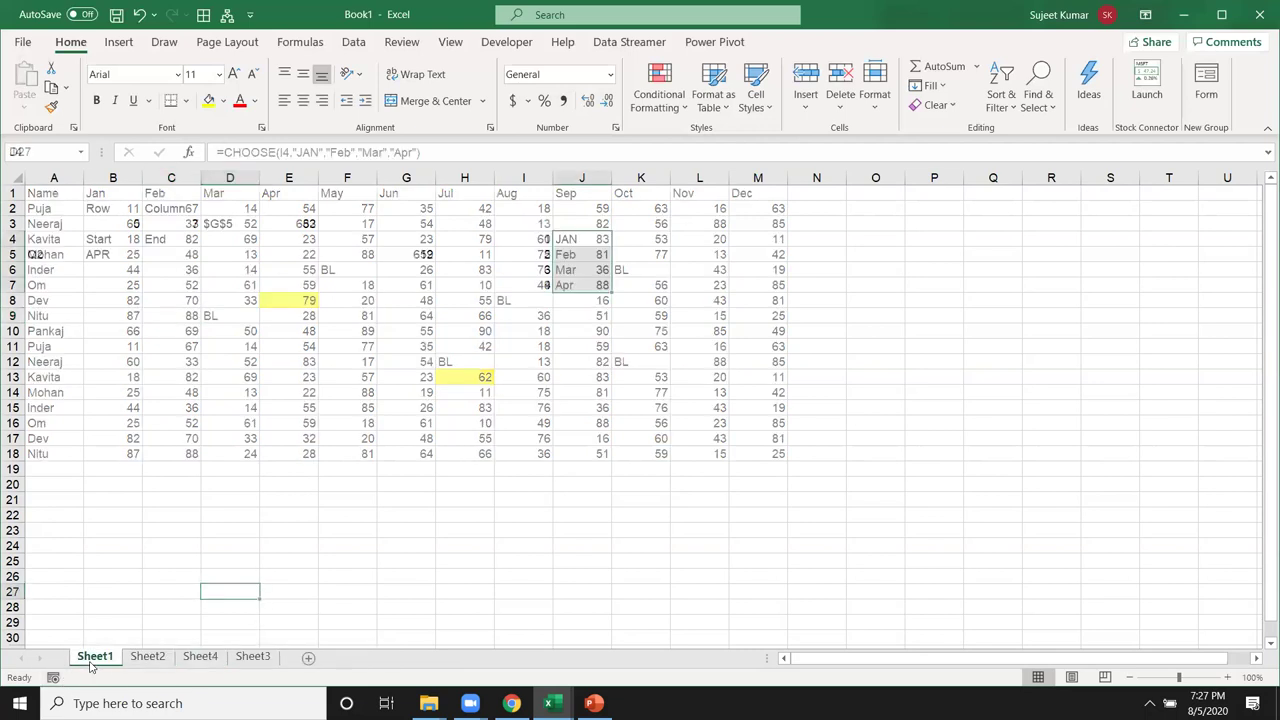
{"action": "left_click", "coordinate": [180, 362]}
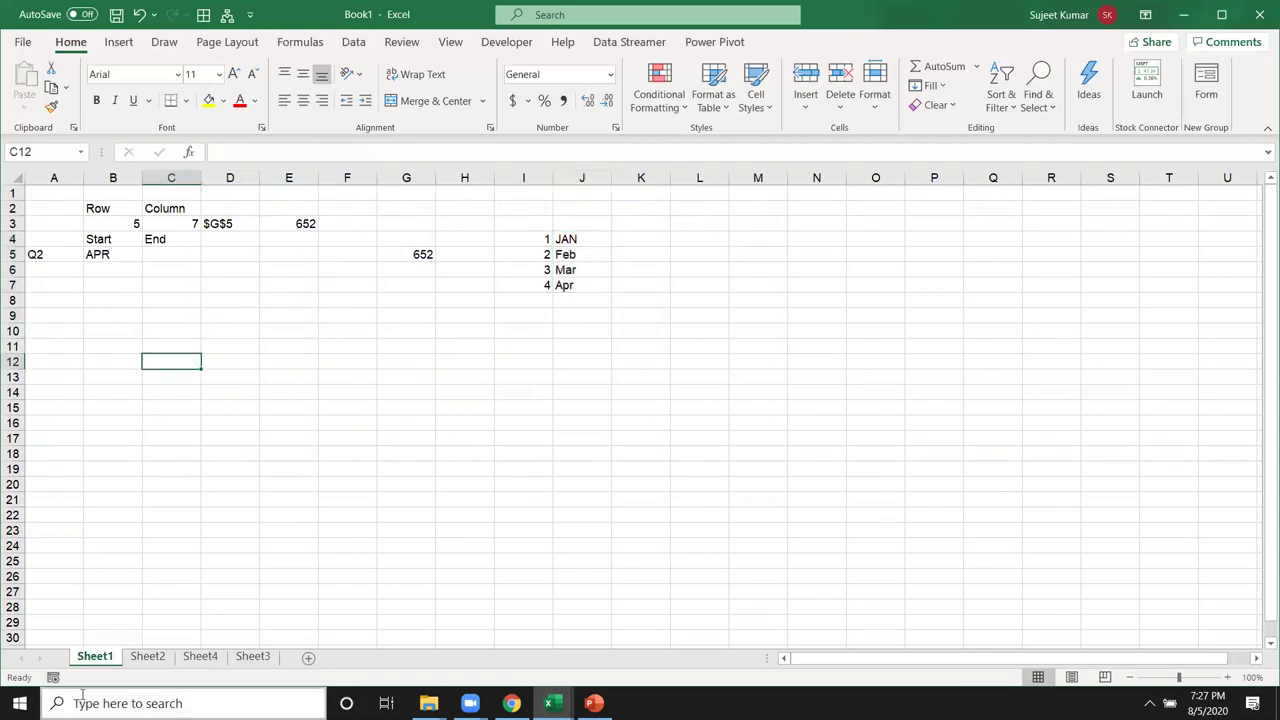
{"action": "left_click", "coordinate": [210, 660], "text": "ctrl"}
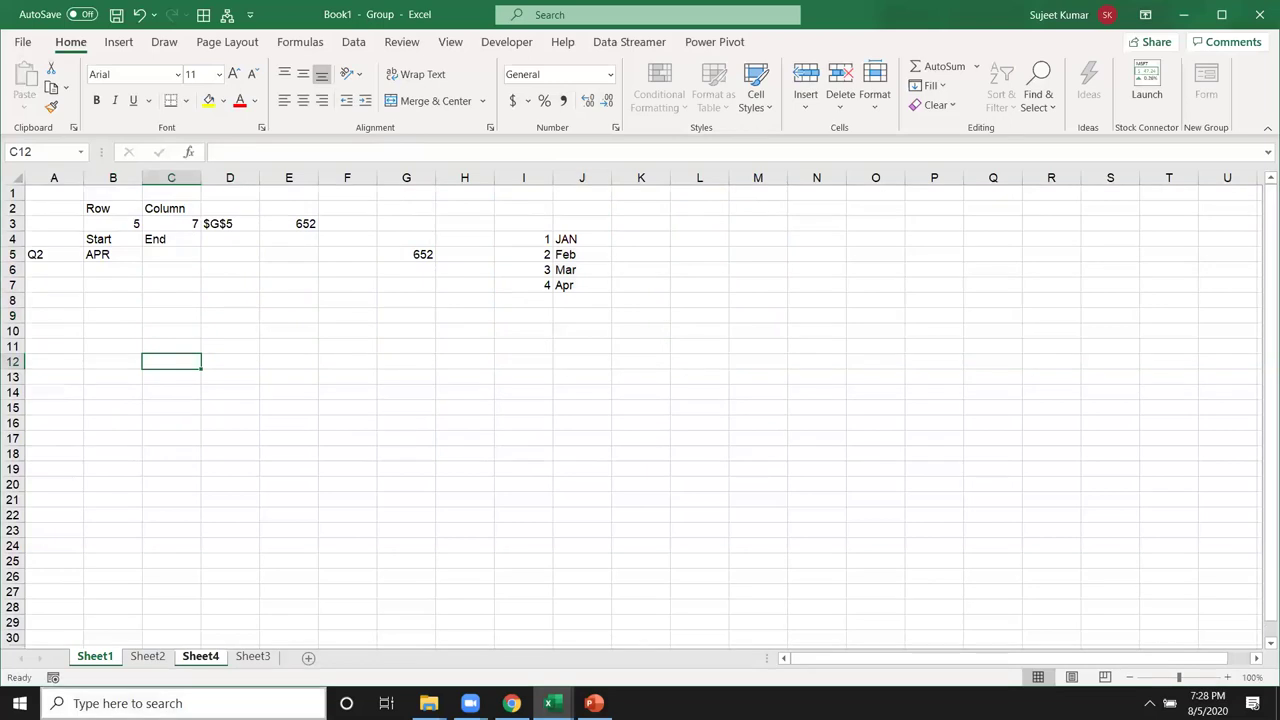
{"action": "right_click", "coordinate": [197, 663]}
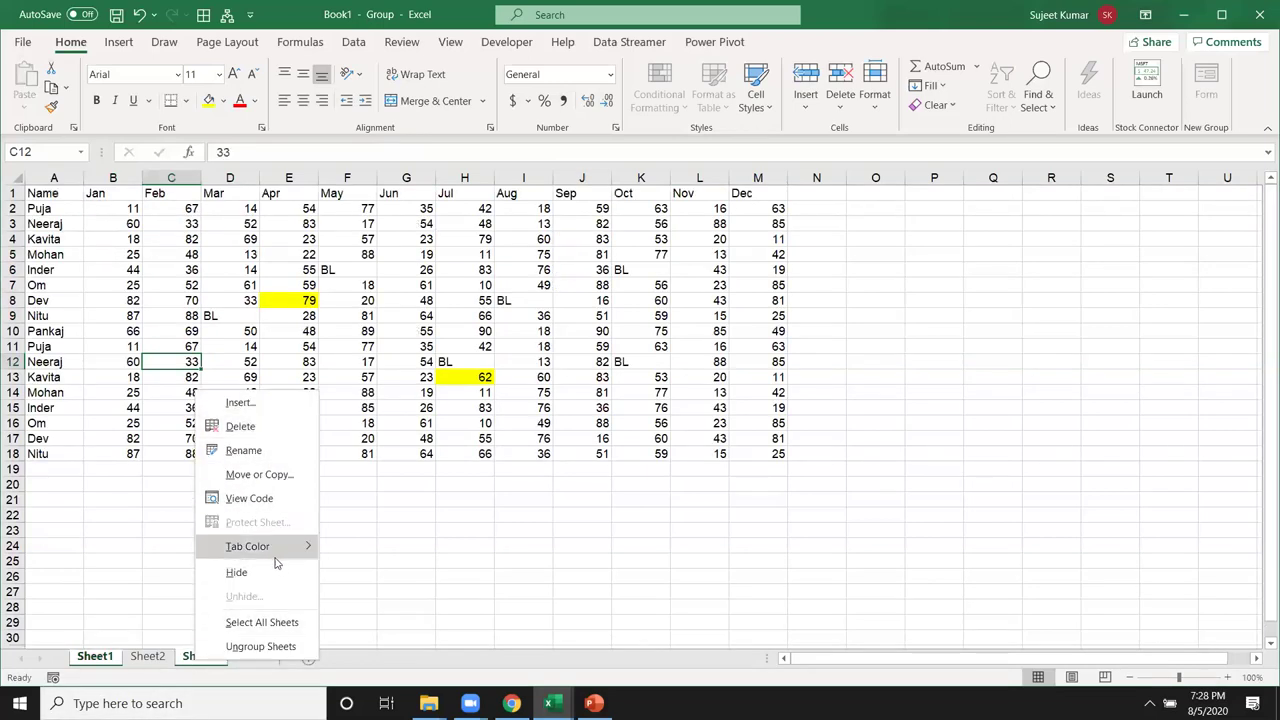
{"action": "mouse_move", "coordinate": [248, 546]}
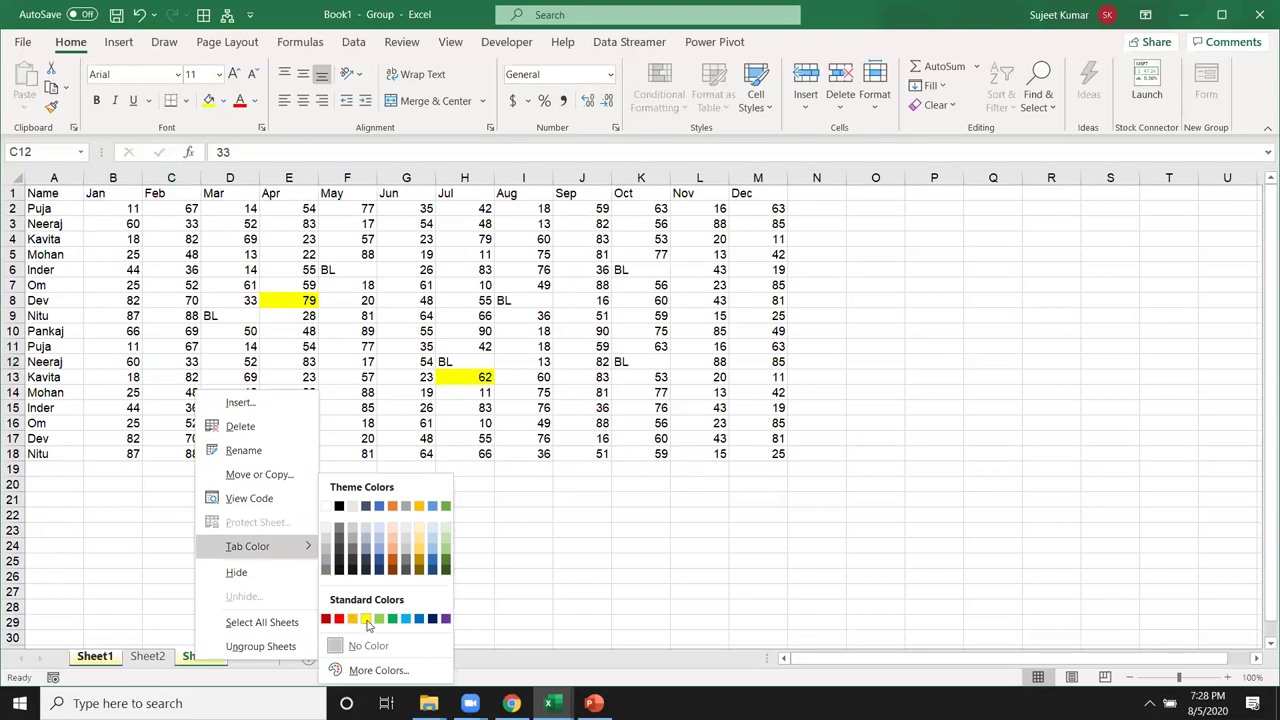
{"action": "left_click", "coordinate": [367, 619]}
- Flip through Sheet3, Sheet4 and Sheet2, ending back on Sheet1
{"action": "left_click", "coordinate": [246, 658]}
{"action": "left_click", "coordinate": [205, 658]}
{"action": "left_click", "coordinate": [248, 658]}
{"action": "left_click", "coordinate": [150, 658]}
{"action": "left_click", "coordinate": [105, 660]}
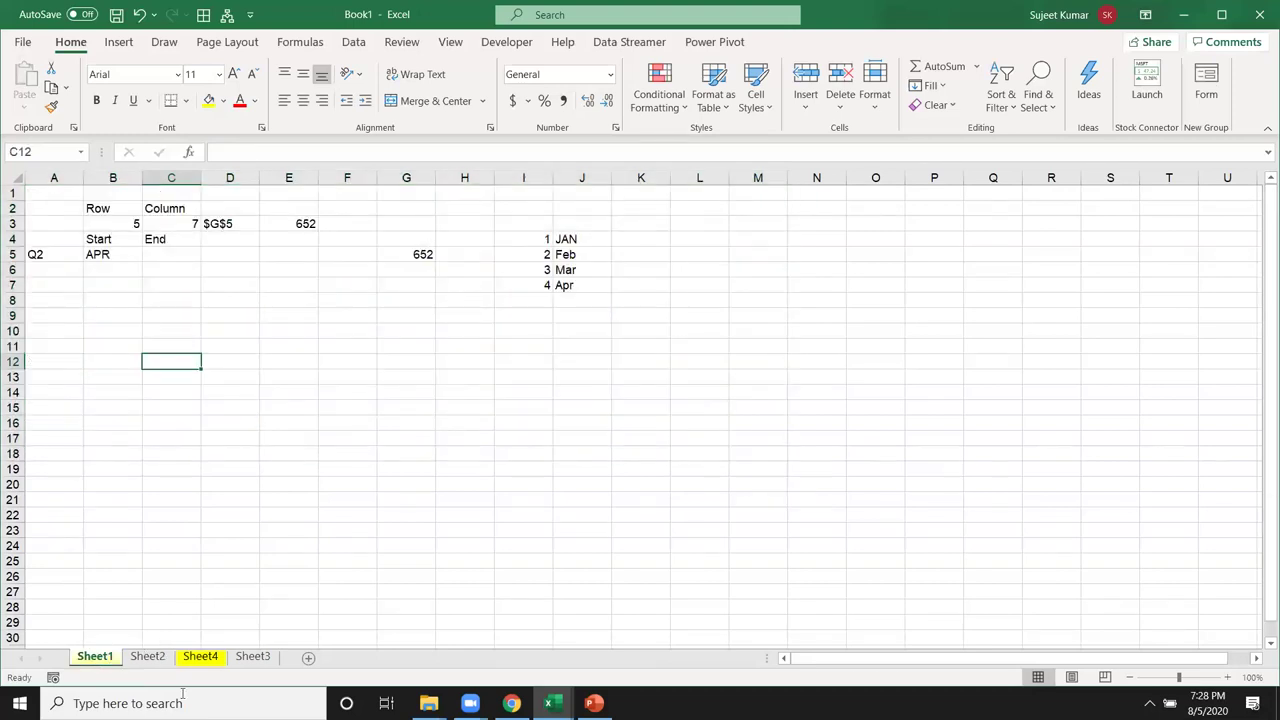
- Ungroup the sheets and switch between Sheet4, Sheet3 and Sheet1 to compare them
{"action": "left_click", "coordinate": [253, 658], "text": "shift"}
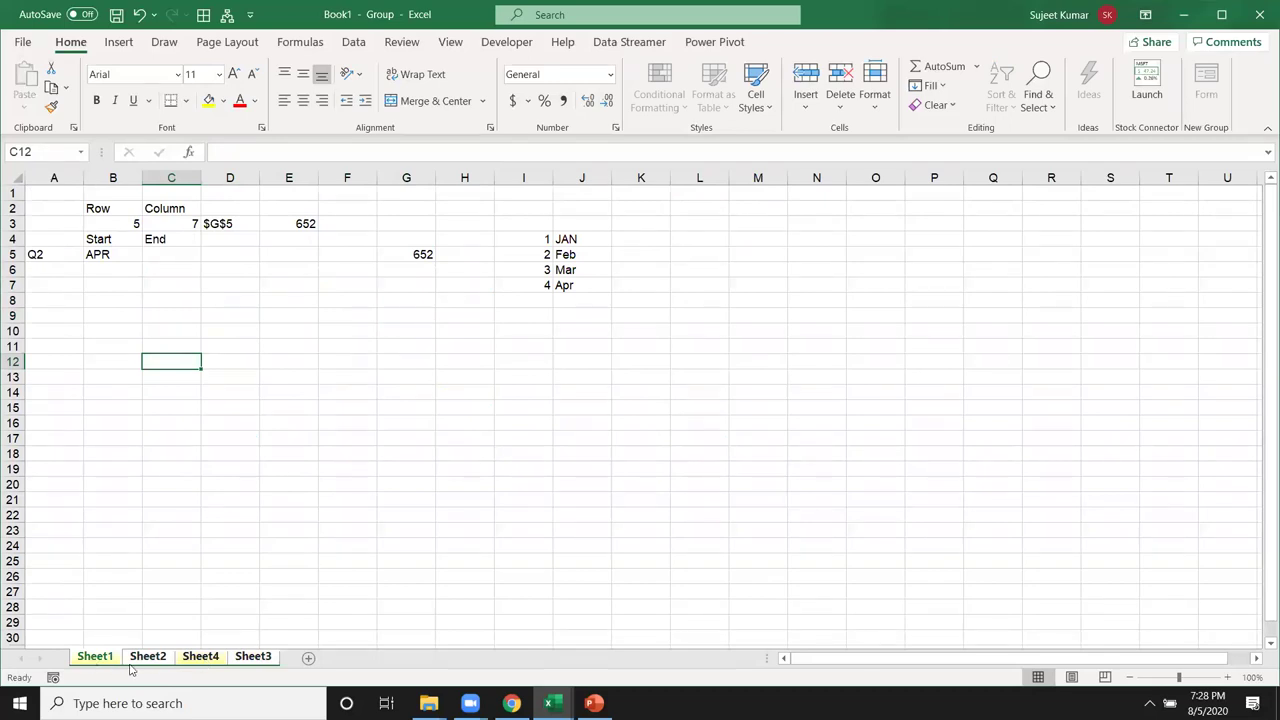
{"action": "left_click", "coordinate": [148, 656]}
{"action": "left_click", "coordinate": [95, 656]}
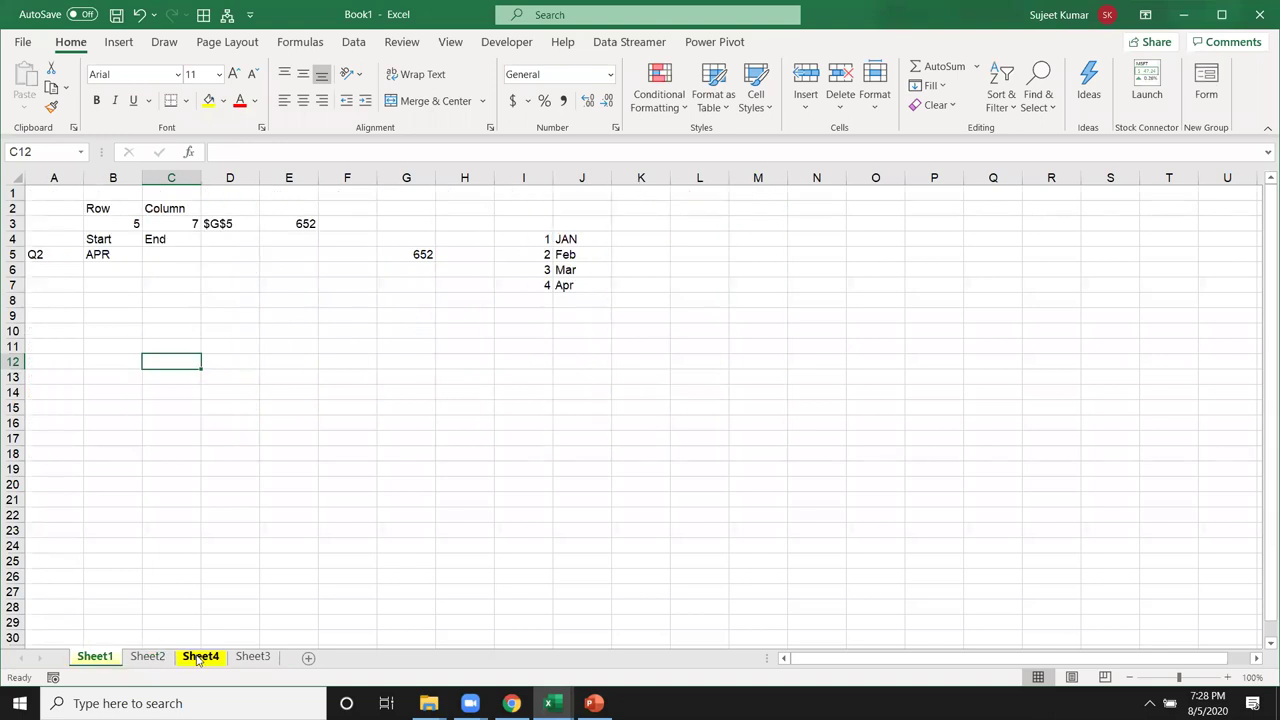
{"action": "left_click", "coordinate": [198, 656]}
{"action": "left_click", "coordinate": [252, 656]}
{"action": "left_click", "coordinate": [200, 656]}
{"action": "left_click", "coordinate": [95, 656]}
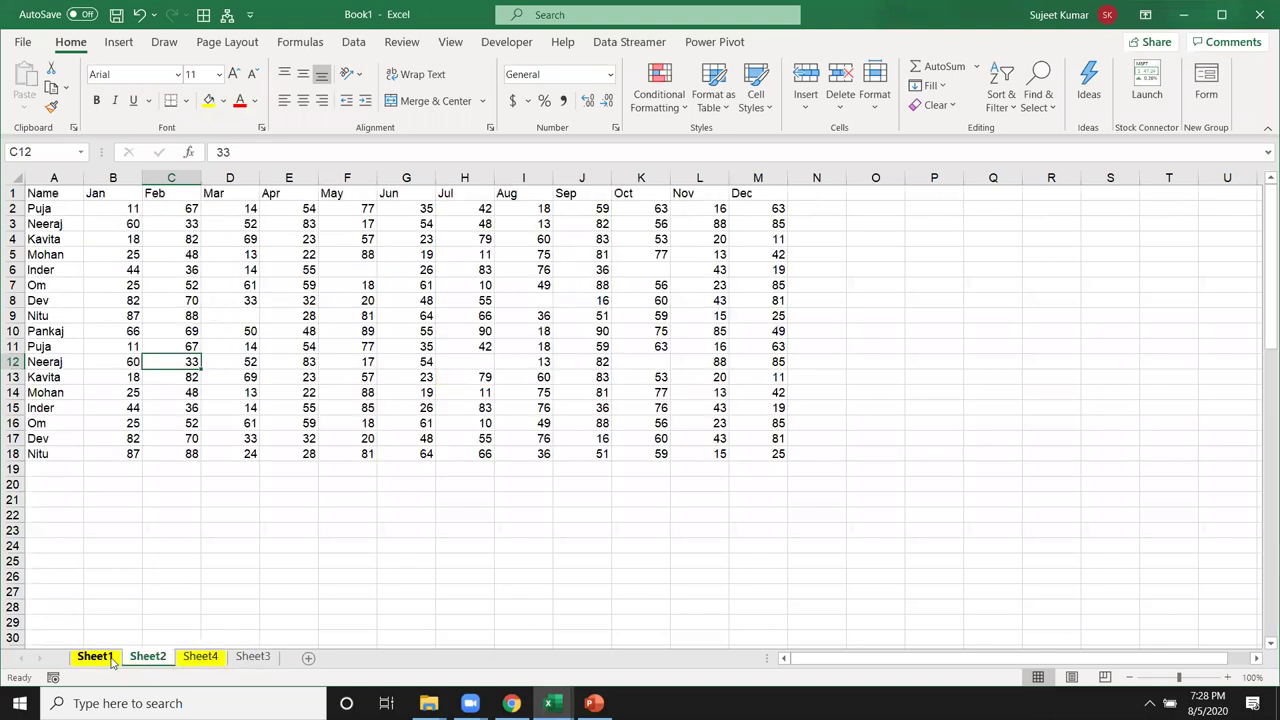
- Group all four sheets together with Sheet1 active
{"action": "left_click", "coordinate": [252, 656], "text": "shift"}
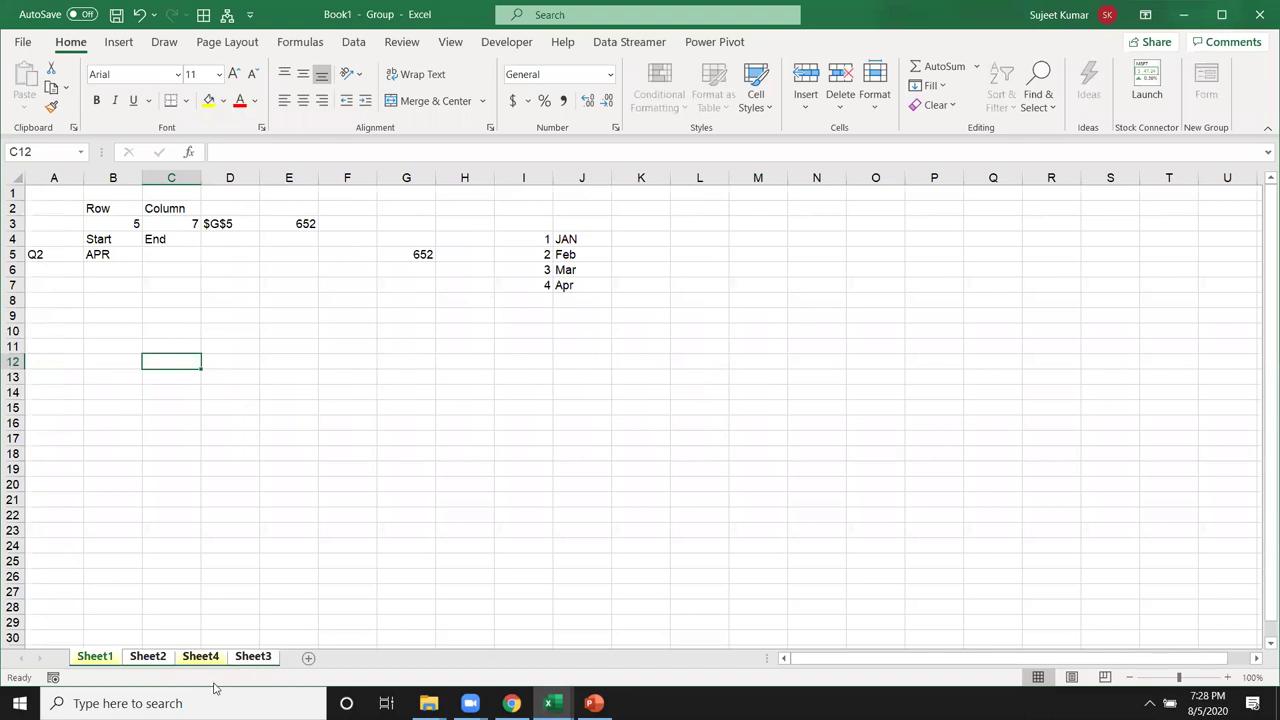
{"action": "left_click", "coordinate": [200, 660]}
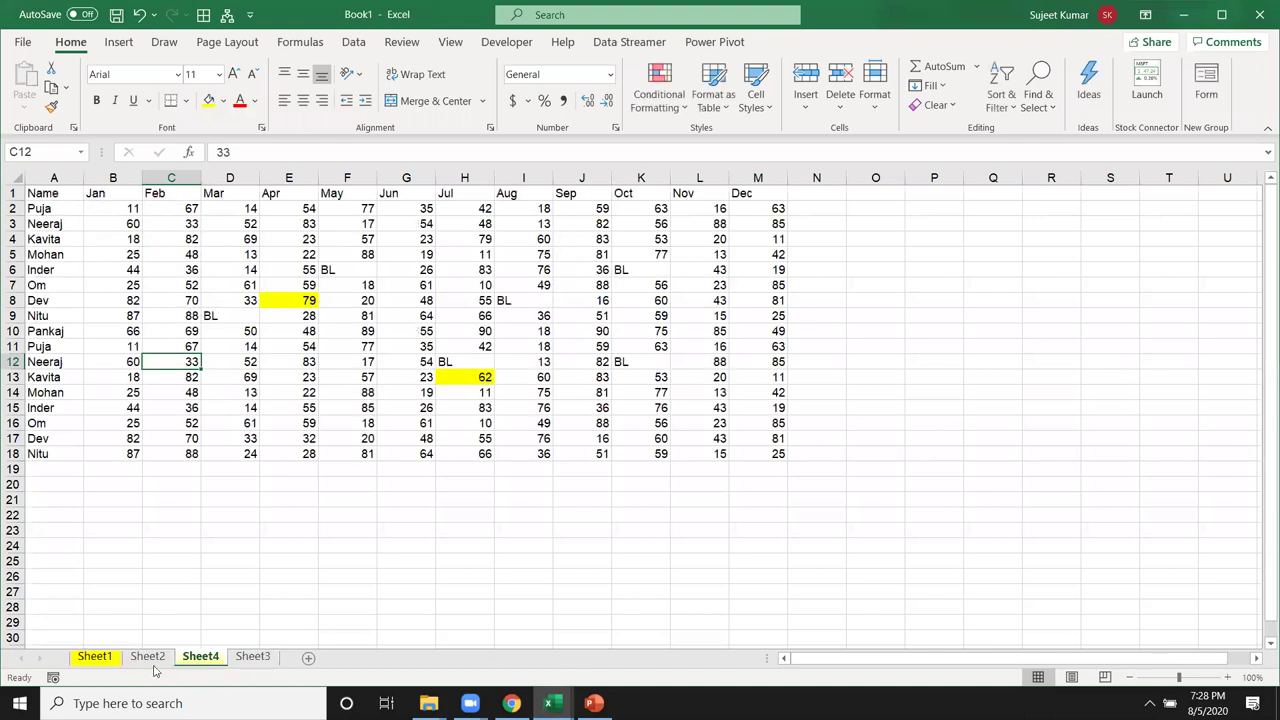
{"action": "left_click", "coordinate": [99, 660]}
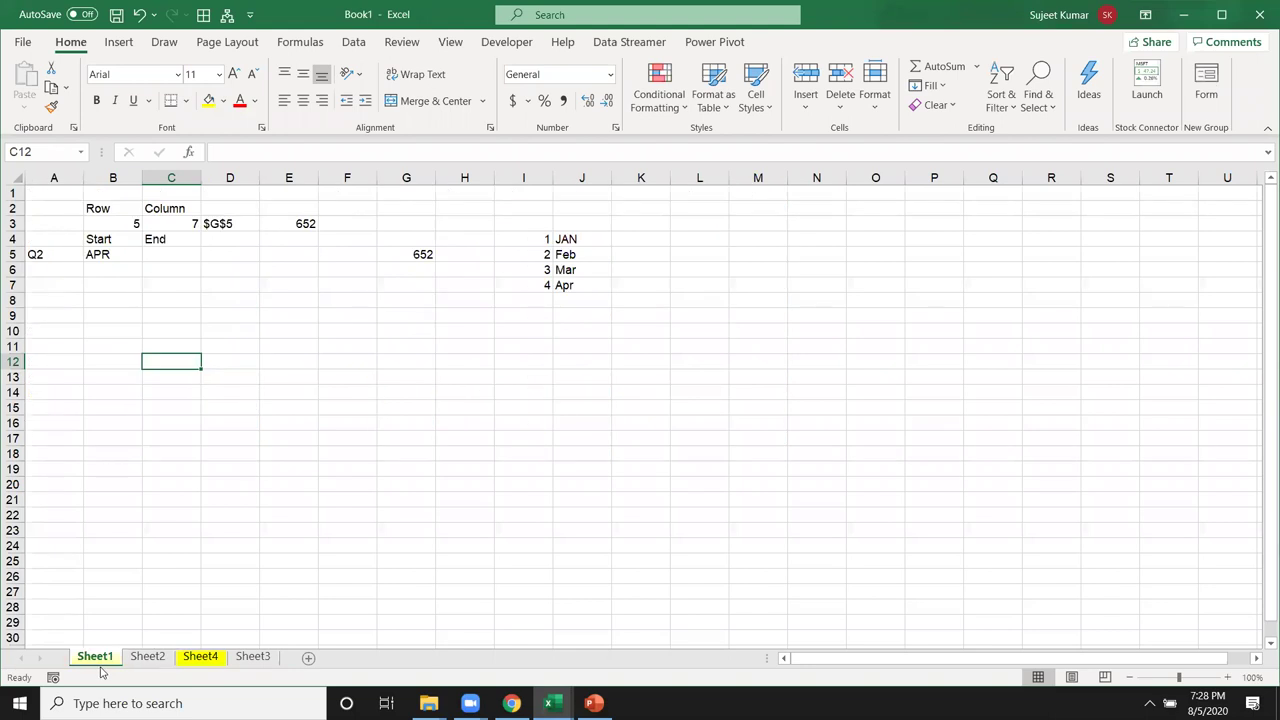
{"action": "left_click", "coordinate": [248, 660], "text": "shift"}
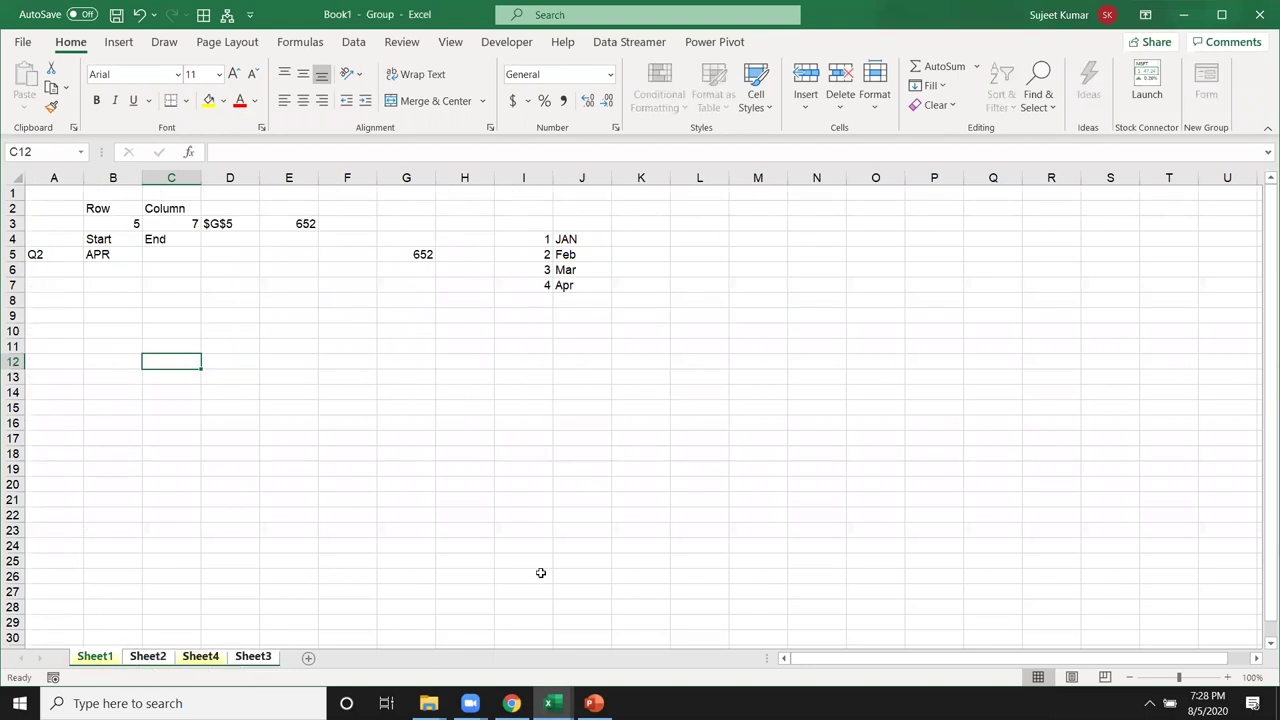
- Enter 25040 in cell M26 across all grouped sheets
{"action": "left_click", "coordinate": [740, 574]}
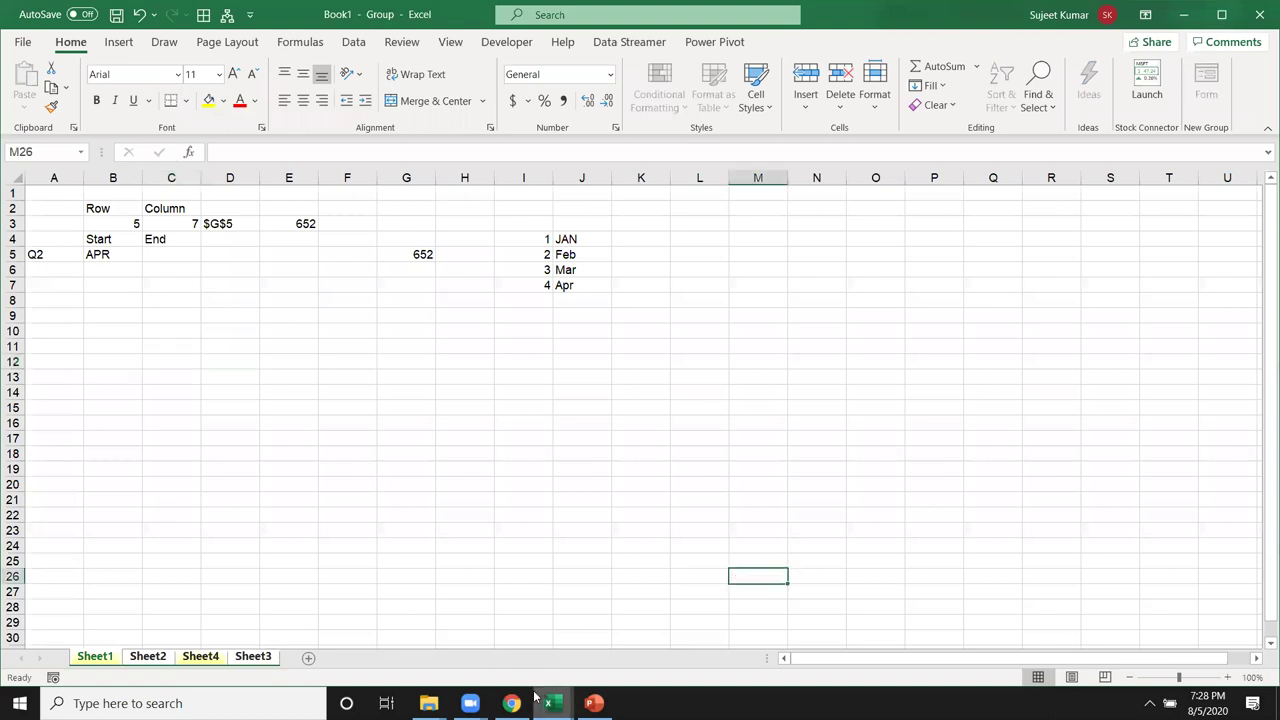
{"action": "type", "text": "25040"}
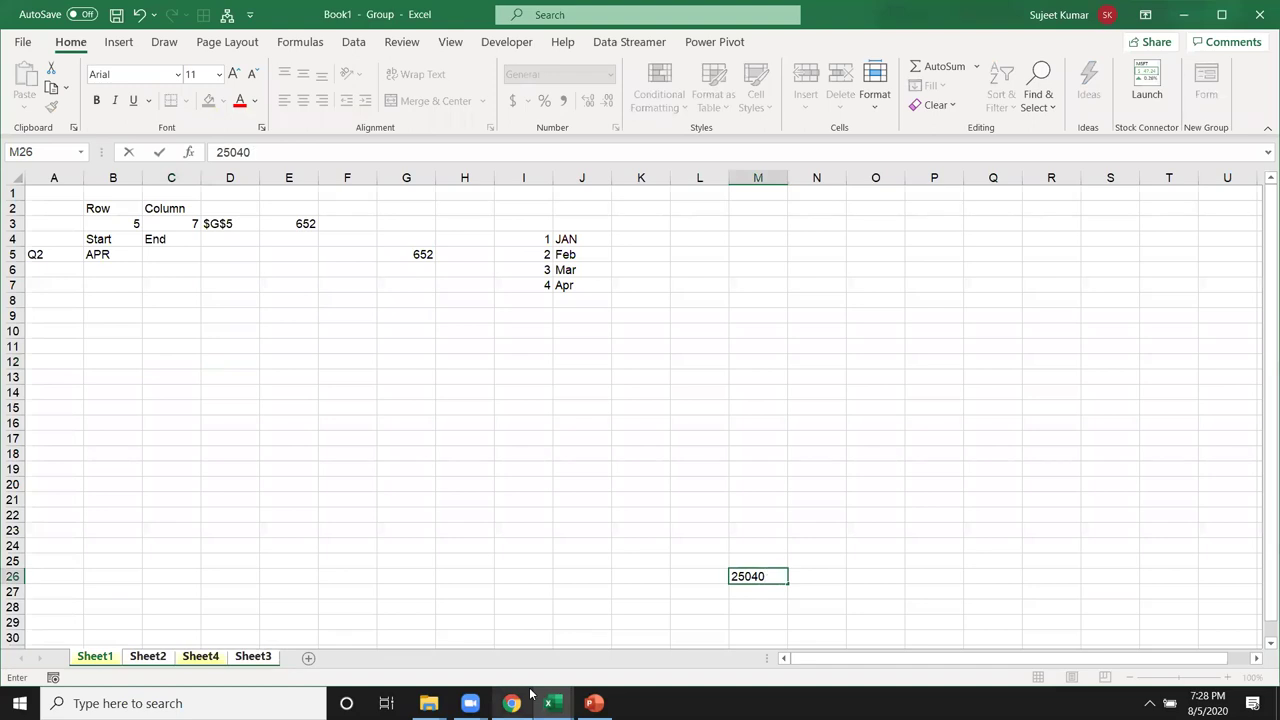
{"action": "key", "text": "Return"}
- Check M26 on Sheet2, Sheet4 and Sheet3, then bring up Sheet2
{"action": "left_click", "coordinate": [147, 656]}
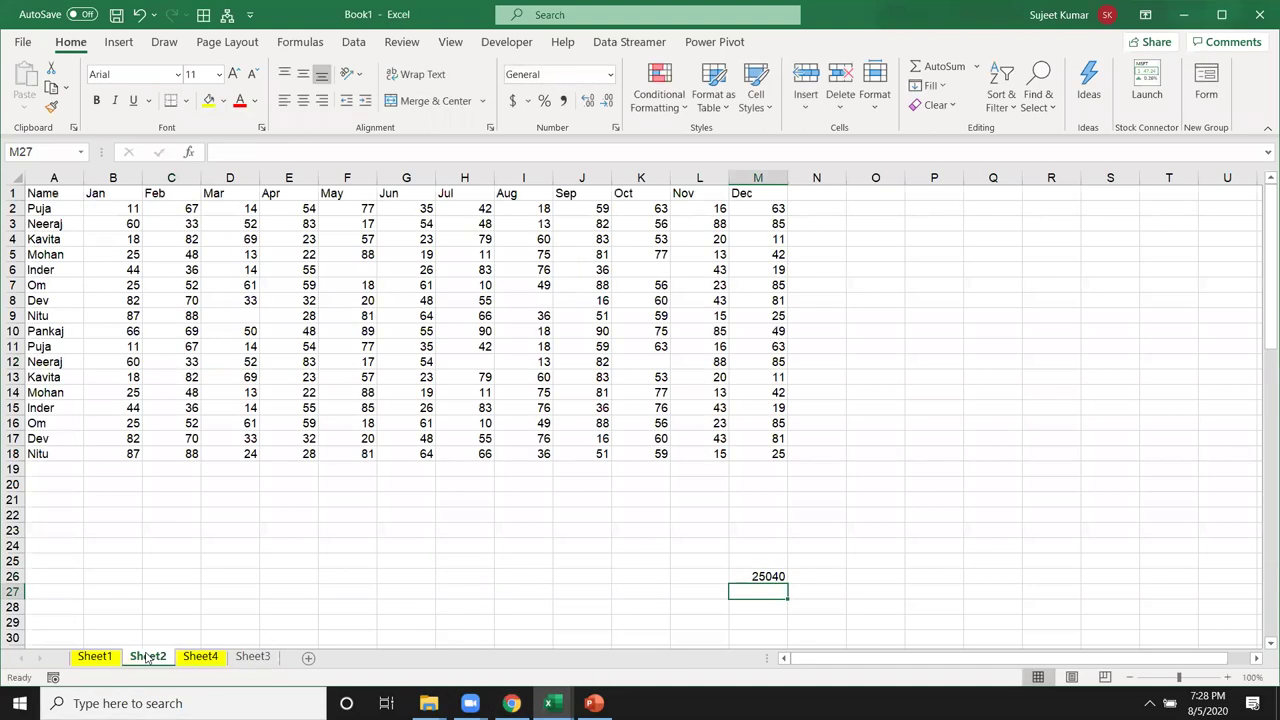
{"action": "left_click", "coordinate": [200, 656]}
{"action": "left_click", "coordinate": [748, 563]}
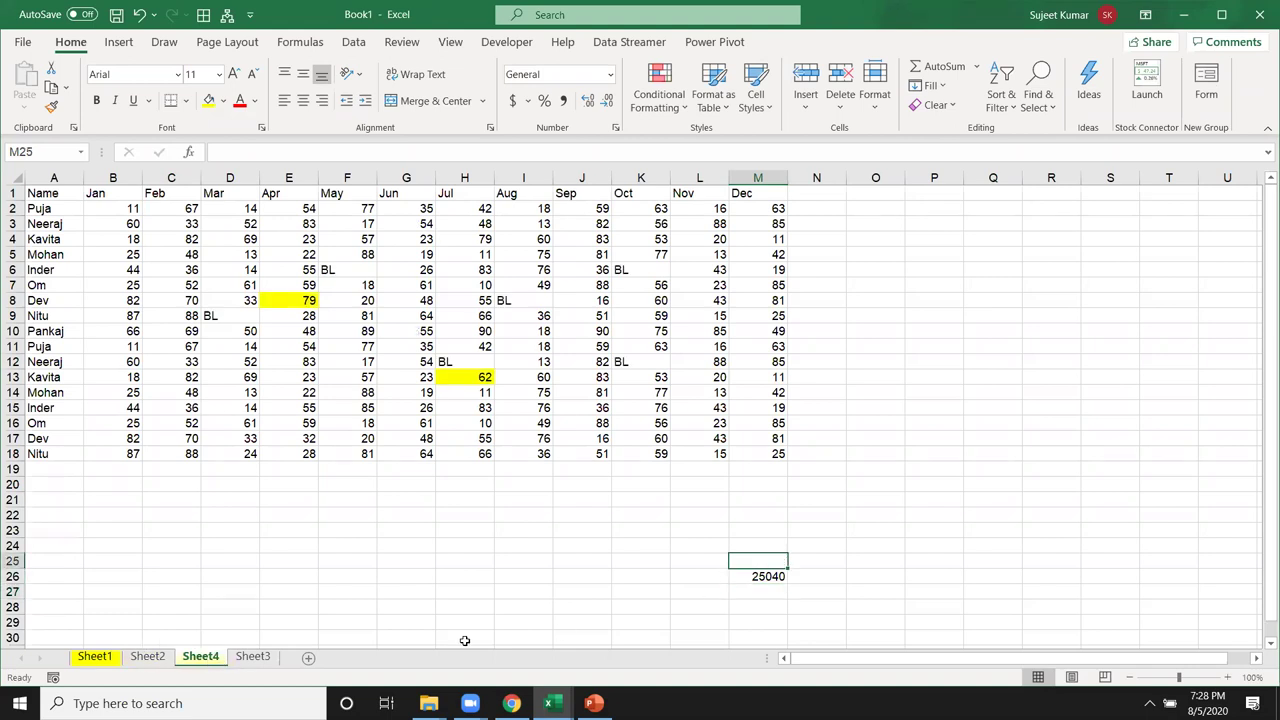
{"action": "left_click", "coordinate": [253, 656]}
{"action": "left_click", "coordinate": [768, 576]}
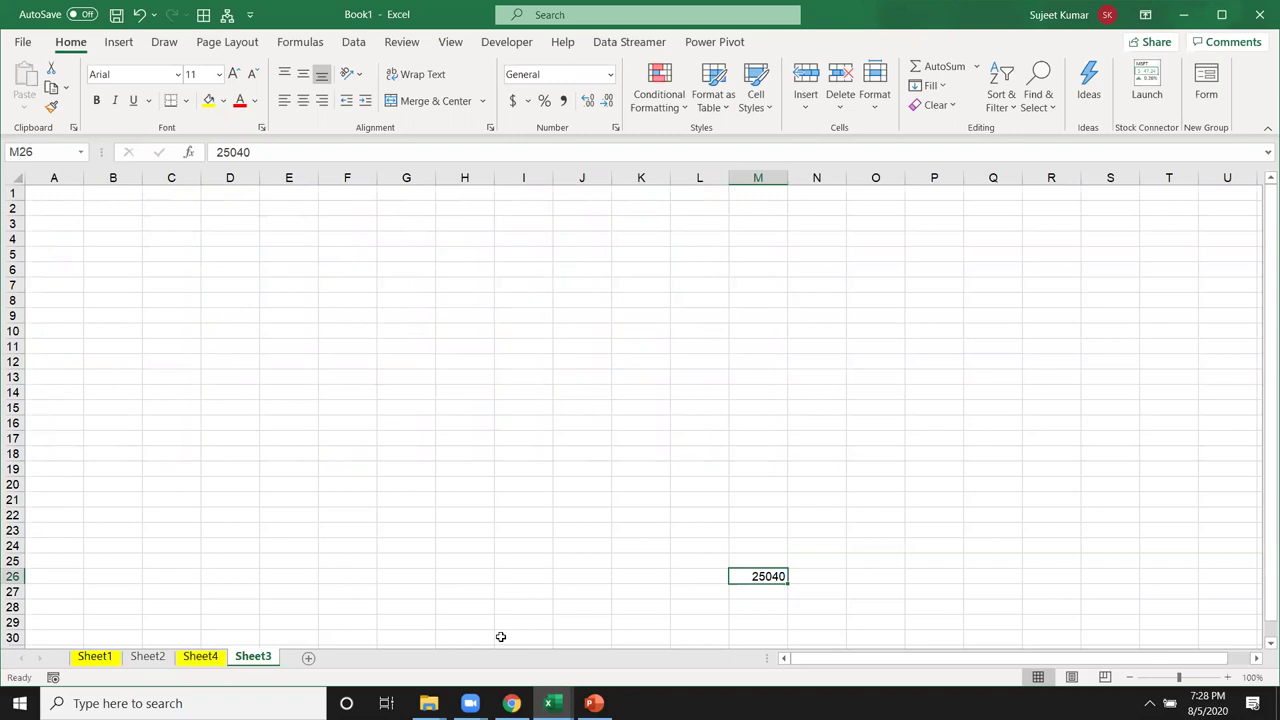
{"action": "left_click", "coordinate": [928, 85]}
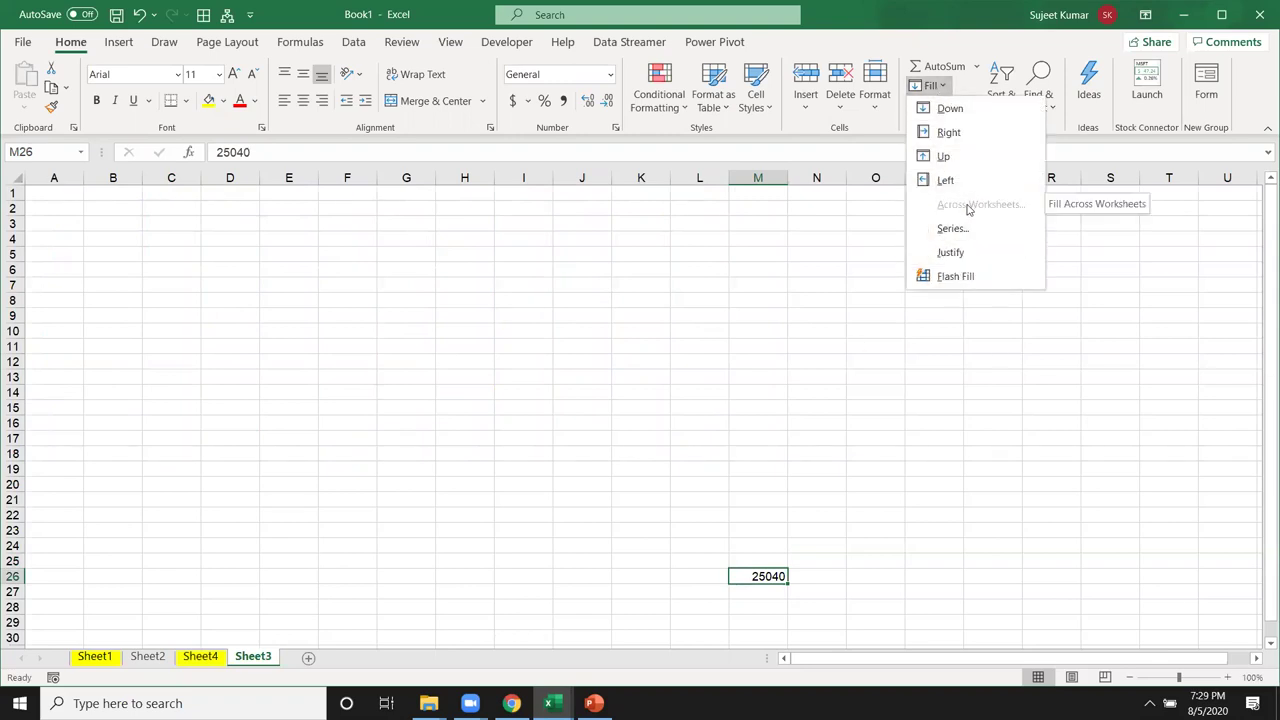
{"action": "left_click", "coordinate": [249, 342]}
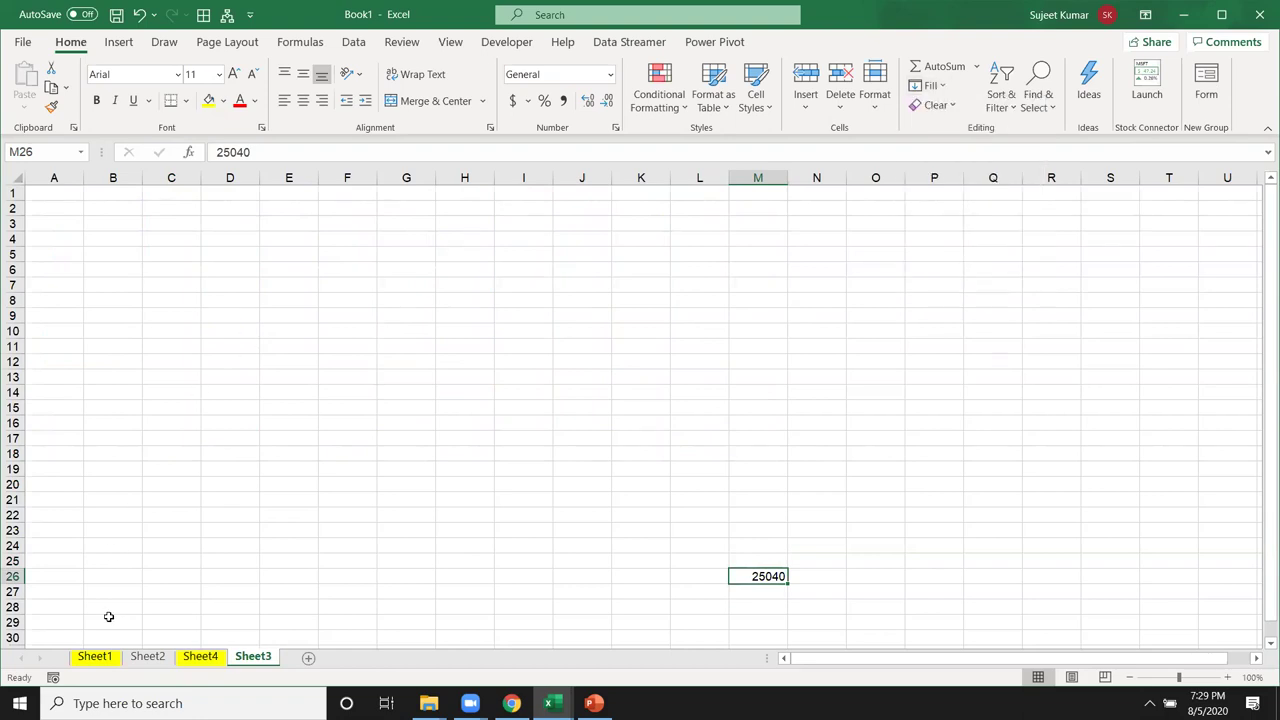
{"action": "left_click", "coordinate": [116, 663]}
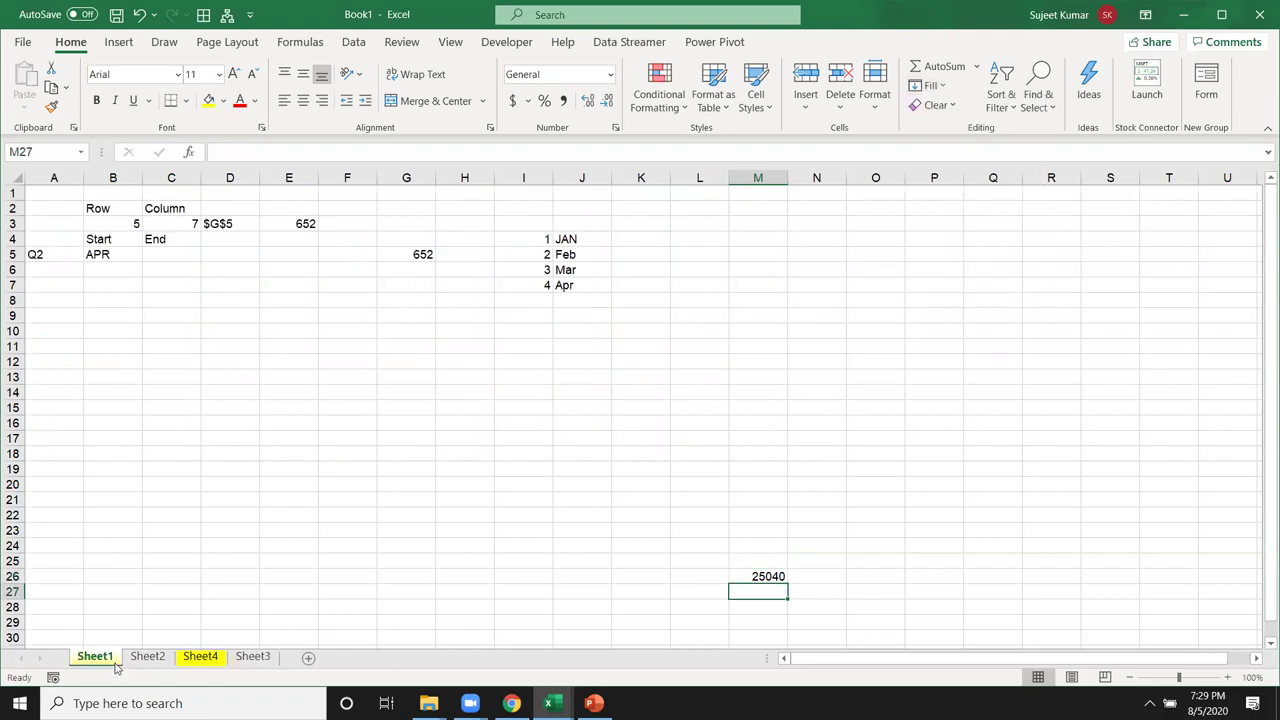
{"action": "left_click", "coordinate": [165, 656]}
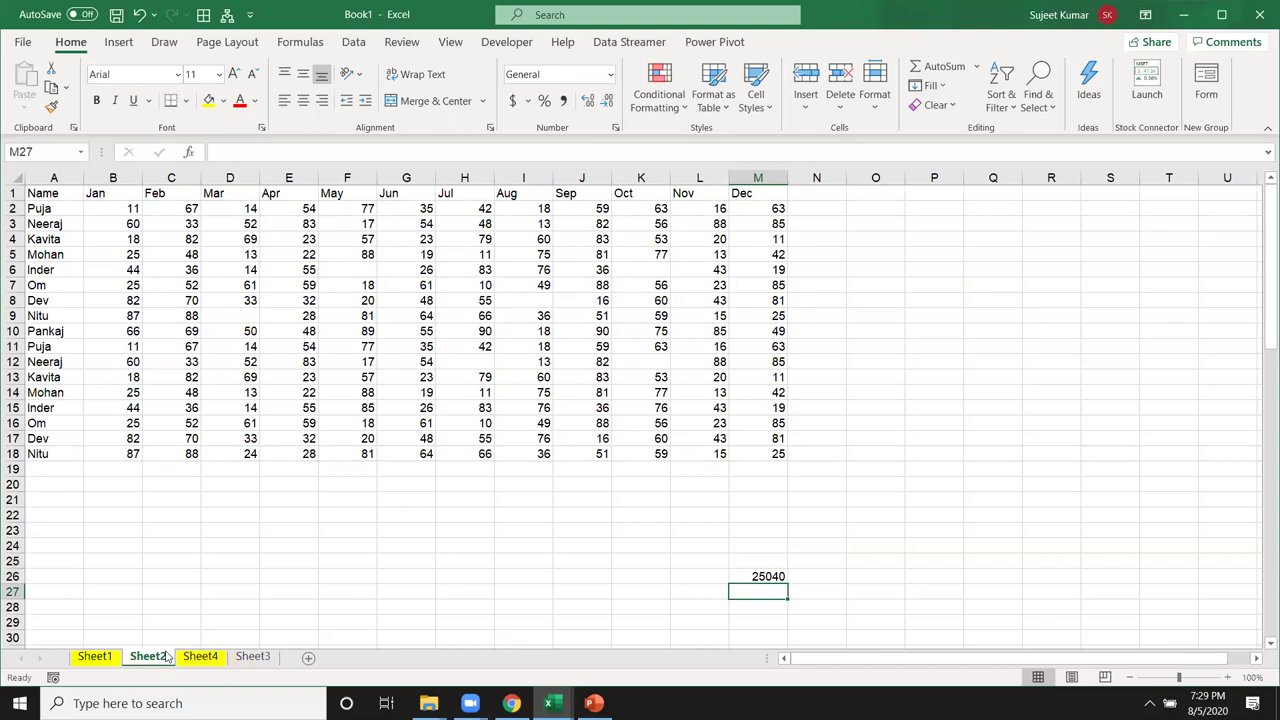
- Fill Sheet2's blanks with 65 in H12, 45 in D9 and 63 in F6
{"action": "left_click", "coordinate": [456, 363]}
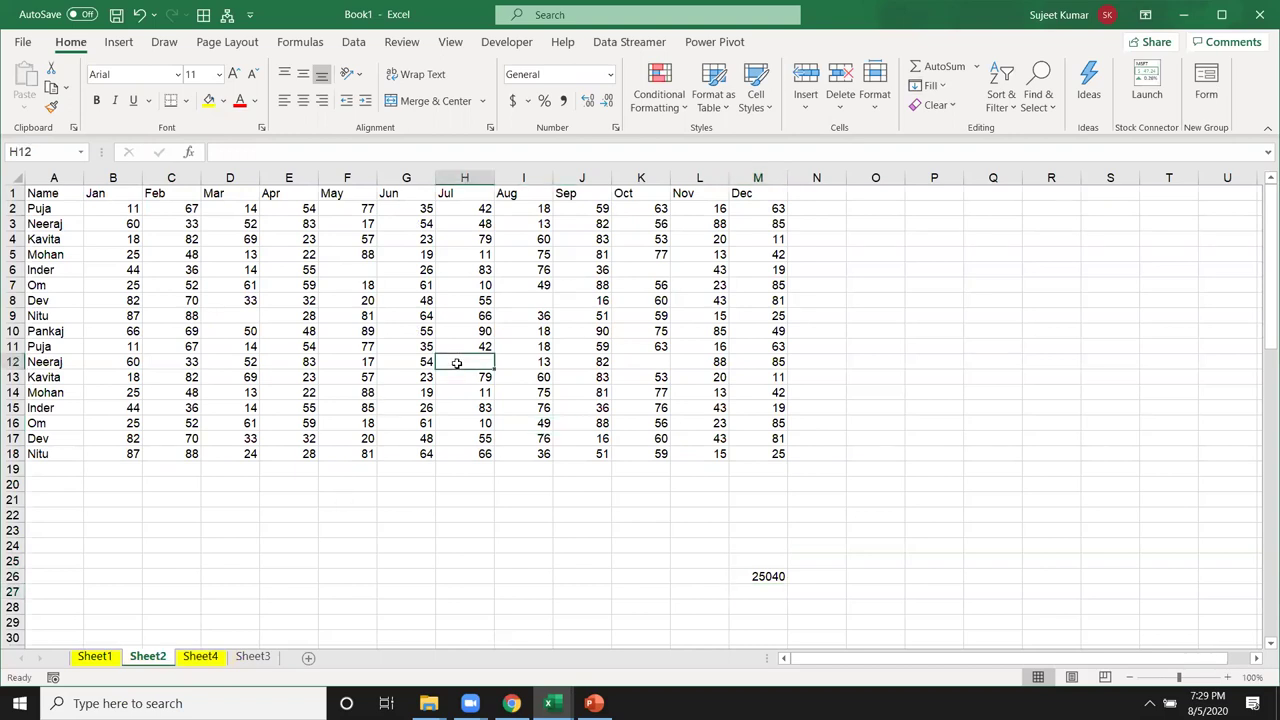
{"action": "type", "text": "65"}
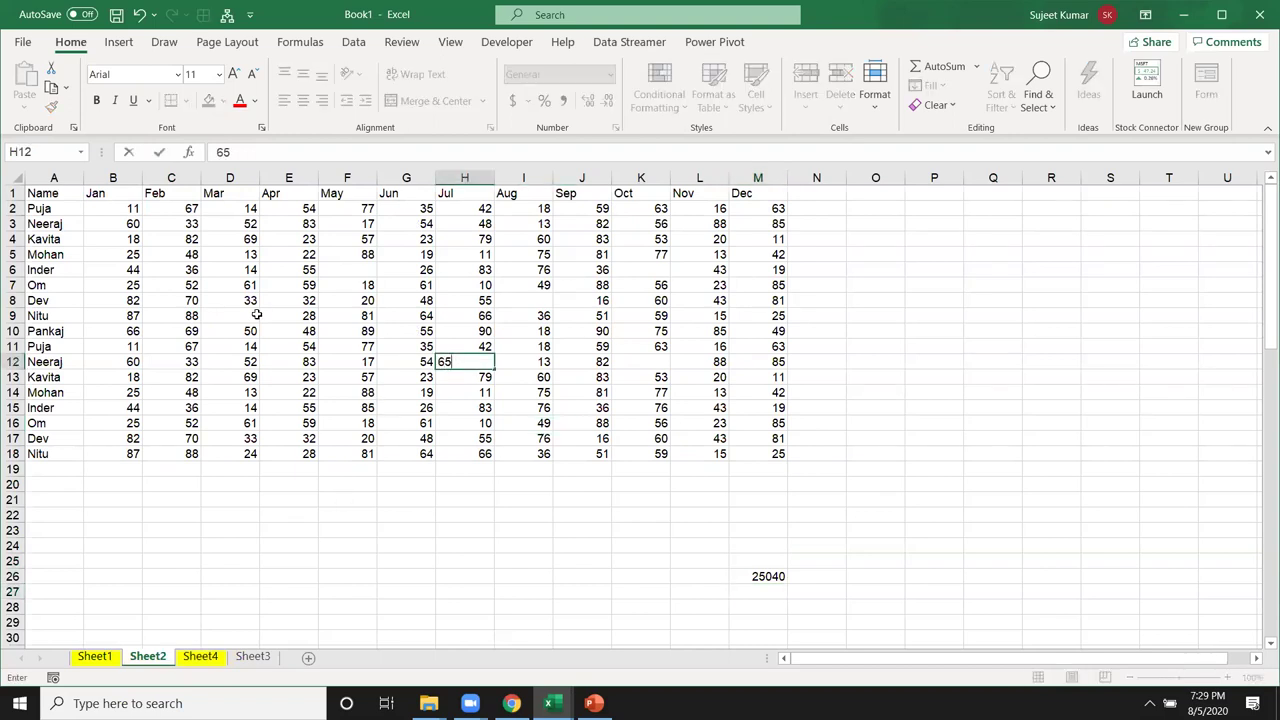
{"action": "left_click", "coordinate": [256, 315]}
{"action": "type", "text": "45"}
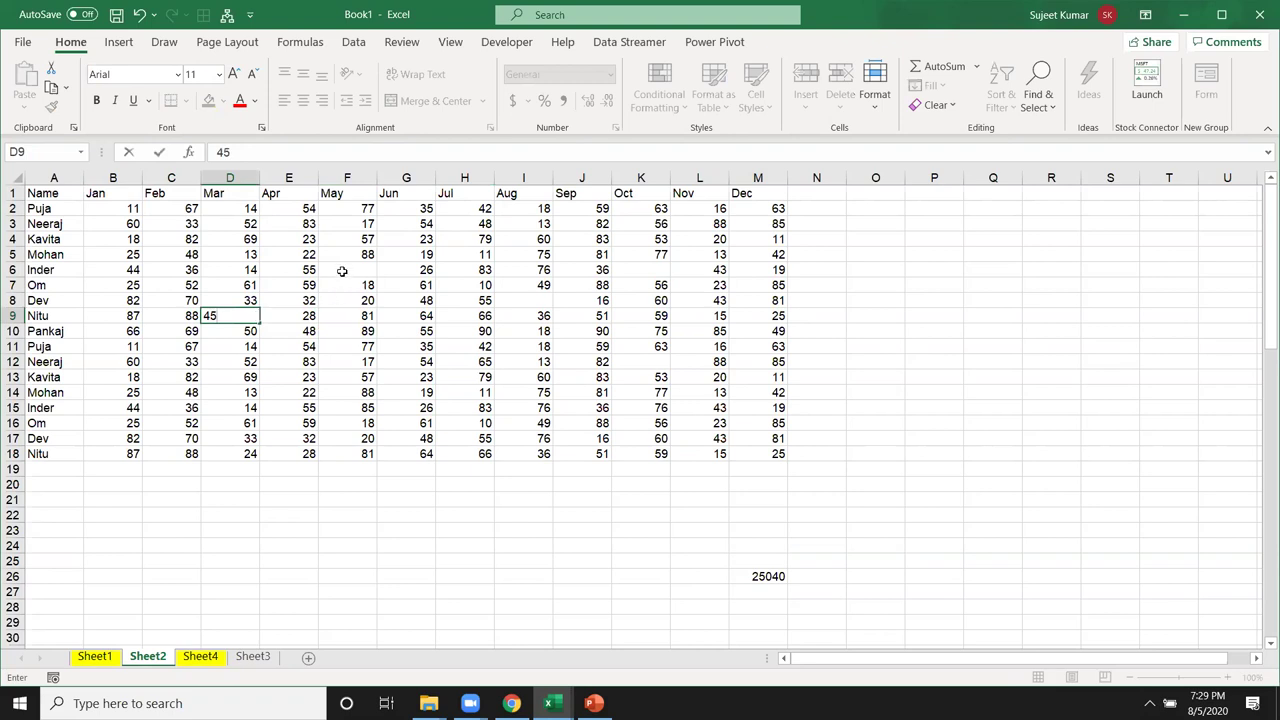
{"action": "left_click", "coordinate": [341, 270]}
{"action": "type", "text": "63"}
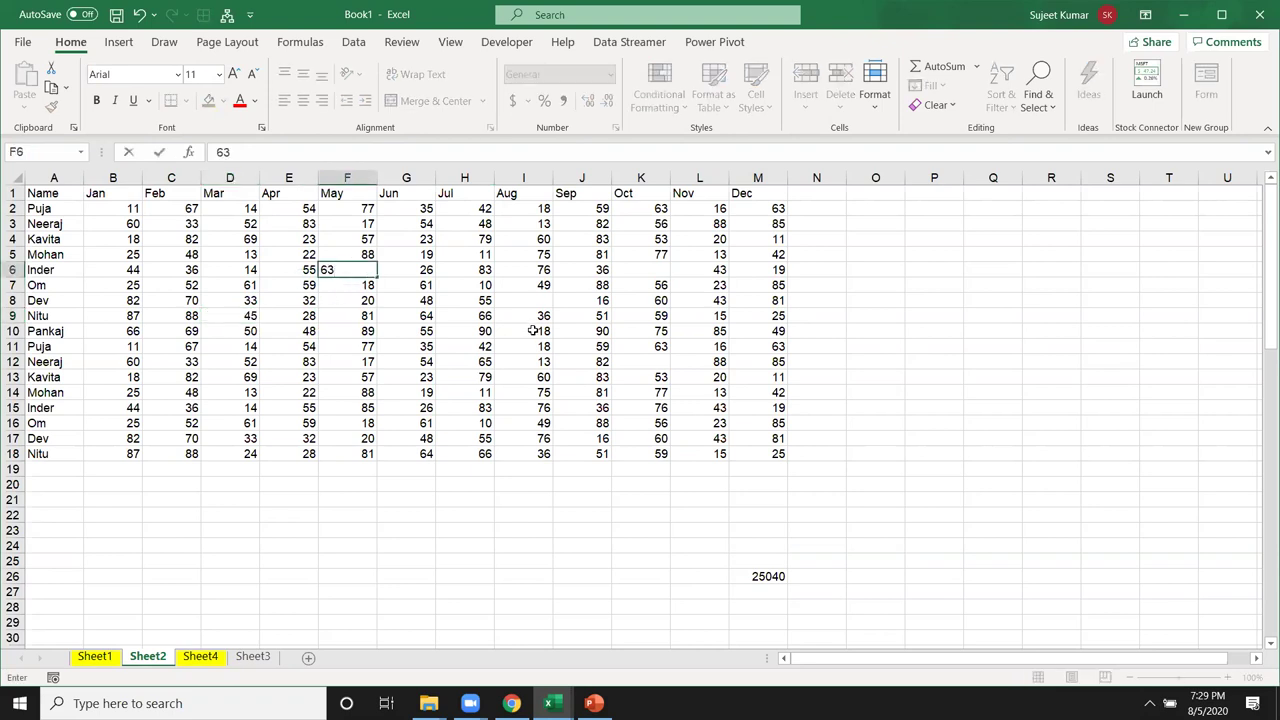
- Enter 48 in I8, 98 in K6 and 623 in K12, then select B2
{"action": "left_click", "coordinate": [535, 305]}
{"action": "type", "text": "48"}
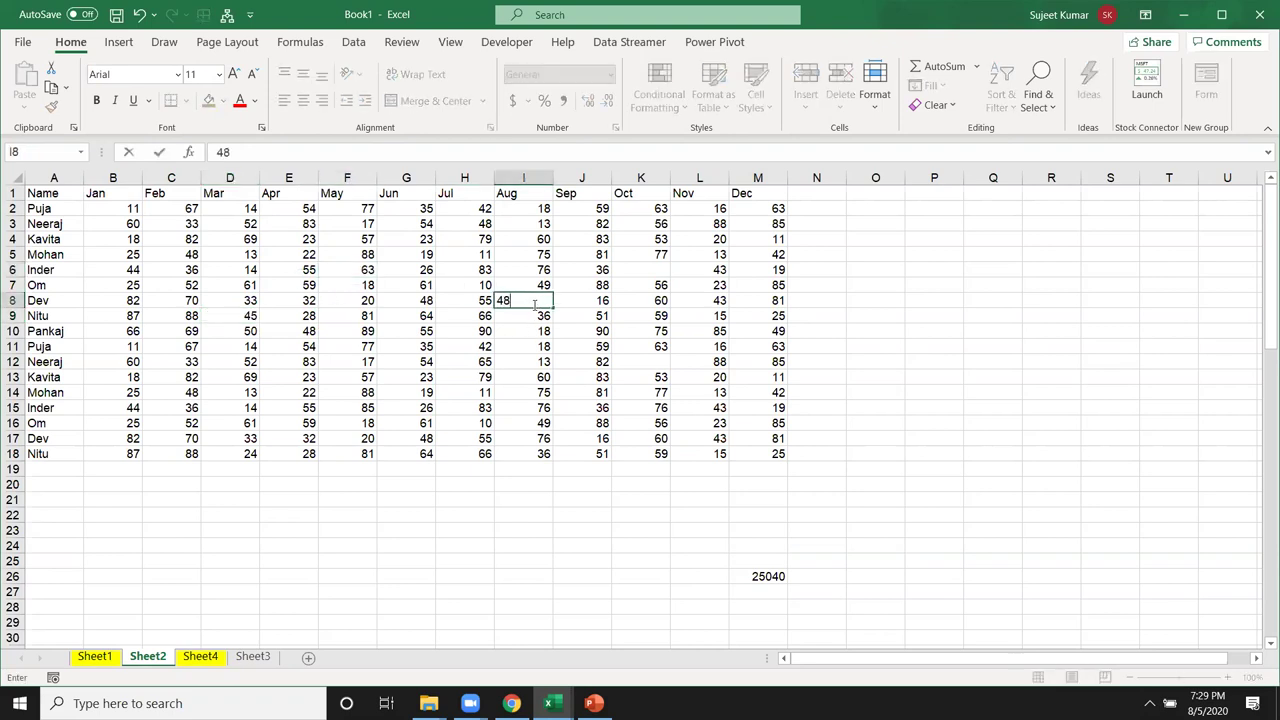
{"action": "left_click", "coordinate": [637, 272]}
{"action": "type", "text": "98"}
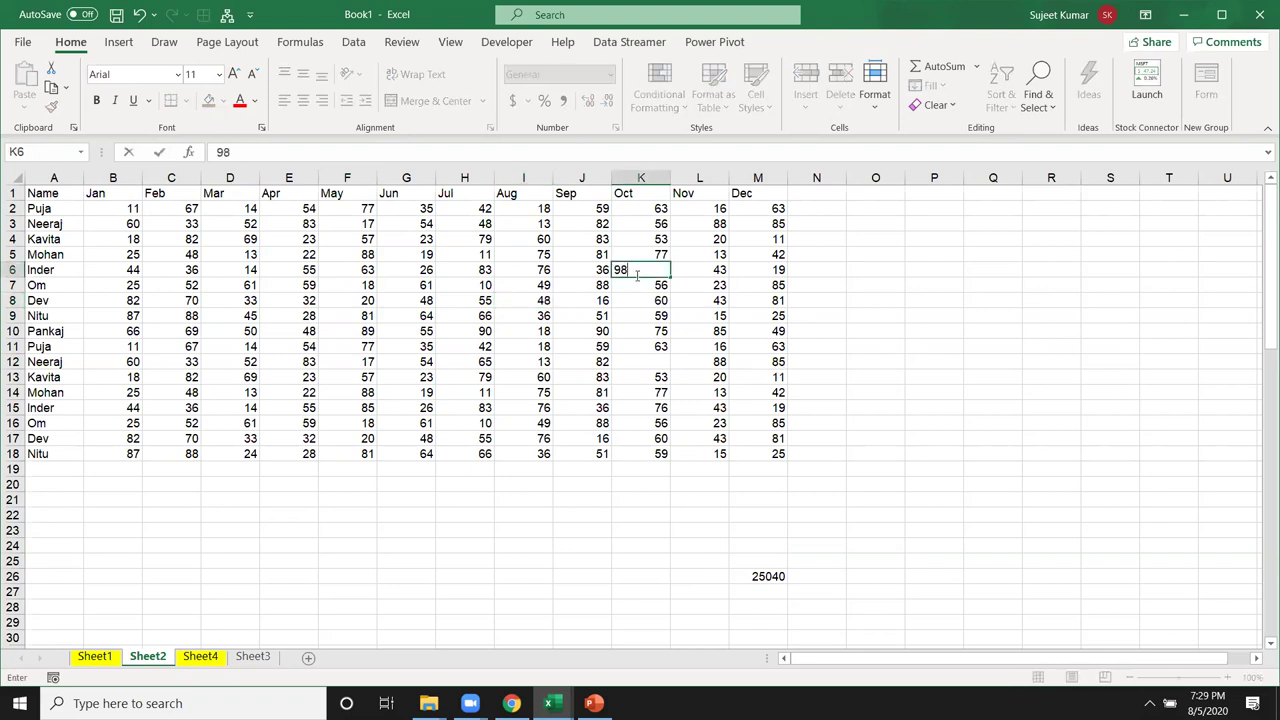
{"action": "left_click", "coordinate": [620, 361]}
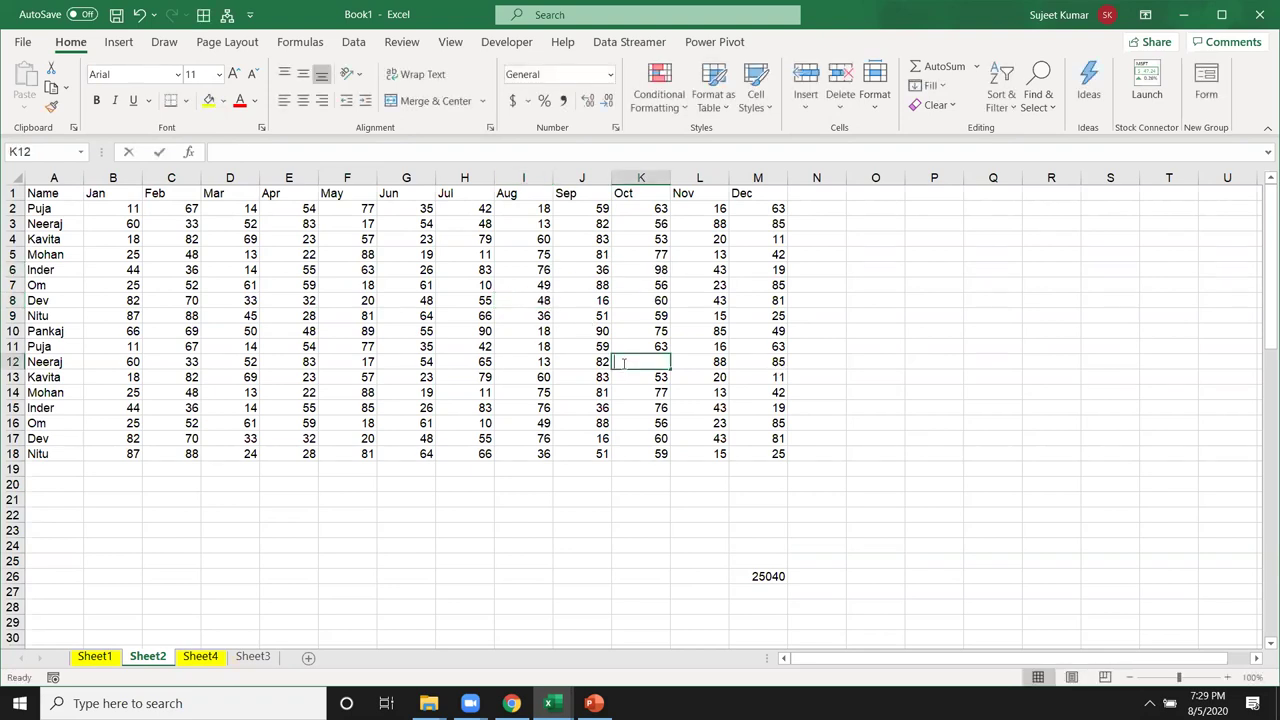
{"action": "type", "text": "623"}
{"action": "left_click", "coordinate": [567, 360]}
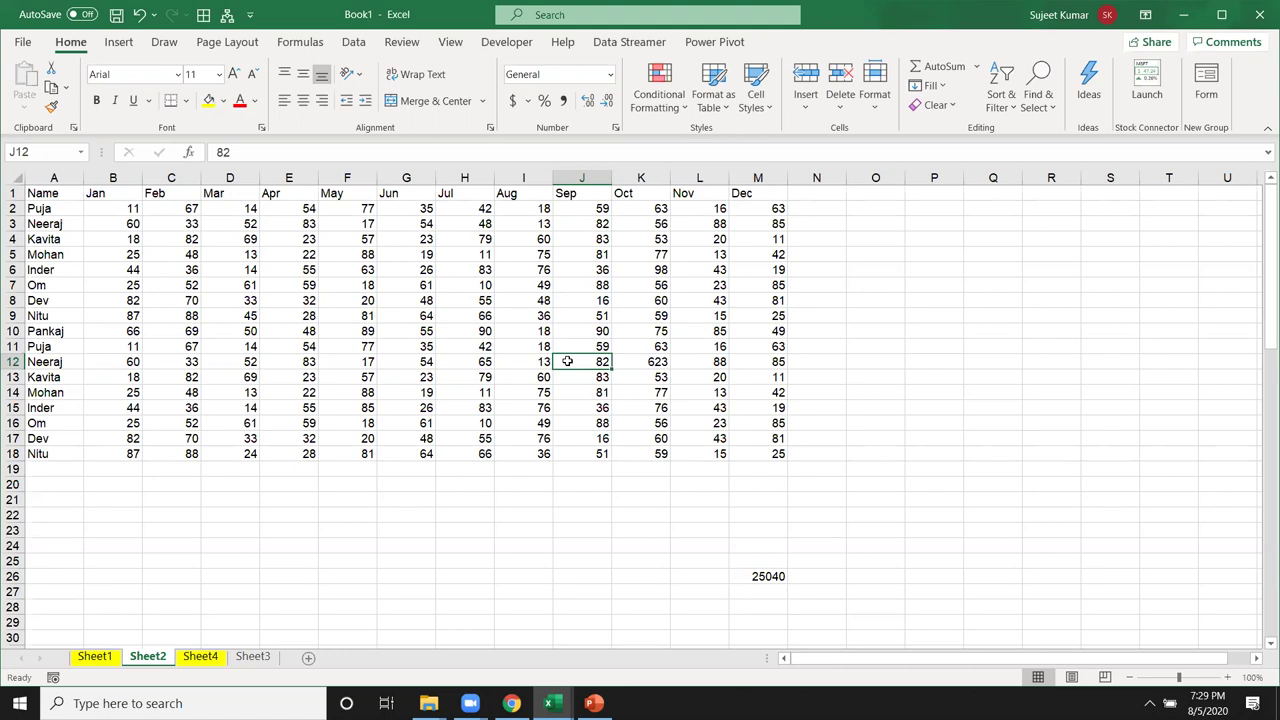
{"action": "left_click", "coordinate": [339, 311]}
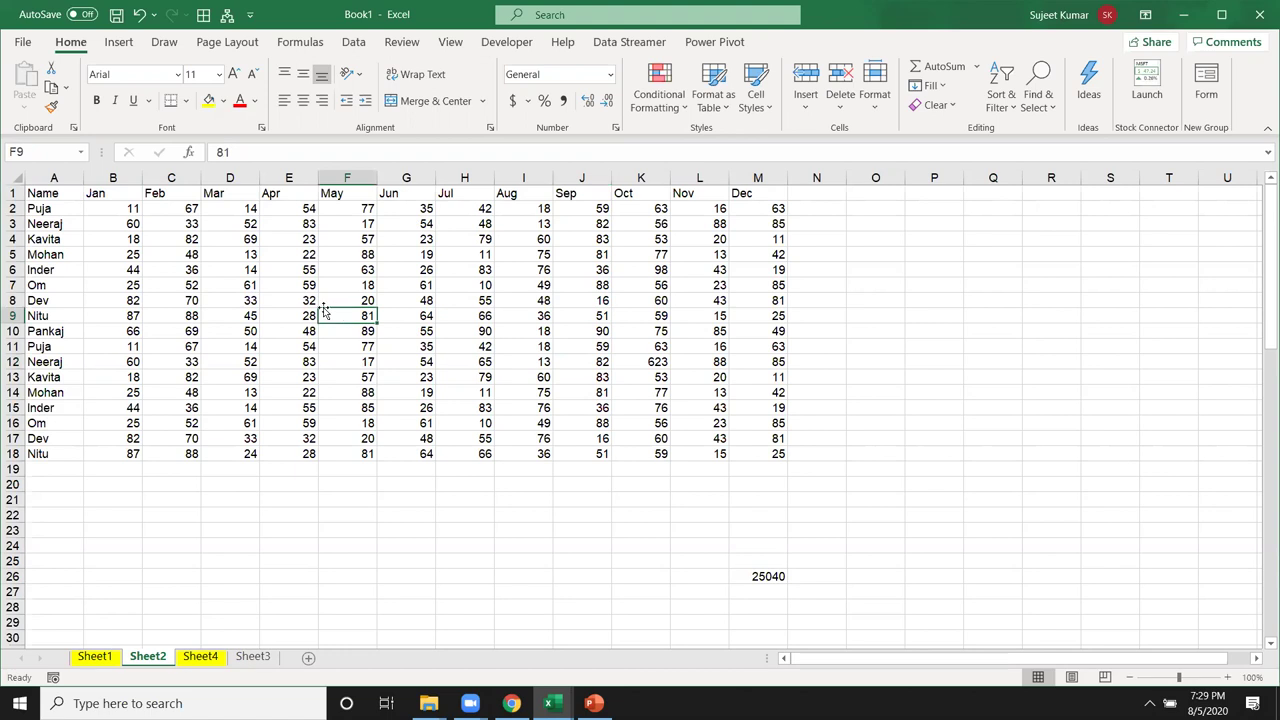
{"action": "left_click", "coordinate": [113, 239]}
{"action": "left_click", "coordinate": [97, 208]}
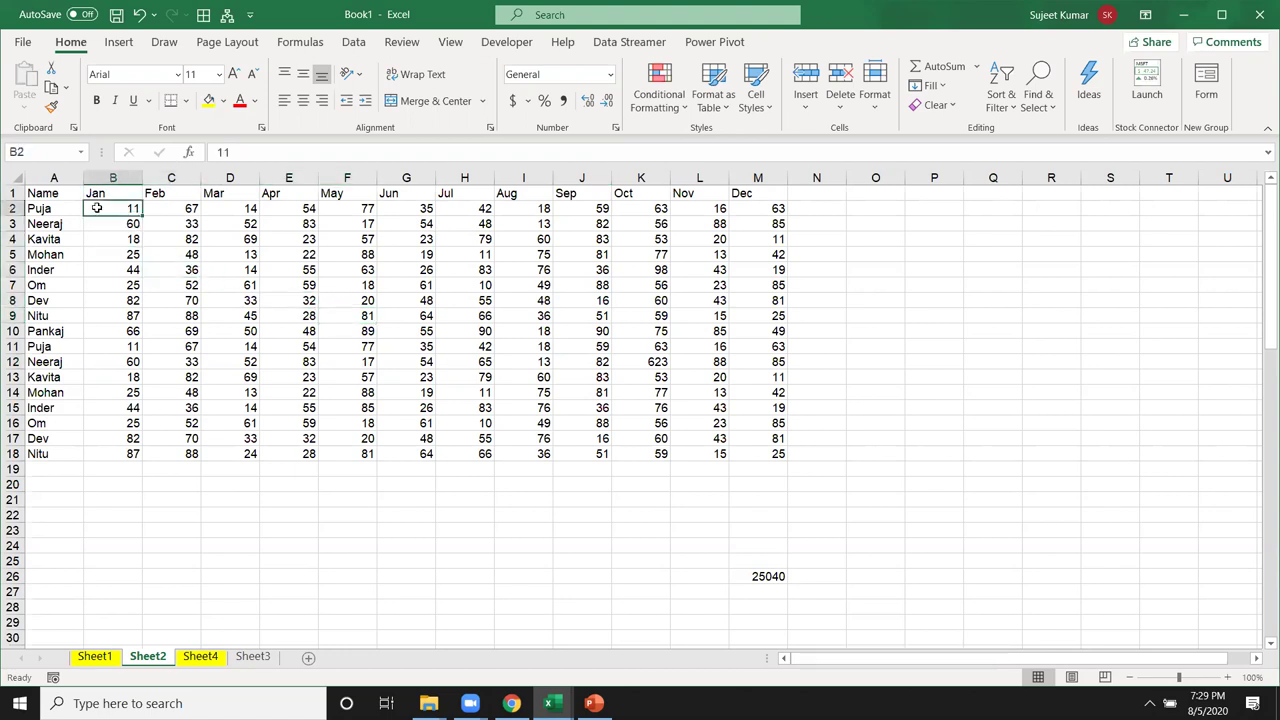